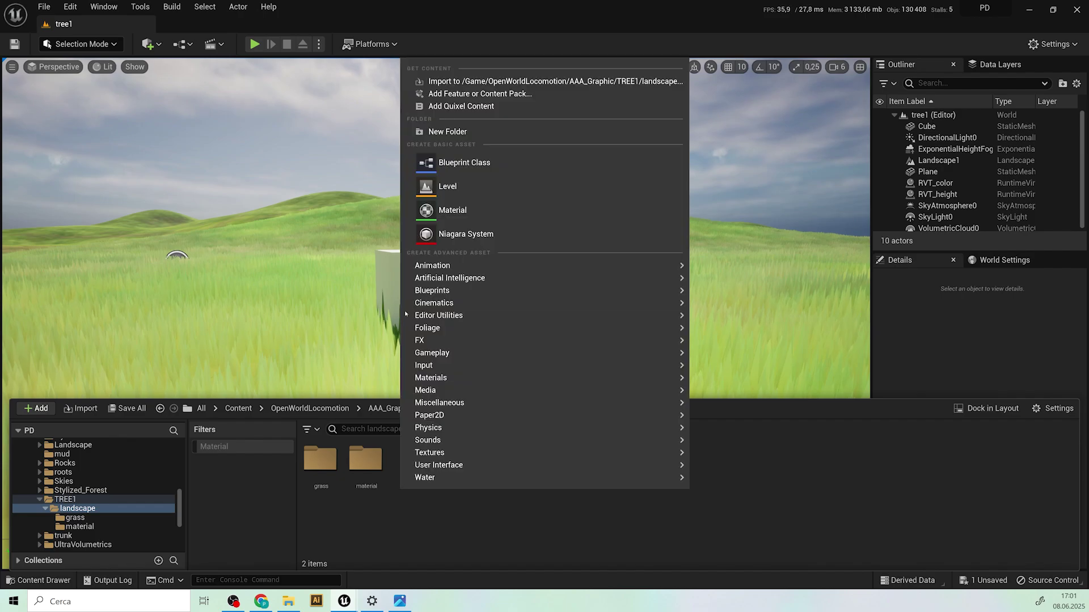
Step: Create a folder named flowers inside the landscape folder and open it
click(483, 131)
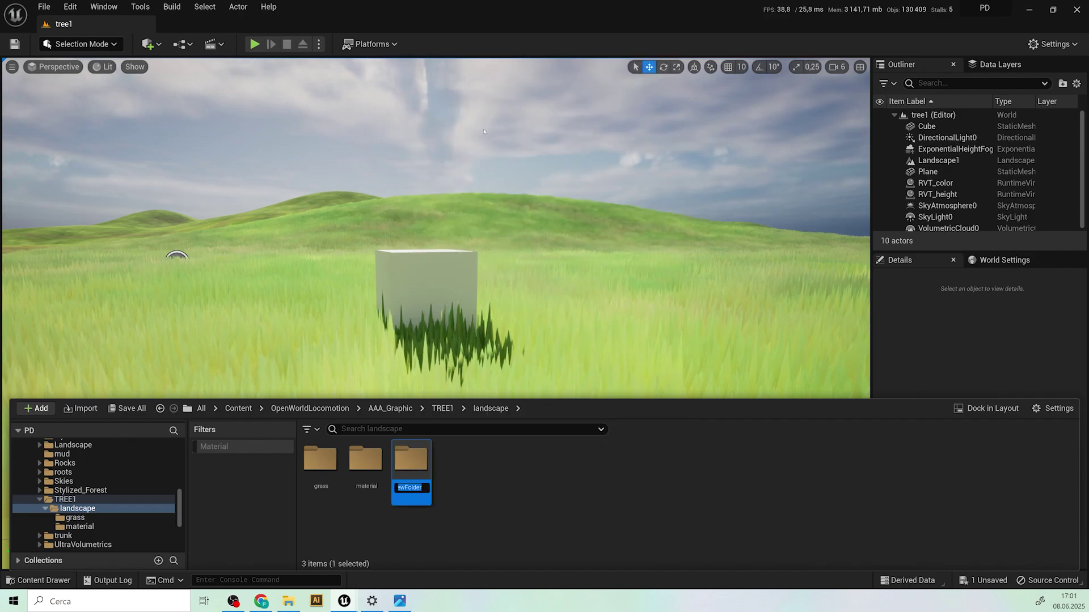
text(tlowers)
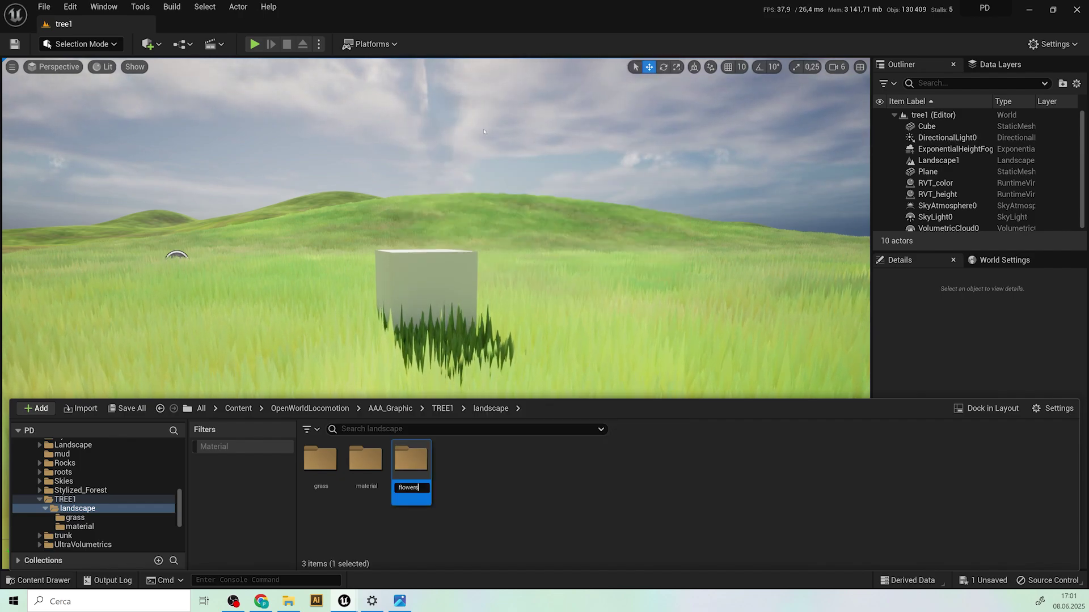
key(Return)
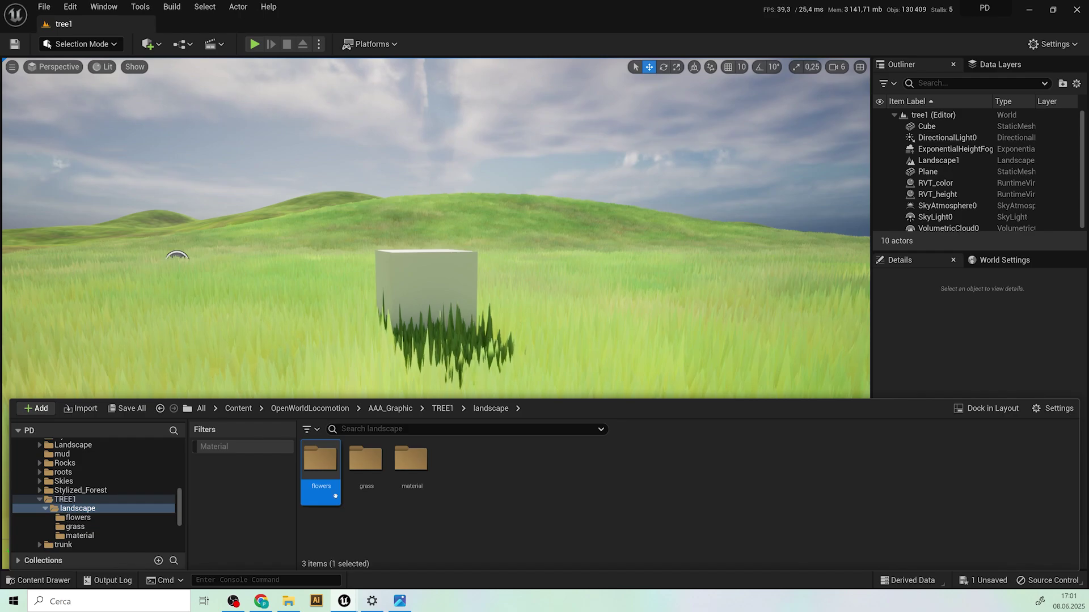
double_click(331, 471)
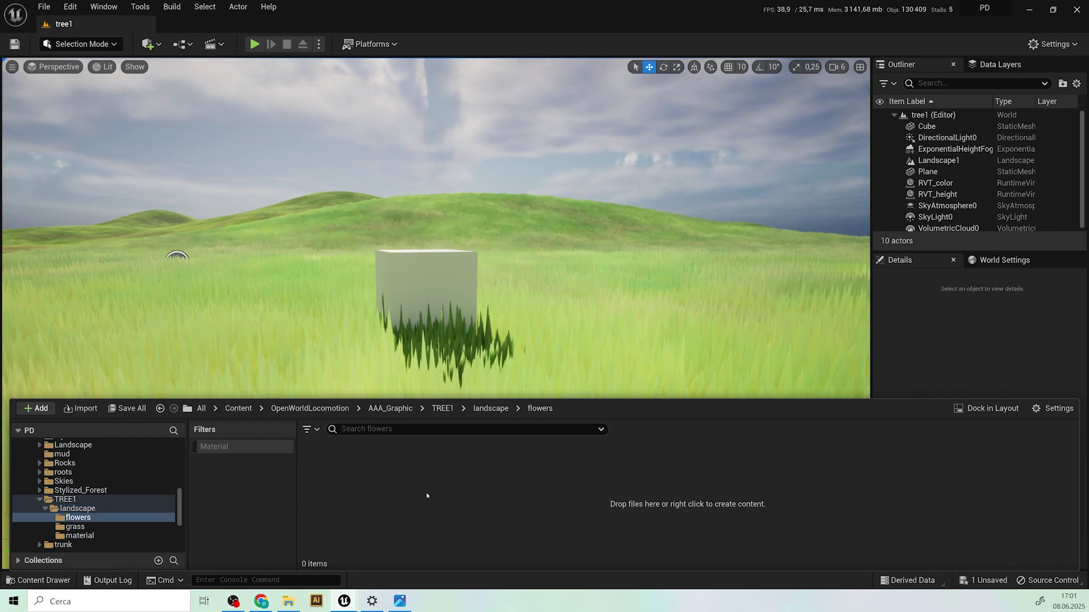
Step: Create a folder named materials inside the flowers folder and open it
right_click(396, 492)
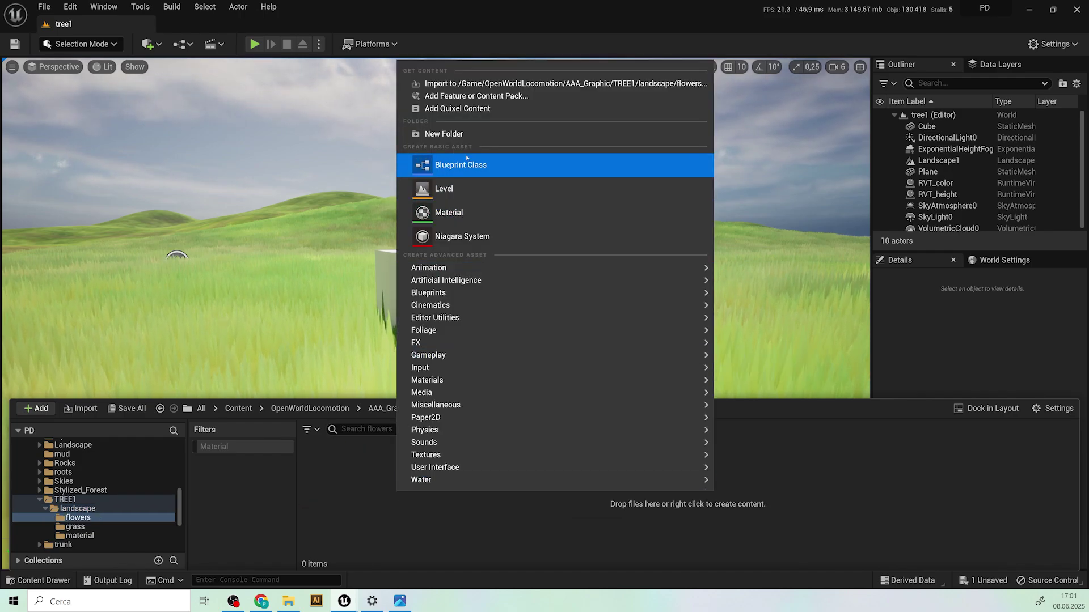
click(444, 134)
text(m)
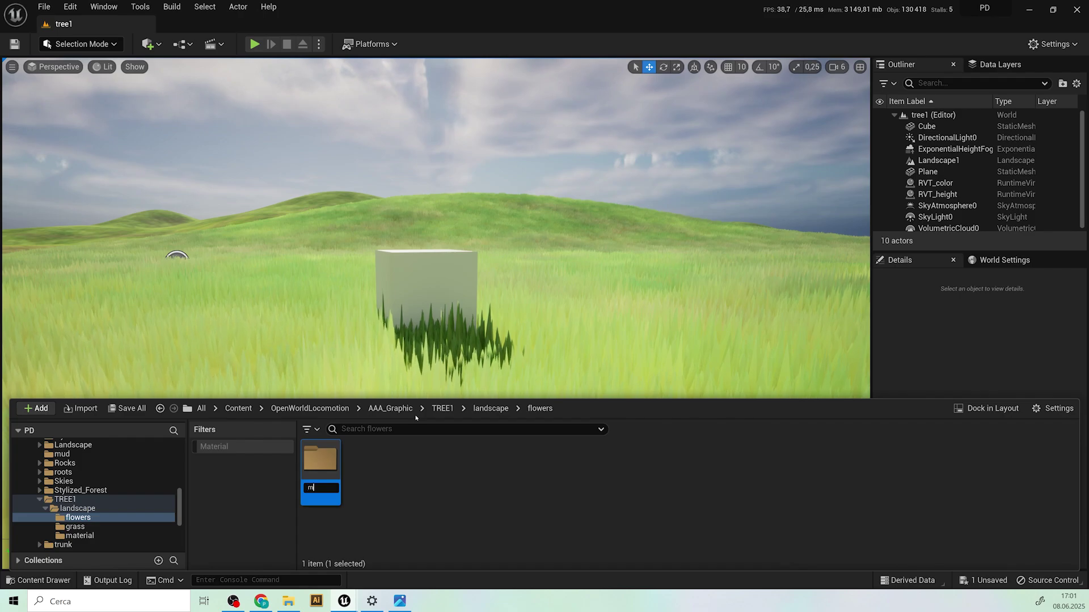
text(aterials)
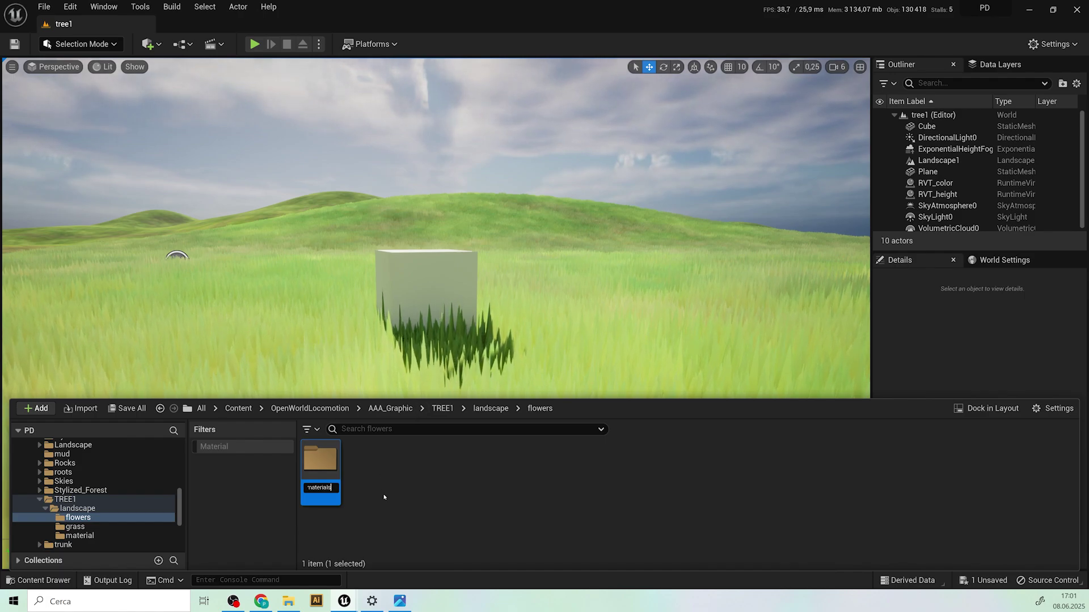
double_click(332, 468)
Step: Import the PNG textures flowers, flowersGradient and flowersRGB into the materials folder
right_click(332, 472)
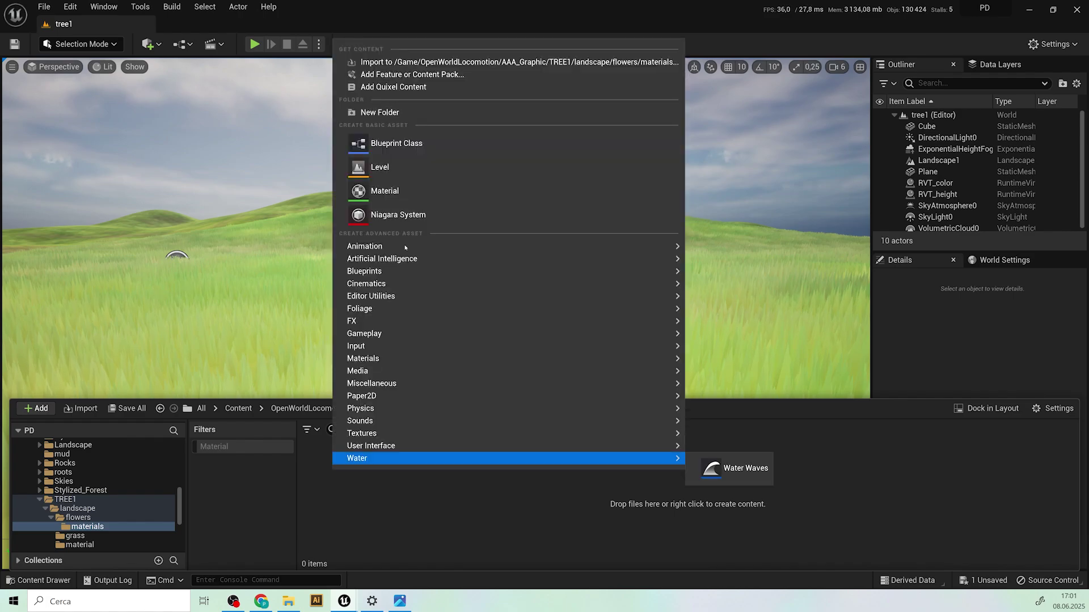
click(434, 189)
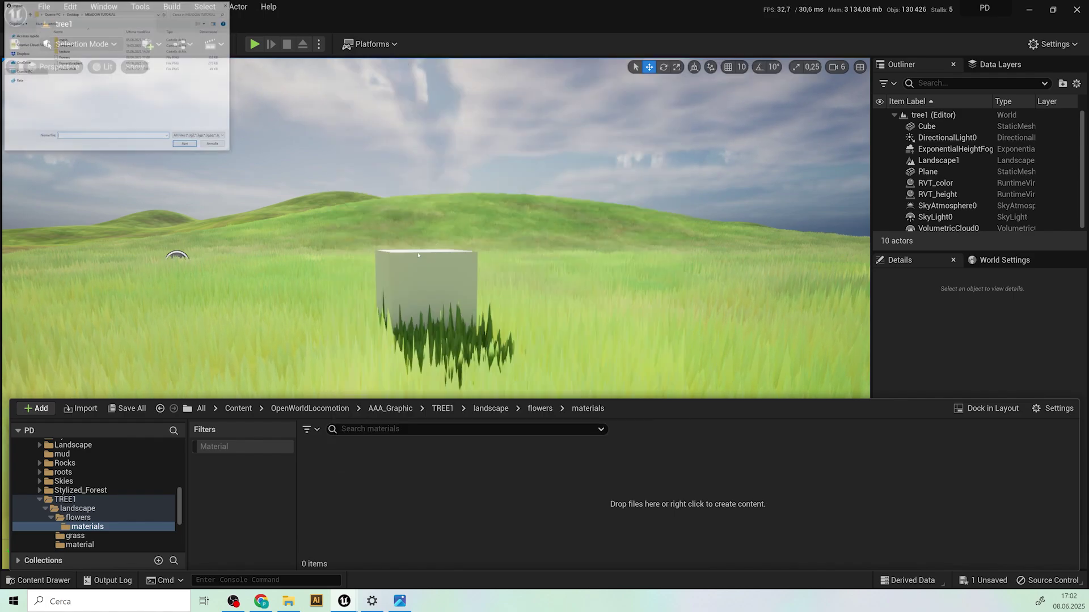
drag(67, 84, 66, 57)
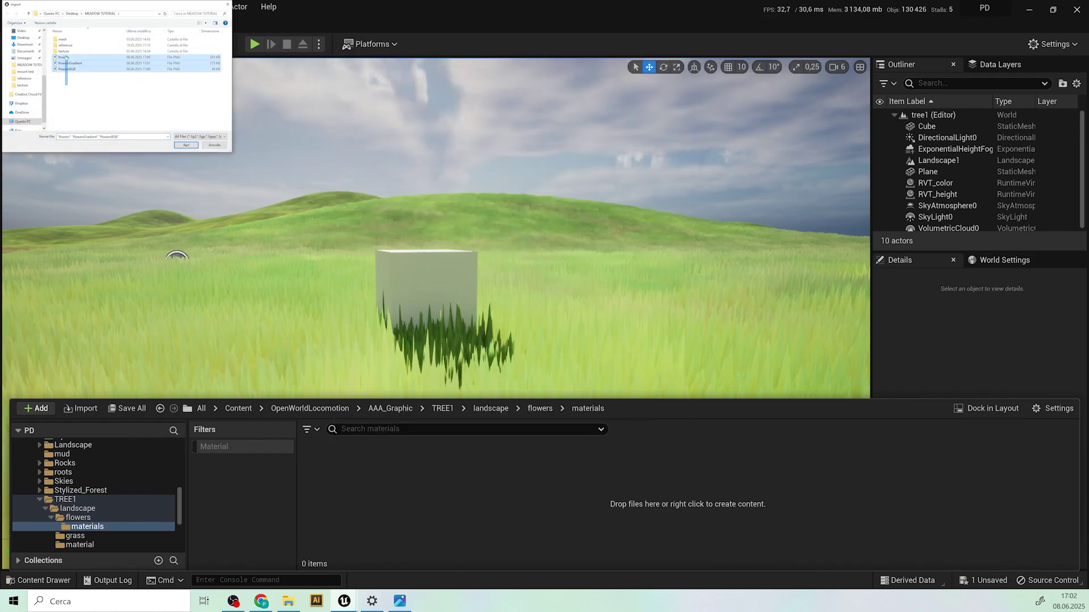
click(186, 145)
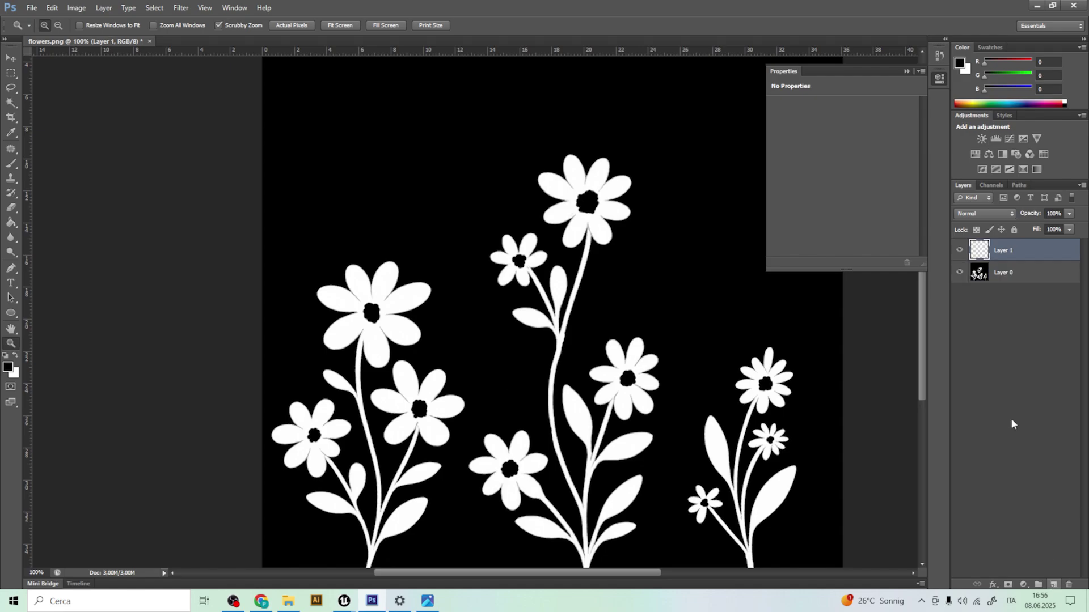
Step: In Photoshop, brush pure red (R 255, G 0, B 0) over the leftmost plant's three flower heads on Layer 1
key(ctrl+0)
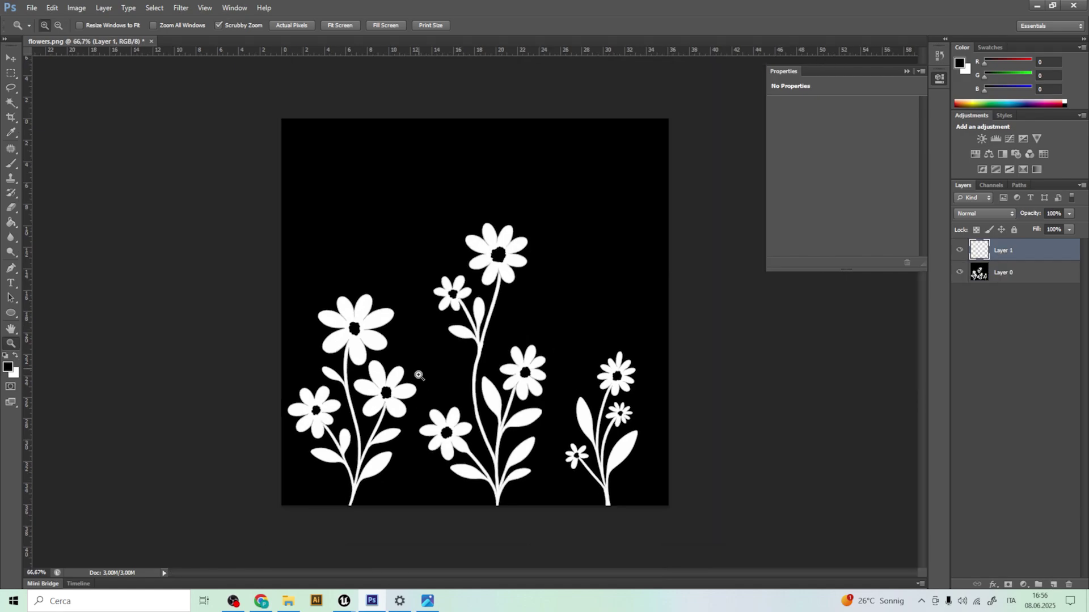
key(ctrl+1)
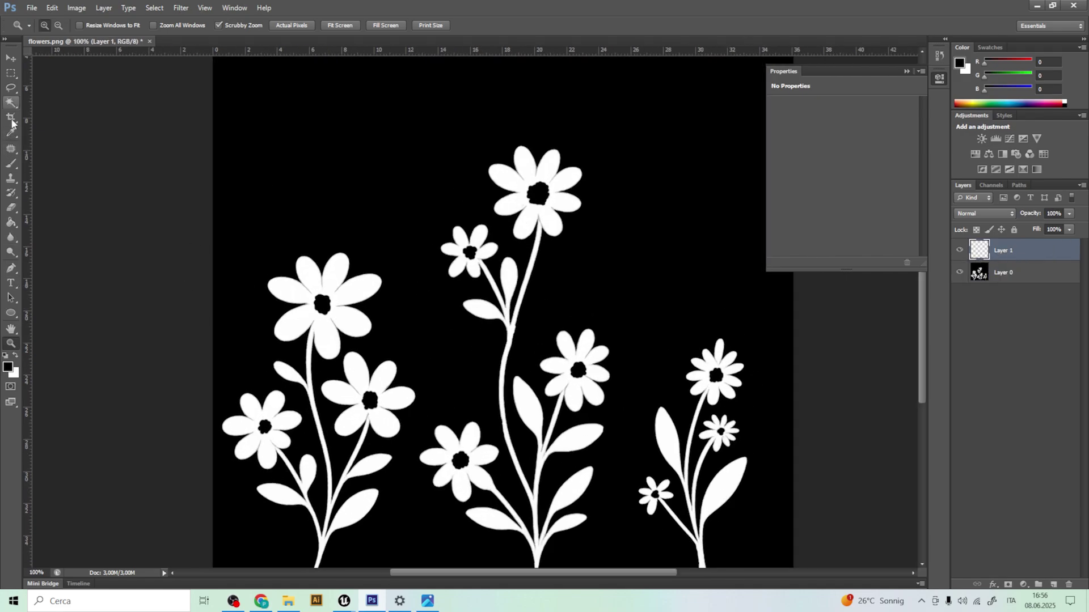
click(11, 164)
right_click(299, 324)
click(322, 352)
click(8, 368)
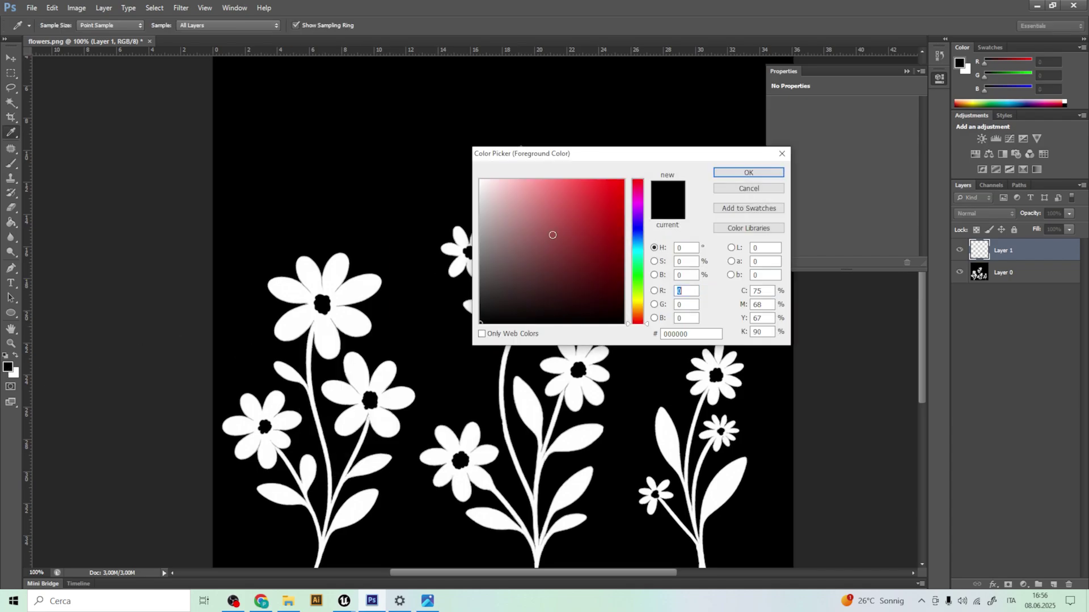
text(255)
key(Return)
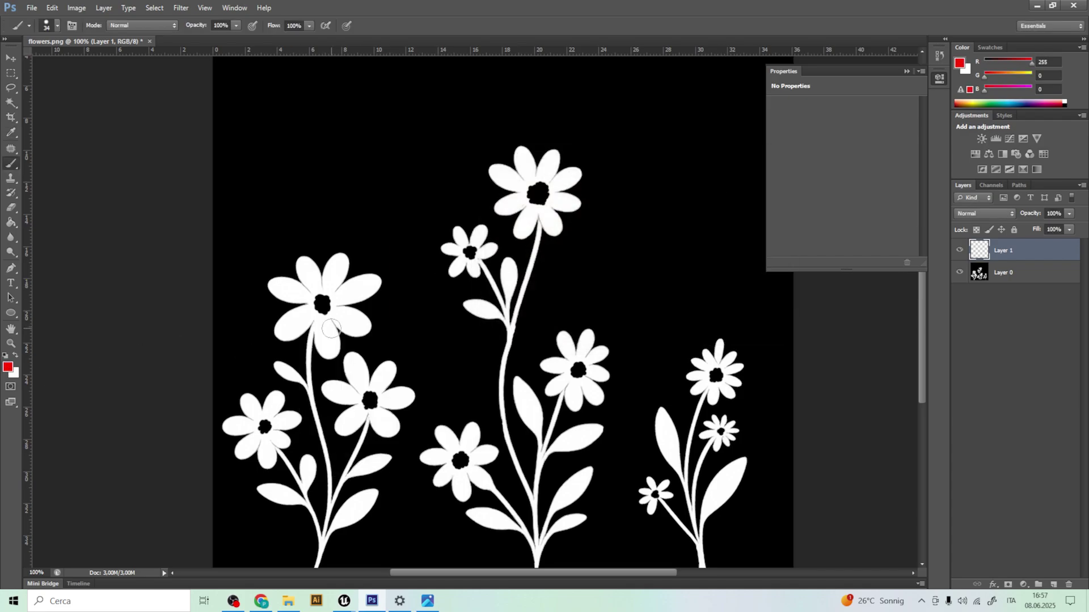
click(8, 368)
click(748, 172)
mouse_move(309, 318)
mouse_down()
mouse_move(285, 319)
mouse_move(343, 357)
mouse_move(343, 434)
mouse_move(410, 383)
mouse_move(375, 284)
mouse_move(278, 280)
mouse_move(356, 301)
mouse_up()
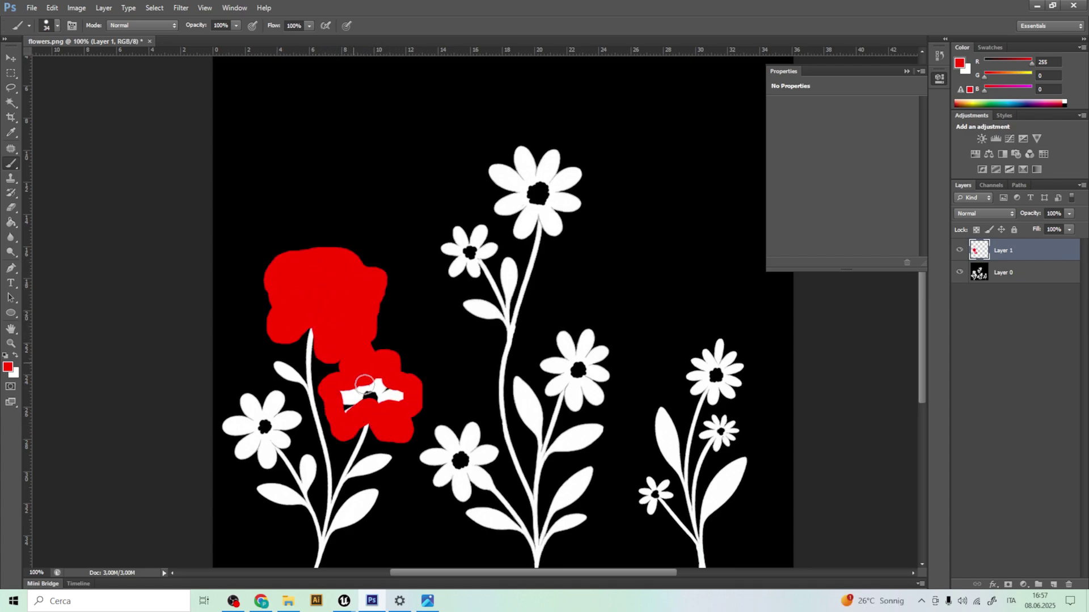
drag(365, 385, 389, 394)
mouse_move(267, 397)
mouse_down()
mouse_move(232, 454)
mouse_move(286, 448)
mouse_move(273, 396)
mouse_move(254, 418)
mouse_up()
Step: Brush pure green (R 0, G 255, B 0) over all the flower heads of the middle plant
click(8, 367)
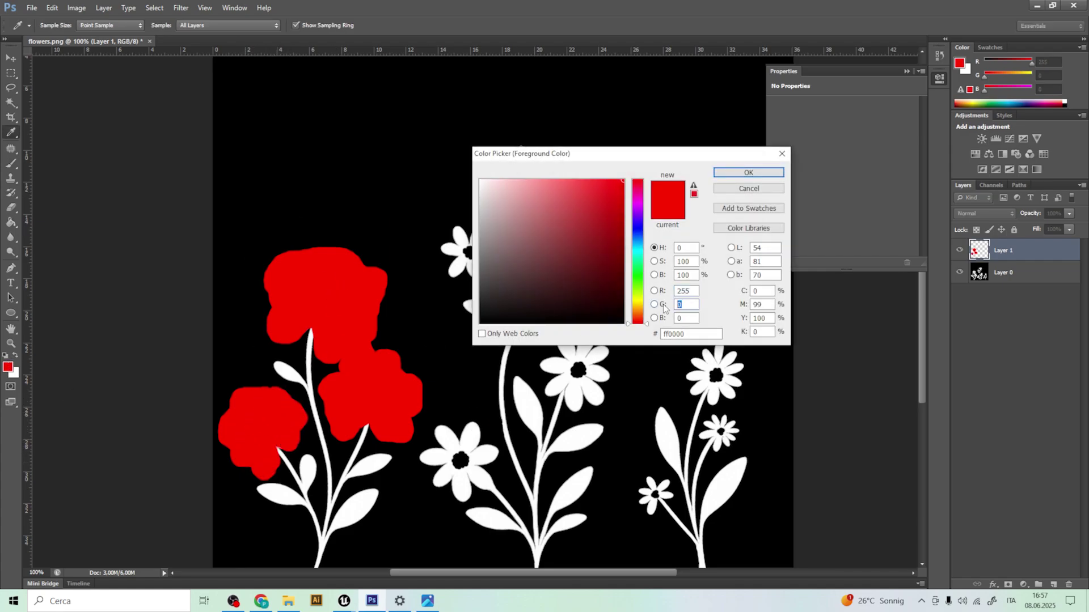
text(255)
double_click(685, 291)
text(0)
key(Return)
mouse_move(460, 227)
mouse_down()
mouse_move(457, 272)
mouse_move(548, 211)
mouse_move(570, 143)
mouse_move(472, 232)
mouse_move(563, 155)
mouse_move(543, 172)
mouse_up()
mouse_move(573, 397)
mouse_down()
mouse_move(595, 402)
mouse_move(578, 369)
mouse_move(604, 371)
mouse_up()
mouse_move(482, 470)
mouse_down()
mouse_move(489, 479)
mouse_move(428, 467)
mouse_move(491, 448)
mouse_move(444, 434)
mouse_up()
Step: Brush pure blue (R 0, G 0, B 255) over the three flower heads of the rightmost plant
click(8, 367)
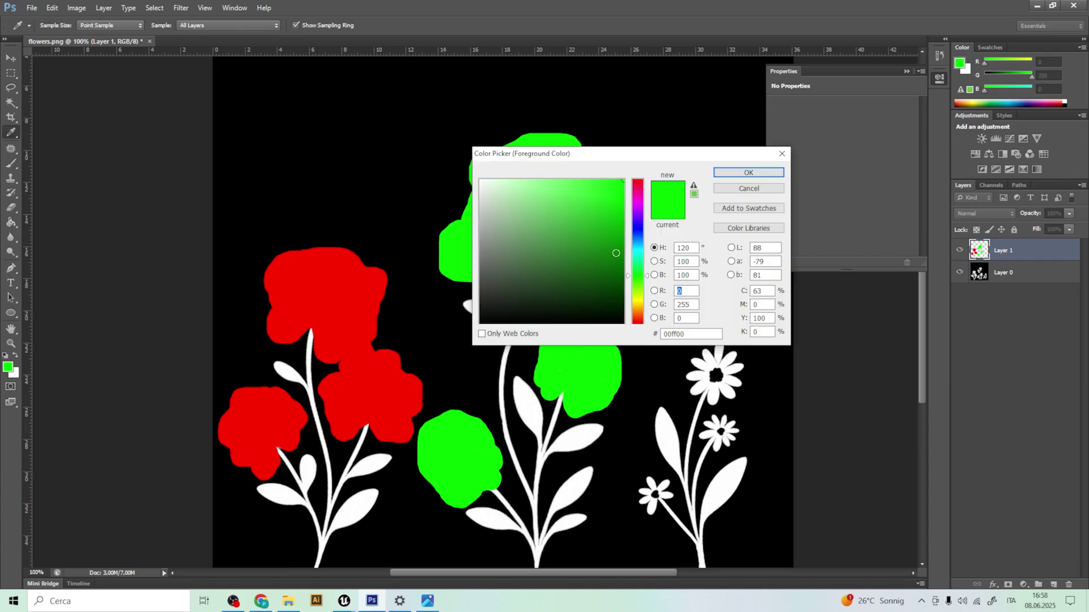
click(644, 223)
click(730, 171)
mouse_move(689, 388)
mouse_down()
mouse_move(724, 338)
mouse_move(705, 366)
mouse_up()
drag(724, 418, 722, 425)
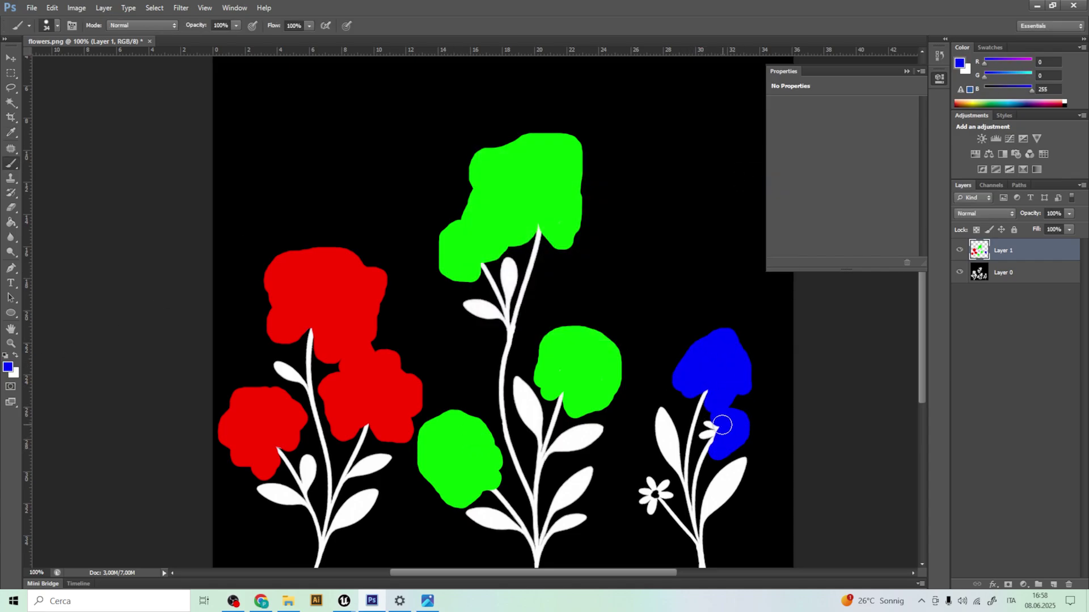
drag(652, 507, 671, 489)
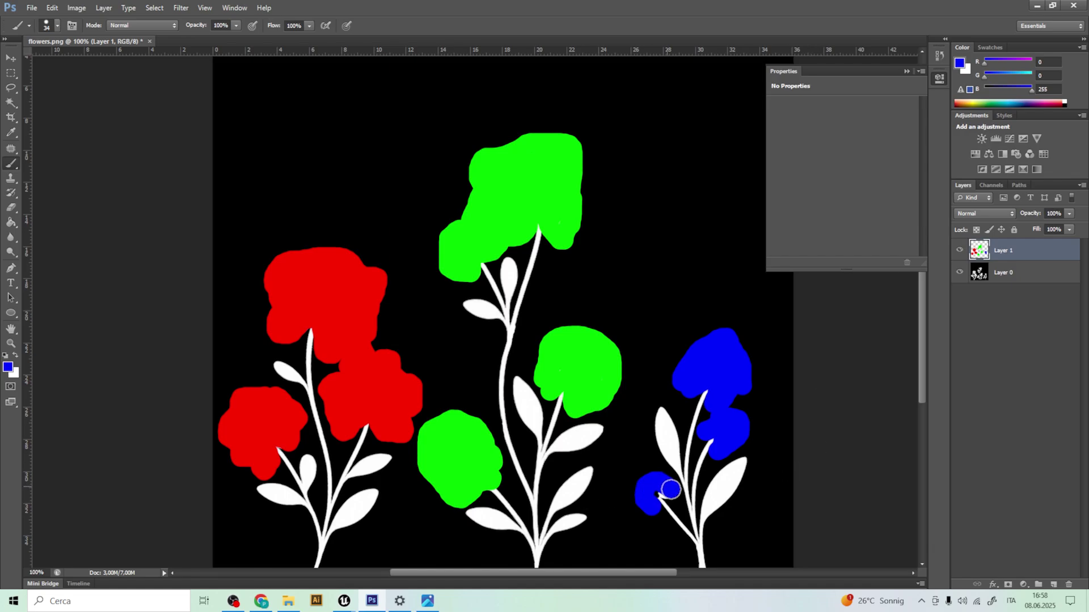
Step: View the colour mask alone, then hide Layer 1, show the flower artwork again and add a new empty layer on top
click(960, 273)
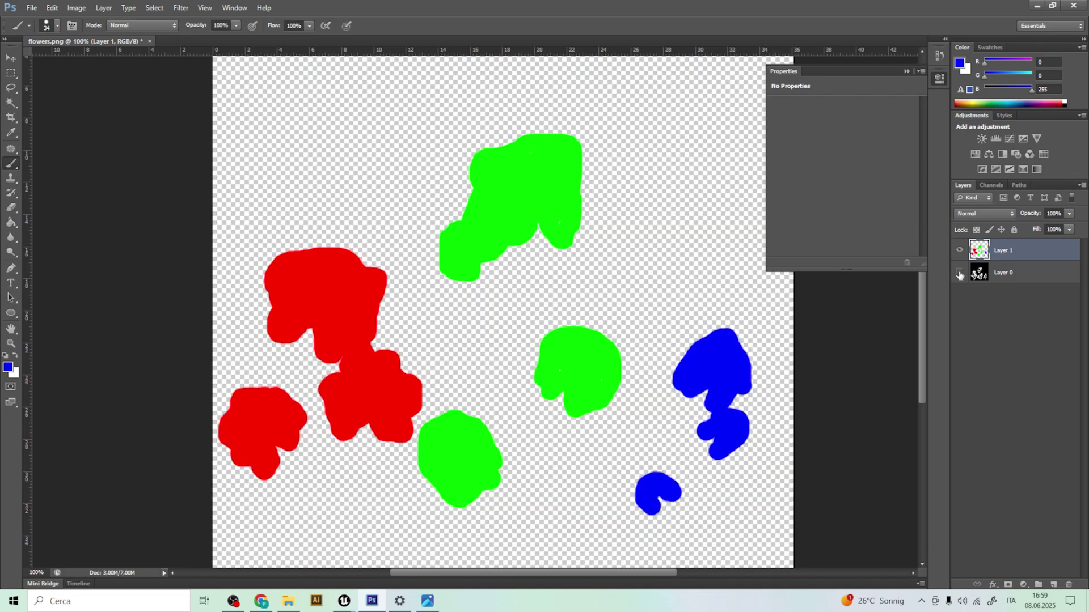
click(11, 344)
key(ctrl+minus)
click(959, 250)
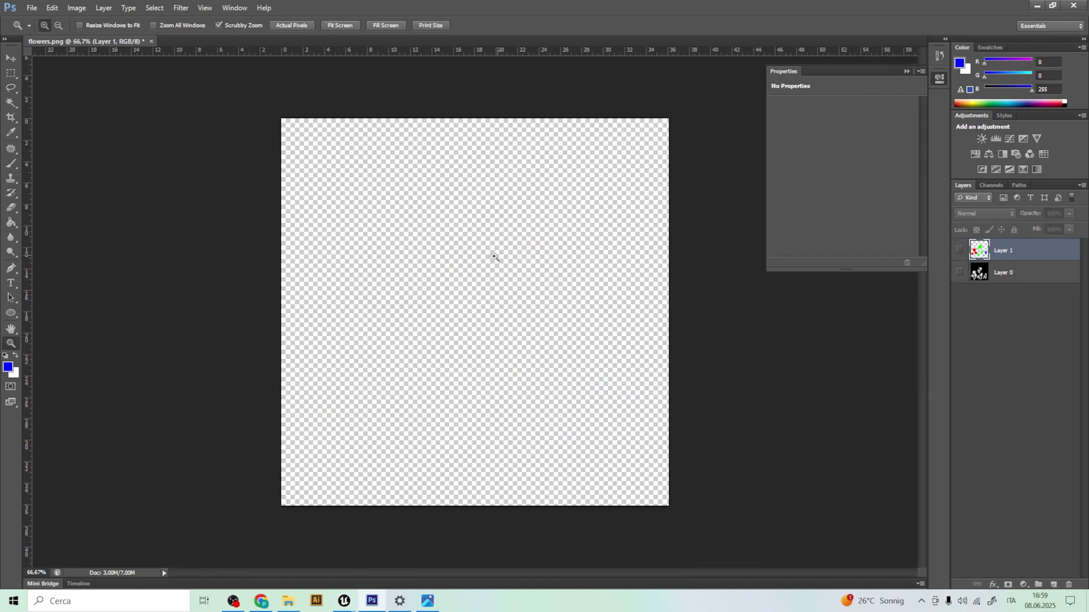
click(959, 273)
click(1053, 584)
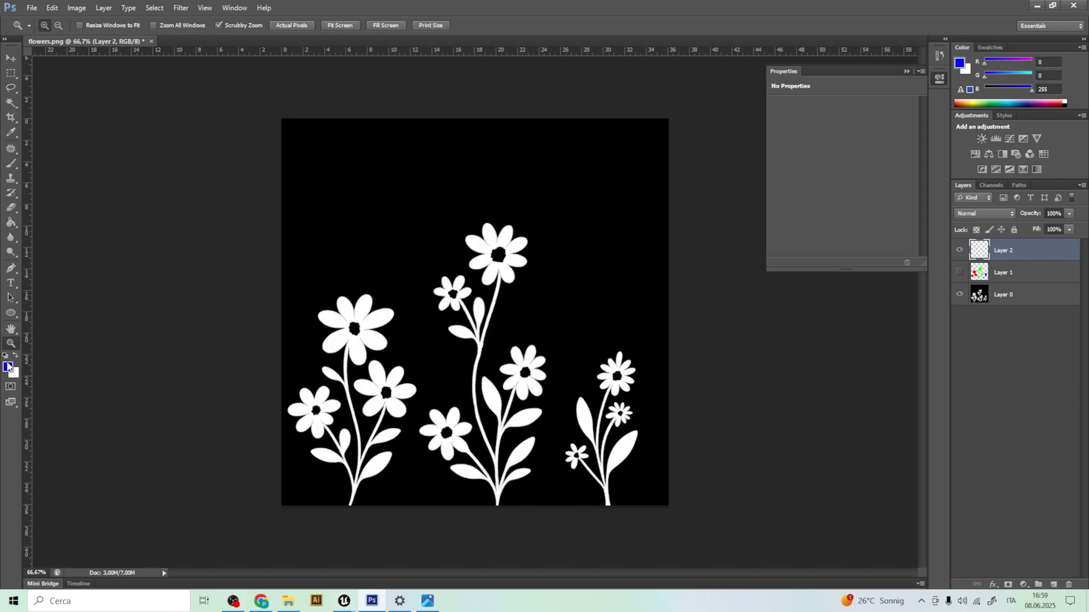
Step: Fill Layer 2 with a vertical linear gradient from black at the flower stems' base to white above, toggling the layer's visibility to compare
right_click(12, 226)
click(46, 222)
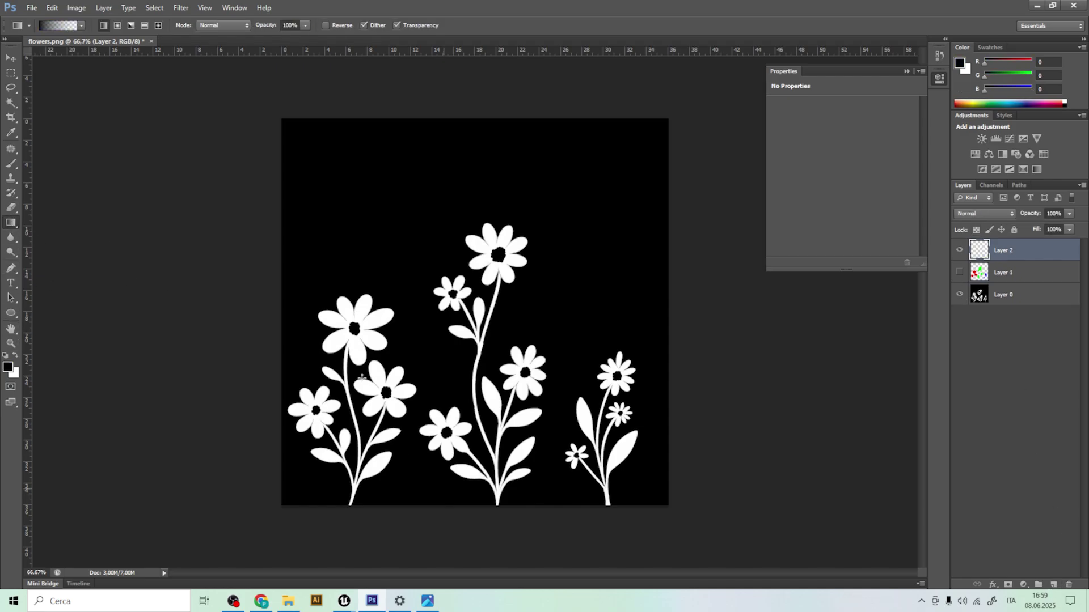
click(59, 25)
click(445, 151)
click(643, 136)
drag(470, 499, 470, 187)
key(ctrl+z)
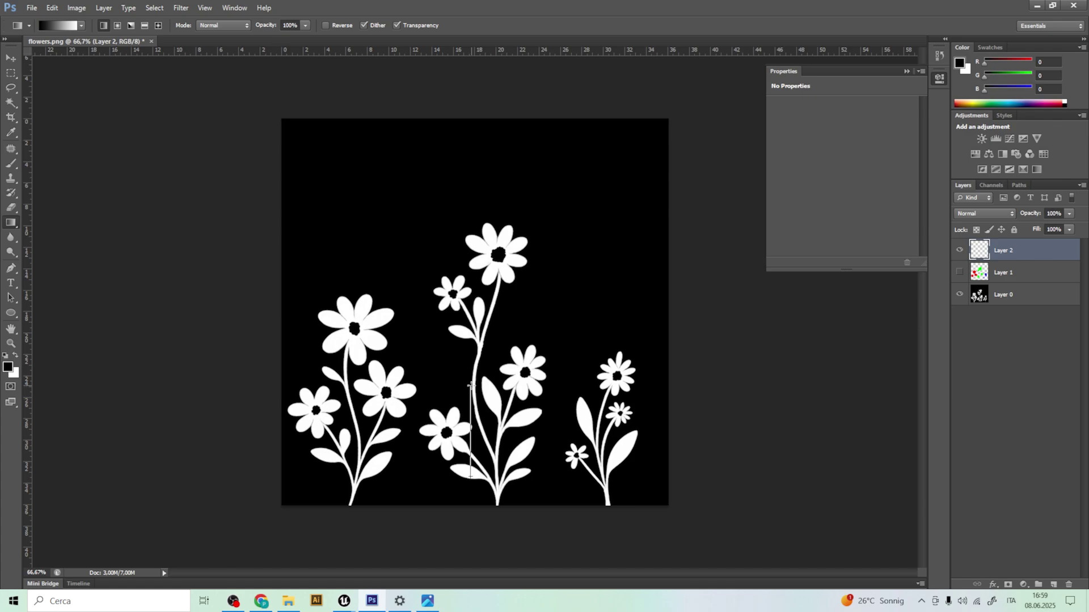
drag(470, 386, 470, 384)
drag(473, 484, 469, 345)
drag(475, 458, 478, 330)
click(960, 251)
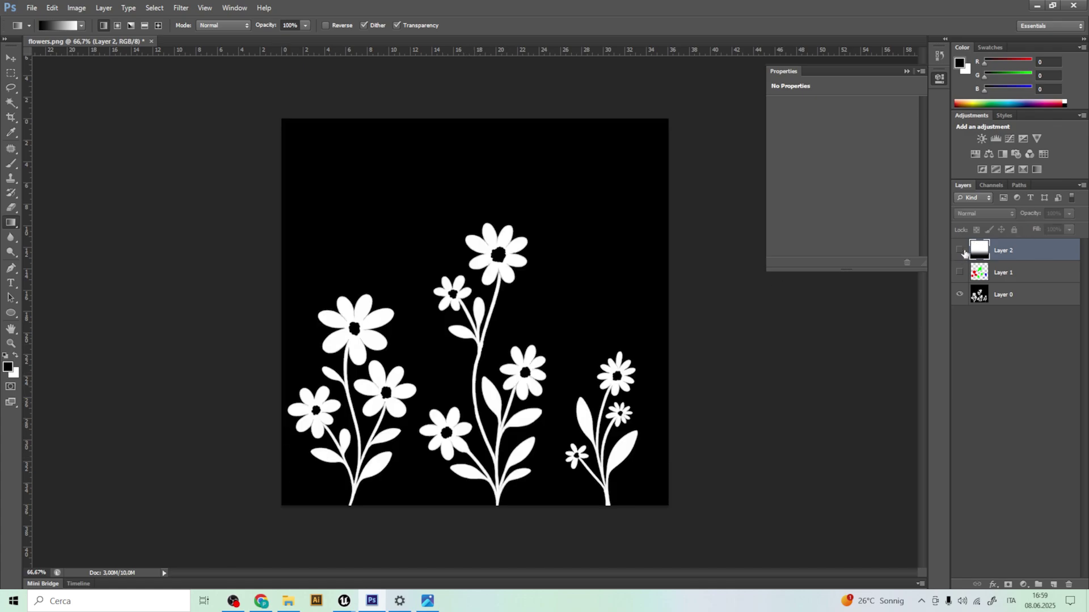
drag(475, 493, 486, 316)
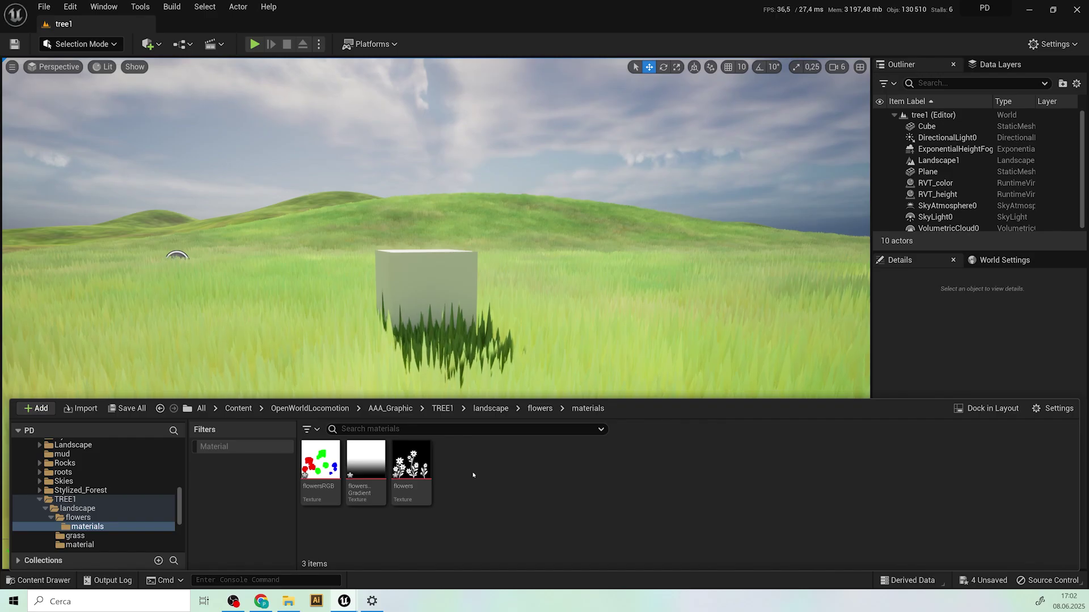
Step: Back in Unreal Engine, create a material named MM_flowers in the materials folder
right_click(473, 475)
click(559, 190)
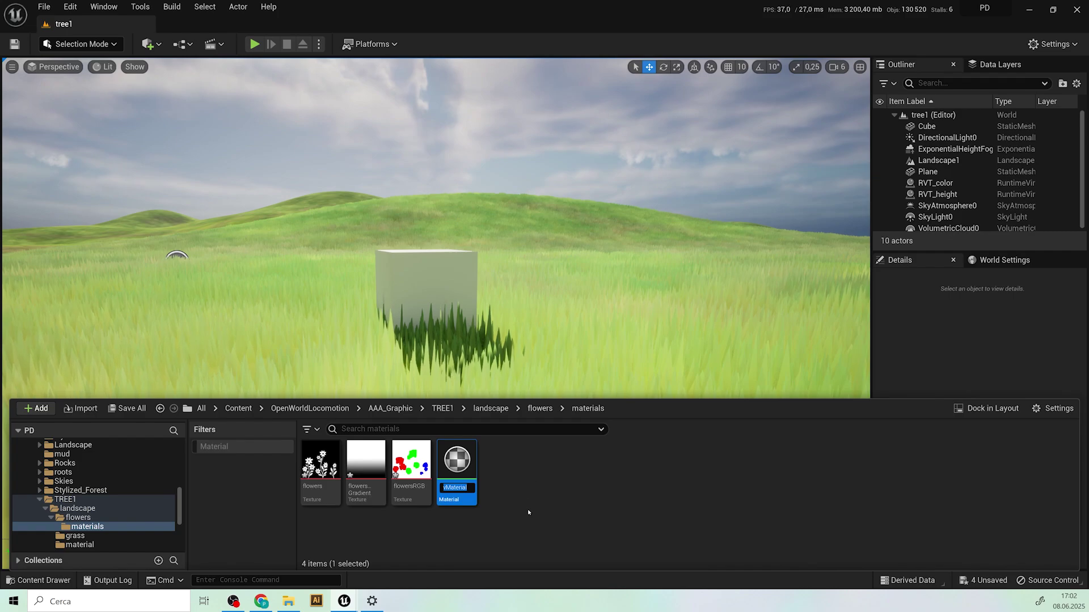
text(MM)
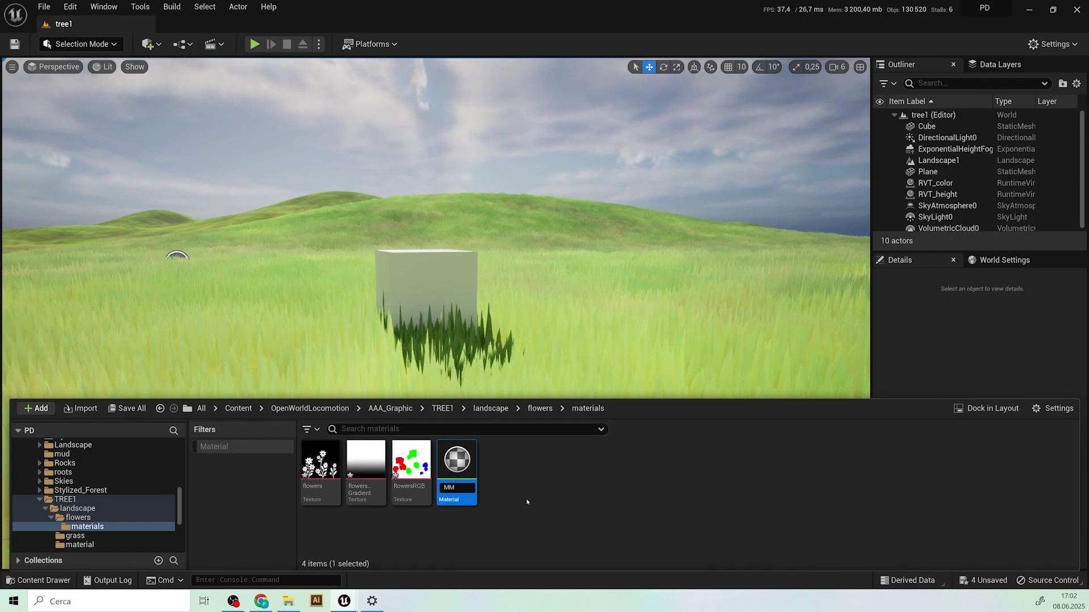
text(_flow)
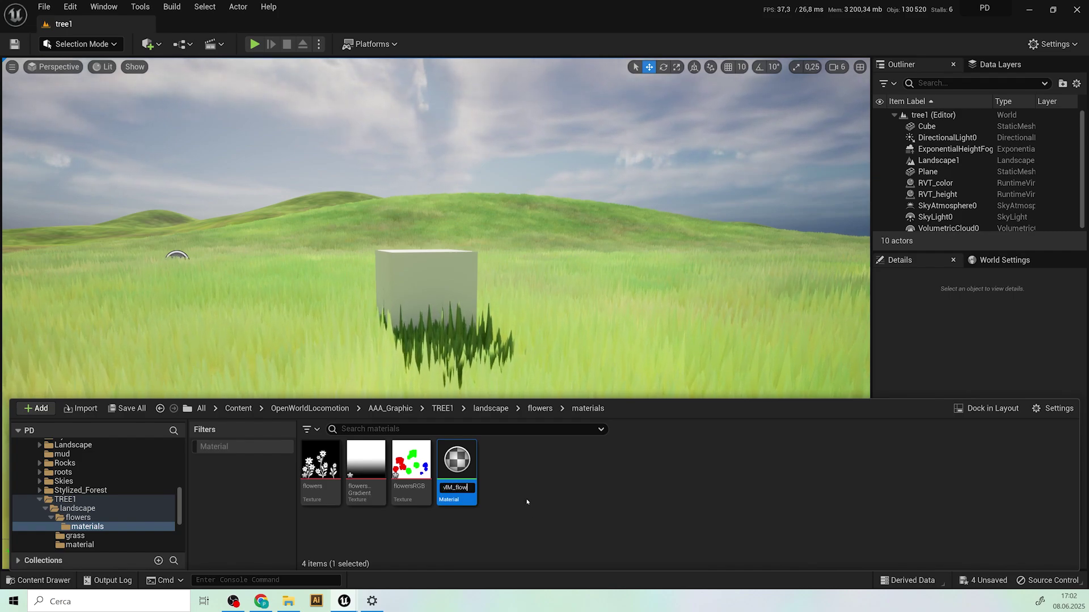
text(ers)
key(Return)
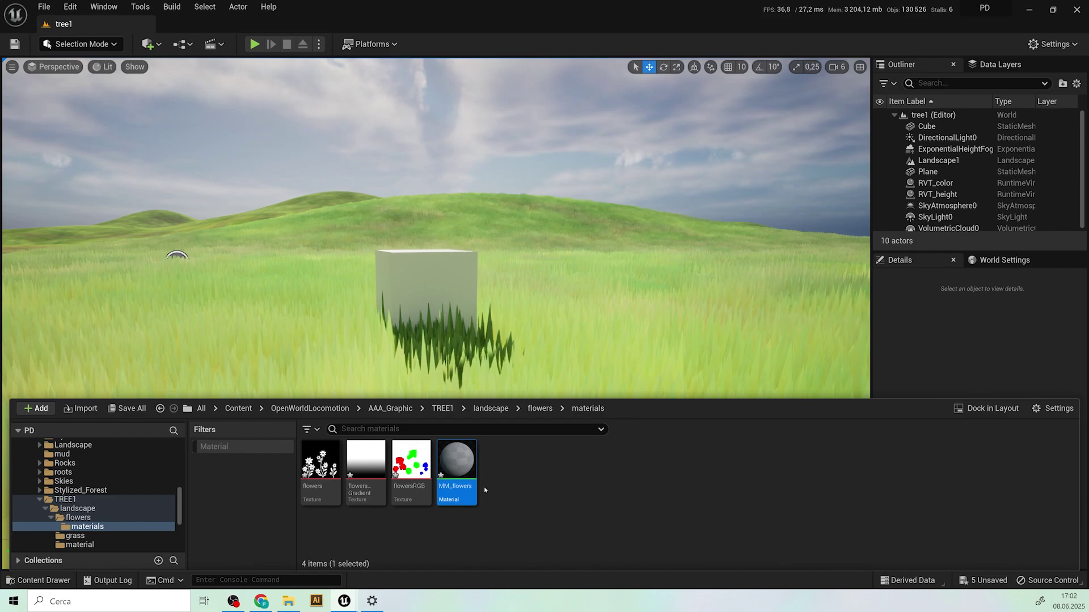
Step: Open the MM_flowers material in a maximized editor and keep its Material Domain set to Surface
double_click(457, 462)
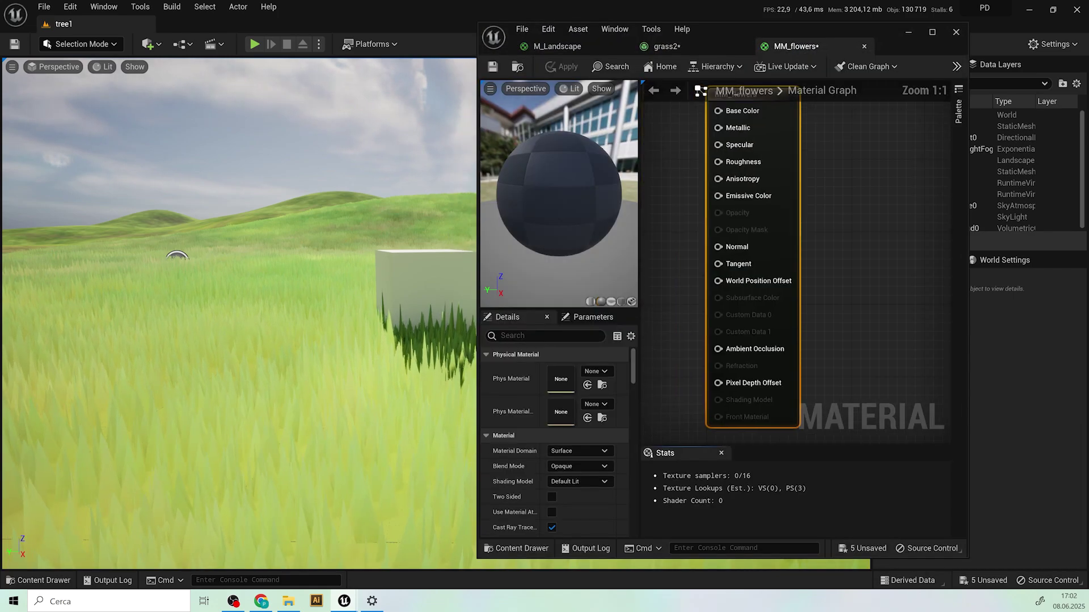
click(931, 33)
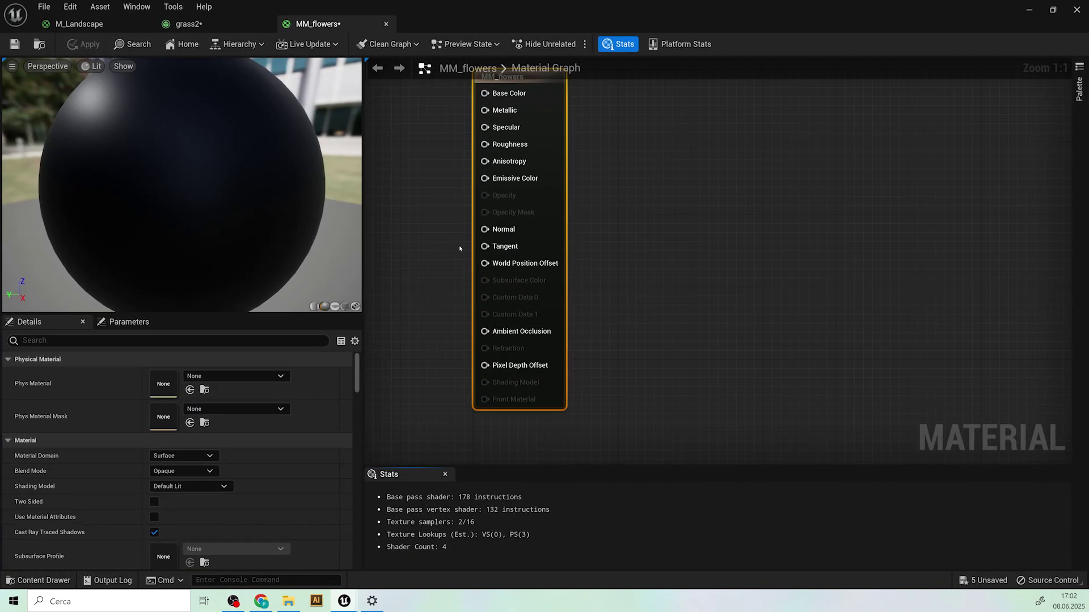
scroll(459, 248, down, 3)
right_drag(444, 237, 760, 248)
scroll(687, 214, down, 2)
right_drag(596, 220, 677, 221)
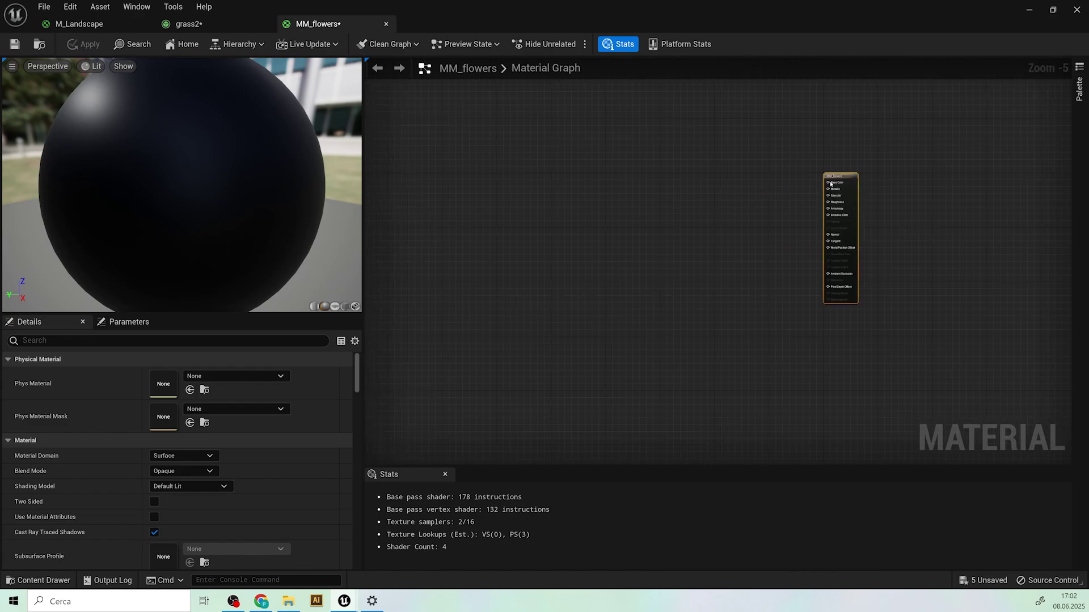
click(178, 456)
click(179, 456)
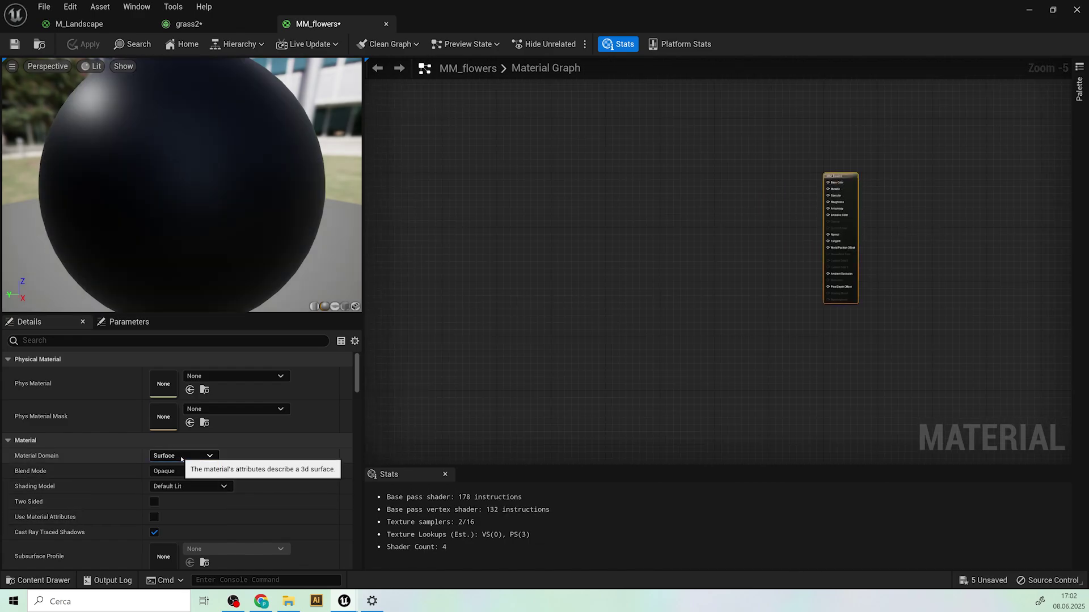
Step: Set the material's Blend Mode to Masked, make it Two Sided, and save it
click(181, 470)
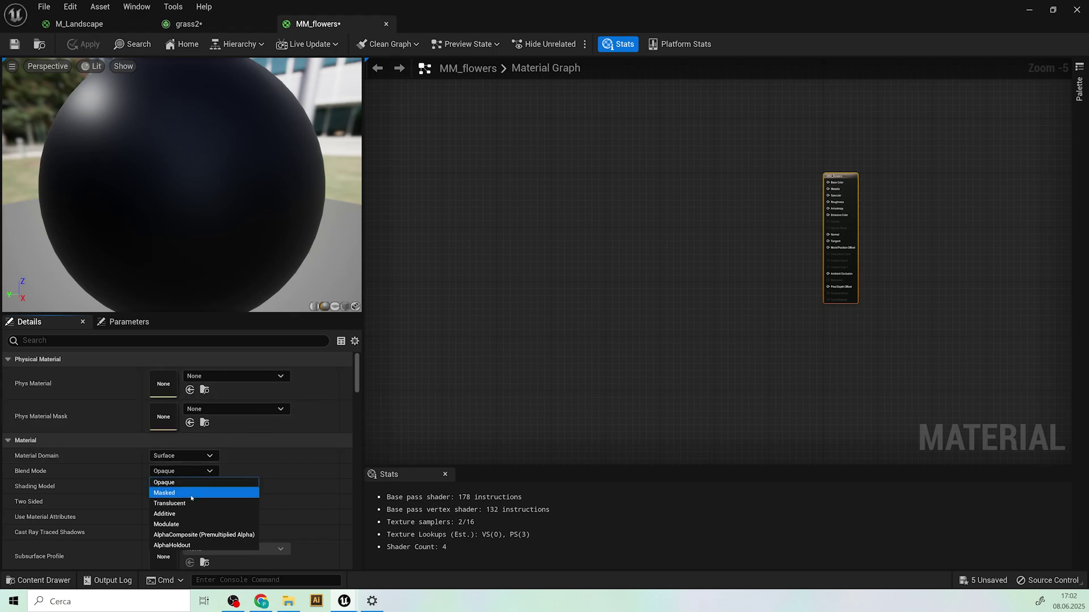
click(185, 493)
click(153, 502)
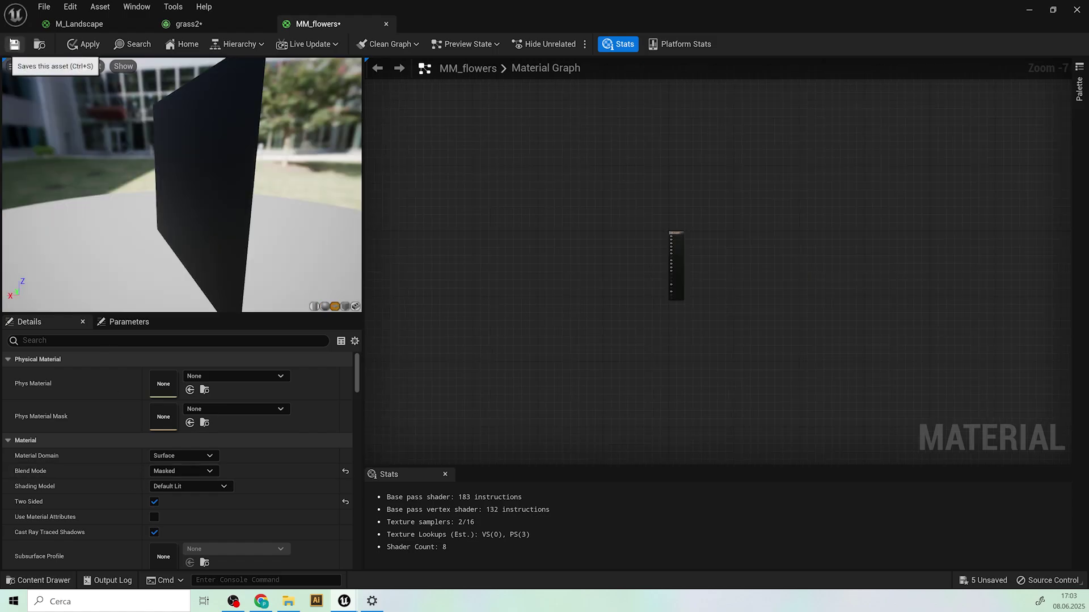
key(ctrl+s)
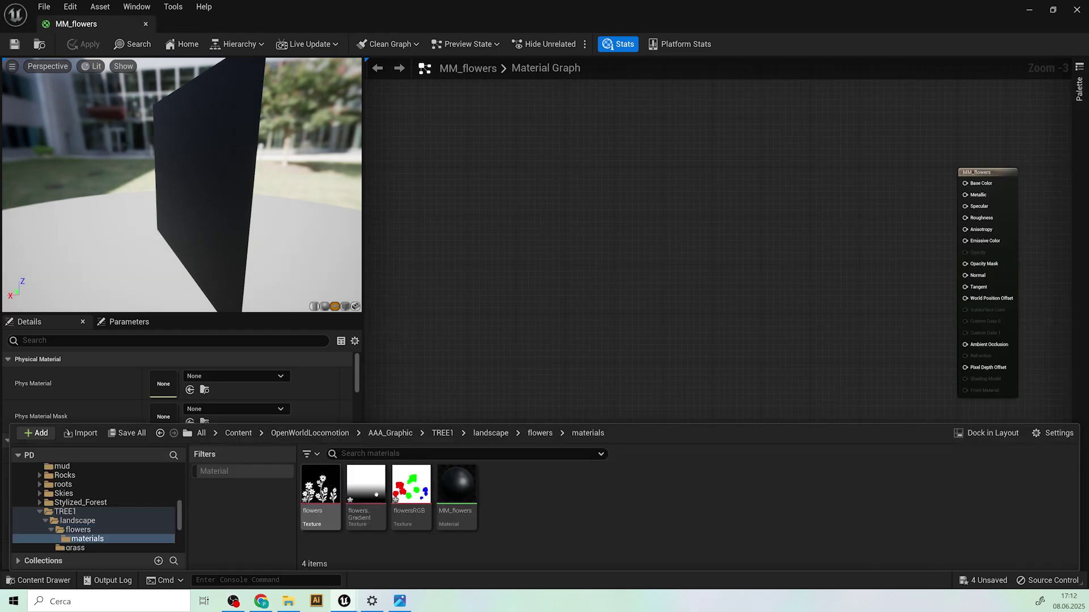
Step: Add the flowers, flower gradient and flowersRGB textures to the graph as Texture Samples and spread them out in a vertical column
click(411, 485)
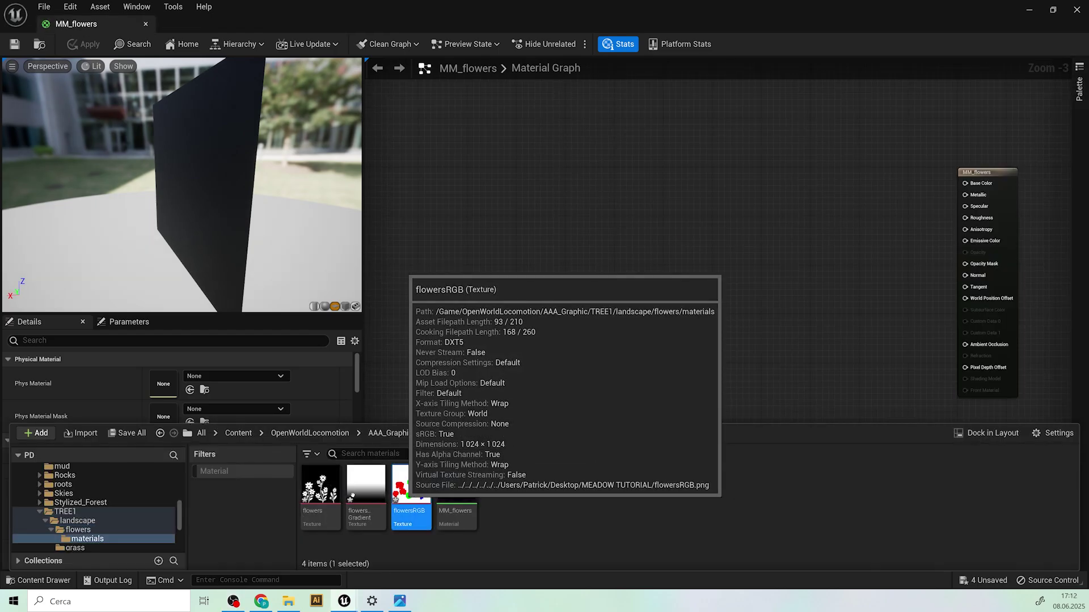
shift+click(320, 484)
drag(515, 198, 577, 109)
click(509, 210)
drag(552, 214, 571, 338)
scroll(798, 187, down, 3)
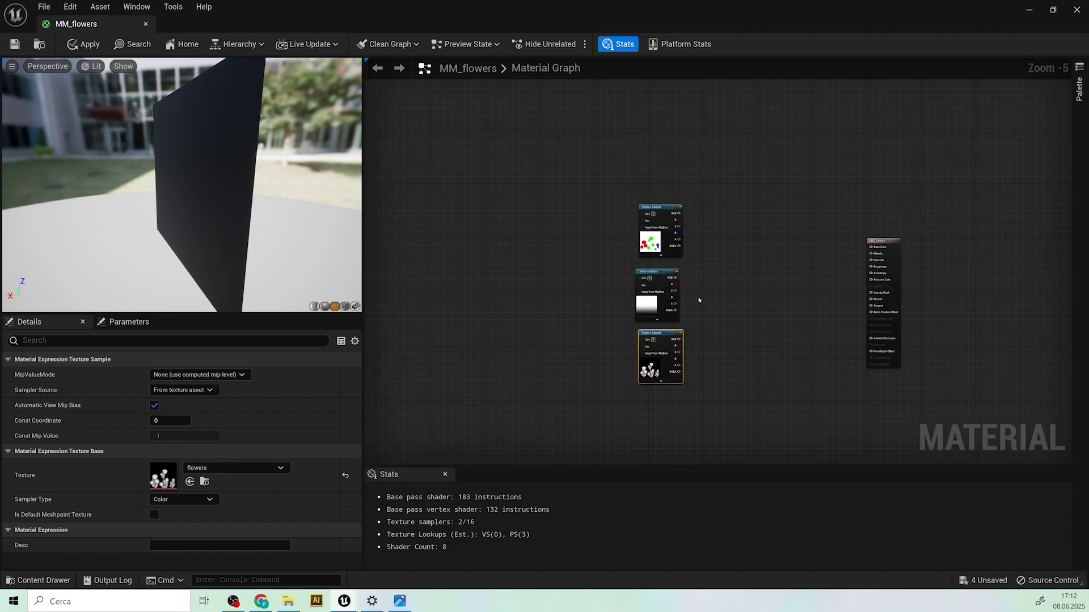
Step: Connect the flowers texture's RGB output to Opacity Mask, move its sample away from the others and inspect the flowers on the preview plane
scroll(698, 301, up, 3)
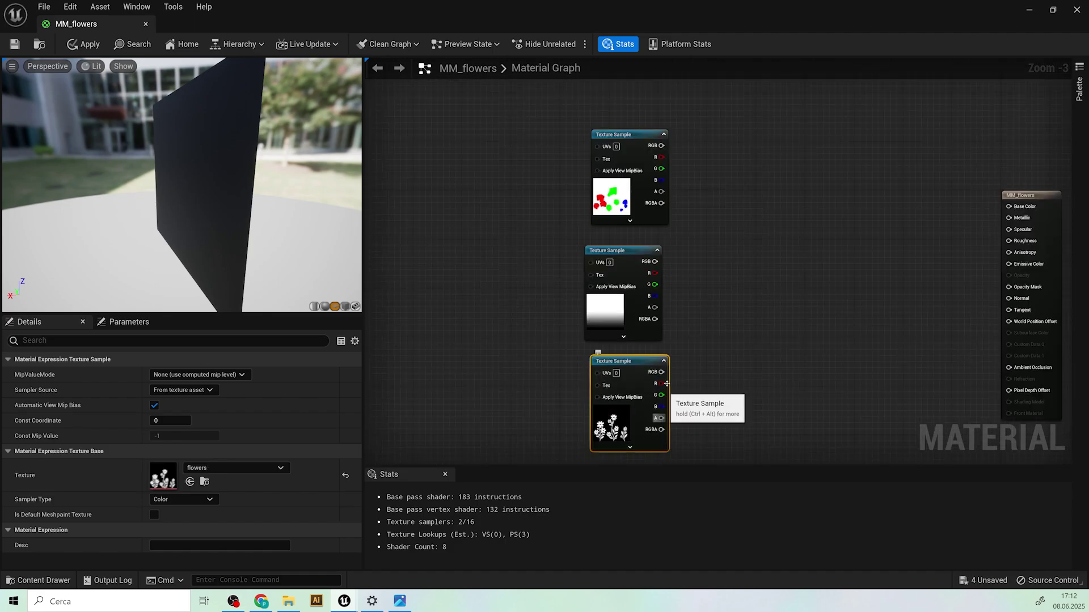
drag(661, 372, 1009, 287)
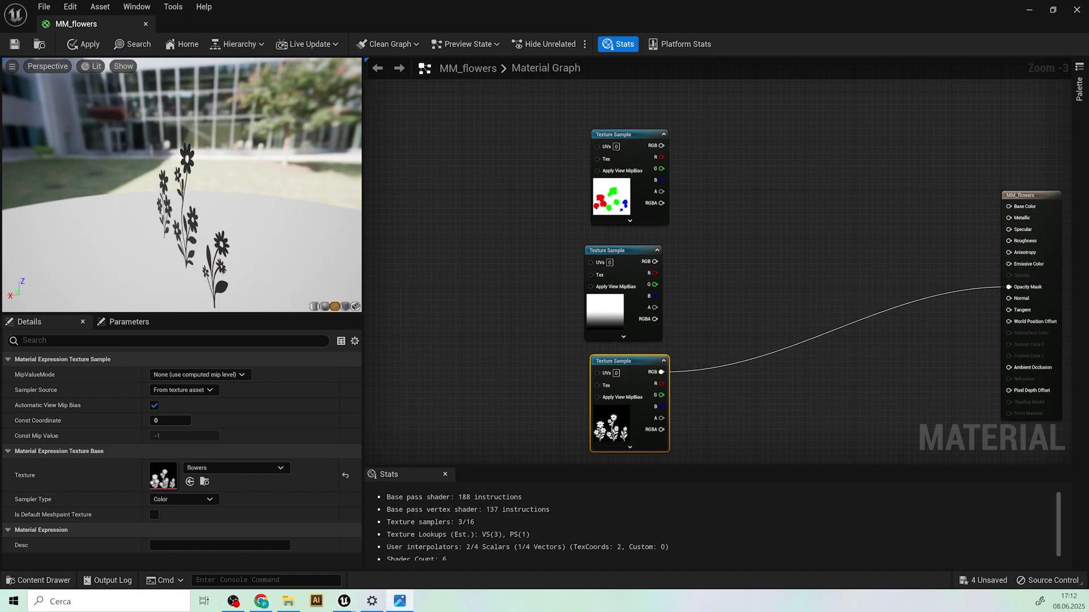
drag(272, 231, 303, 229)
drag(623, 395, 494, 389)
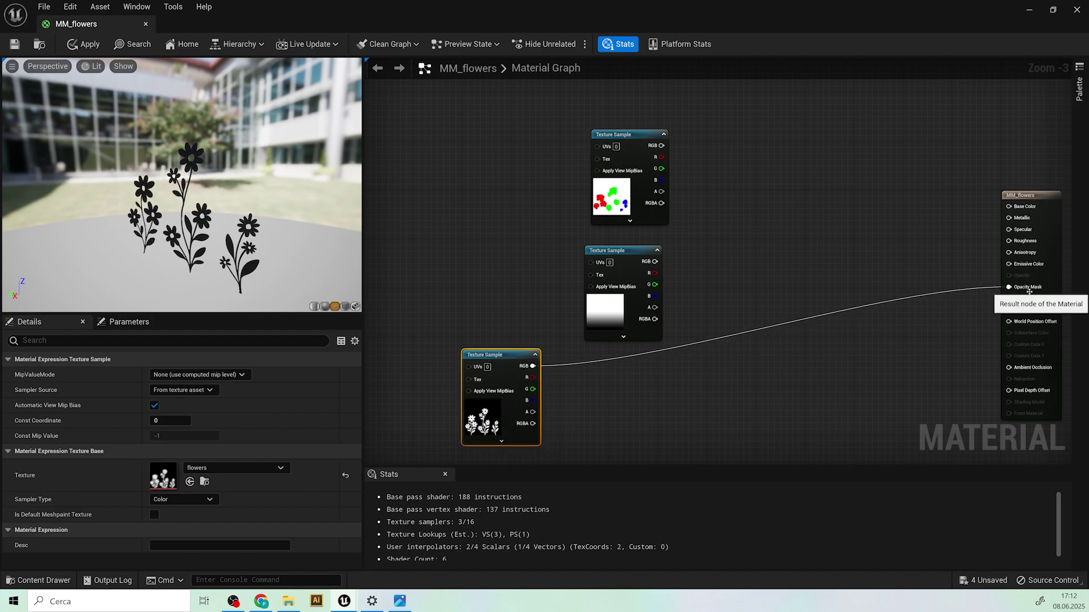
drag(227, 198, 204, 199)
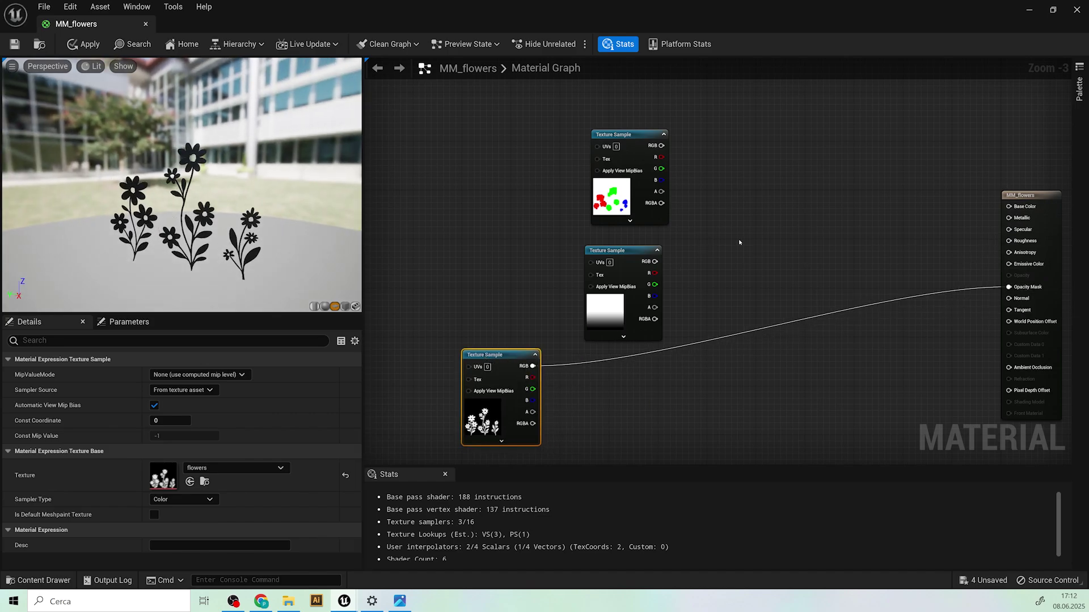
Step: Move the flowersRGB sample away from the other textures and add a Multiply node above and beside it
scroll(740, 243, down, 2)
drag(794, 187, 673, 177)
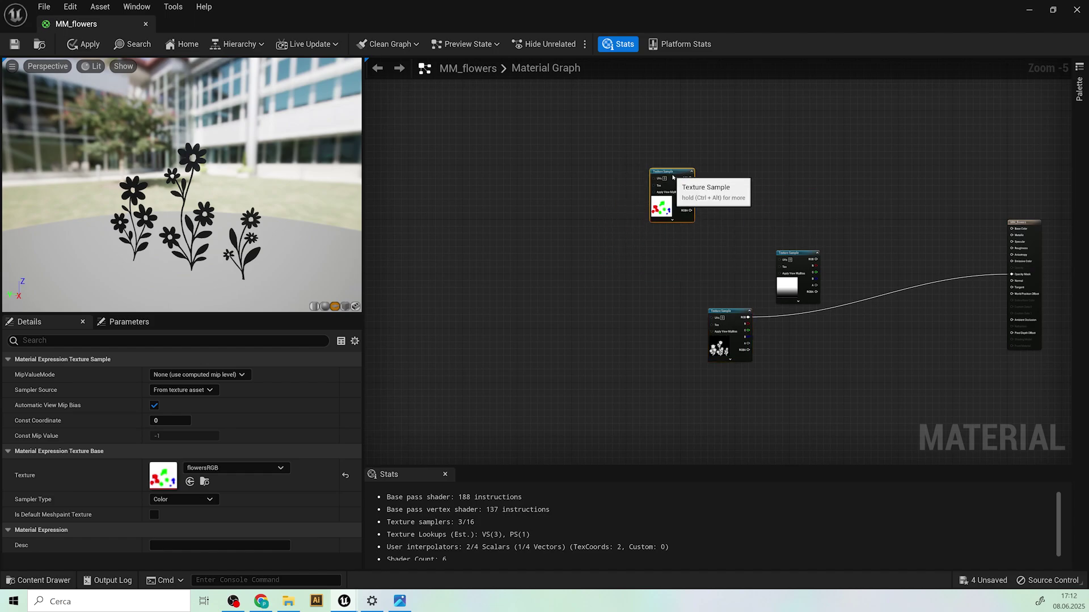
right_drag(713, 121, 683, 184)
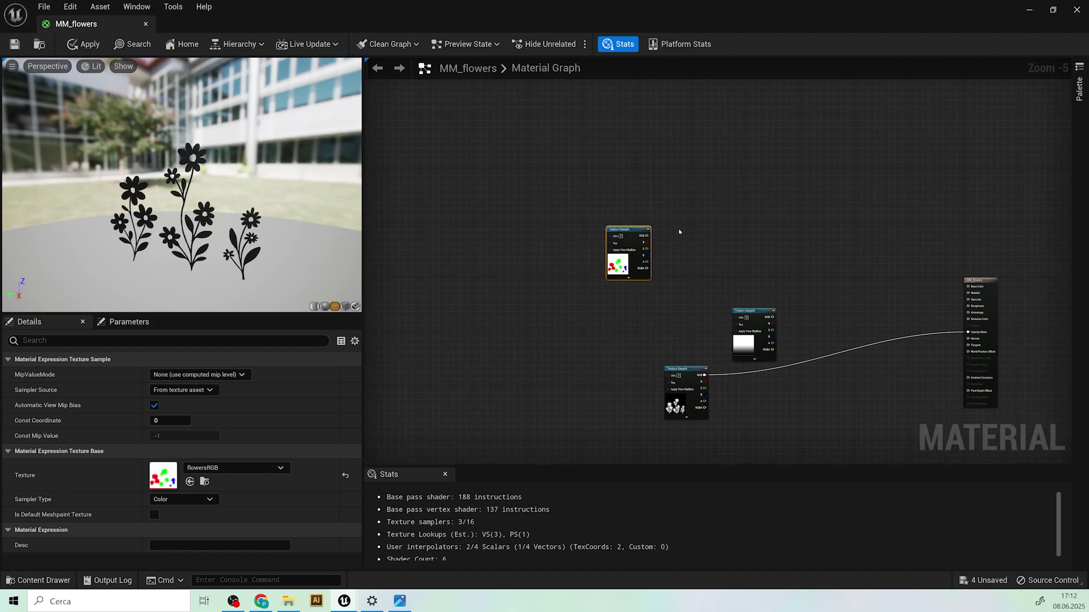
scroll(743, 222, up, 2)
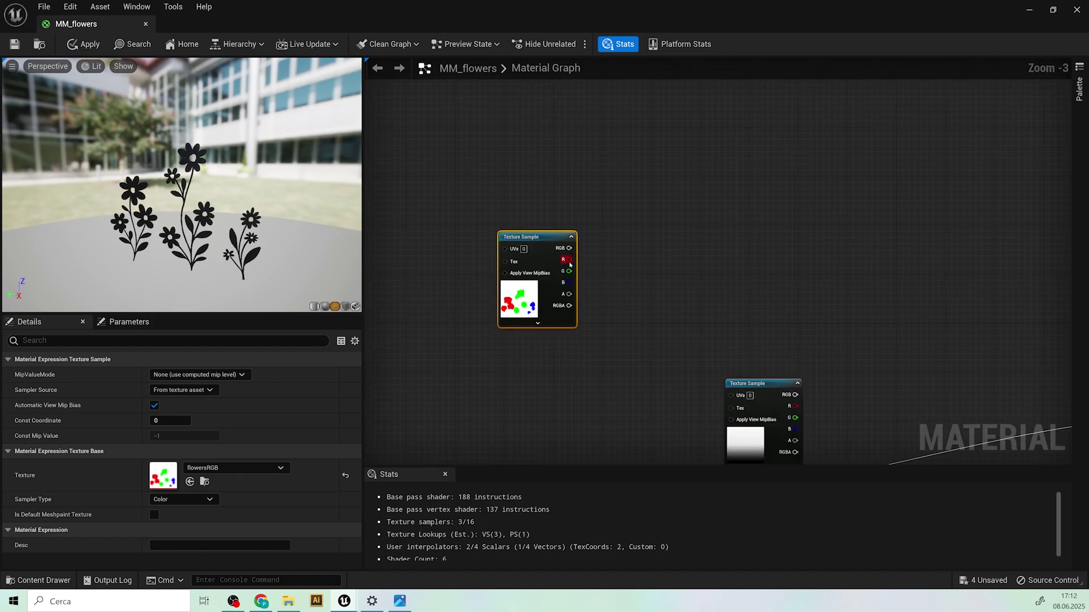
click(649, 215)
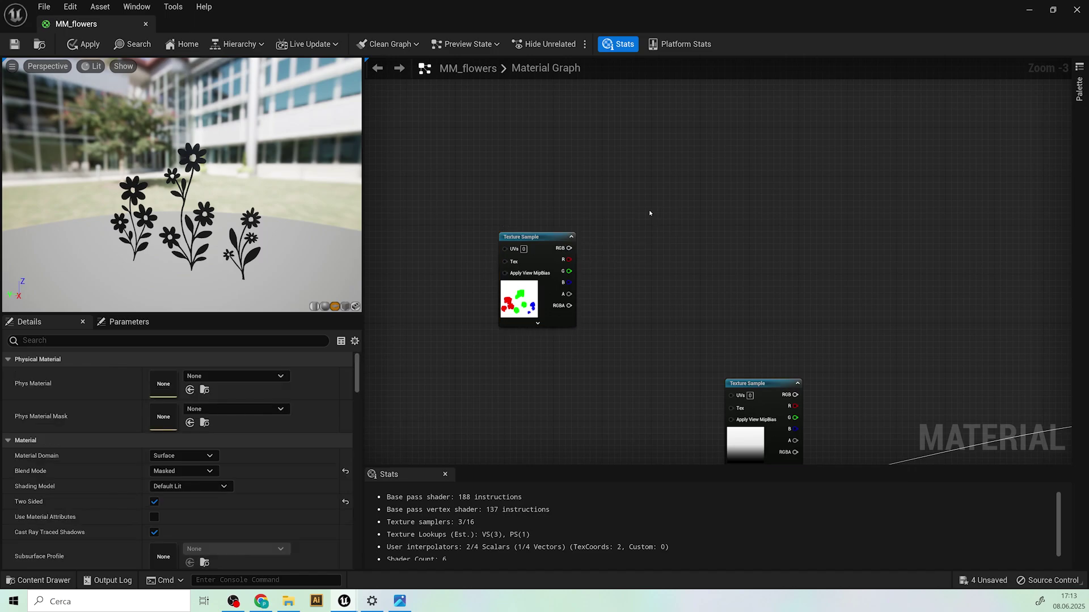
click(645, 203)
drag(646, 203, 641, 174)
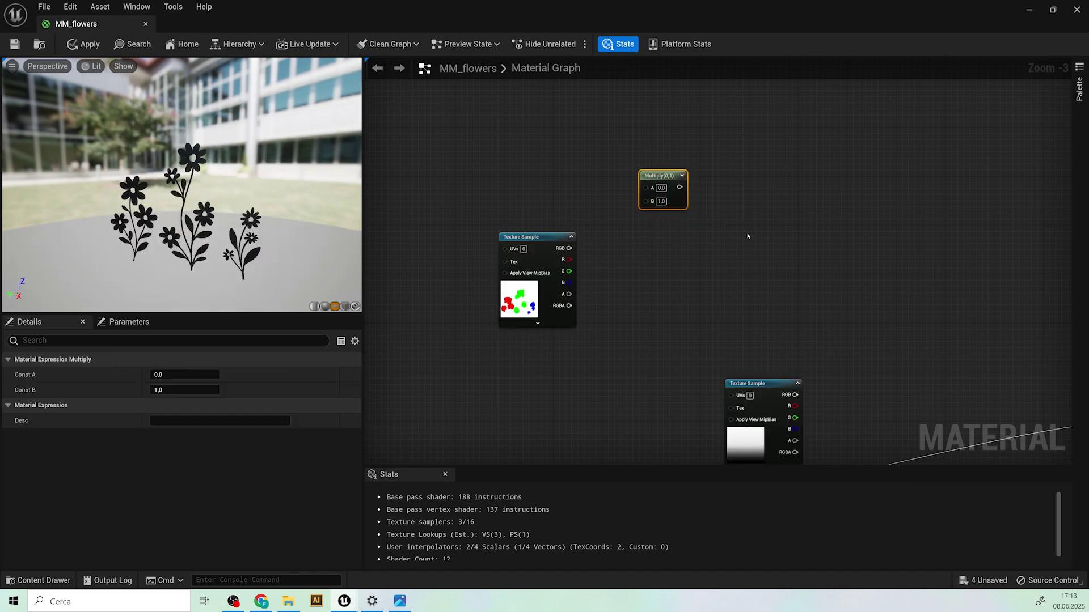
Step: Add two Lerp nodes side by side and align them in a row with the Multiply node
click(794, 196)
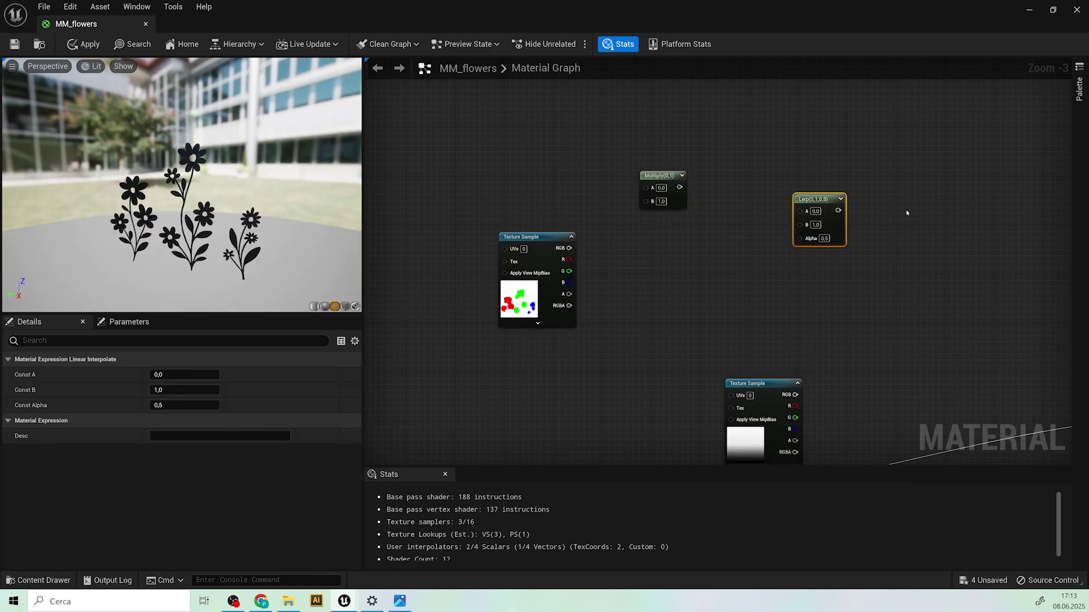
click(897, 196)
shift+click(810, 199)
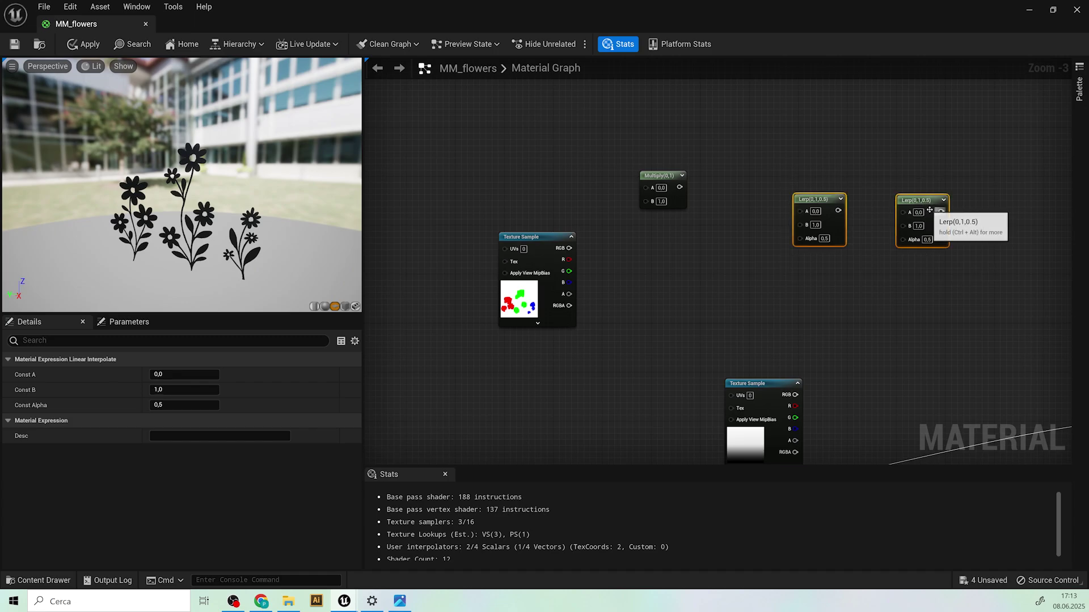
drag(933, 215, 890, 177)
click(905, 287)
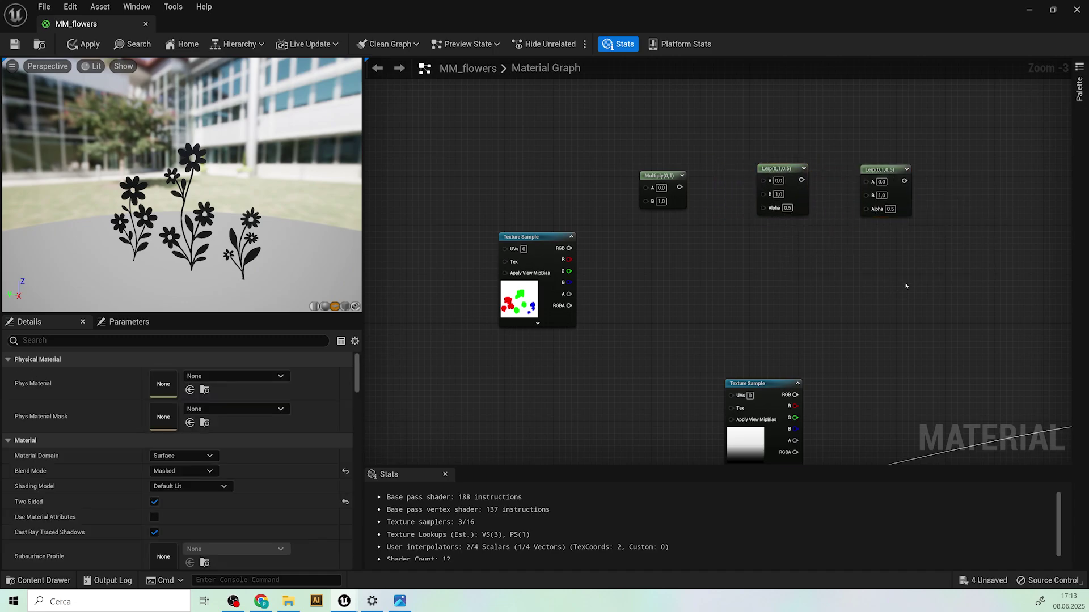
Step: Discard the stray Add node and place an AppendVector node beyond the two Lerps instead
click(998, 233)
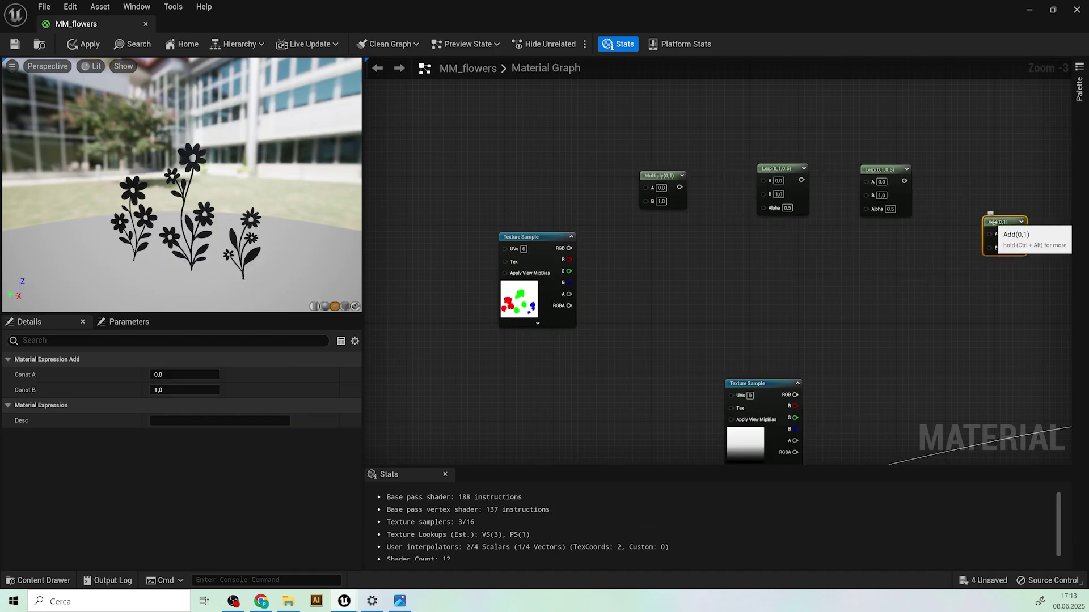
key(Delete)
right_click(993, 225)
text(append)
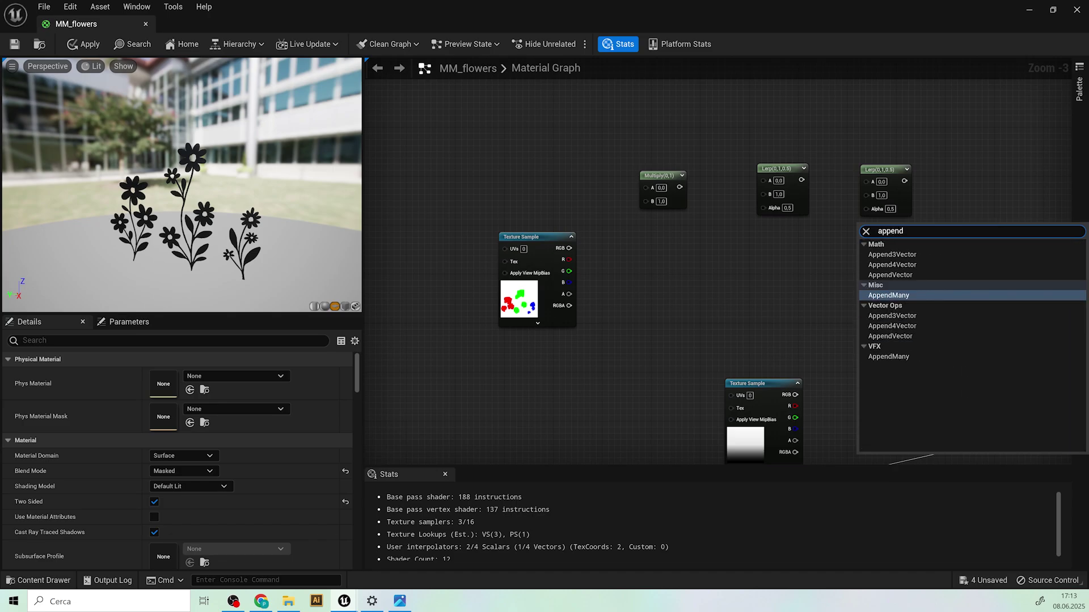
click(890, 275)
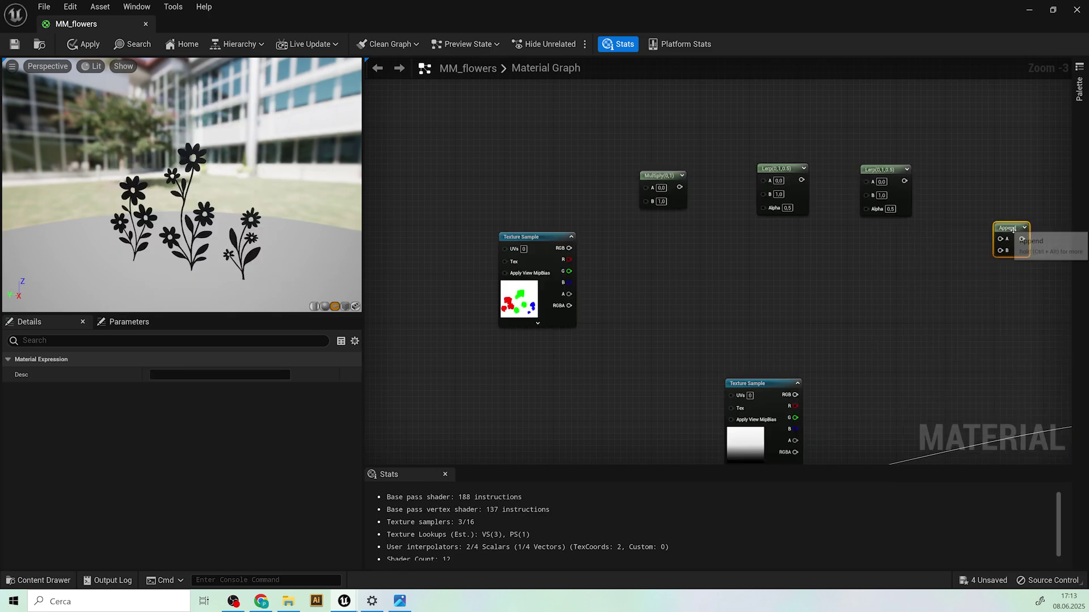
Step: Add a third Lerp node below the Append node
right_click(861, 296)
click(952, 292)
click(971, 291)
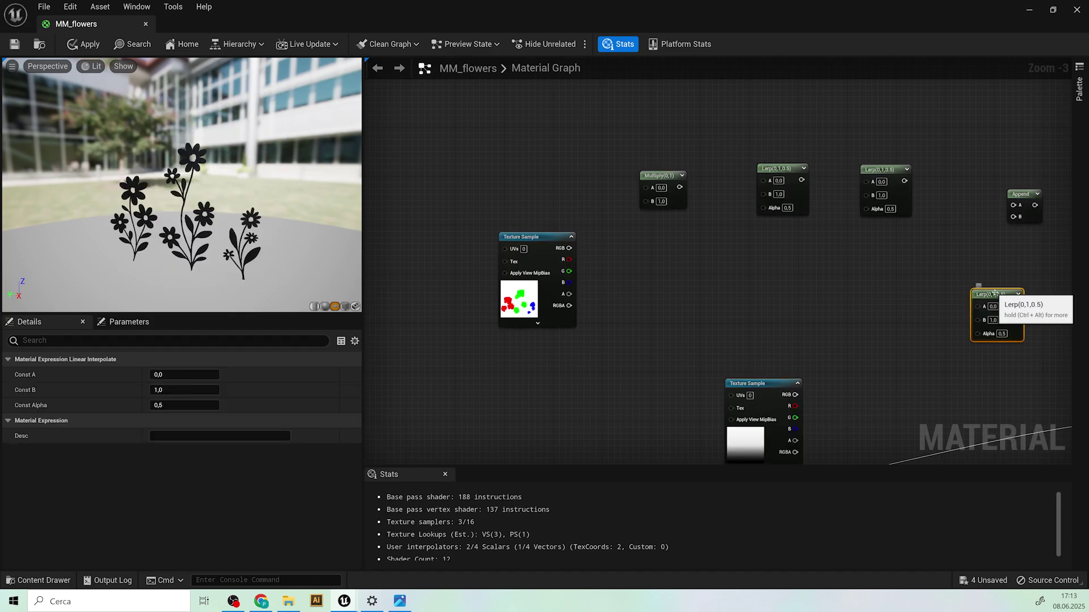
Step: Connect the flowersRGB sample's R output to Multiply's B input and add a Constant3Vector above the sample
right_drag(510, 305, 573, 356)
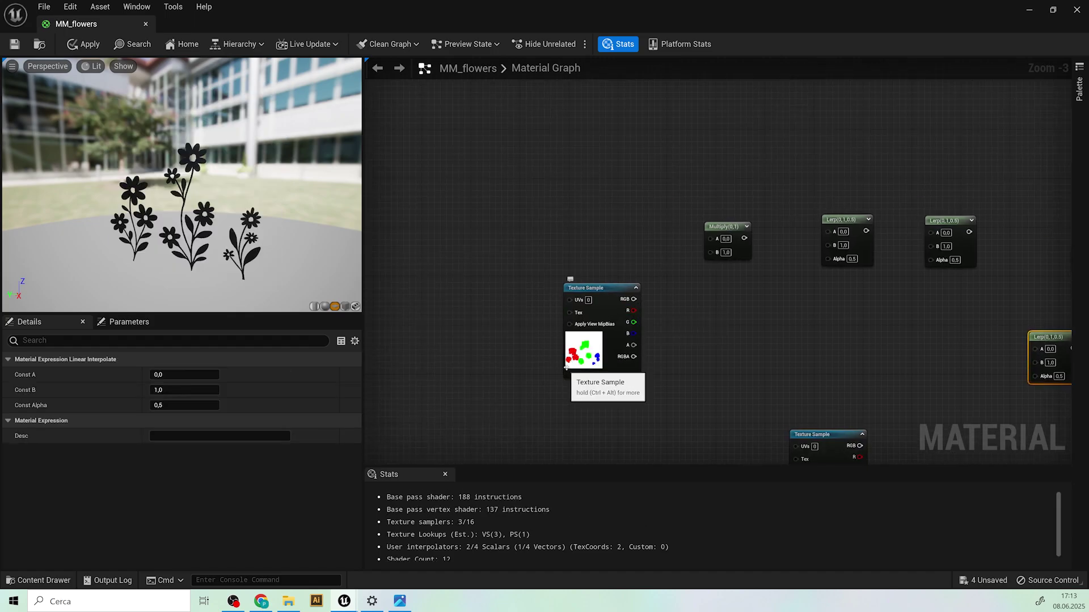
drag(633, 310, 709, 253)
right_drag(657, 202, 733, 223)
click(630, 203)
click(662, 199)
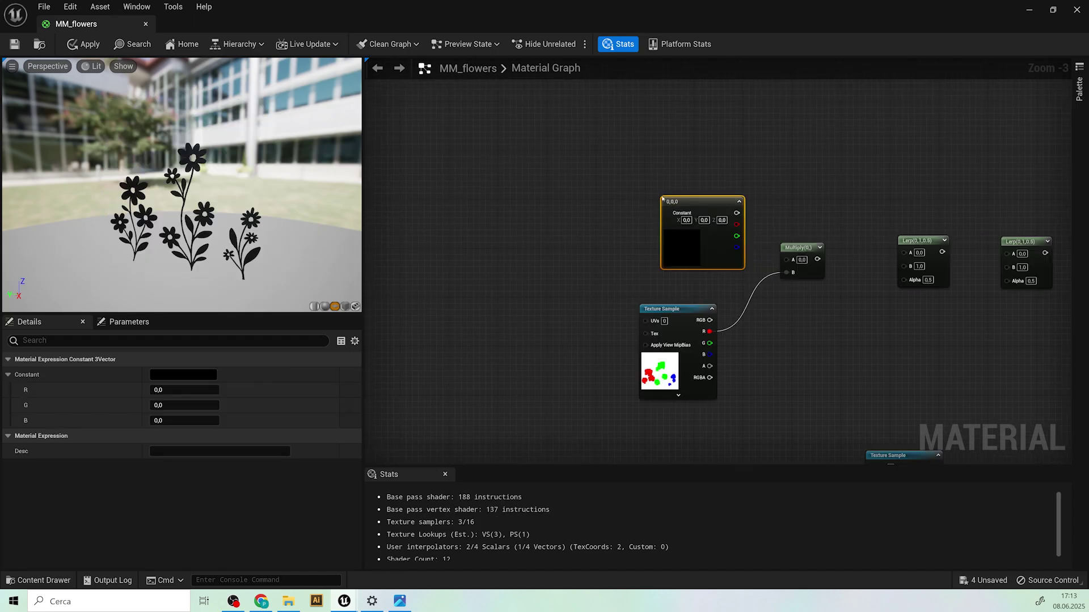
Step: Set the constant's colour to orange-red (R 1.0, G 0.033577, B 0.0) and convert it to a parameter named color1
double_click(676, 245)
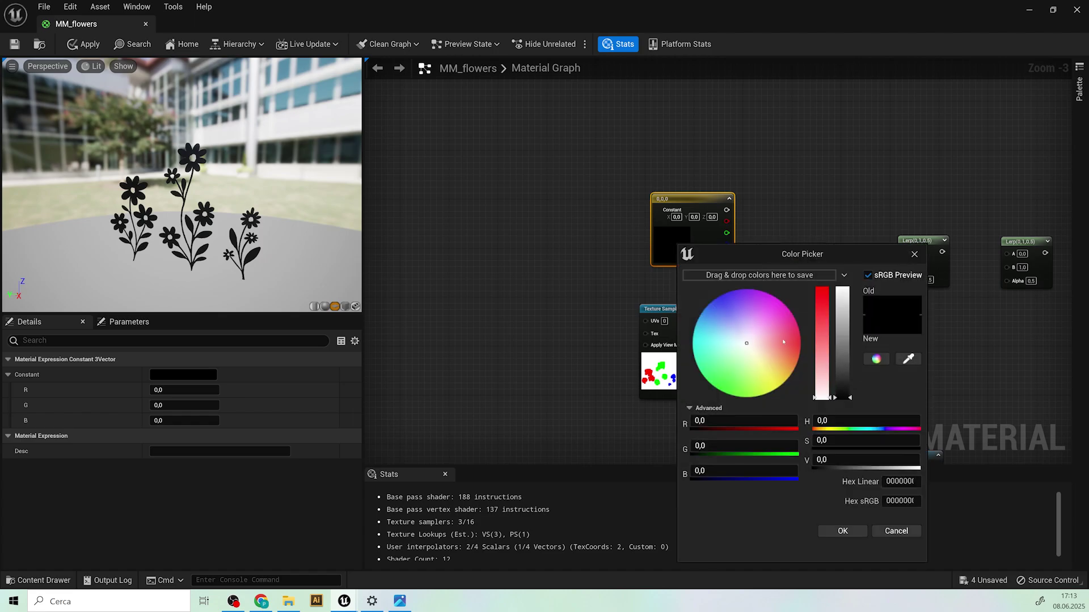
drag(843, 392, 851, 291)
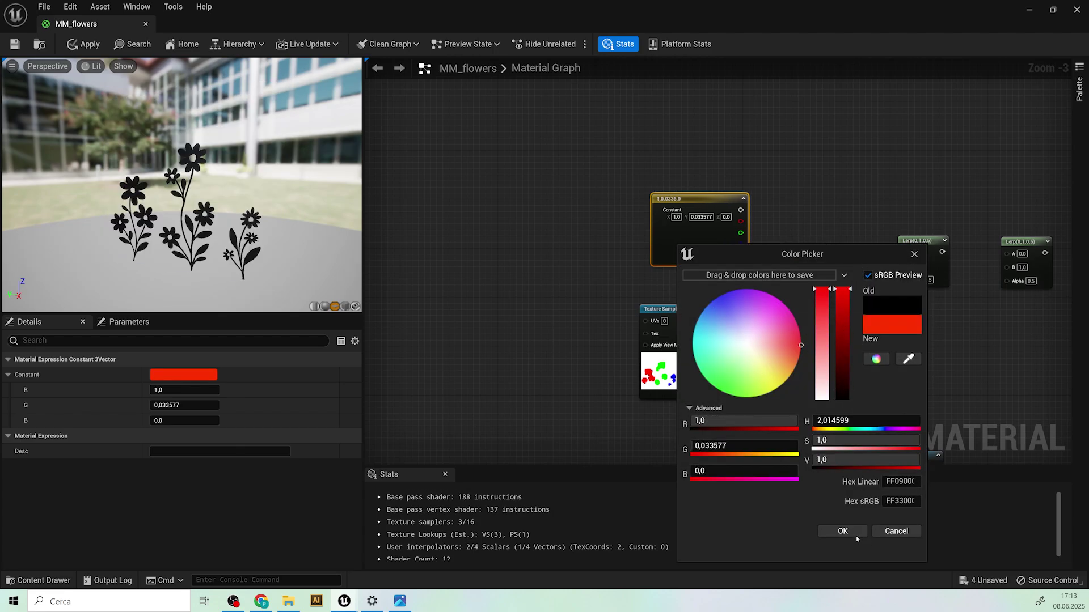
click(842, 531)
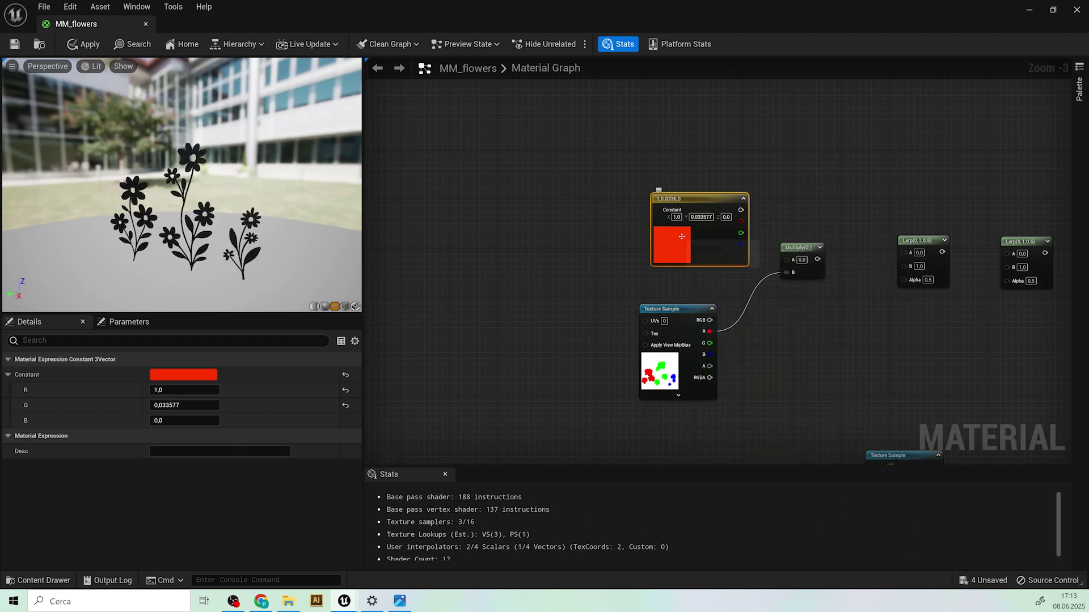
right_click(683, 199)
click(715, 223)
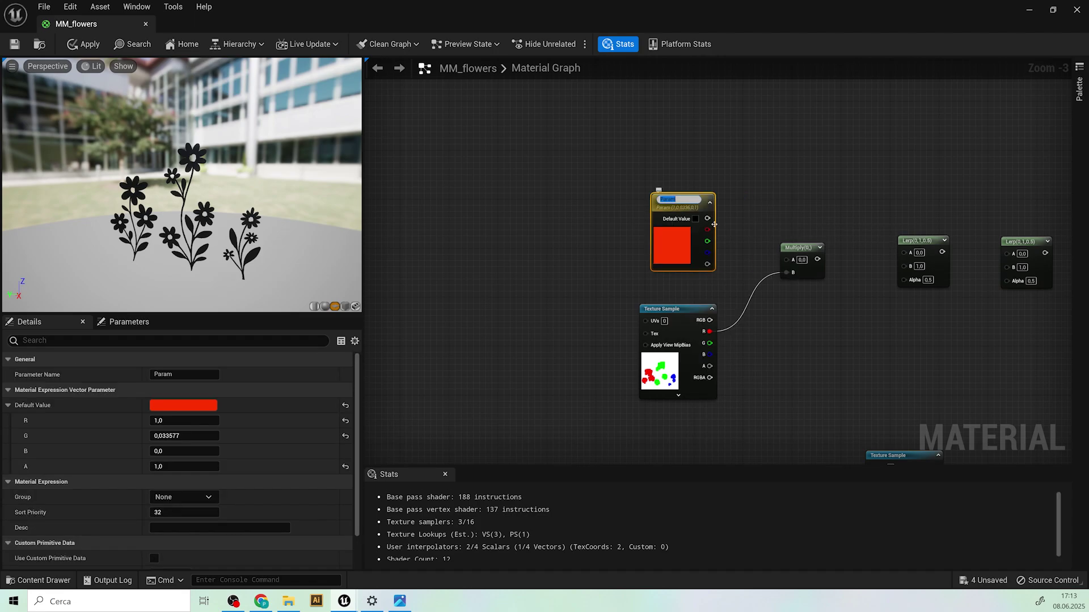
click(777, 221)
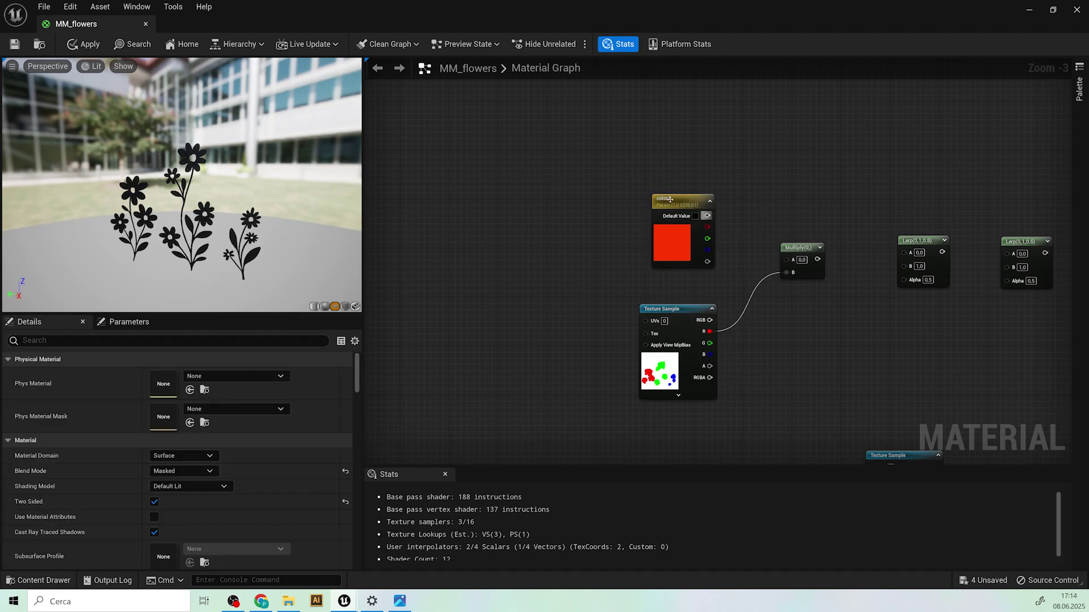
click(678, 198)
Step: Add a second Constant3Vector above the Multiply node and set its colour to blue-violet (R 0.080375, G 0.0, B 1.0)
click(843, 169)
click(837, 164)
drag(841, 149, 839, 143)
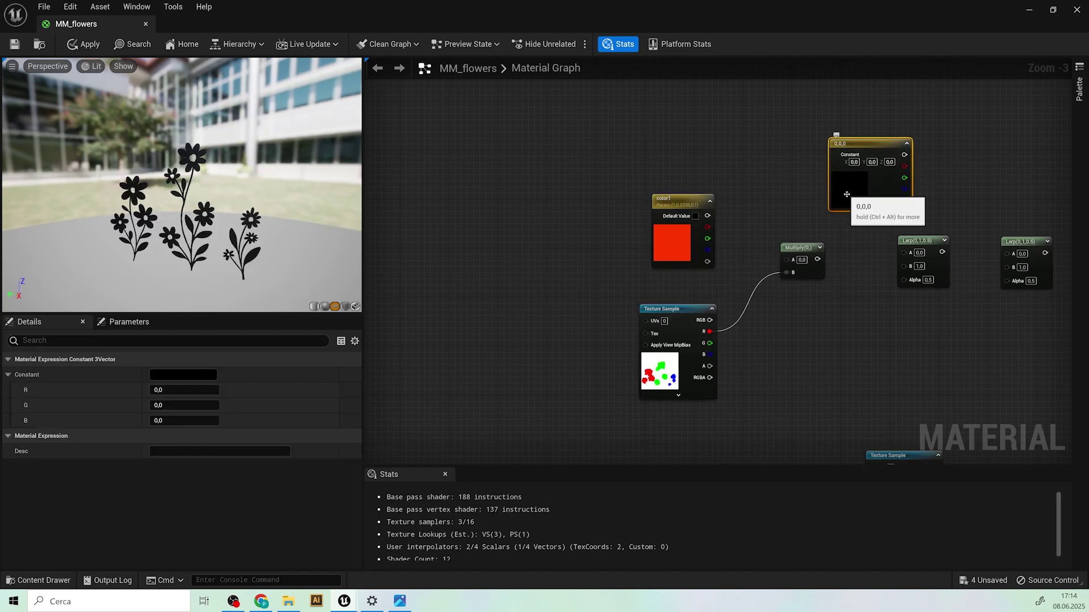
double_click(846, 192)
click(643, 245)
drag(763, 344, 772, 178)
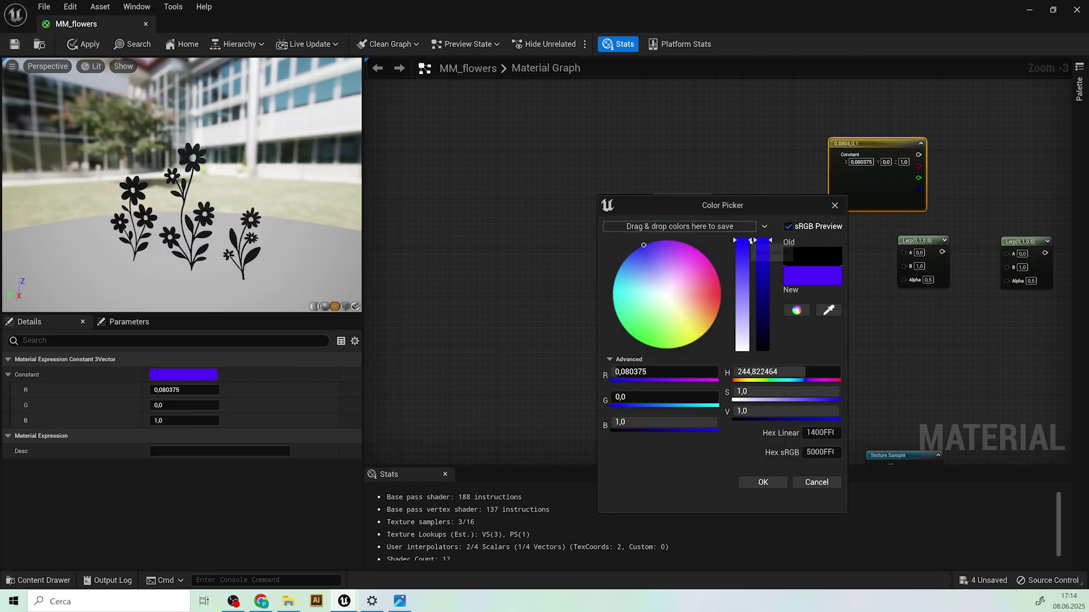
click(772, 482)
Step: Convert the blue-violet constant to a parameter named color2 and place it directly above the Multiply node
right_drag(792, 141, 720, 185)
right_click(791, 185)
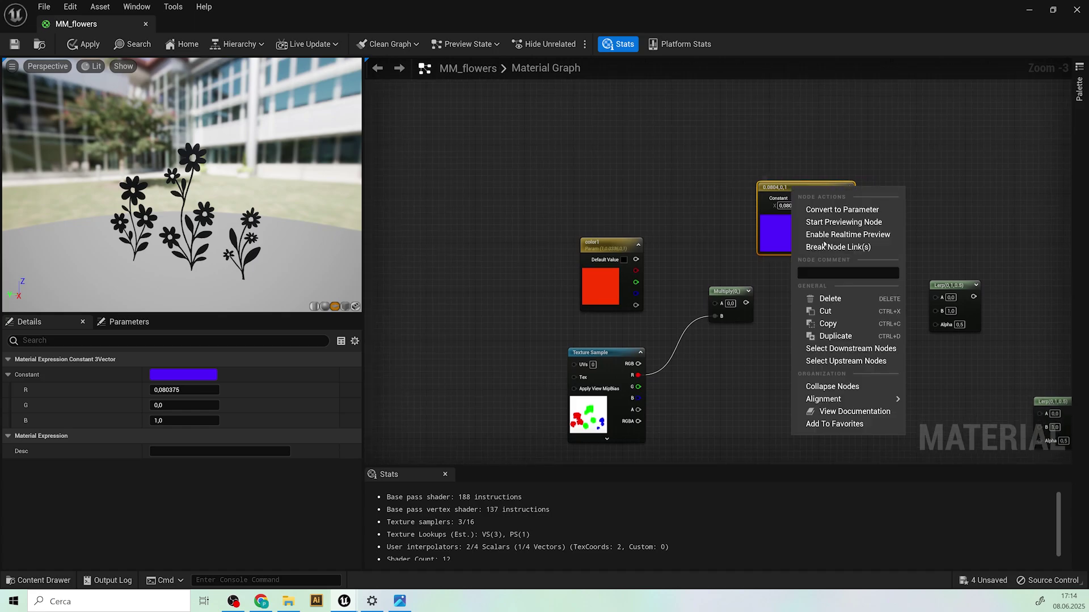
click(851, 208)
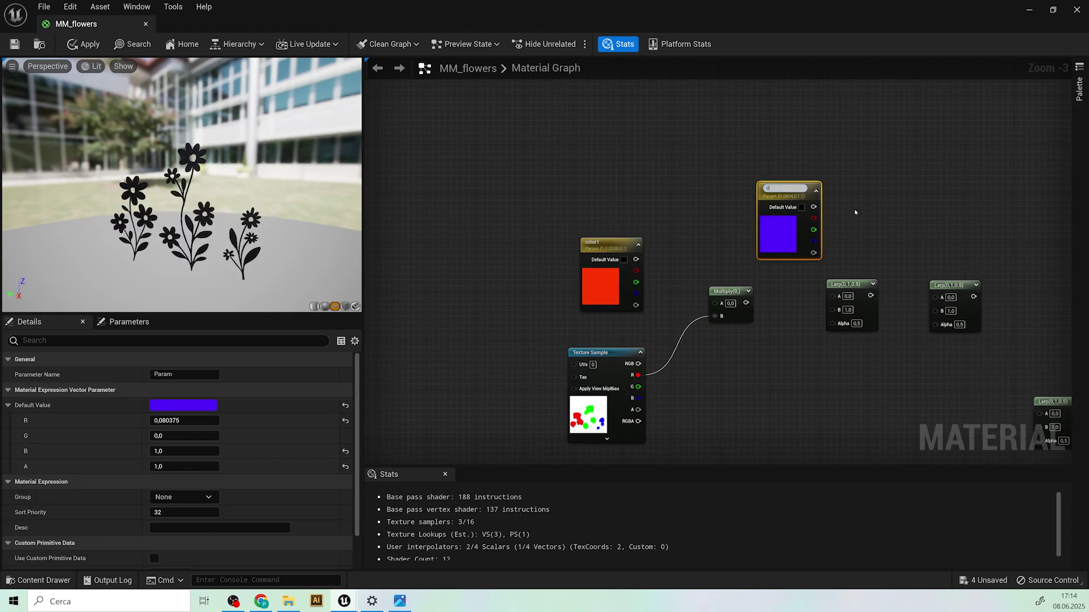
text(color2)
click(881, 226)
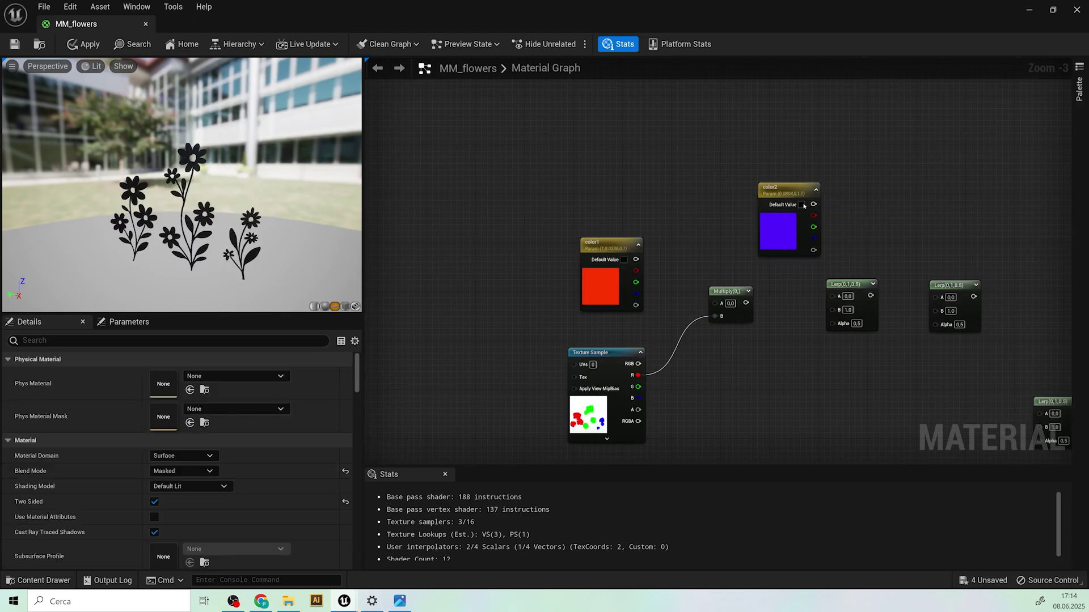
drag(774, 192, 738, 191)
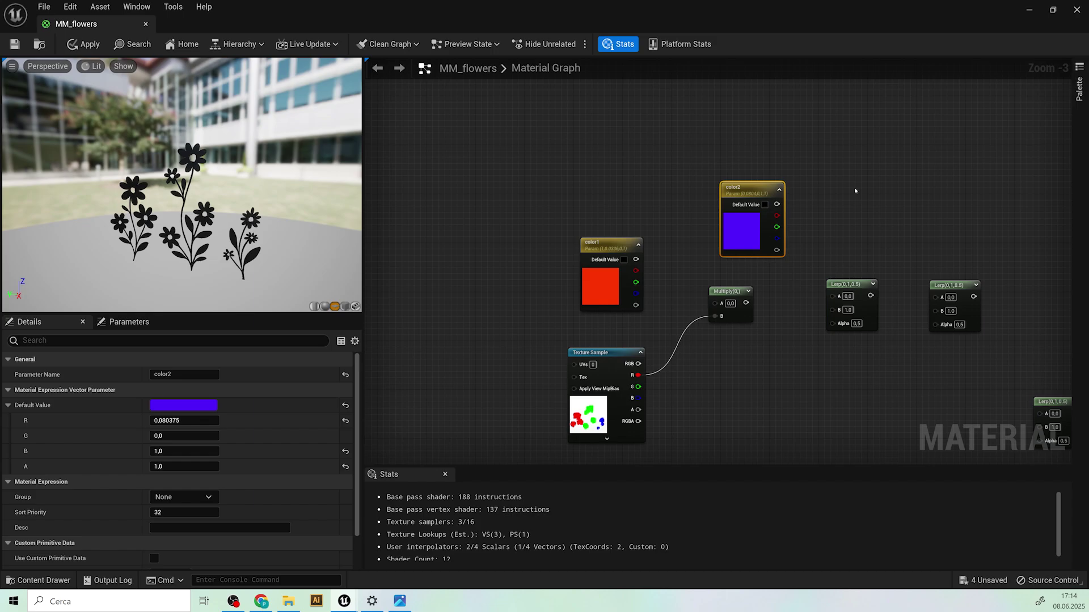
Step: Add a third Constant3Vector to the right of color2, convert it to a parameter named color3, and save the material
click(855, 191)
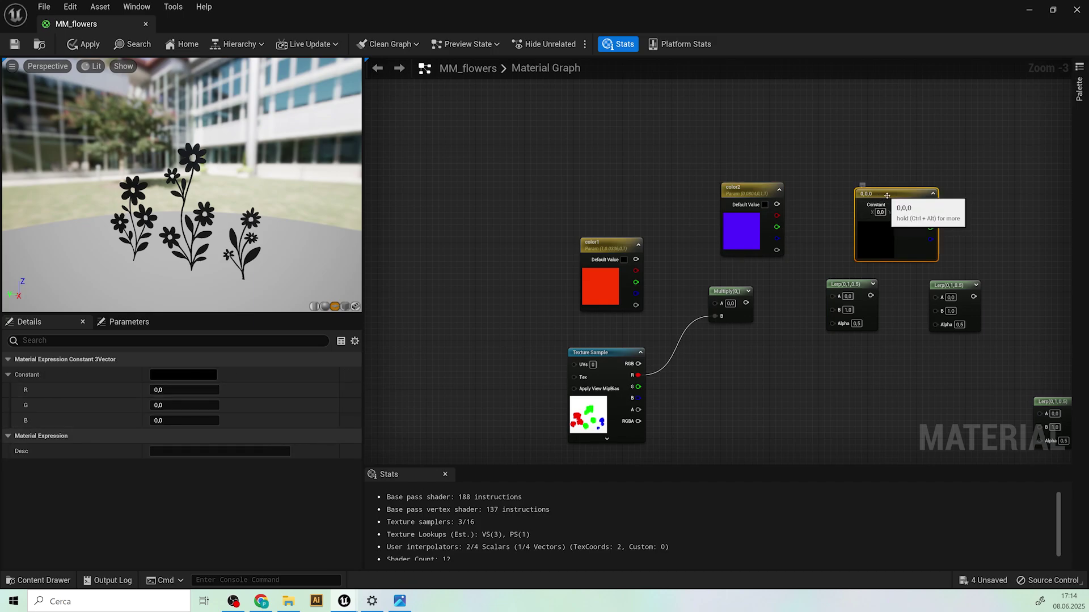
right_click(886, 196)
click(946, 220)
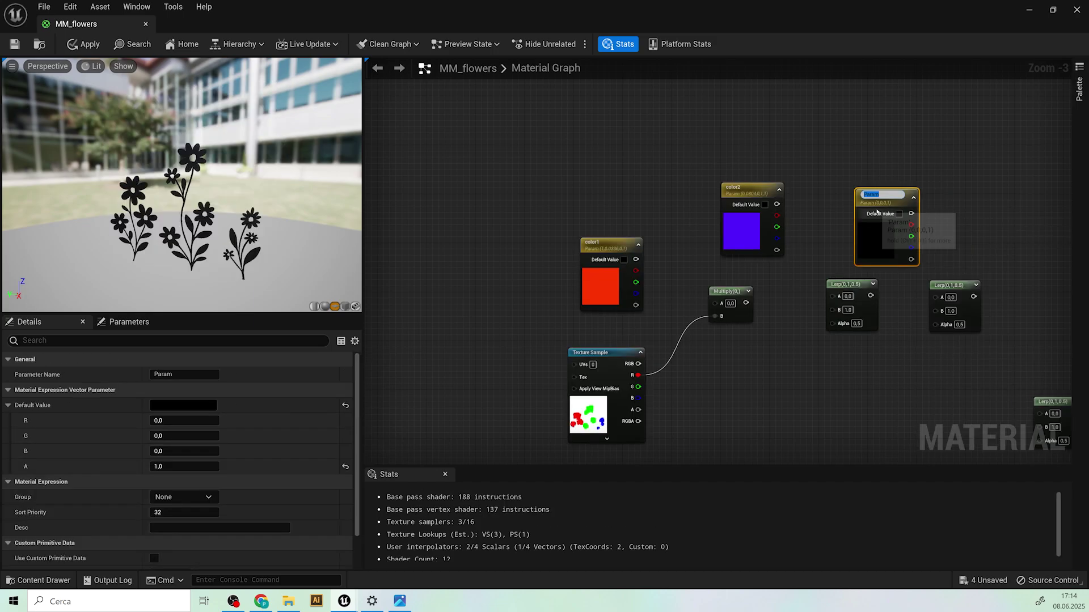
text(colo)
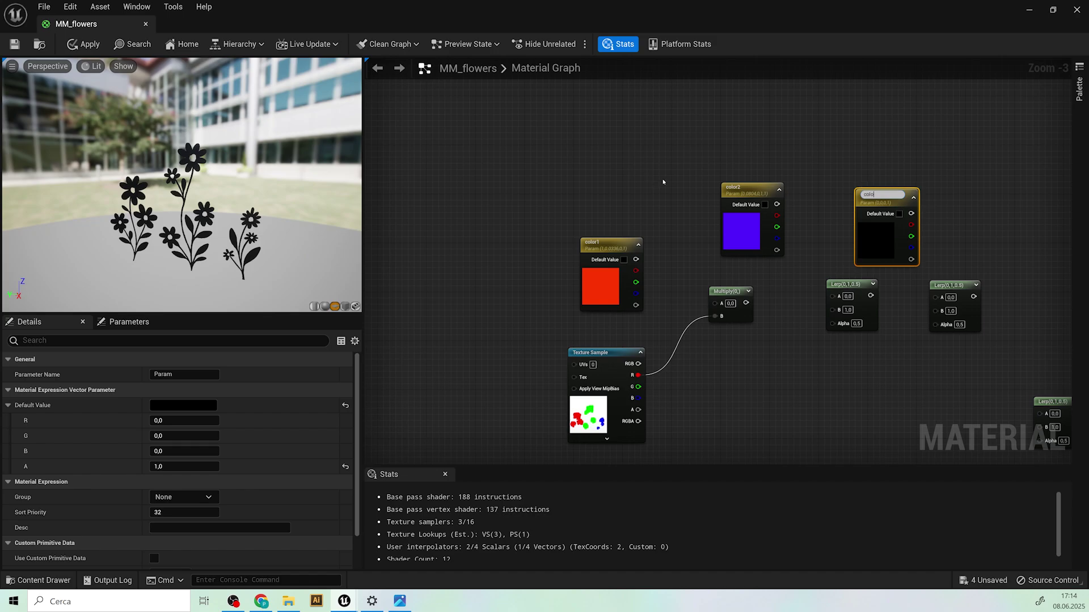
text(r3)
click(602, 244)
key(ctrl+s)
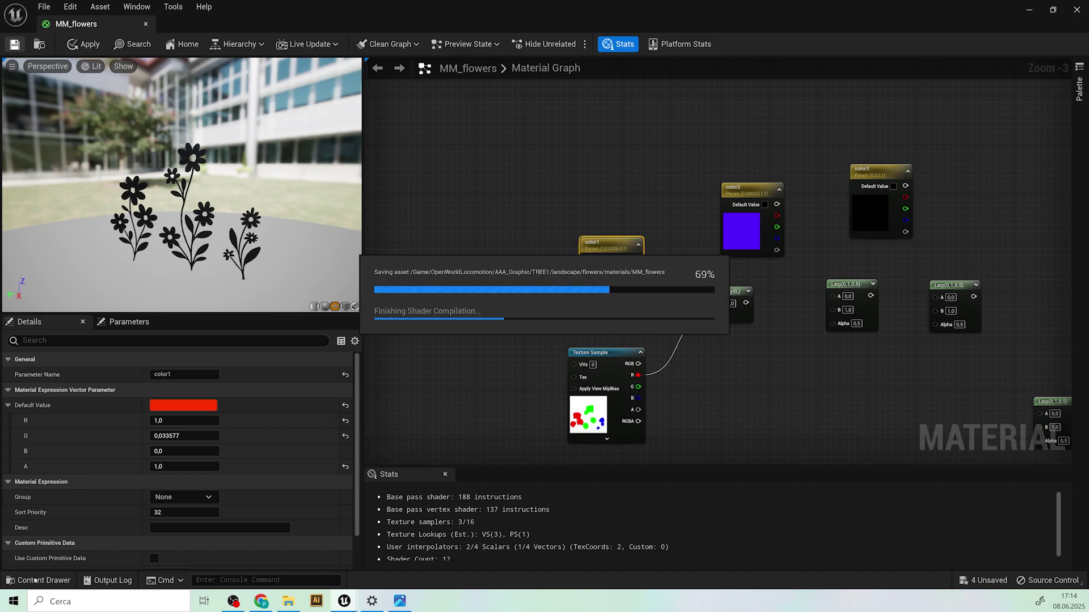
Step: Switch from the material editor to the level and add a Plane shape to the scene
click(36, 580)
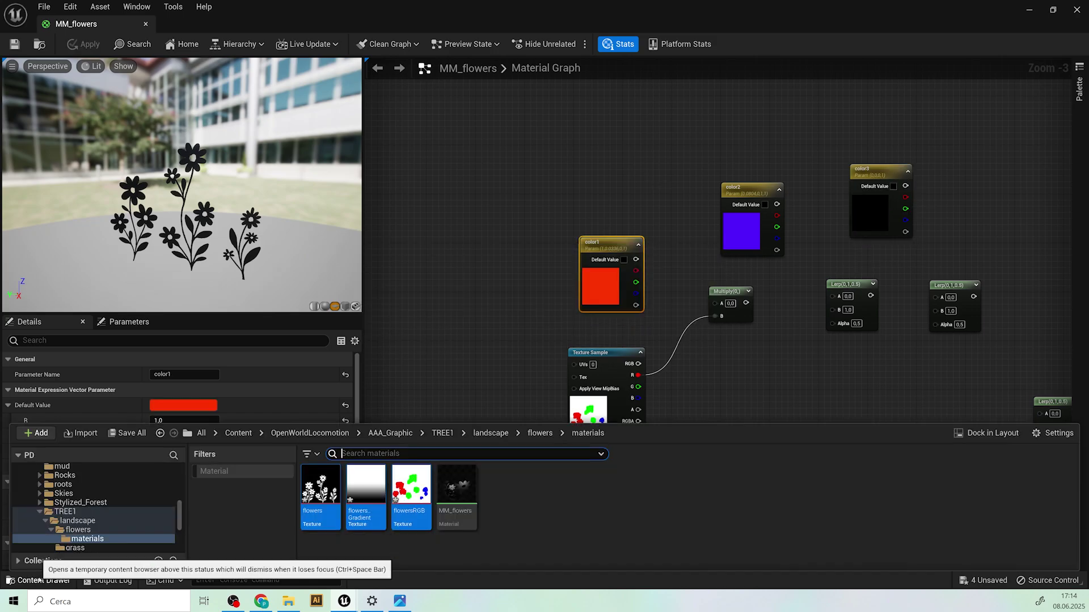
click(1028, 10)
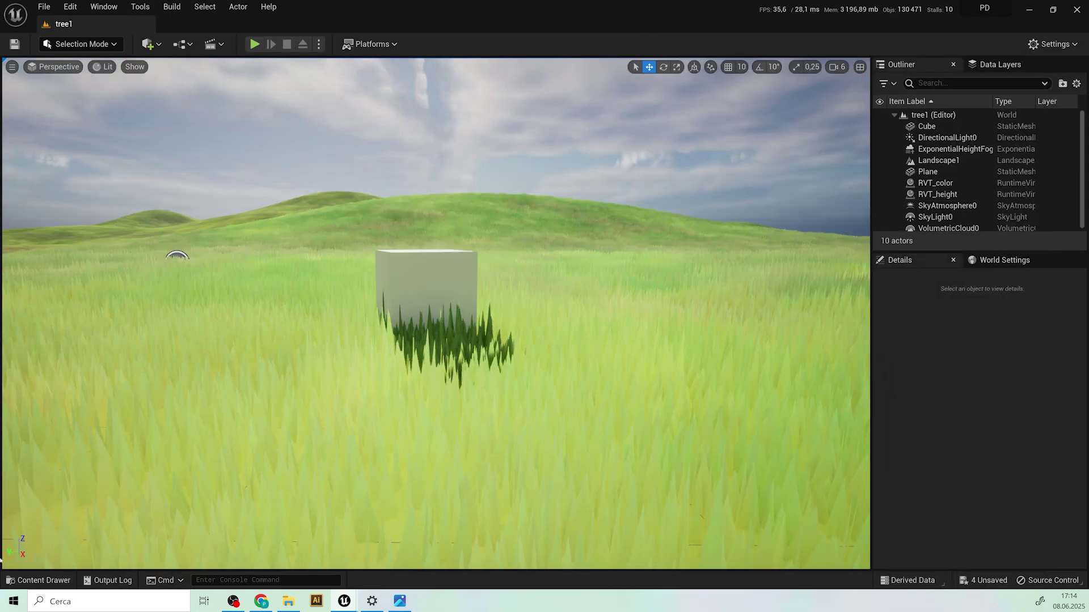
click(158, 47)
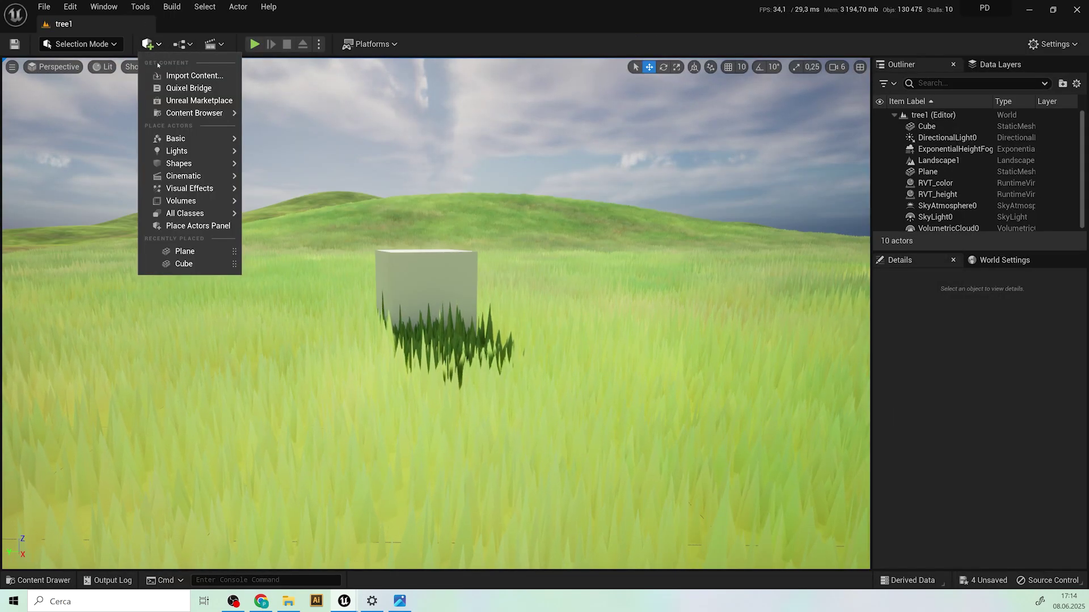
mouse_move(187, 163)
click(288, 218)
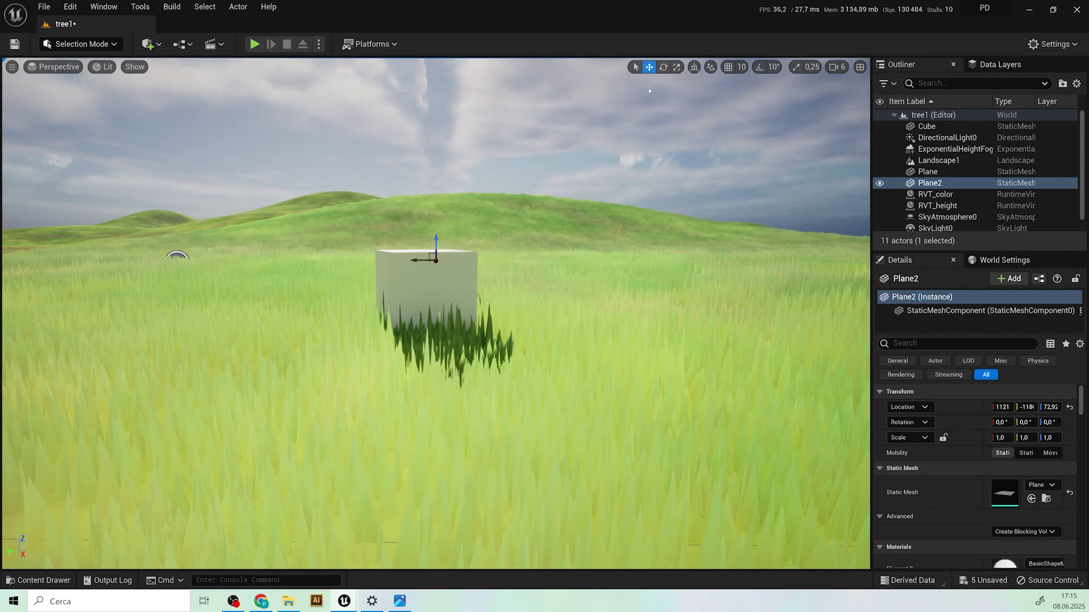
Step: Rotate the new plane upright and scale it uniformly to about 3.26
click(663, 67)
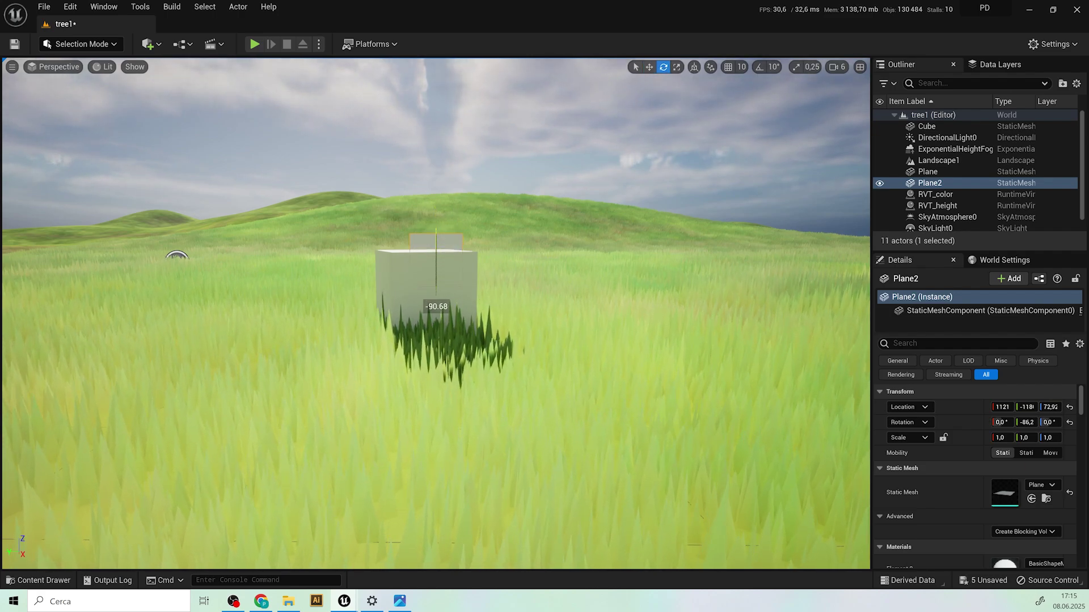
click(676, 67)
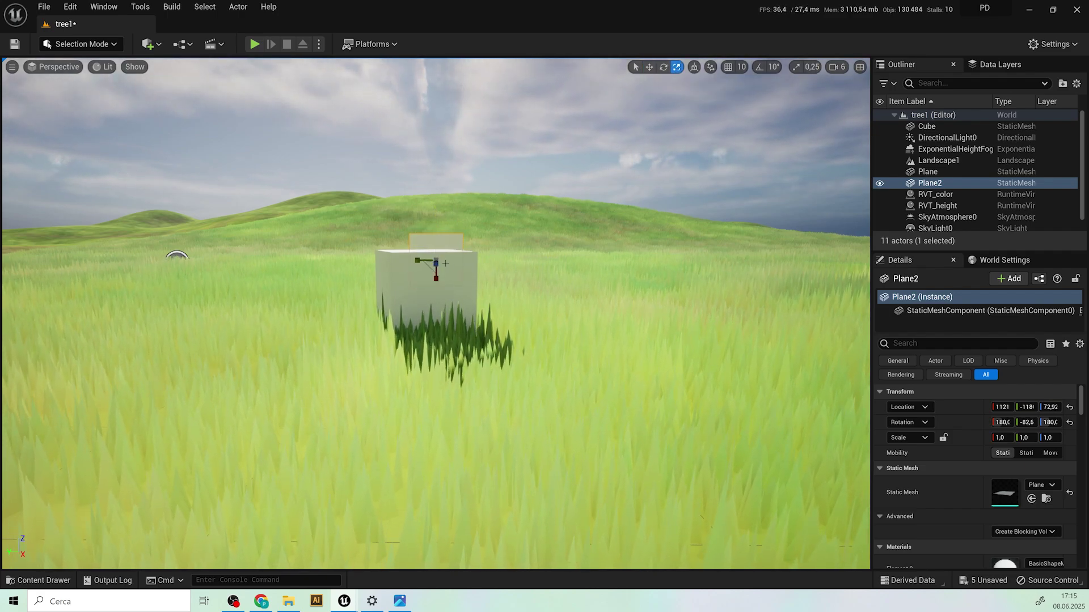
drag(435, 262, 454, 244)
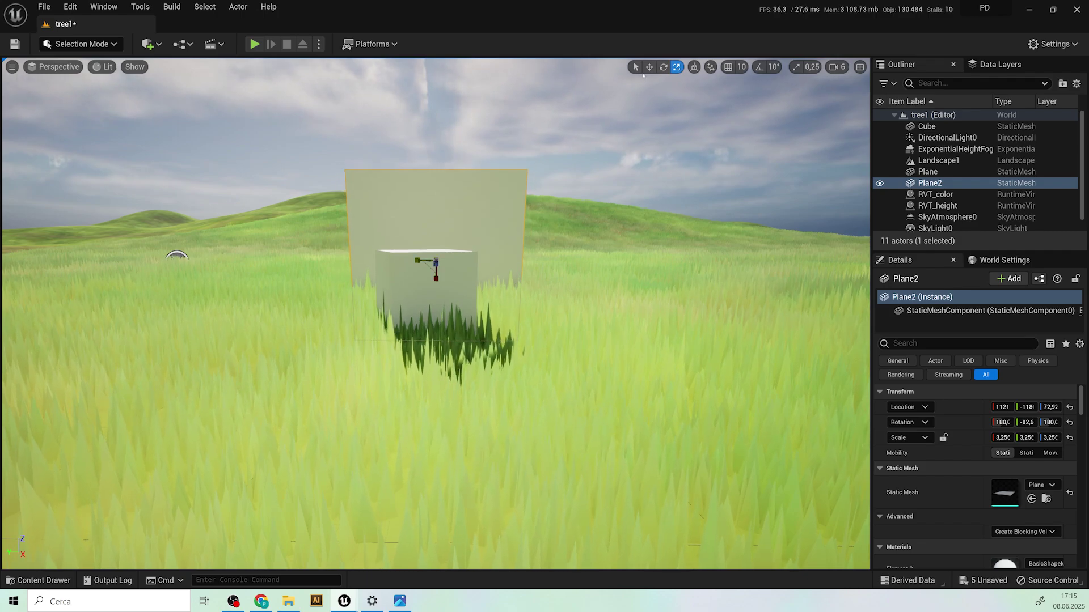
Step: Move the upright plane out from behind the cube and raise it so it stands beside the cube above the grass
click(649, 67)
mouse_move(567, 198)
right_down()
mouse_move(584, 199)
mouse_move(550, 198)
right_up()
key(w)
key(s)
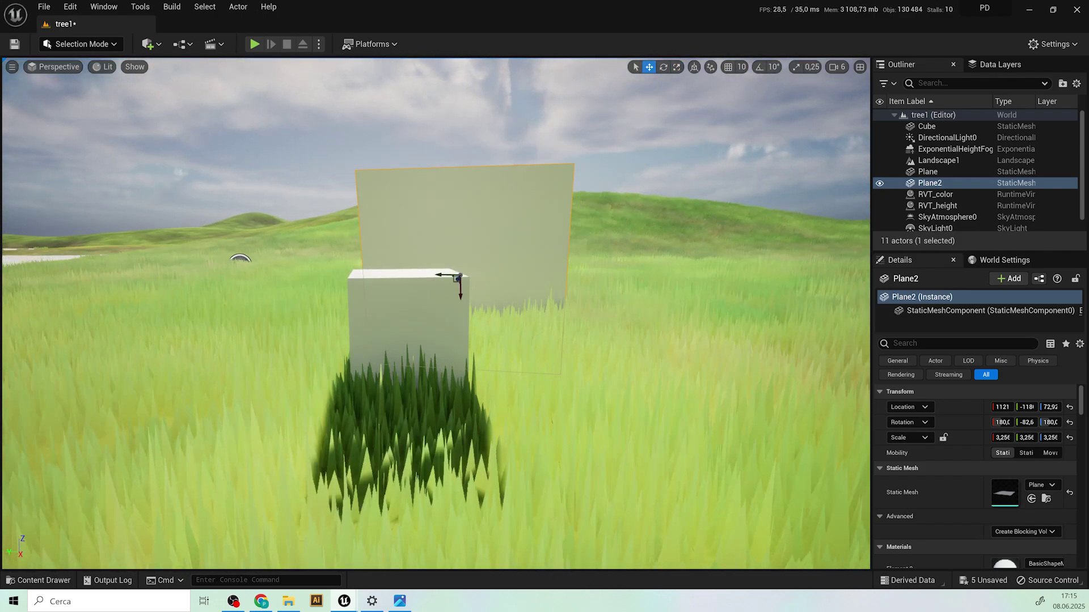
key(d)
drag(364, 279, 508, 230)
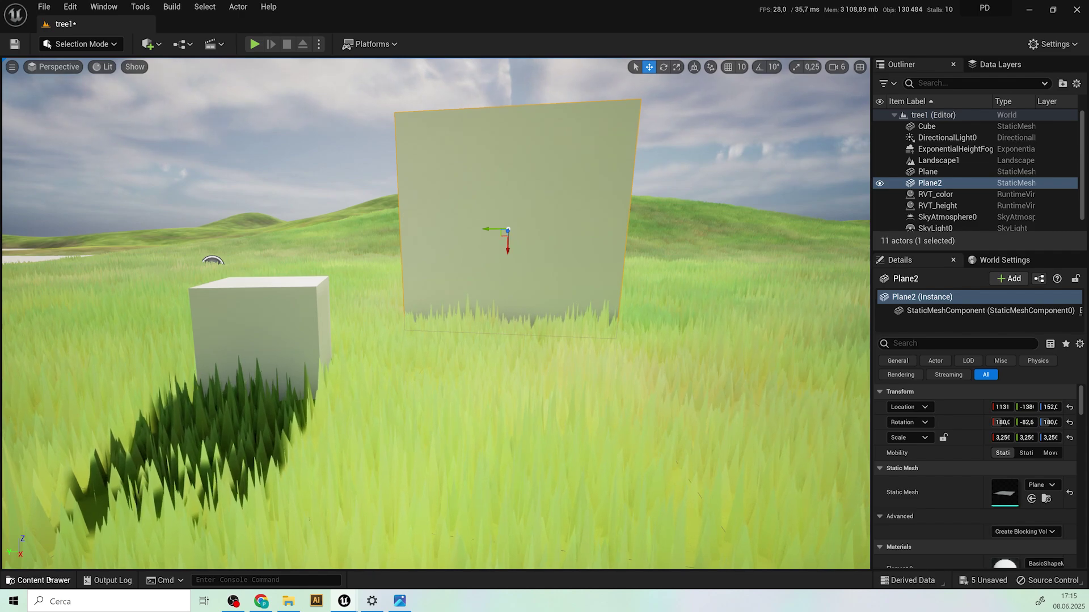
Step: Create a material instance from MM_flowers in the materials folder and name it MI_flowers
key(ctrl+space)
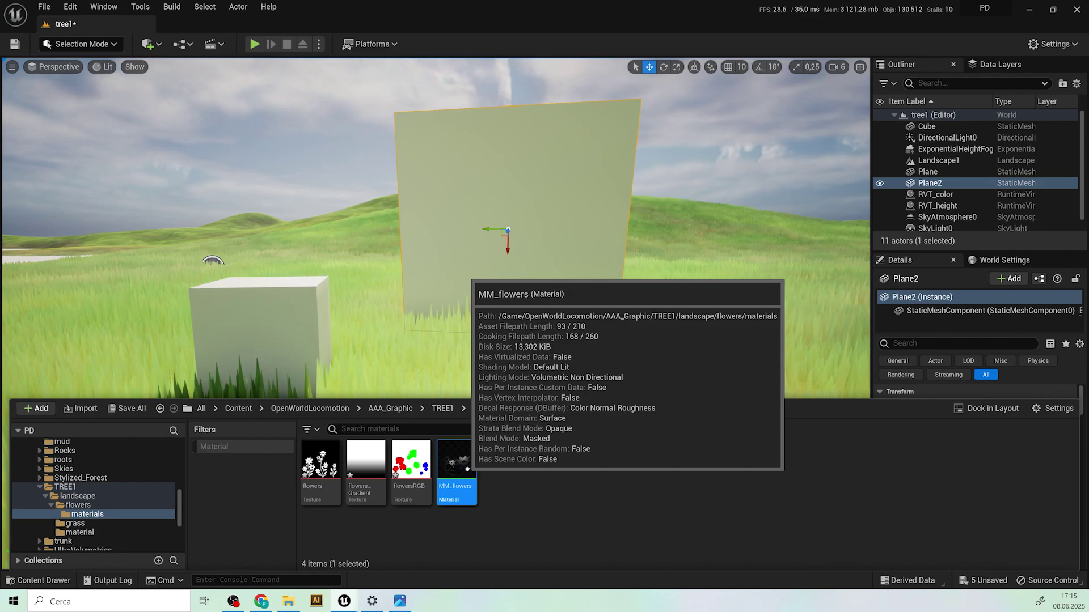
right_click(462, 502)
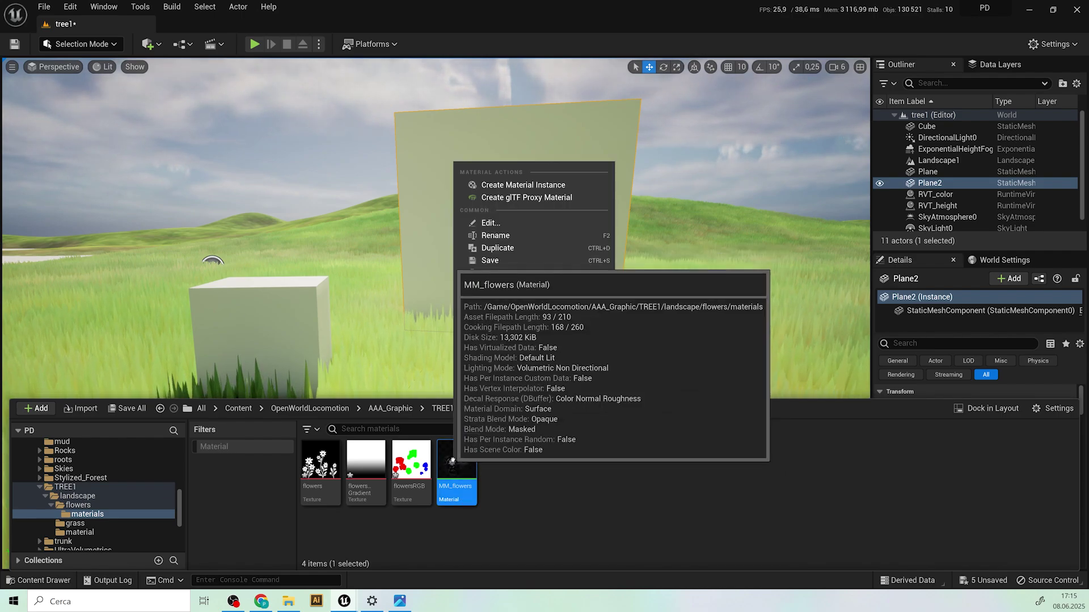
click(524, 179)
key(Return)
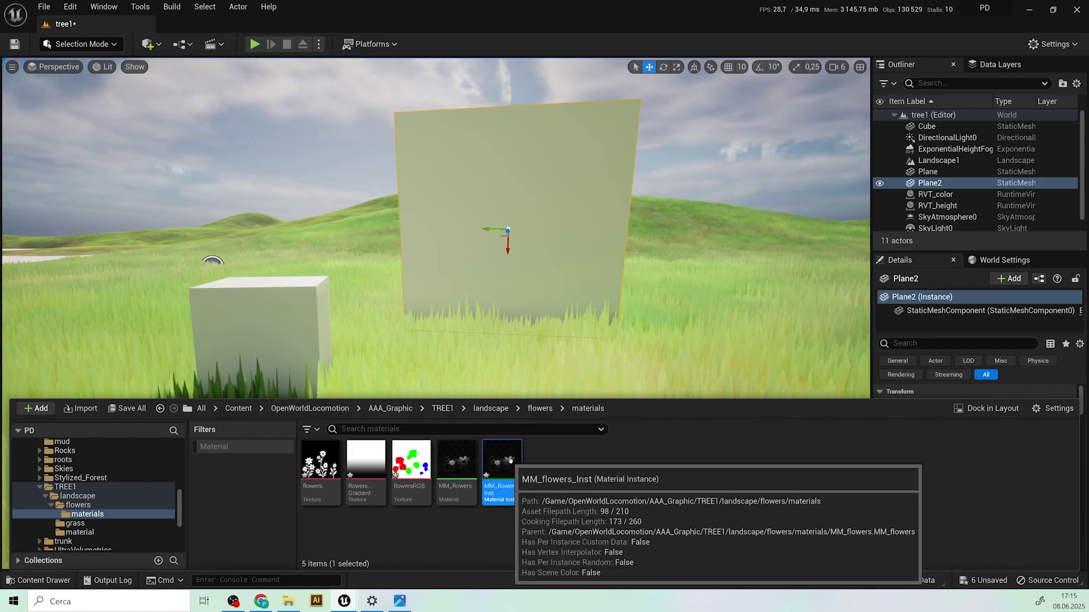
click(495, 486)
key(F2)
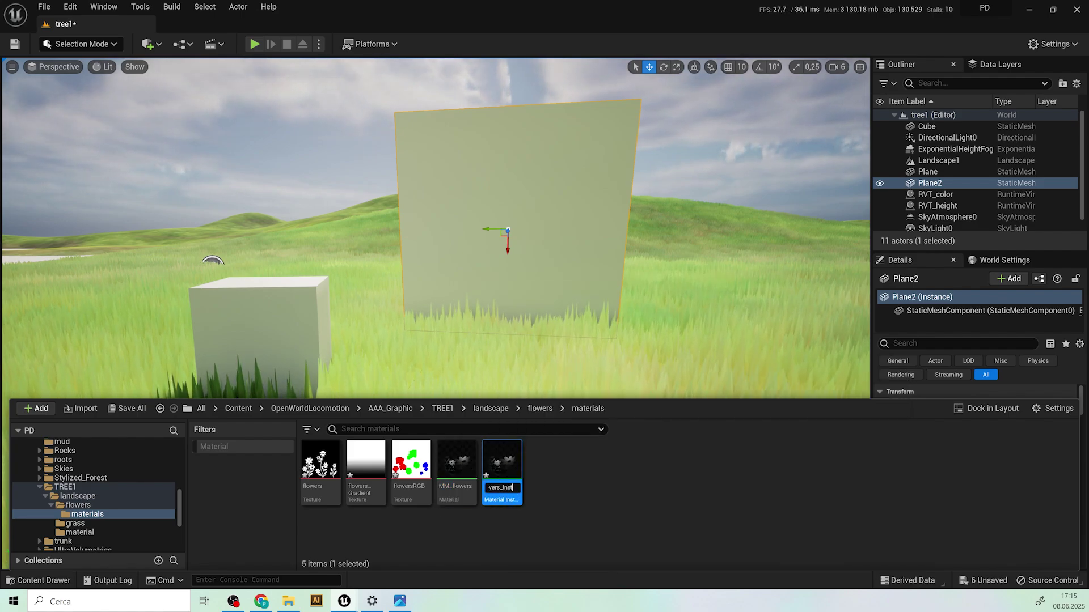
key(BackSpace)
key(ctrl+a)
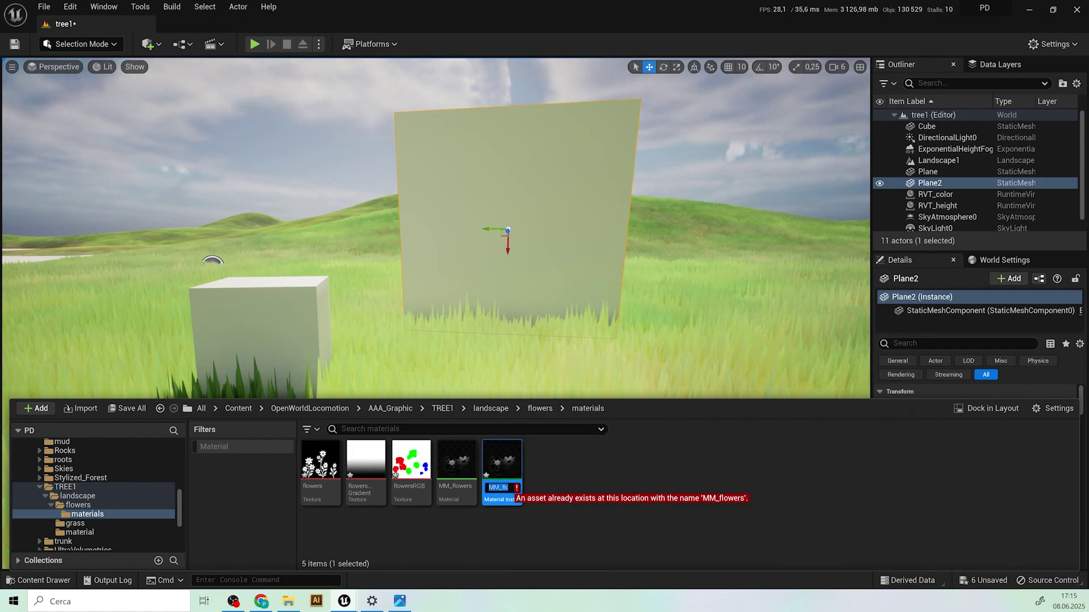
text(MI_flowers)
key(Return)
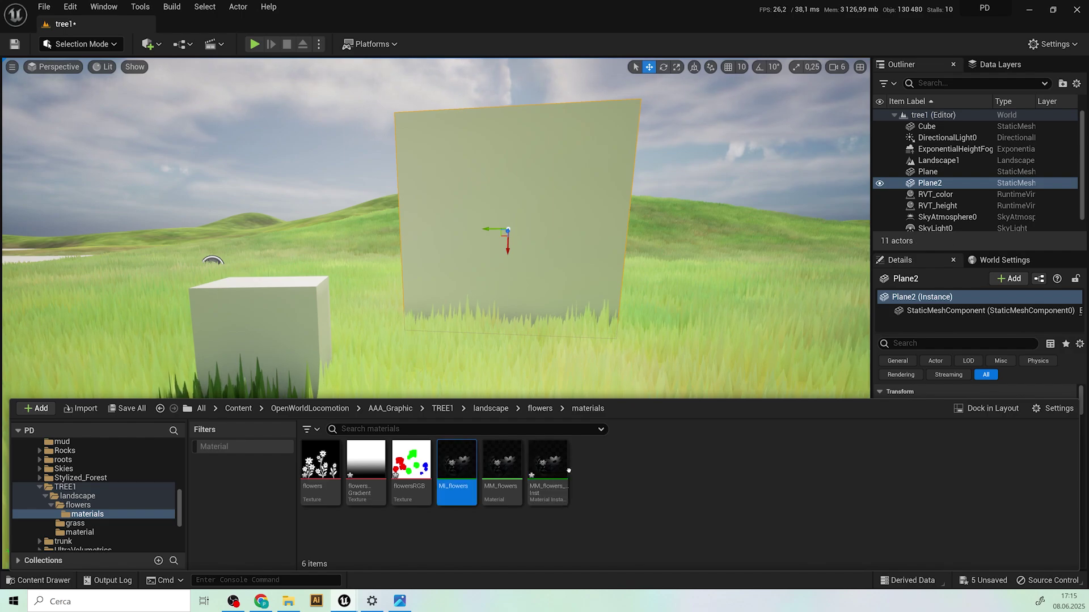
Step: Apply MI_flowers to the plane and rotate the plane so the flowers stand upright facing the view
drag(469, 474, 544, 211)
key(e)
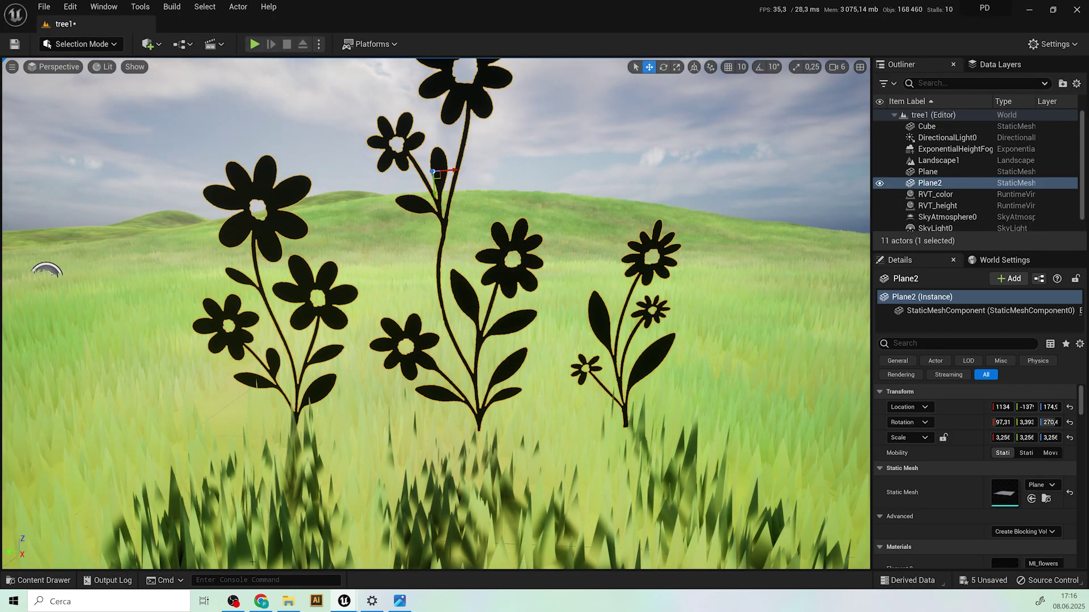
Step: Return to the MM_flowers material graph and connect color1 to Multiply's A input
mouse_move(344, 601)
click(384, 541)
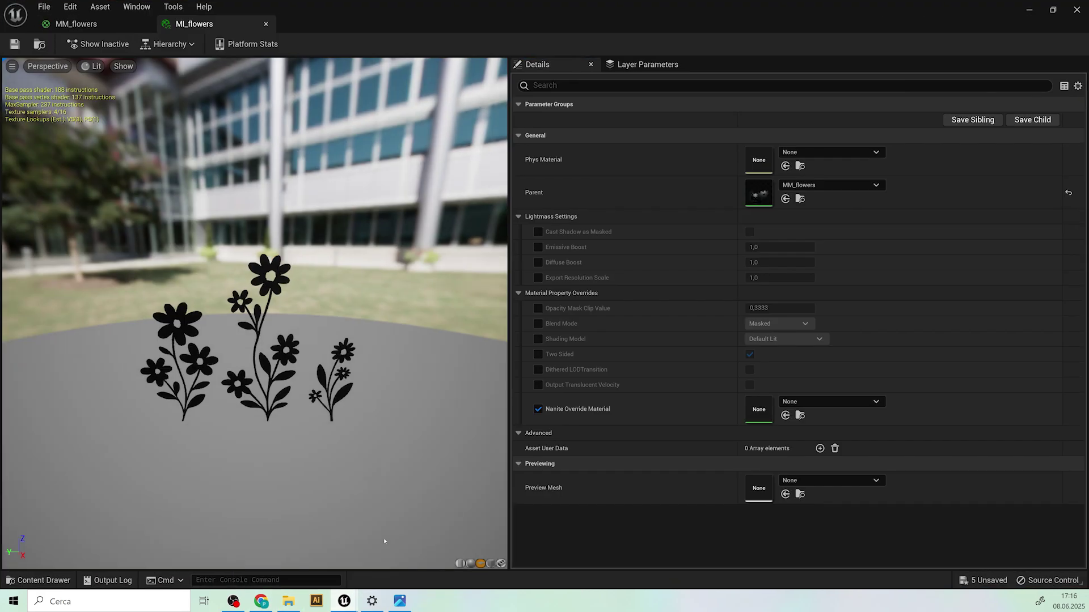
click(91, 24)
right_drag(710, 270, 554, 236)
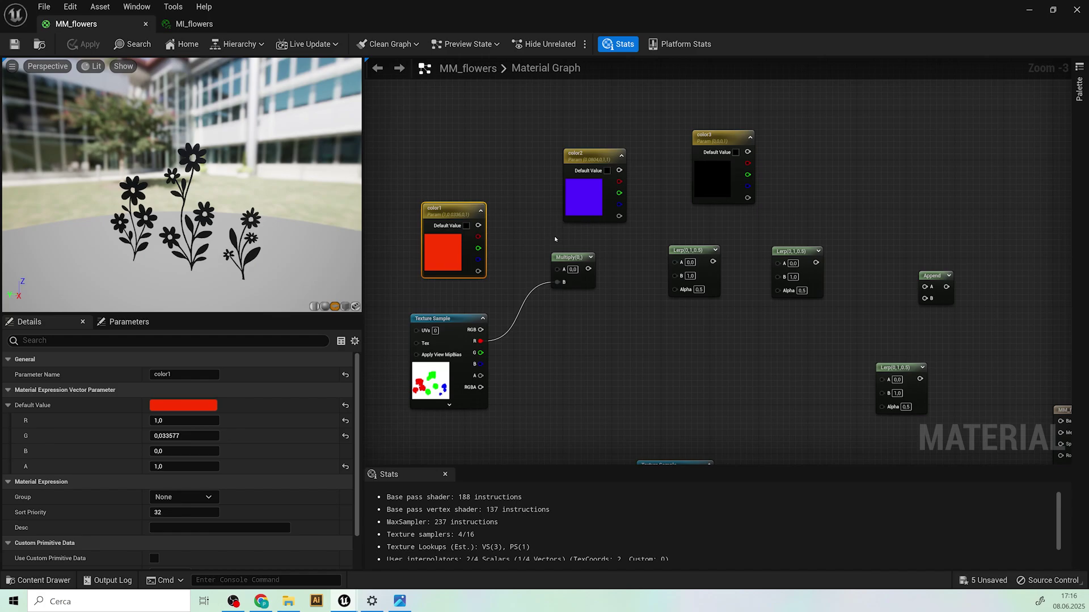
scroll(554, 236, down, 1)
right_drag(631, 301, 647, 262)
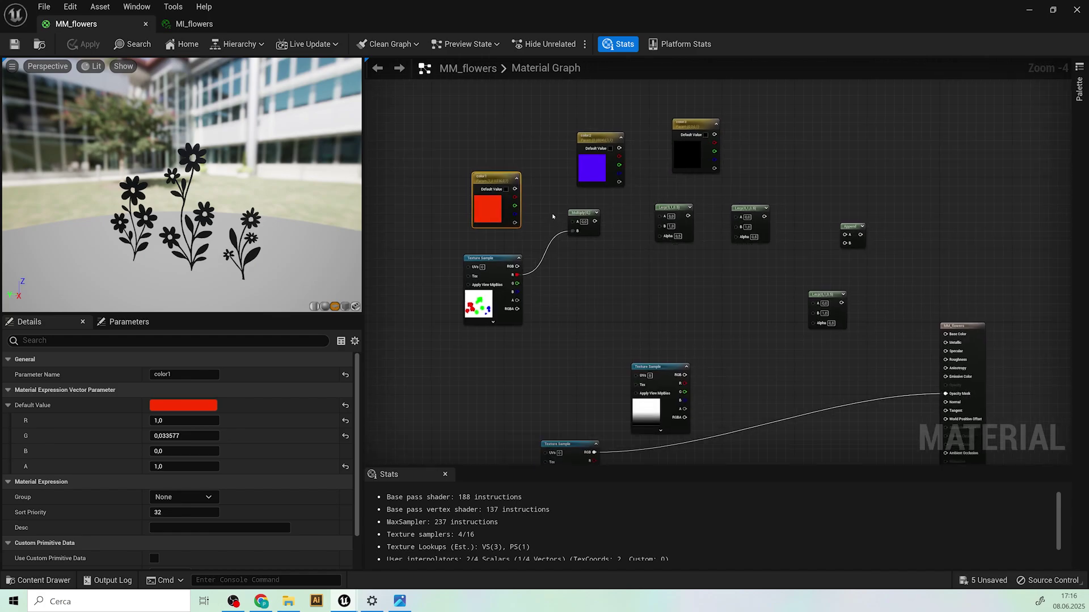
drag(515, 189, 573, 222)
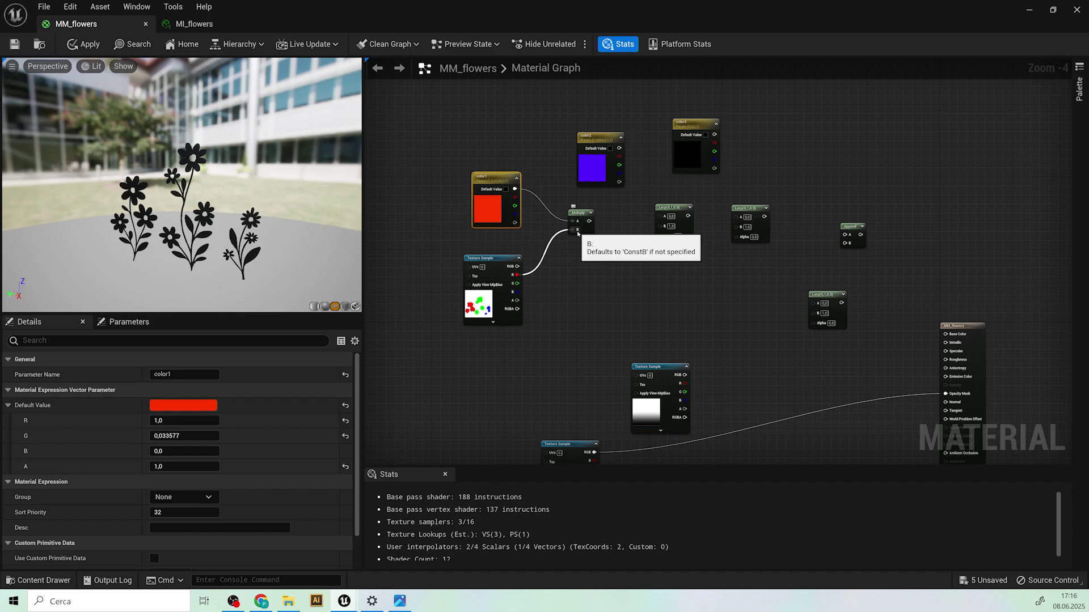
Step: Wire the first Lerp with Multiply into A, color2 into B and flowersRGB's G into Alpha, and feed its output to the second Lerp's A
drag(517, 283, 662, 239)
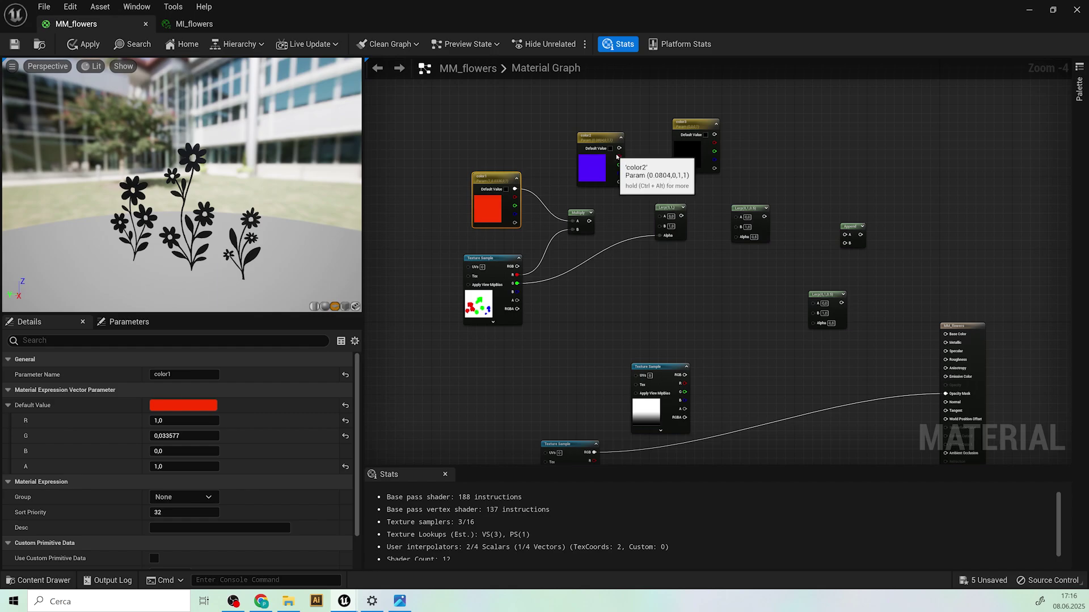
drag(619, 148, 659, 226)
drag(589, 221, 740, 218)
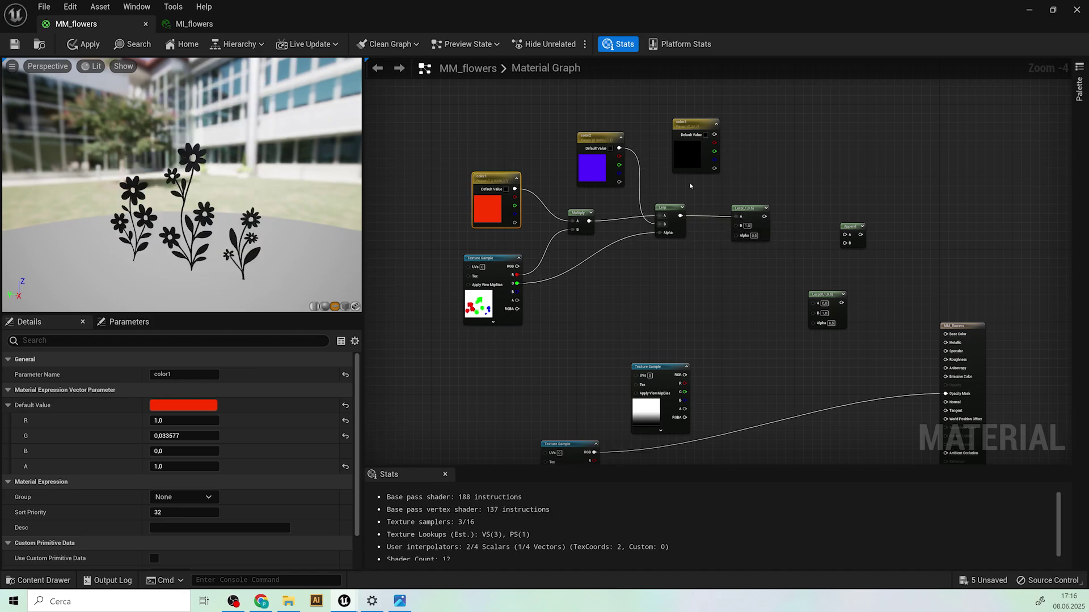
Step: Connect color3 to the second Lerp's B input and set its colour to green (R 0.040252, G 0.856771, B 0.0)
drag(713, 135, 737, 226)
double_click(686, 150)
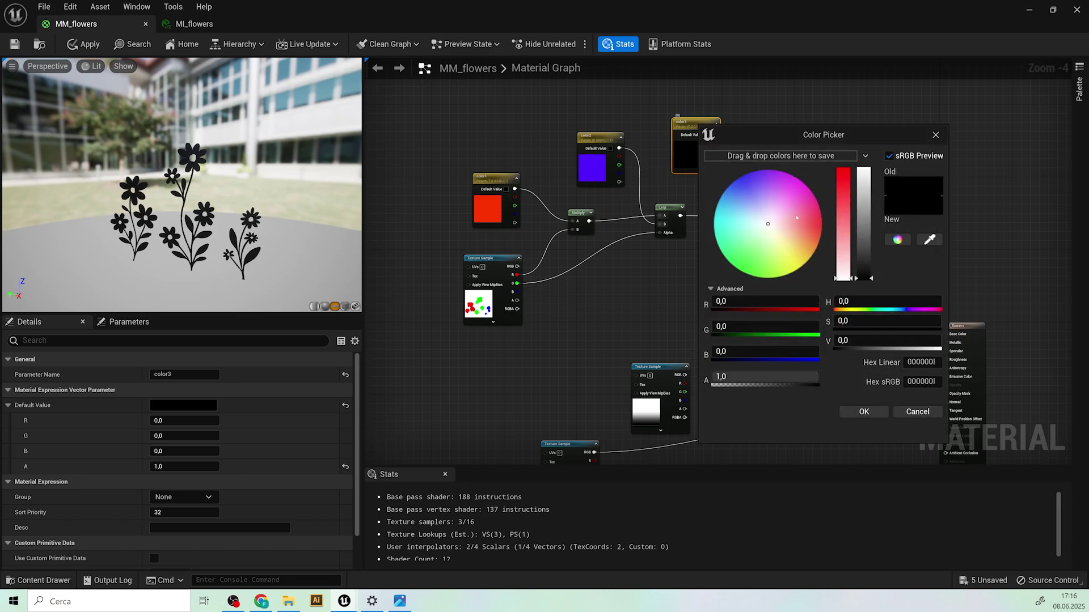
drag(868, 203, 863, 185)
drag(770, 232, 742, 272)
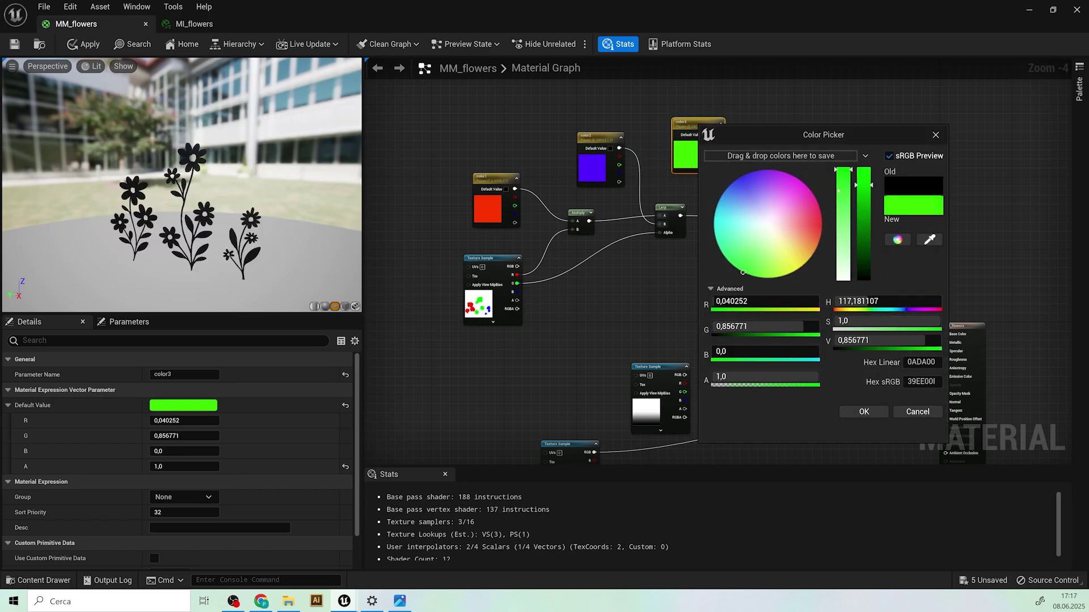
click(870, 415)
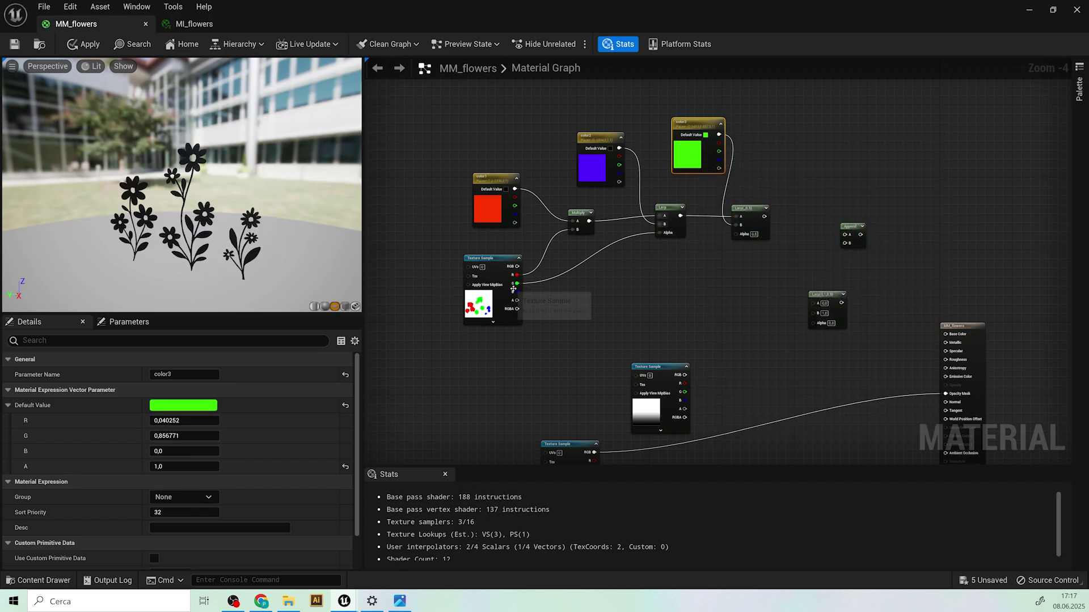
Step: Connect flowersRGB's B output to the second Lerp's Alpha, and swap the order of the color2 and color3 nodes
drag(517, 292, 737, 234)
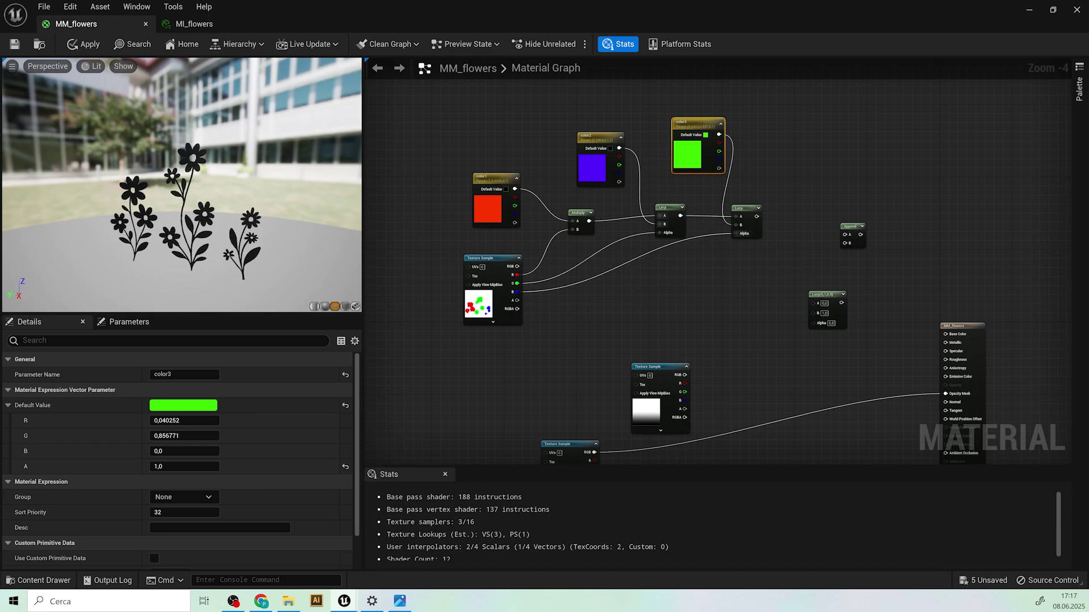
drag(600, 137, 609, 105)
drag(700, 127, 612, 166)
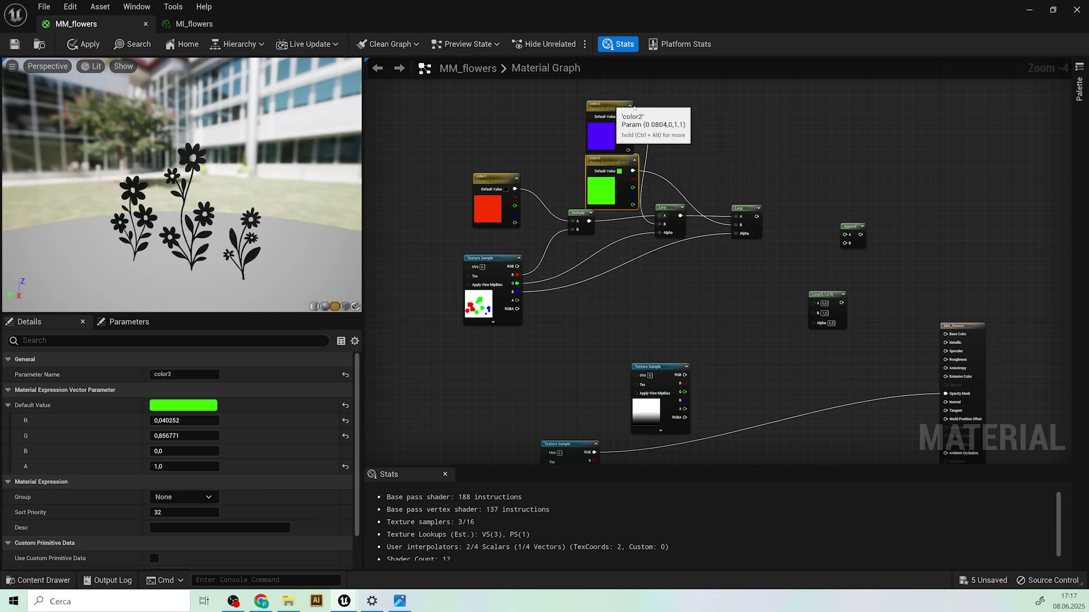
drag(615, 106, 728, 92)
Step: Disconnect both Lerps' B inputs, reconnect color3 to the first and color2 to the second, and place color2 above the Lerps
ctrl+drag(736, 225, 727, 226)
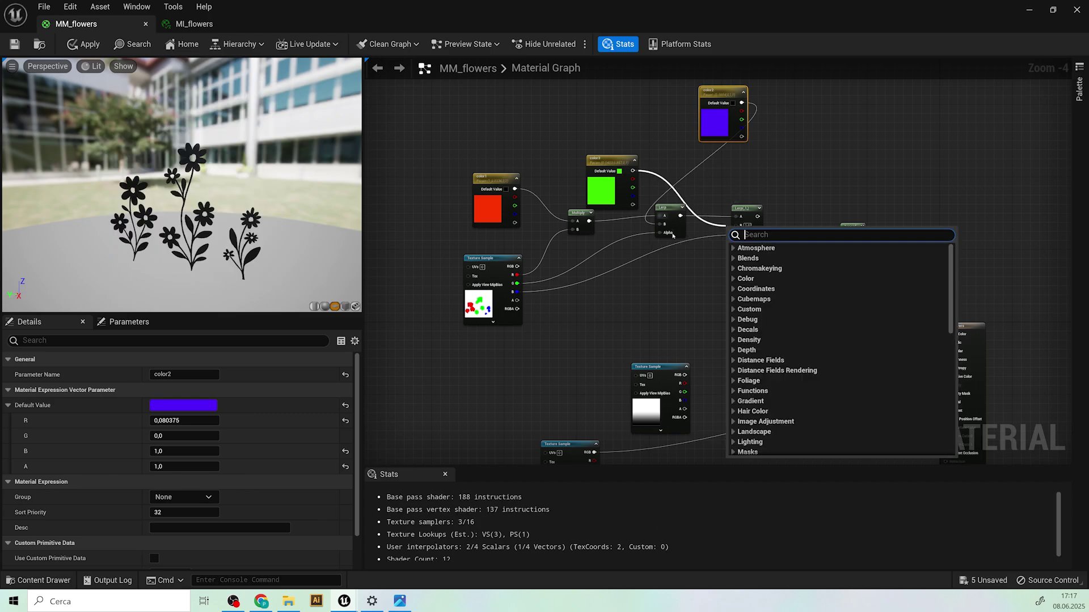
ctrl+drag(660, 224, 650, 225)
click(620, 233)
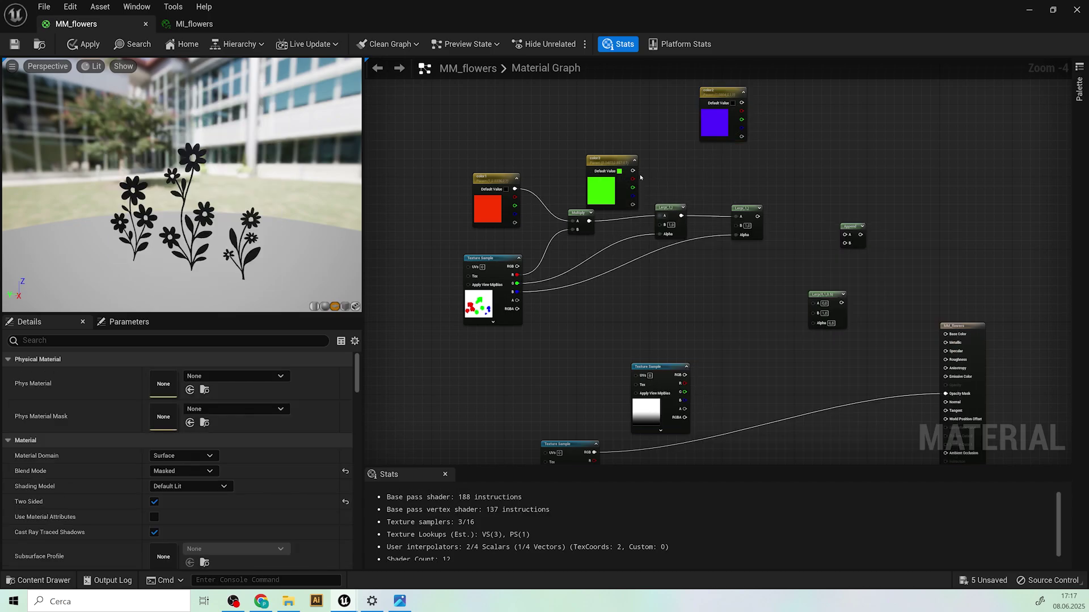
drag(633, 171, 659, 224)
drag(742, 102, 738, 228)
drag(717, 92, 690, 124)
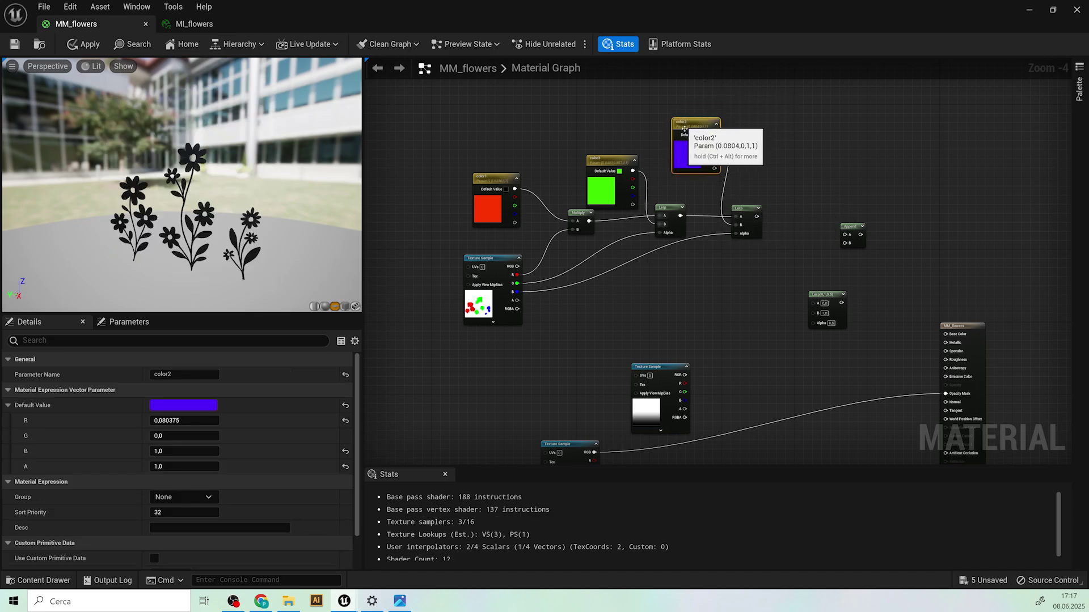
Step: Connect the second Lerp's output to Append's A input and flowersRGB's A output to the third Lerp's Alpha
drag(759, 217, 847, 235)
drag(517, 301, 815, 322)
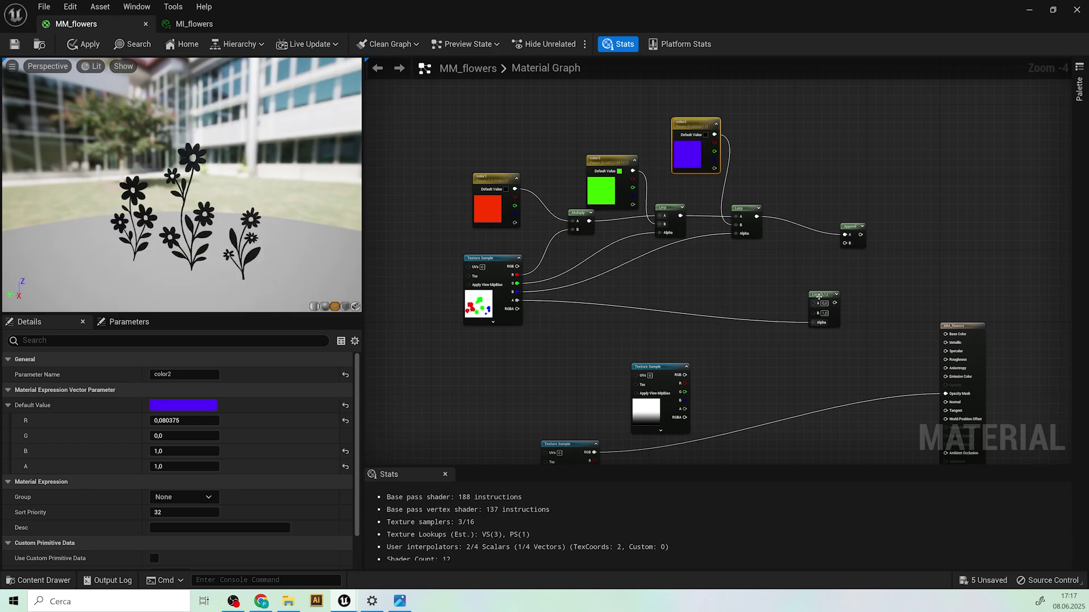
Step: Connect Append's output to the third Lerp's B input and feed Append's B input from a new Constant set to 1
click(821, 326)
mouse_move(860, 234)
mouse_down()
mouse_move(862, 262)
mouse_move(816, 314)
mouse_move(878, 279)
mouse_move(846, 243)
mouse_up()
click(788, 257)
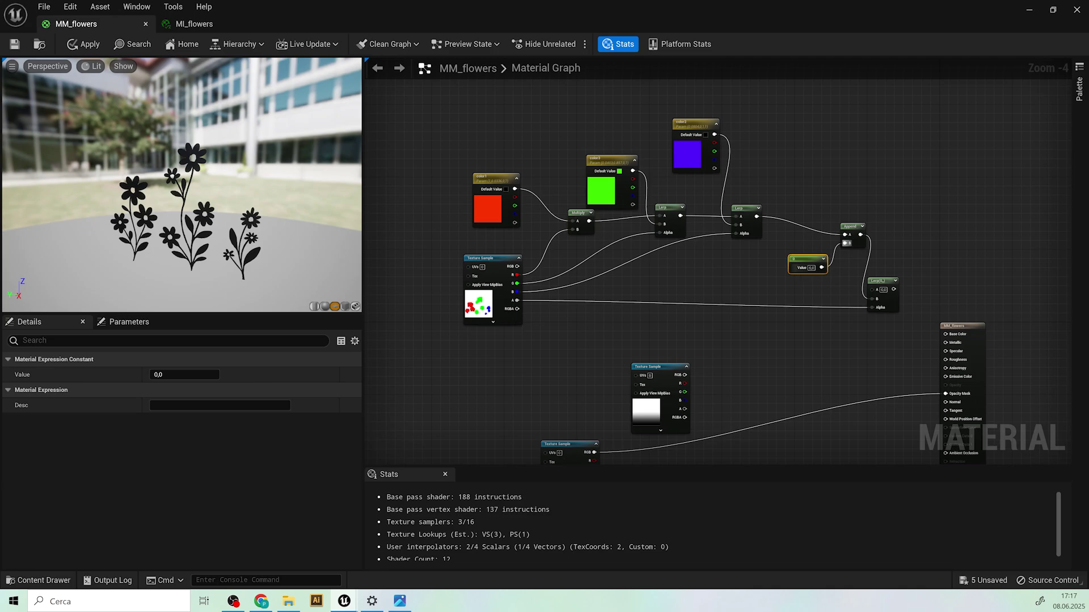
click(810, 268)
text(1)
key(Return)
right_drag(693, 292, 688, 280)
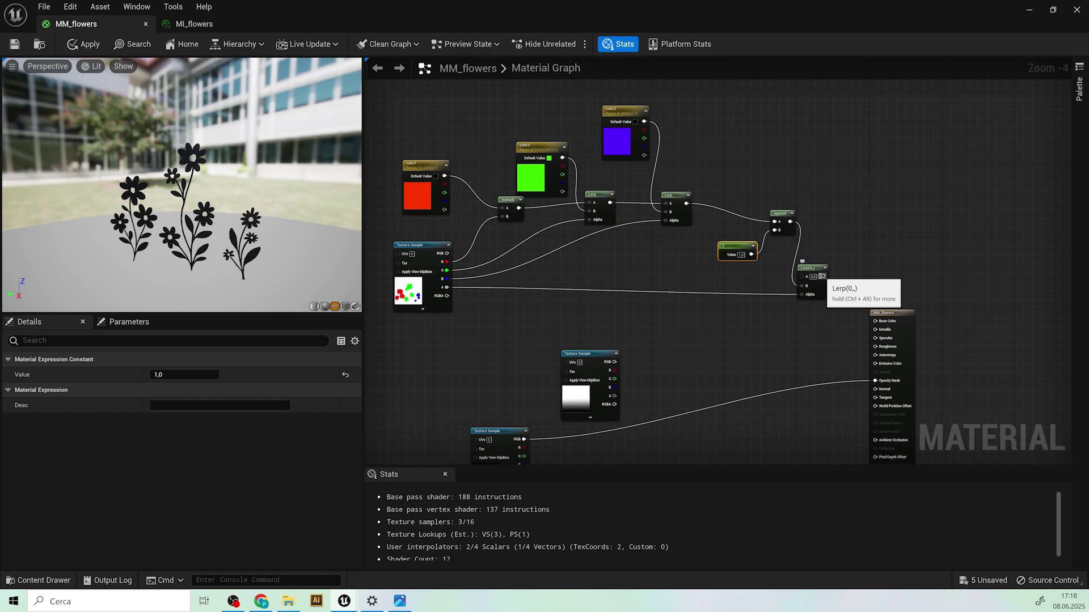
Step: Connect the third Lerp's output to the material's Base Color and inspect the flowers in the preview
drag(823, 276, 875, 321)
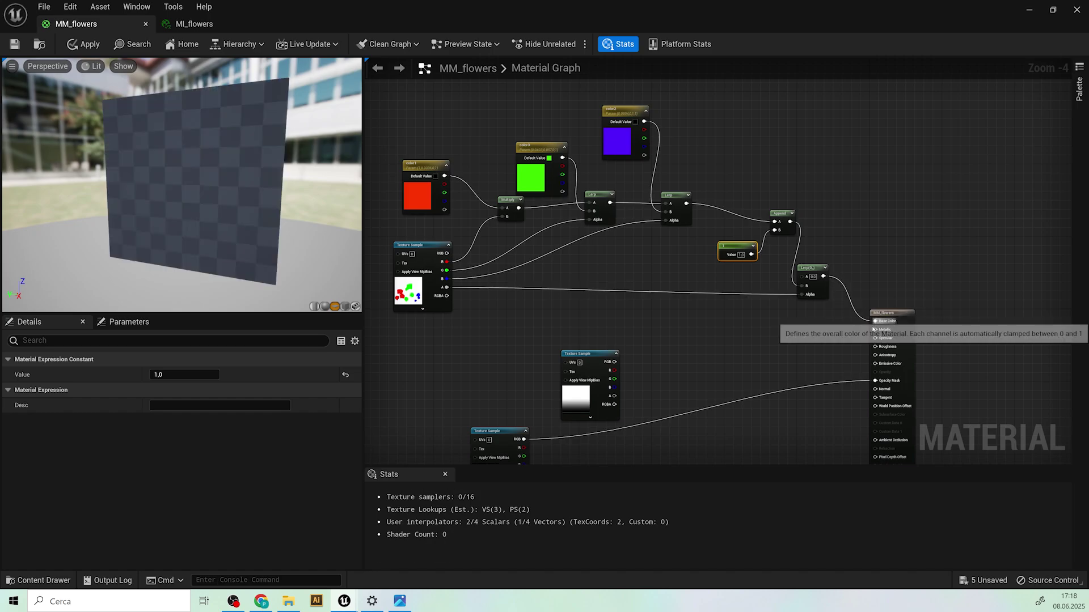
right_drag(817, 338, 909, 312)
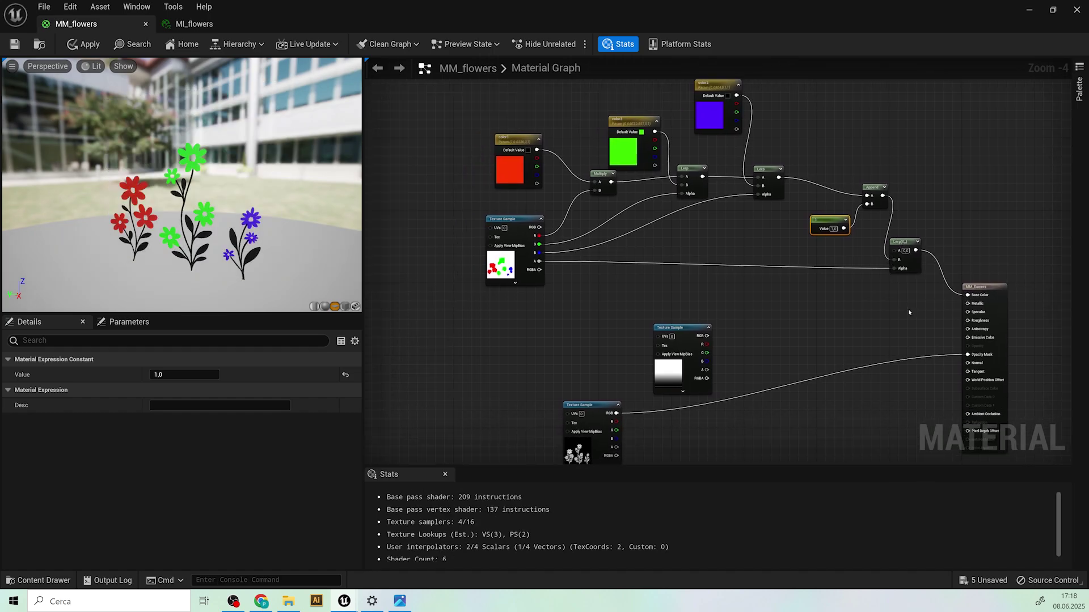
scroll(129, 165, up, 4)
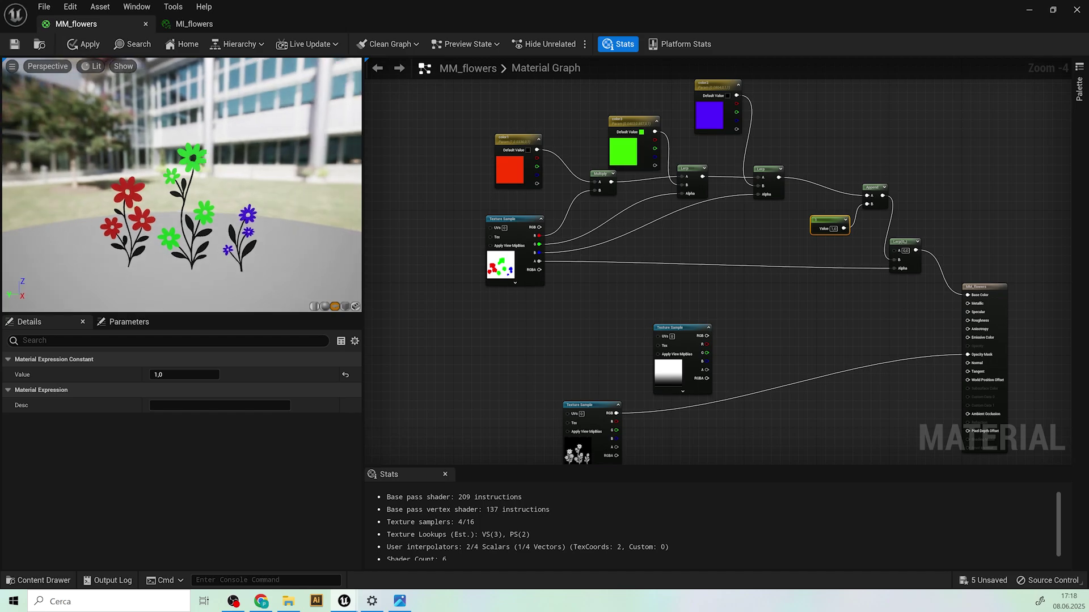
scroll(130, 165, down, 2)
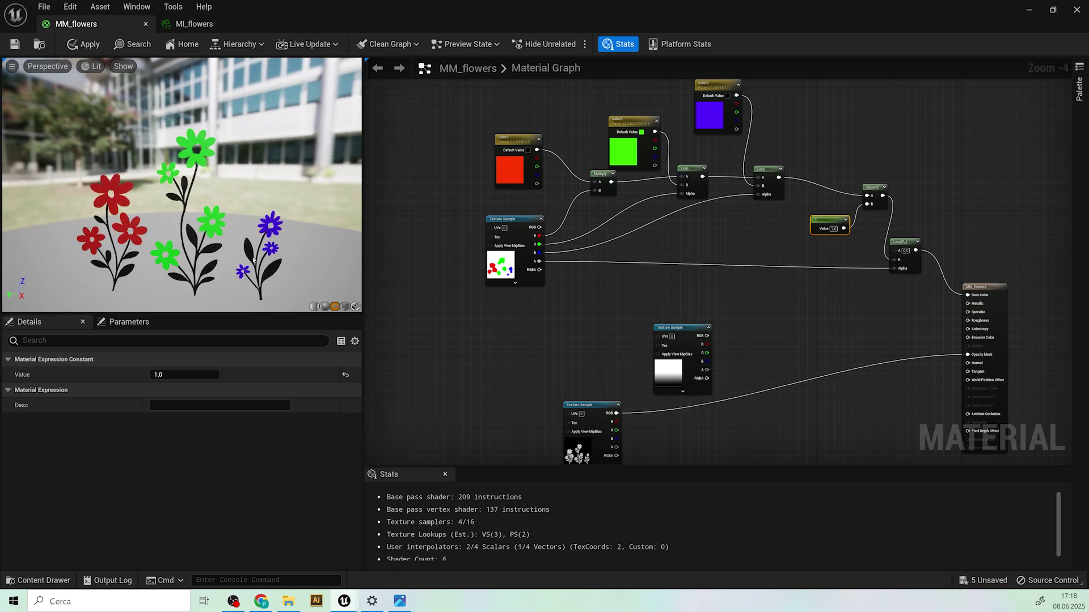
Step: Review the three colour parameter nodes, apply the material changes and save MM_flowers
click(529, 151)
click(624, 152)
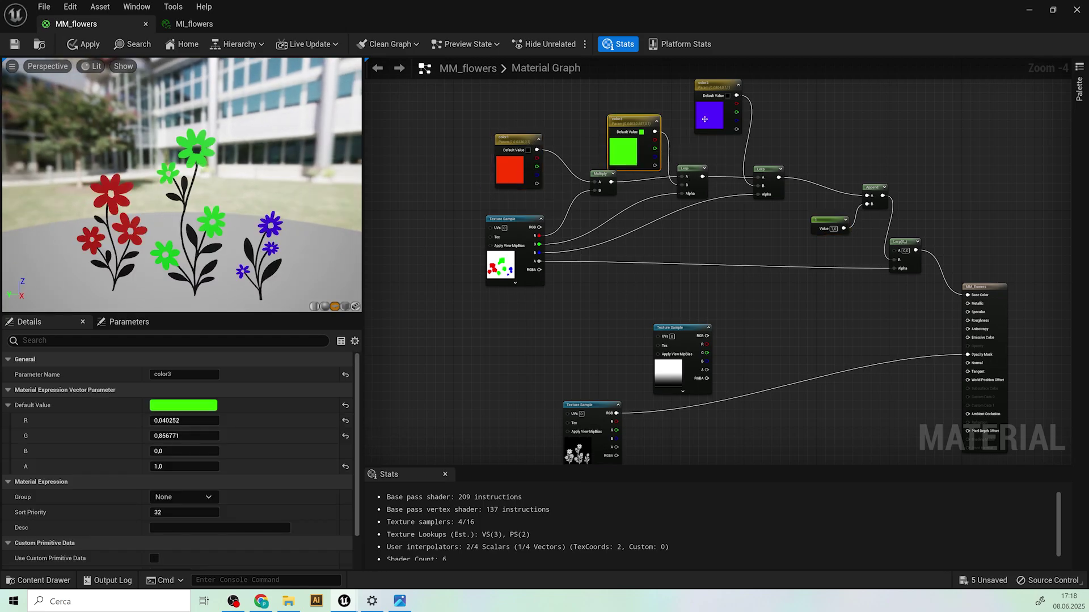
click(710, 113)
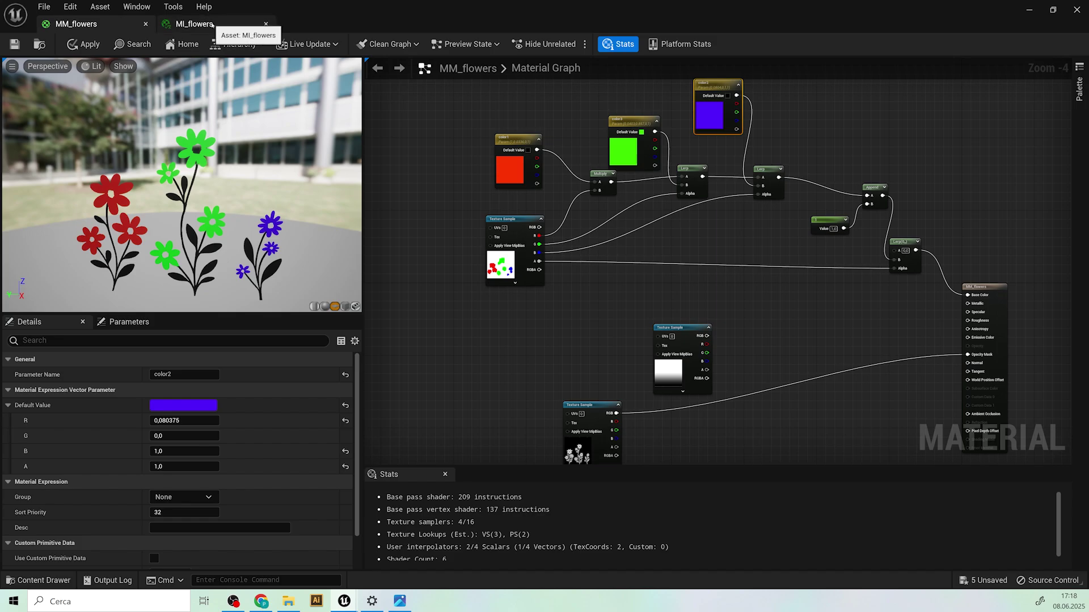
click(193, 23)
click(76, 24)
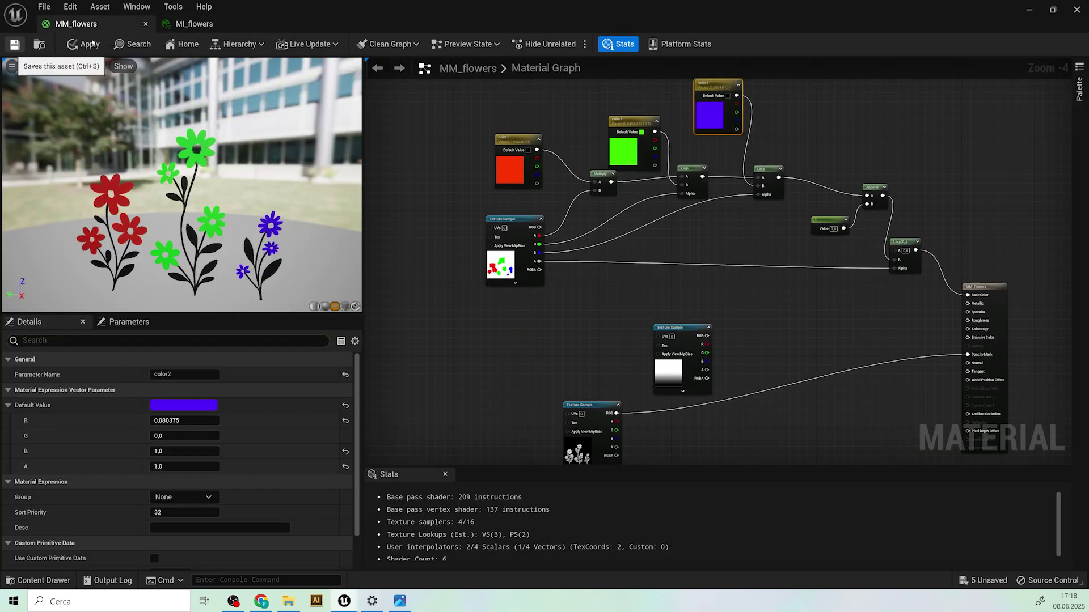
click(93, 44)
key(ctrl+s)
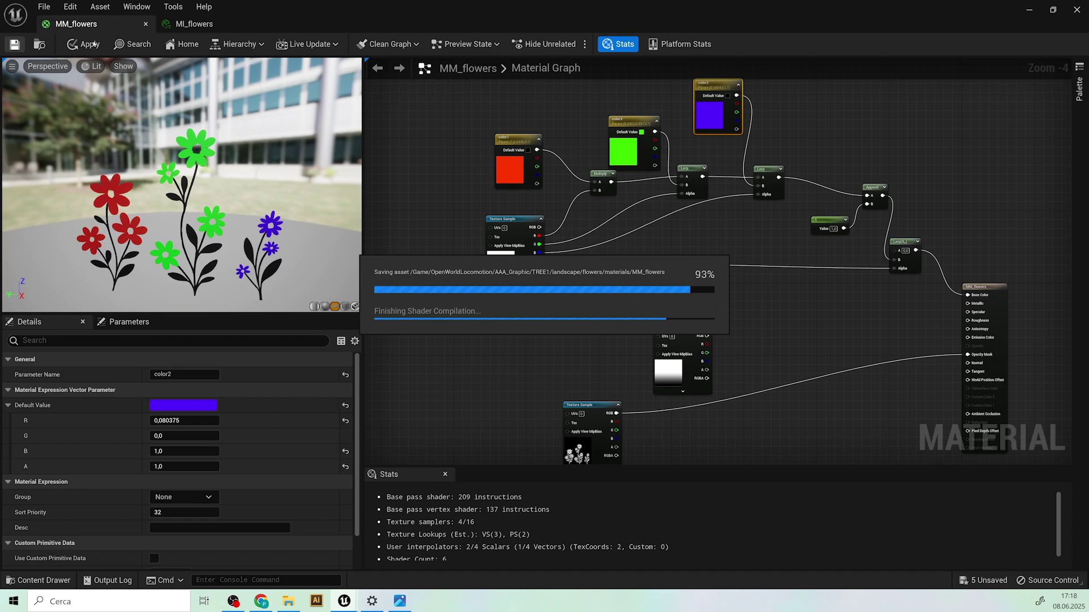
Step: Try light blue (R 0, G 0.652857, B 1.0) for color1 in the MI_flowers instance and discard the colour change
click(187, 23)
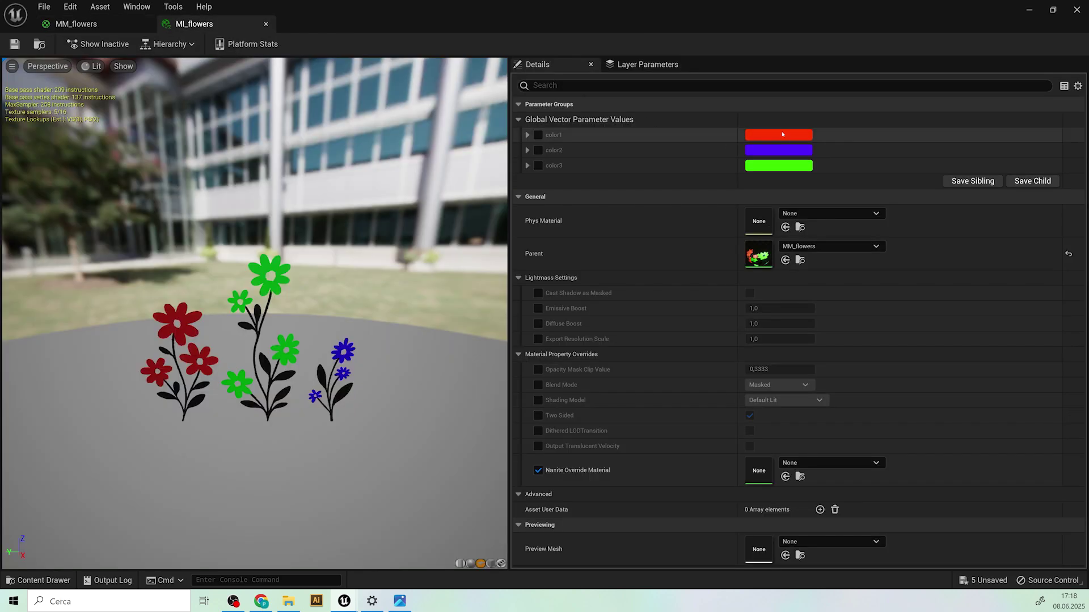
click(780, 135)
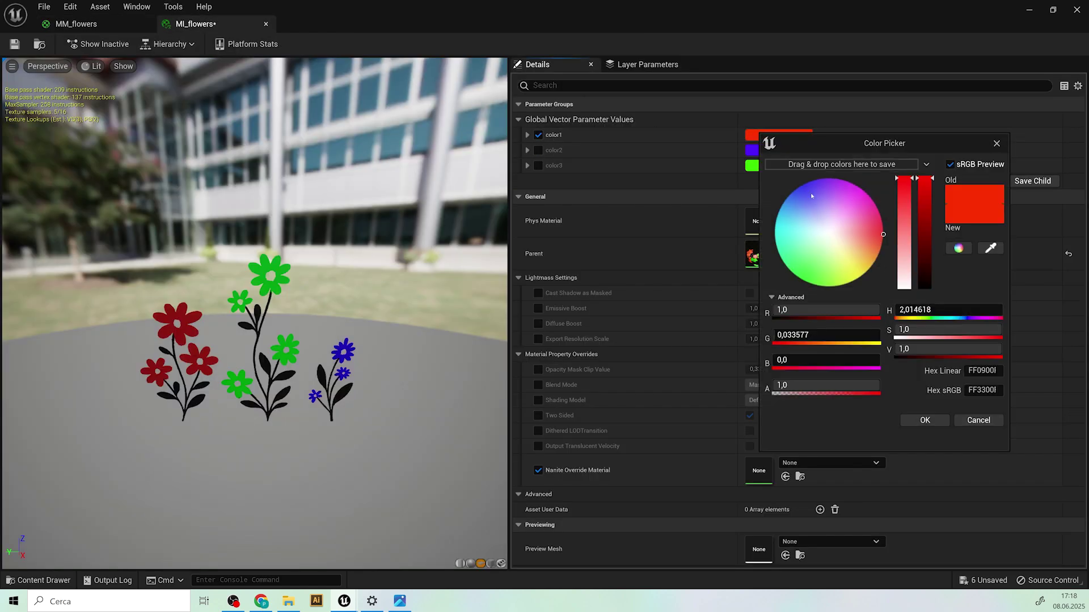
drag(811, 196, 777, 213)
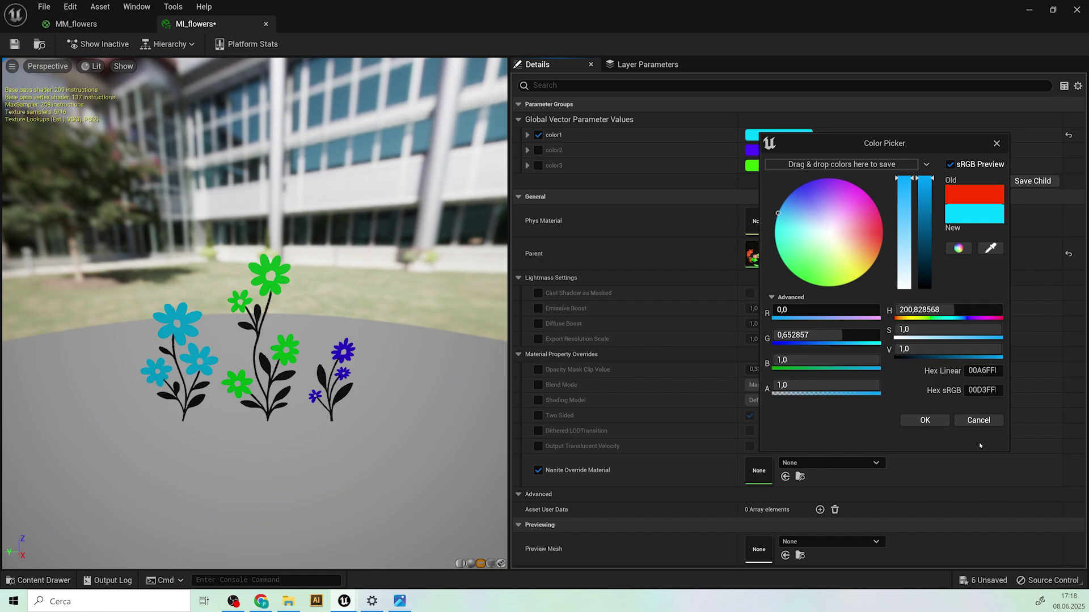
click(978, 421)
Step: Return to the MM_flowers graph and move the flowersGradient Texture Sample to free space below and beside the flowersRGB sample
click(76, 24)
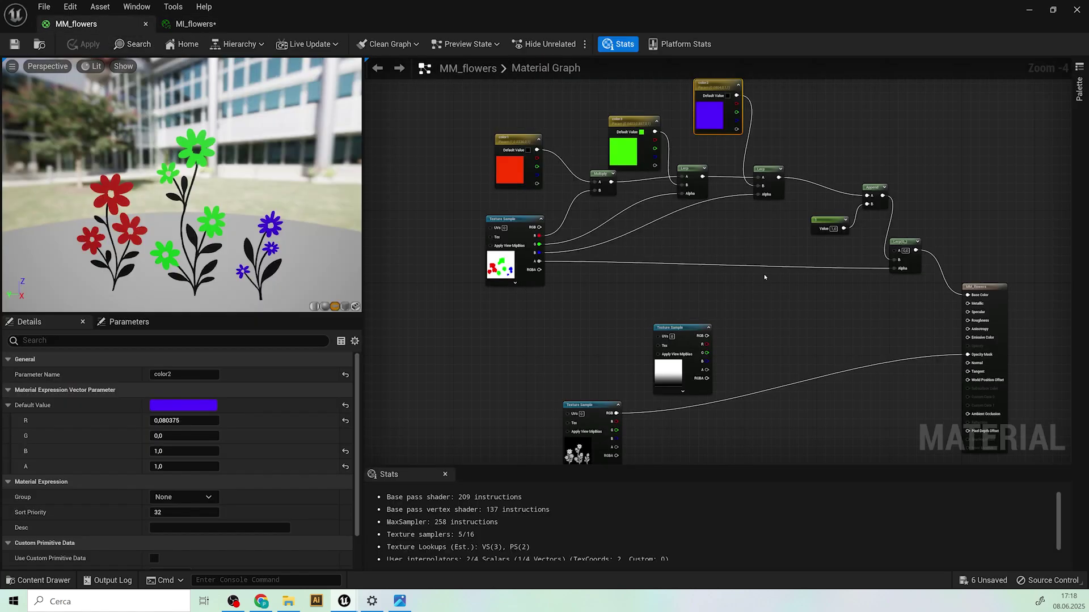
right_drag(803, 285, 783, 306)
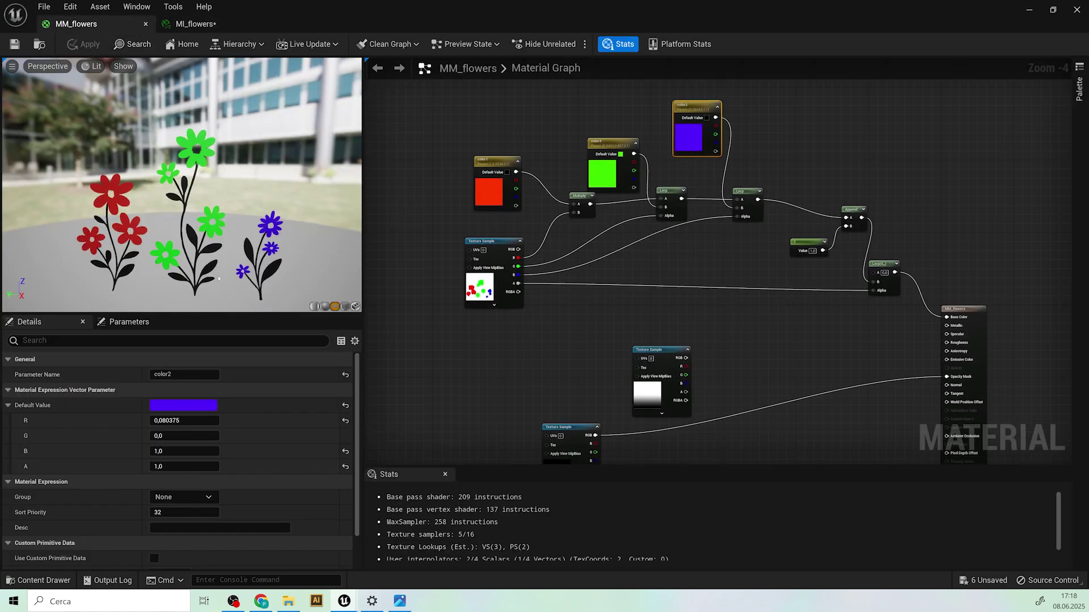
drag(218, 278, 207, 277)
right_drag(566, 367, 607, 315)
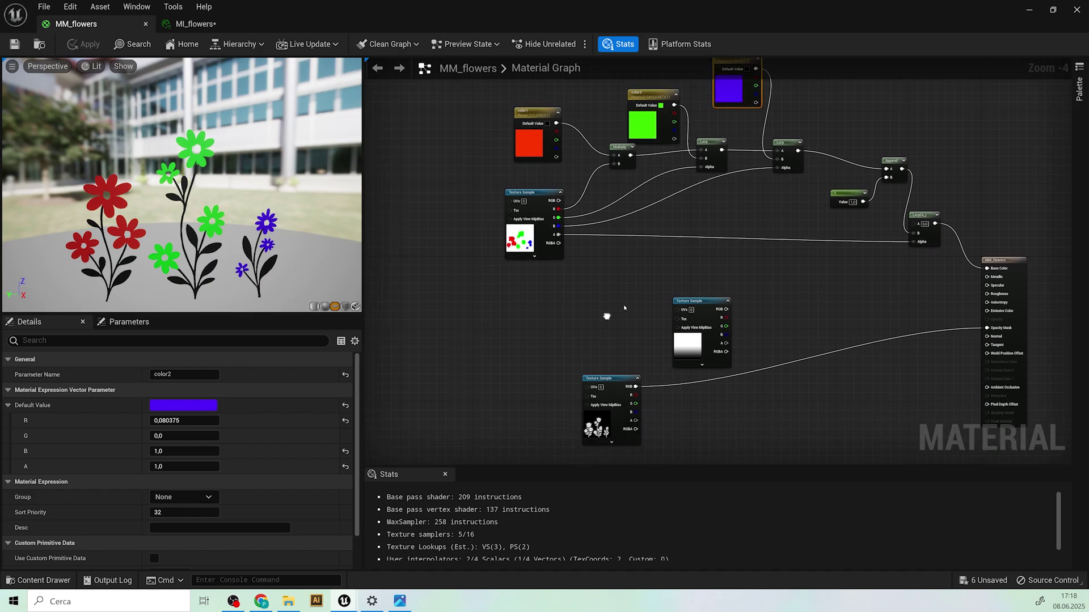
drag(693, 301, 506, 282)
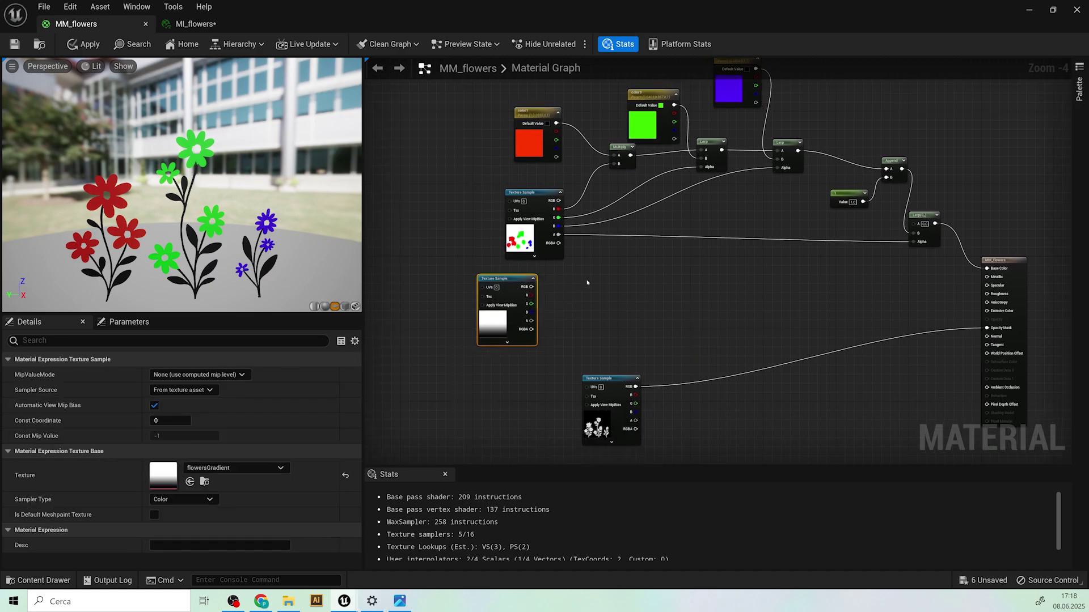
right_drag(586, 282, 718, 245)
drag(642, 243, 615, 293)
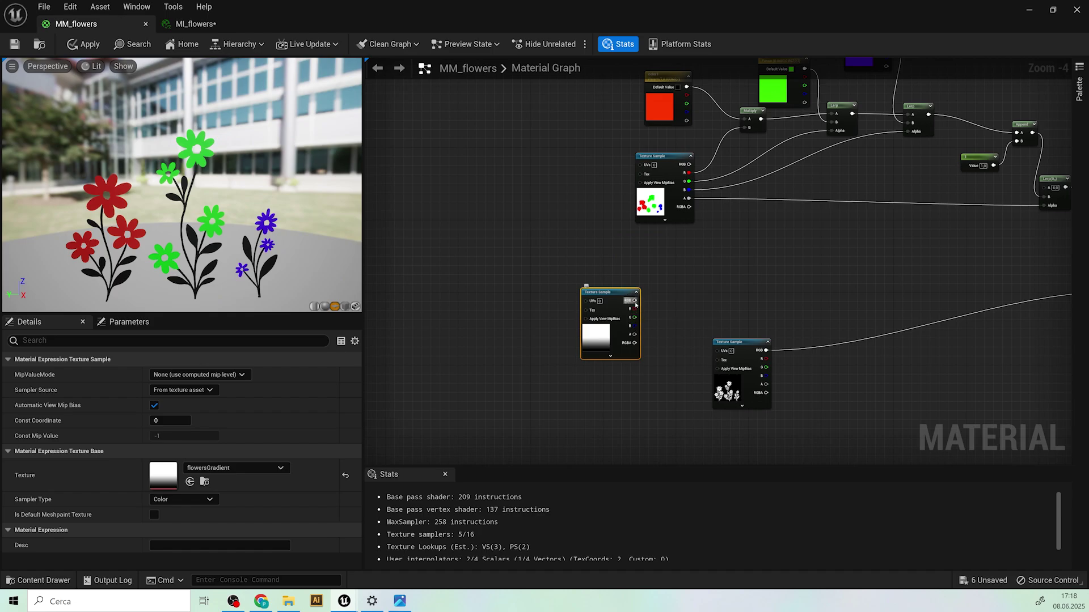
Step: Add a Constant4Vector node and place it between the flowersRGB and flowersGradient Texture Samples
right_click(702, 264)
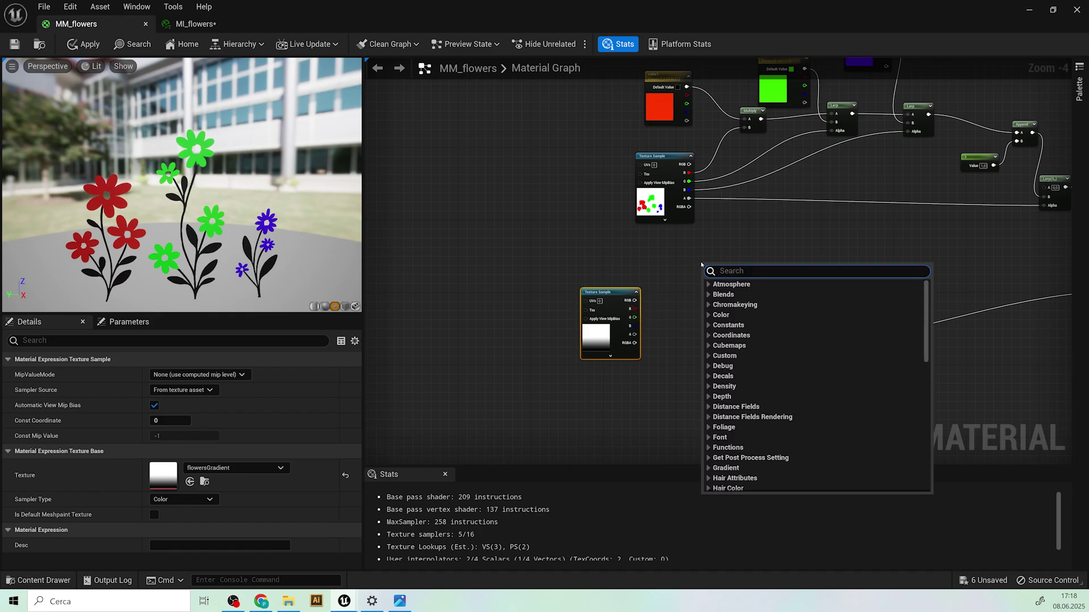
text(vec)
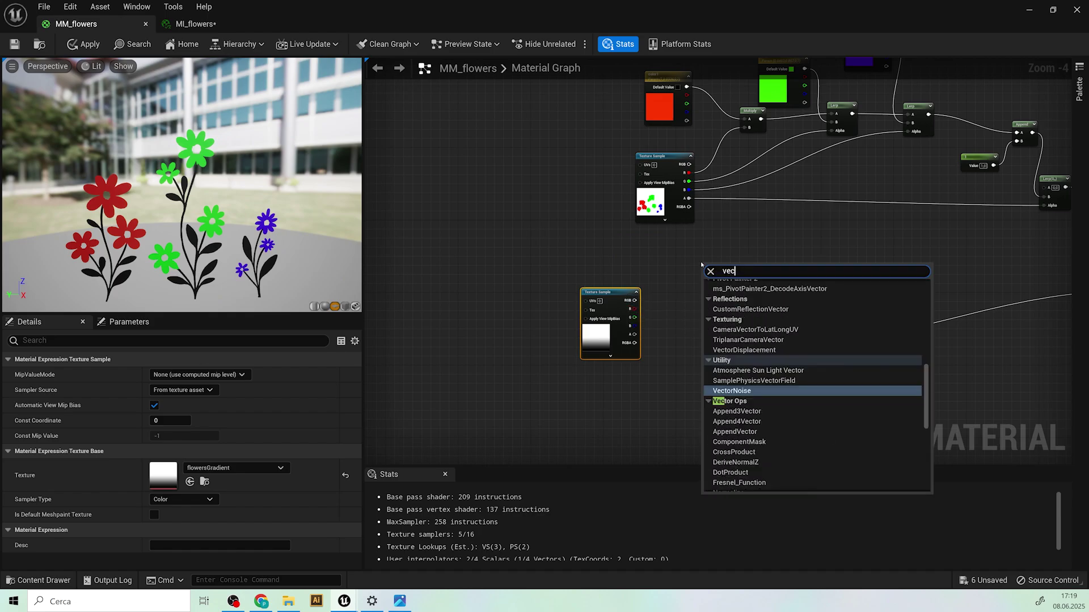
text(tor)
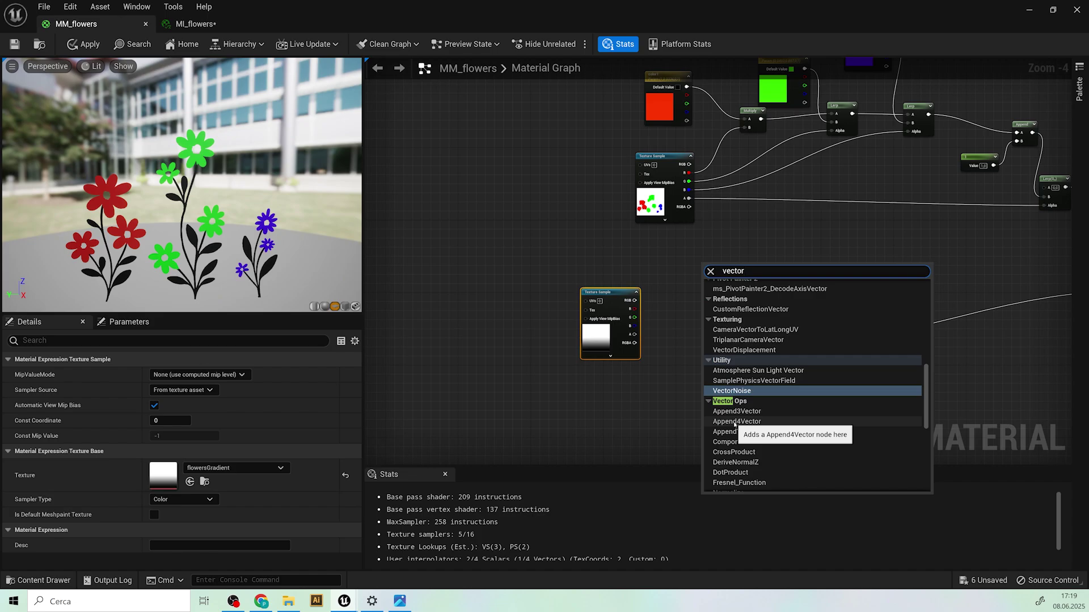
text(4)
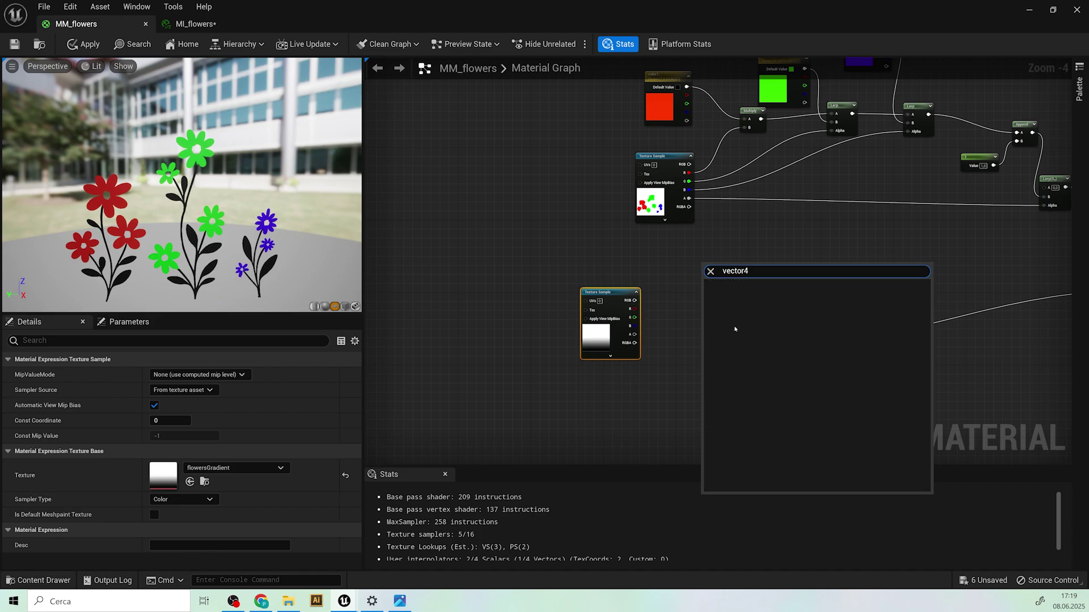
key(BackSpace)
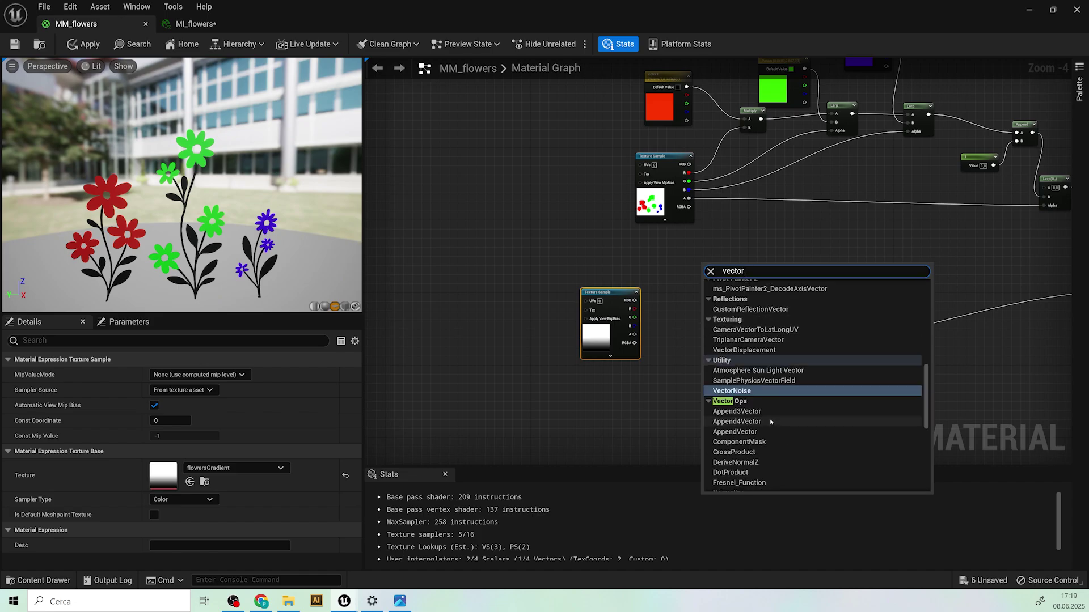
scroll(770, 418, down, 3)
scroll(770, 417, up, 3)
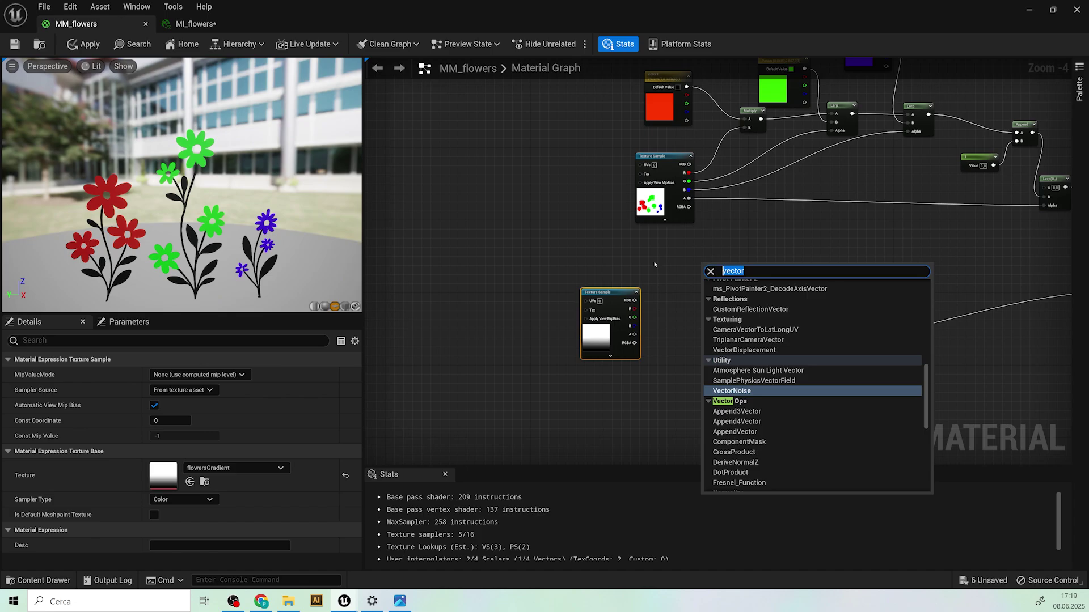
text(4)
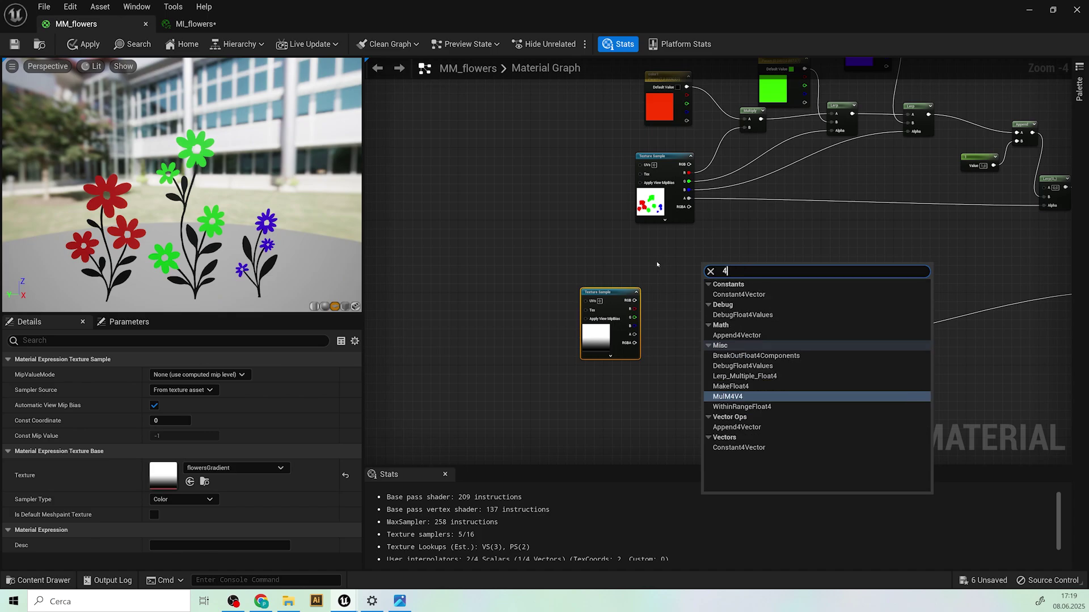
click(739, 294)
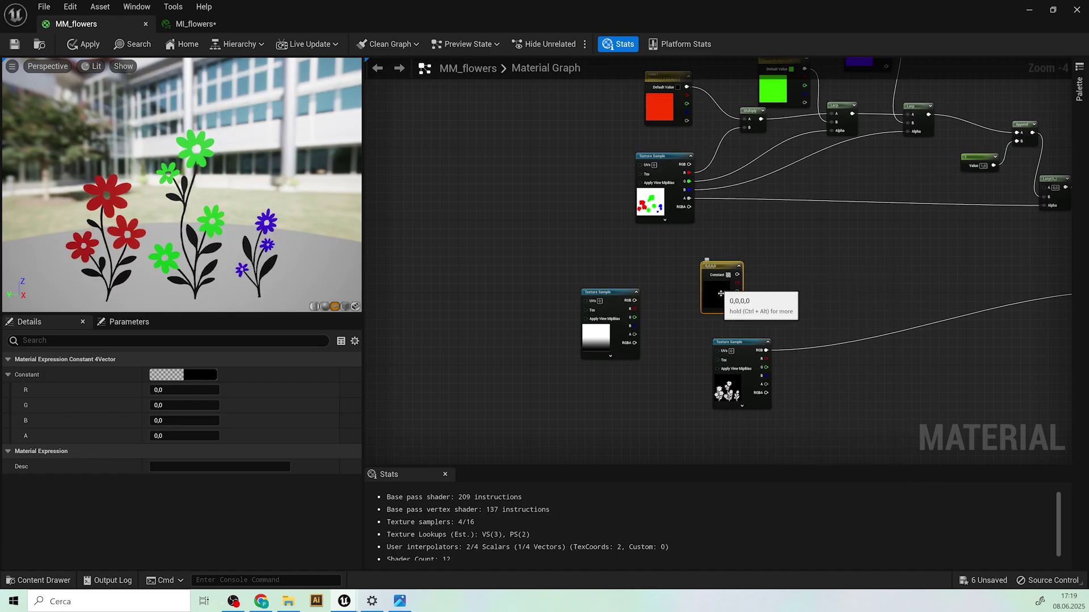
drag(720, 293, 703, 276)
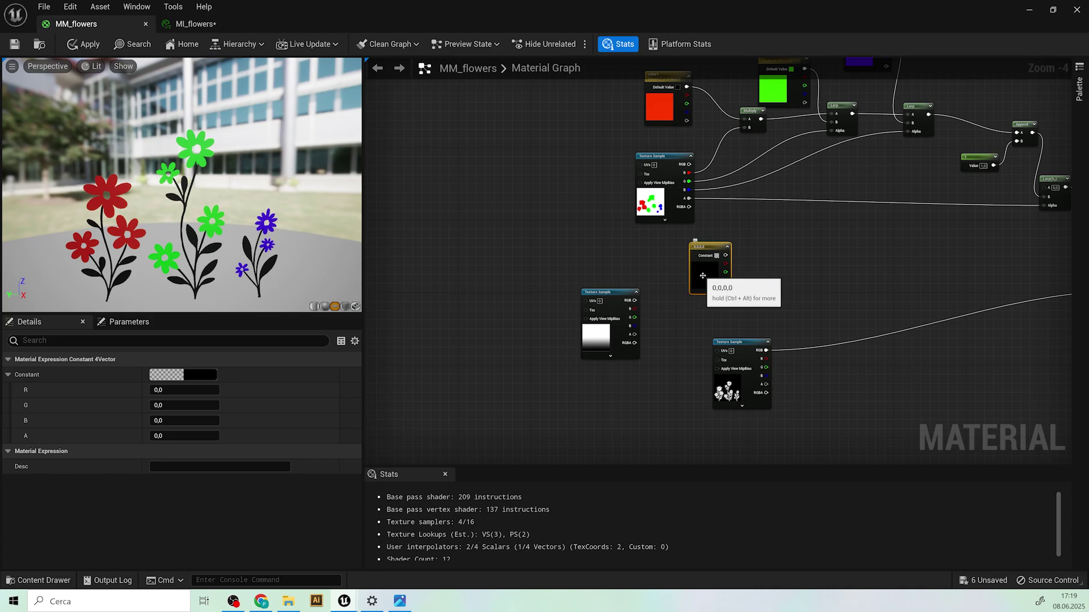
Step: Set the Constant4Vector's colour to green (R 0.098043, G 0.513021, B 0.044989)
double_click(702, 276)
drag(762, 382, 742, 410)
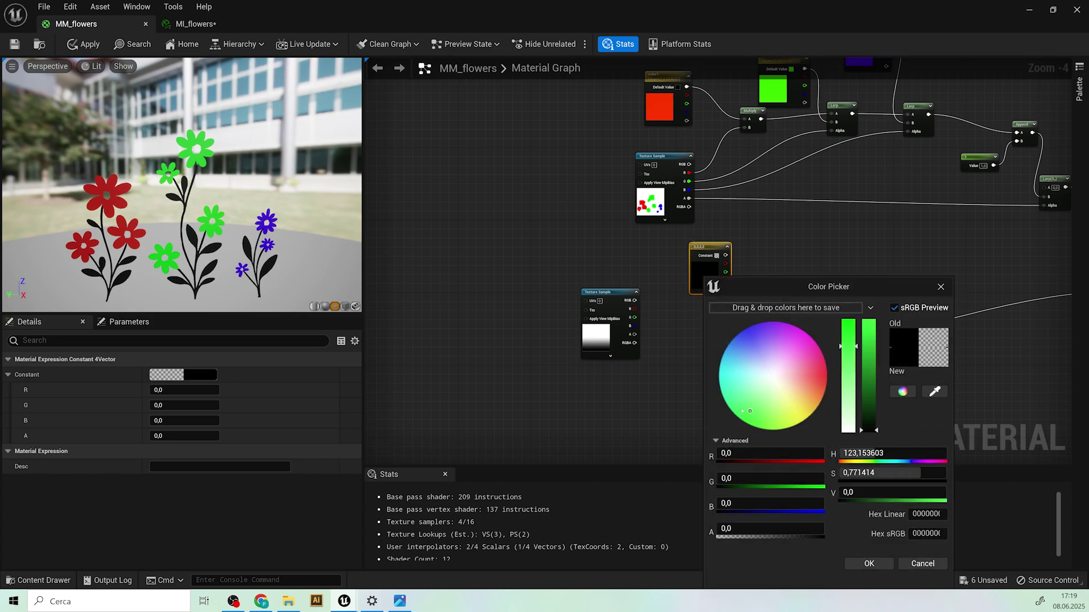
drag(865, 342, 864, 371)
drag(756, 412, 753, 422)
mouse_move(864, 371)
mouse_down()
mouse_move(870, 345)
mouse_move(867, 382)
mouse_move(865, 373)
mouse_up()
click(868, 563)
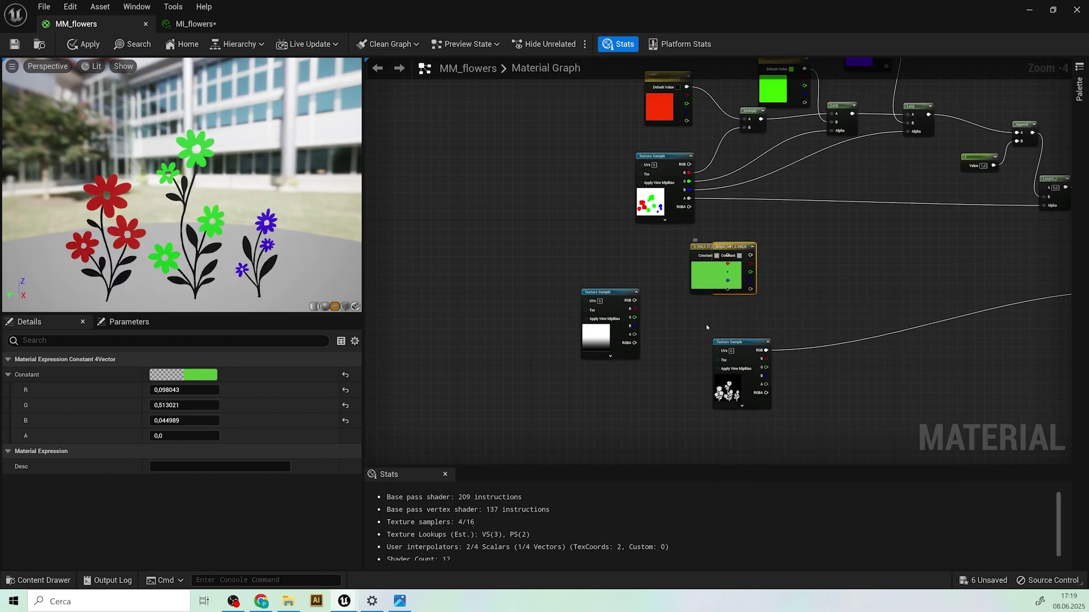
Step: Place a duplicate of the green Constant4Vector below it and set its colour to blue (R 0, G 0.008634, B 0.513021)
drag(726, 247, 729, 293)
click(774, 290)
double_click(724, 296)
click(768, 339)
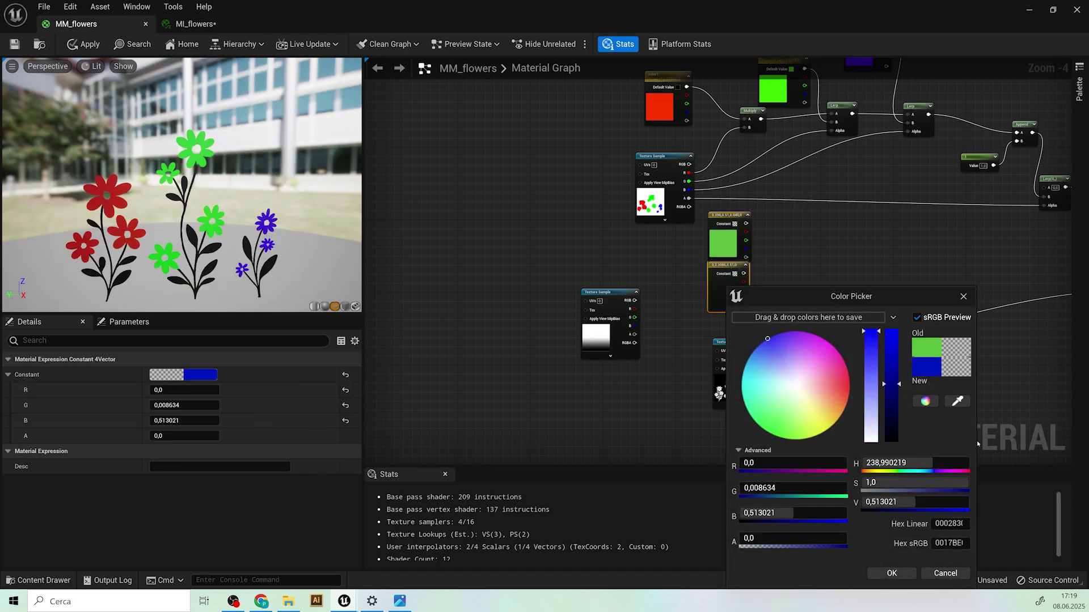
click(889, 573)
Step: Move the flowersGradient sample closer to the colour constants and the flowers mask sample next to the material's output node
click(603, 296)
drag(603, 296, 615, 254)
right_drag(823, 348, 699, 351)
drag(623, 345, 927, 302)
right_drag(566, 252, 635, 316)
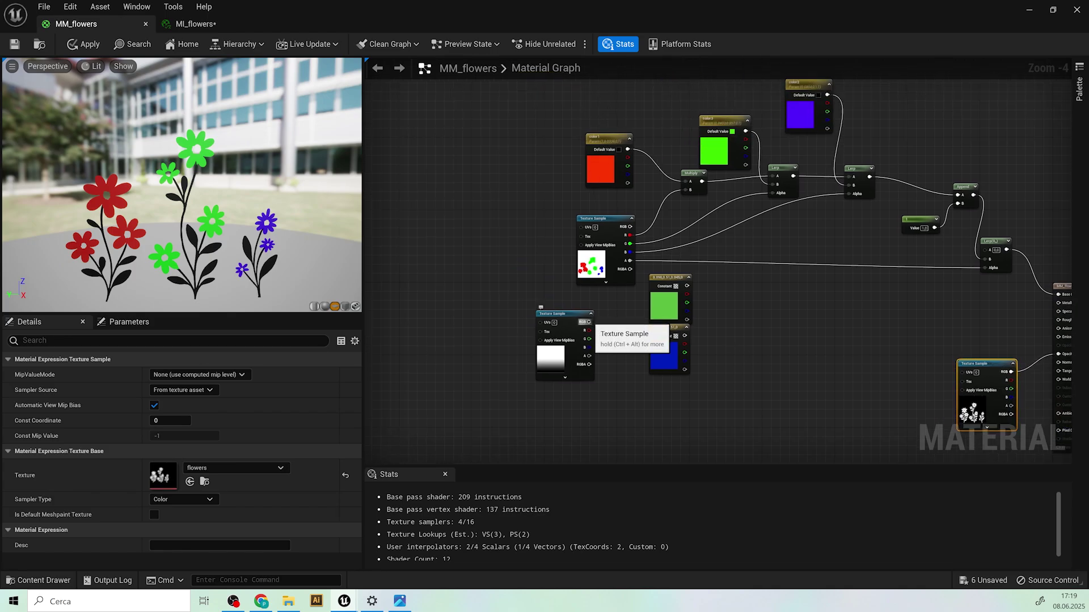
Step: Add a Lerp node with the green constant as A, the blue constant as B and the flowersGradient sample's R channel as Alpha
right_click(756, 299)
click(733, 310)
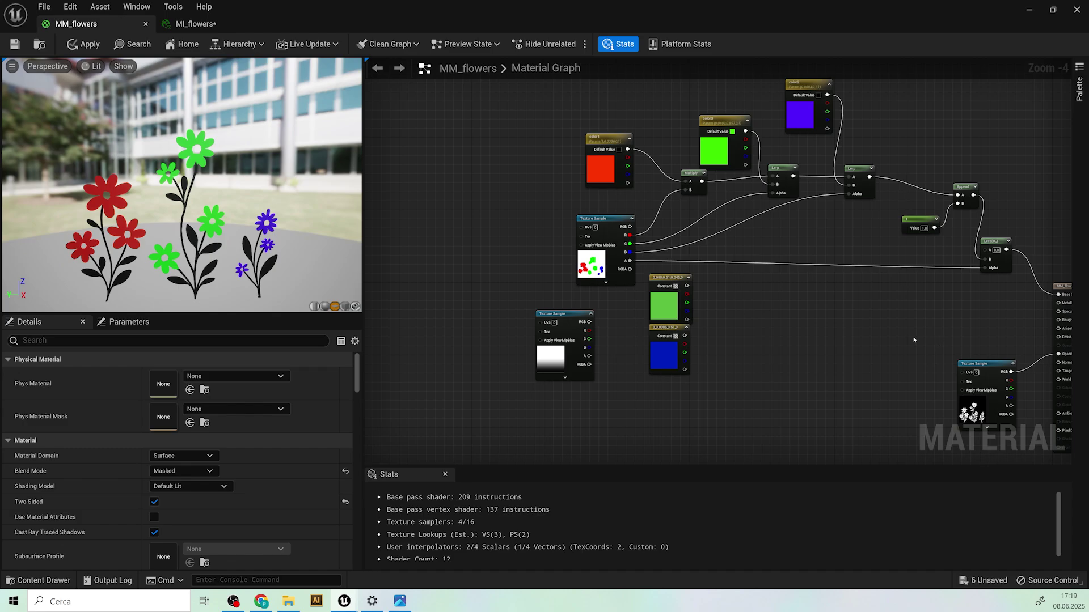
key(l)
click(800, 309)
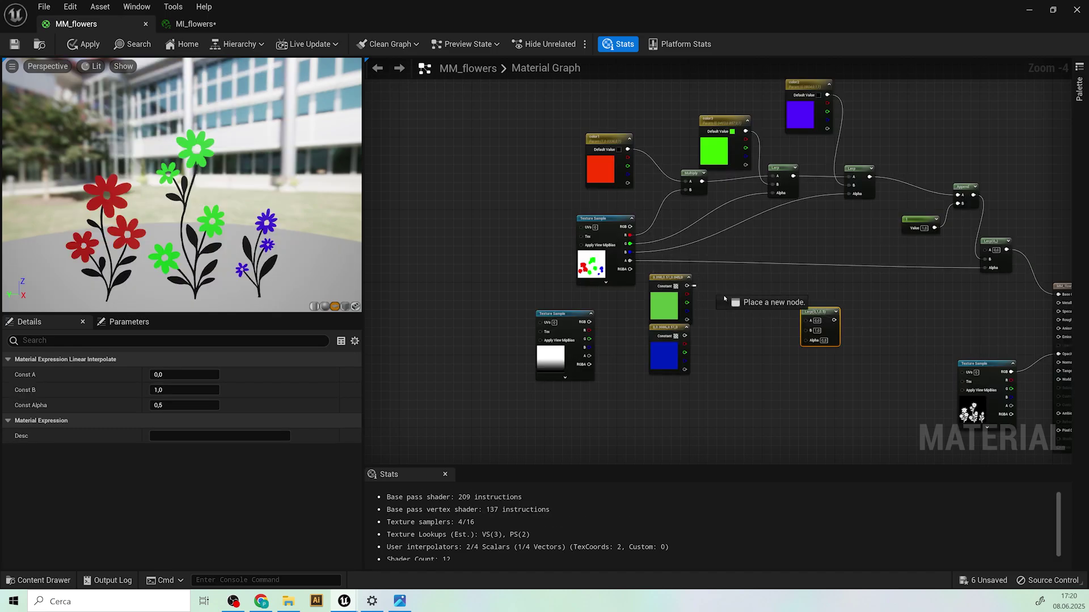
drag(684, 336, 811, 335)
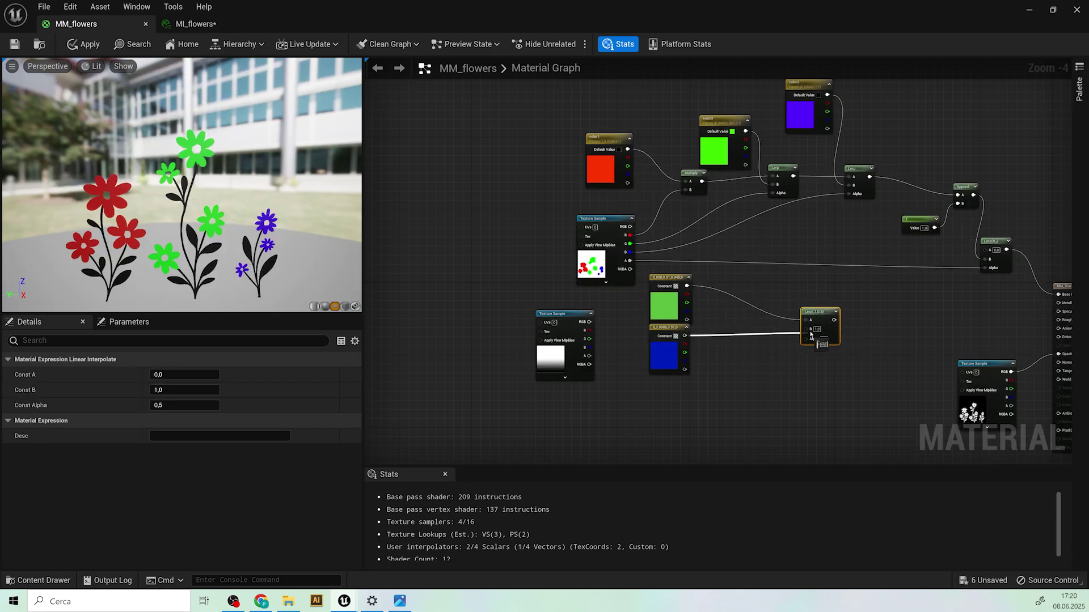
drag(589, 330, 590, 331)
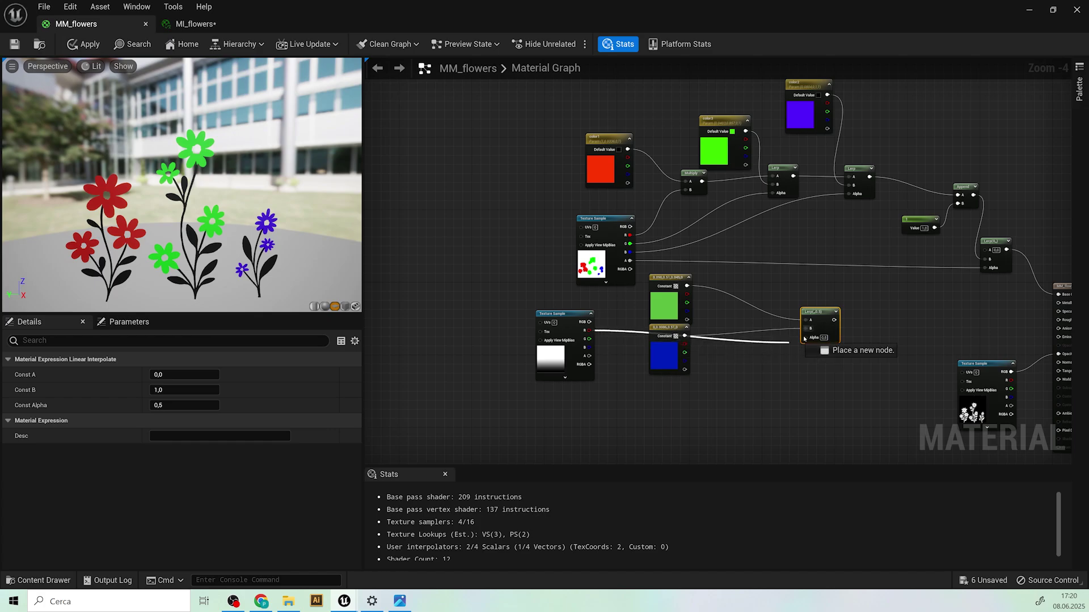
drag(804, 339, 805, 338)
drag(571, 315, 583, 352)
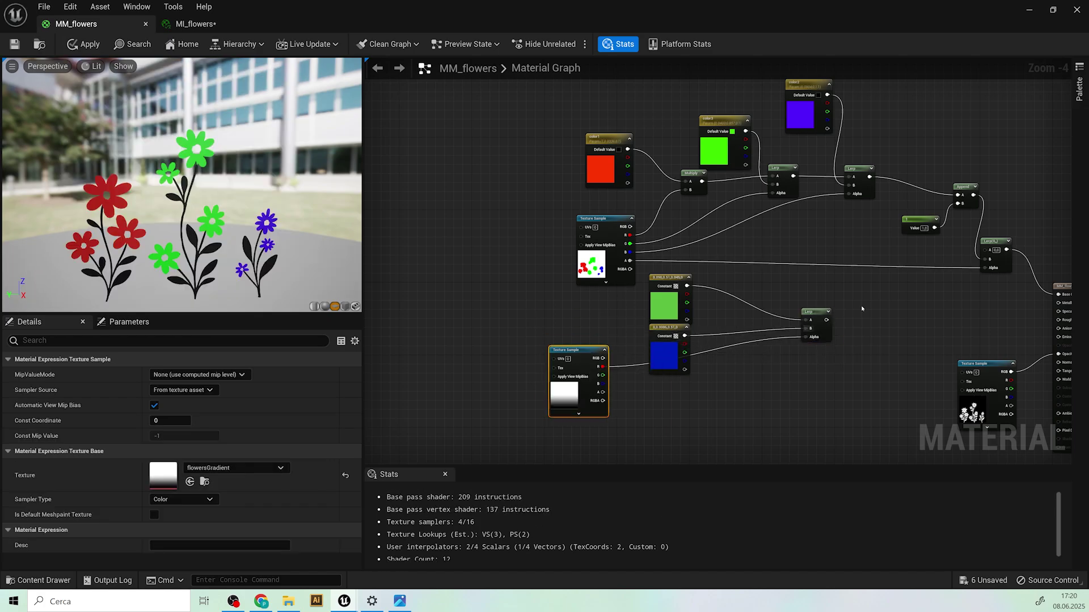
Step: Connect the stem colour Lerp's output to input A of the final Lerp that feeds Base Color, and check the preview
right_drag(861, 308, 714, 337)
drag(700, 326, 738, 329)
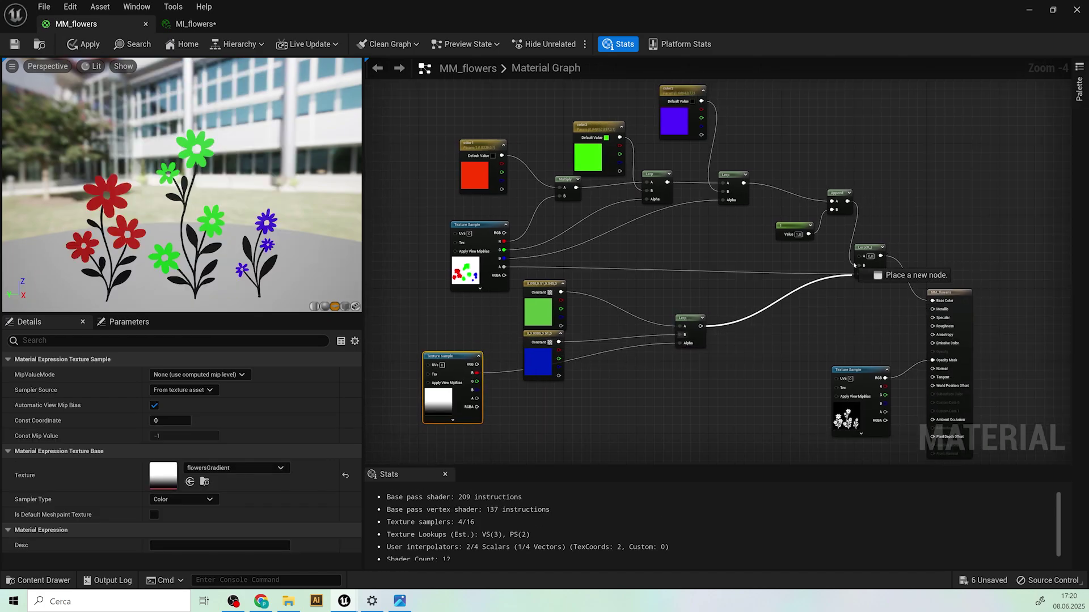
drag(859, 260, 860, 257)
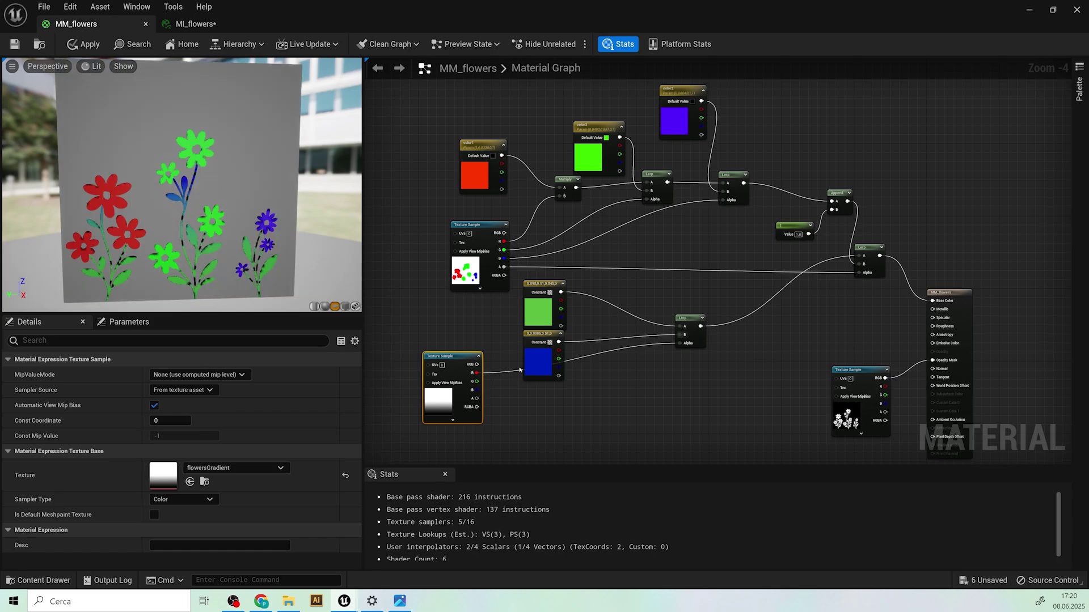
drag(202, 248, 207, 237)
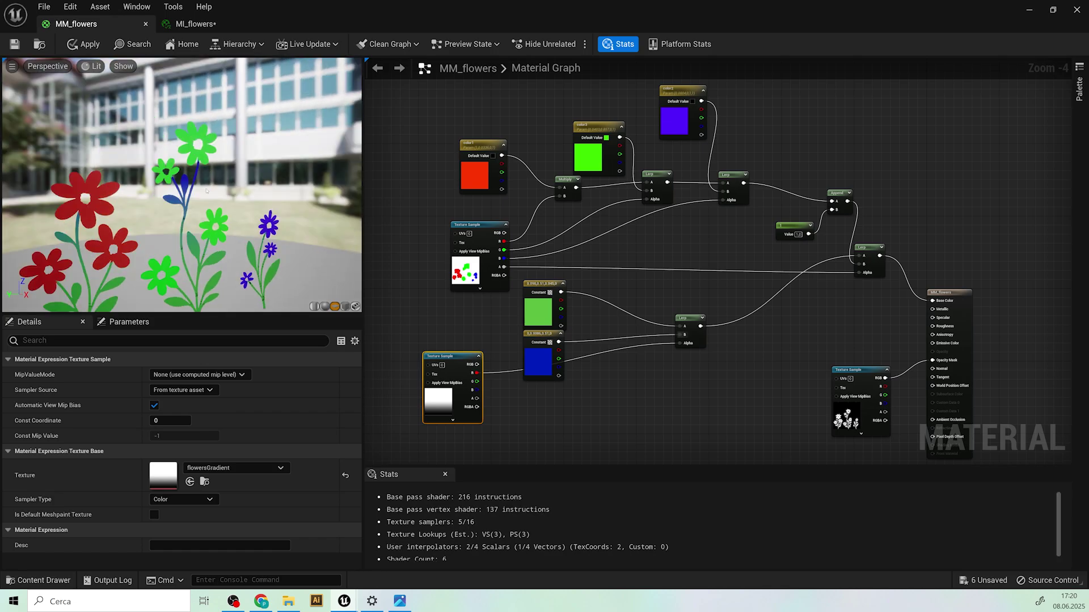
Step: Change the blue Constant4Vector to yellow-green (R 0.407741, G 0.84375, B 0)
click(538, 363)
click(183, 375)
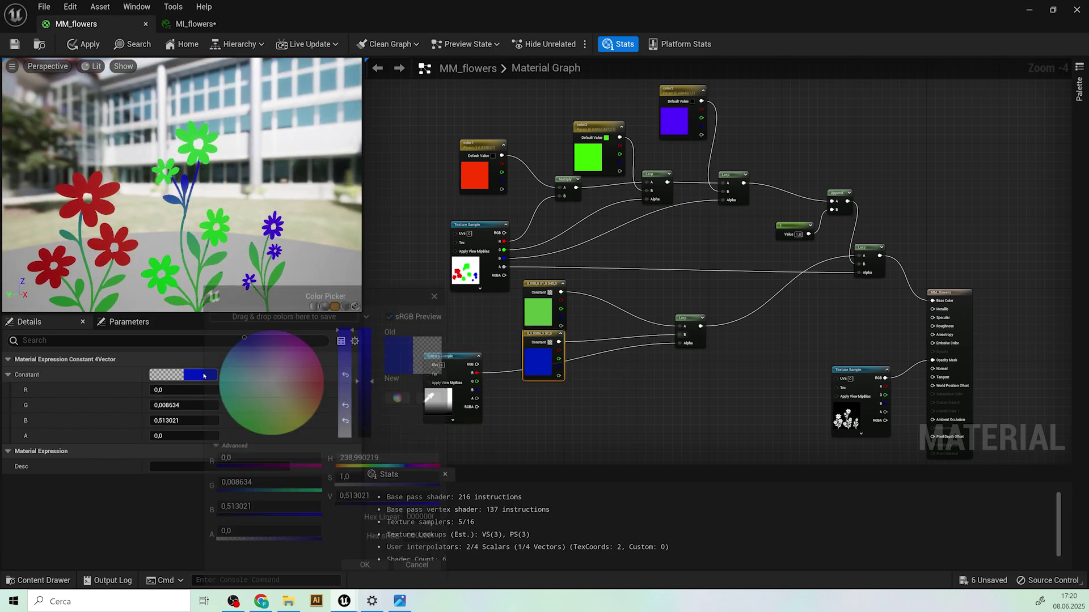
click(224, 380)
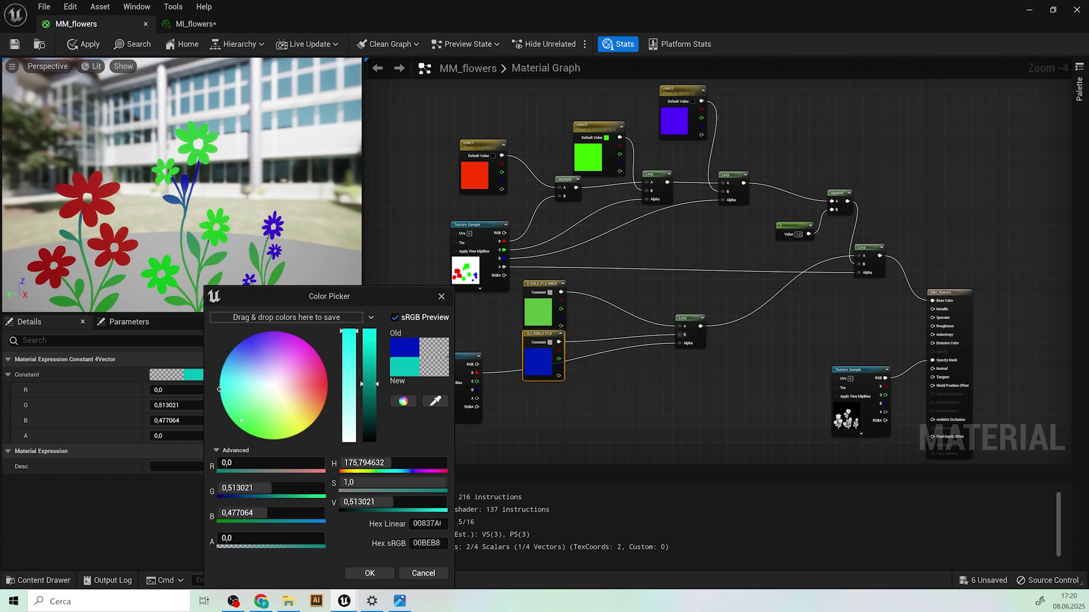
drag(360, 384, 373, 412)
mouse_move(372, 362)
mouse_down()
mouse_move(372, 331)
mouse_move(372, 347)
mouse_up()
drag(296, 430, 266, 434)
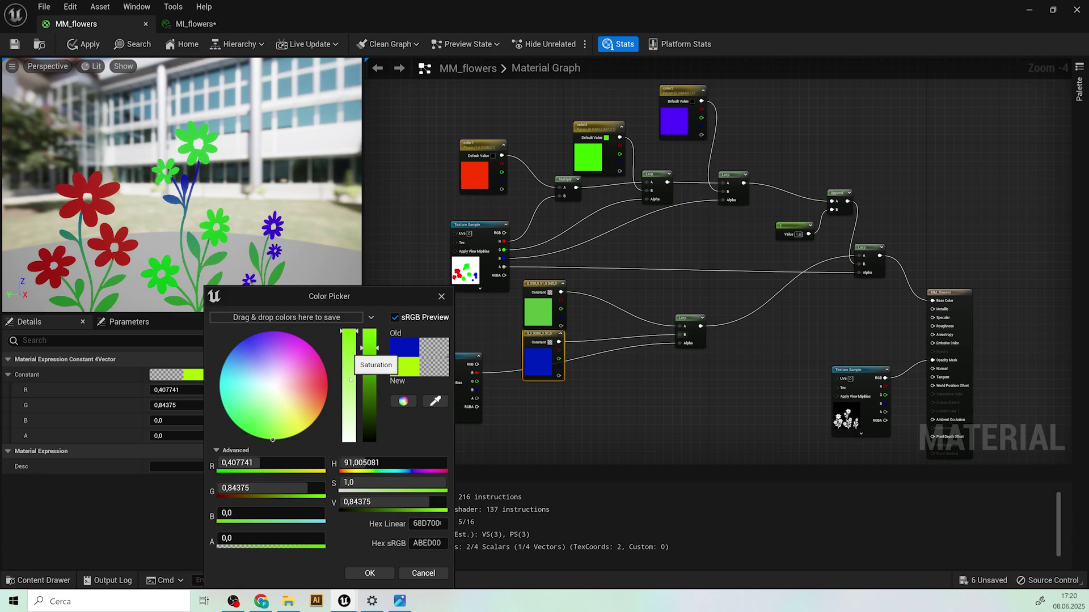
click(381, 572)
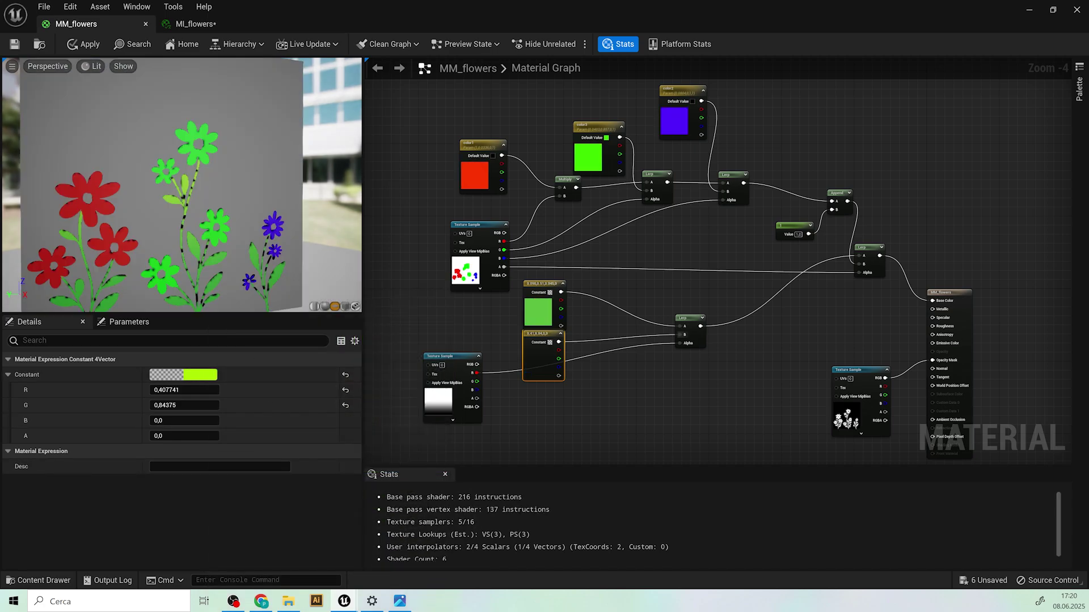
Step: Check the stem gradient on the preview plane and save the MM_flowers material
drag(209, 218, 244, 226)
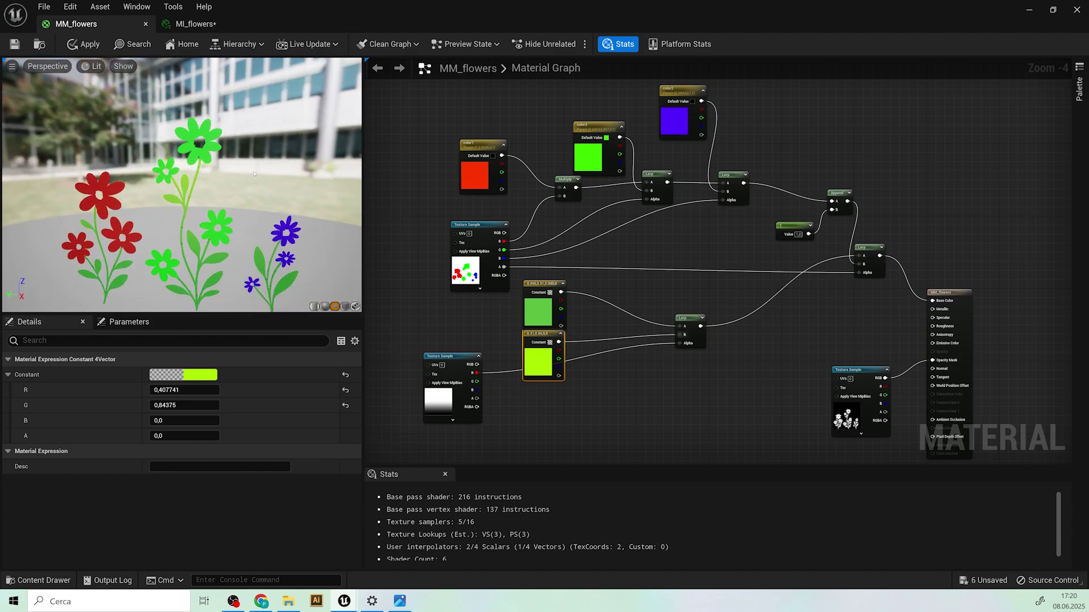
scroll(244, 226, down, 5)
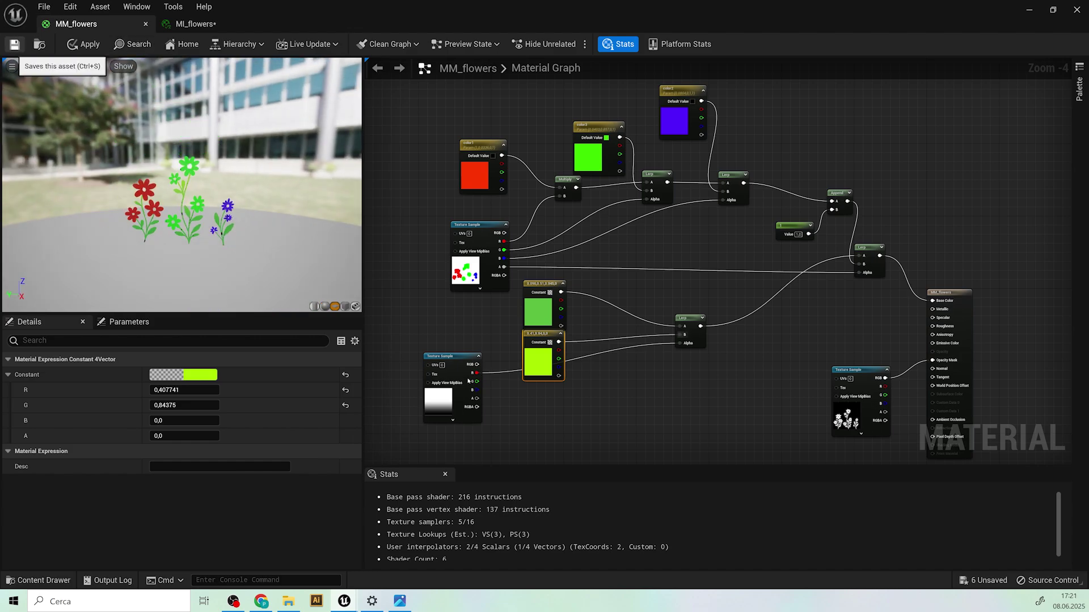
click(15, 44)
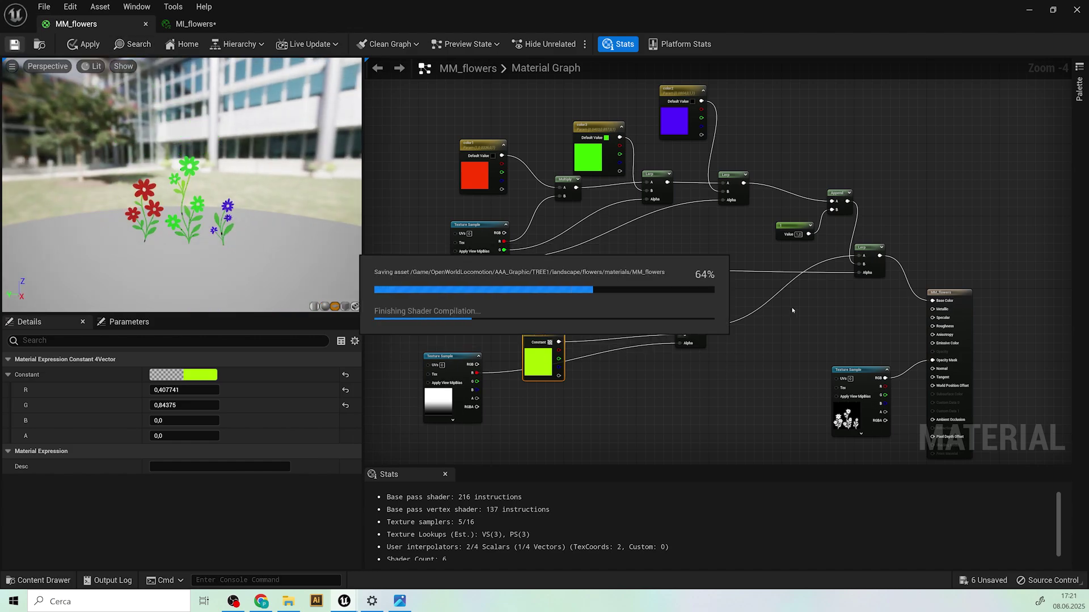
right_drag(840, 304, 832, 274)
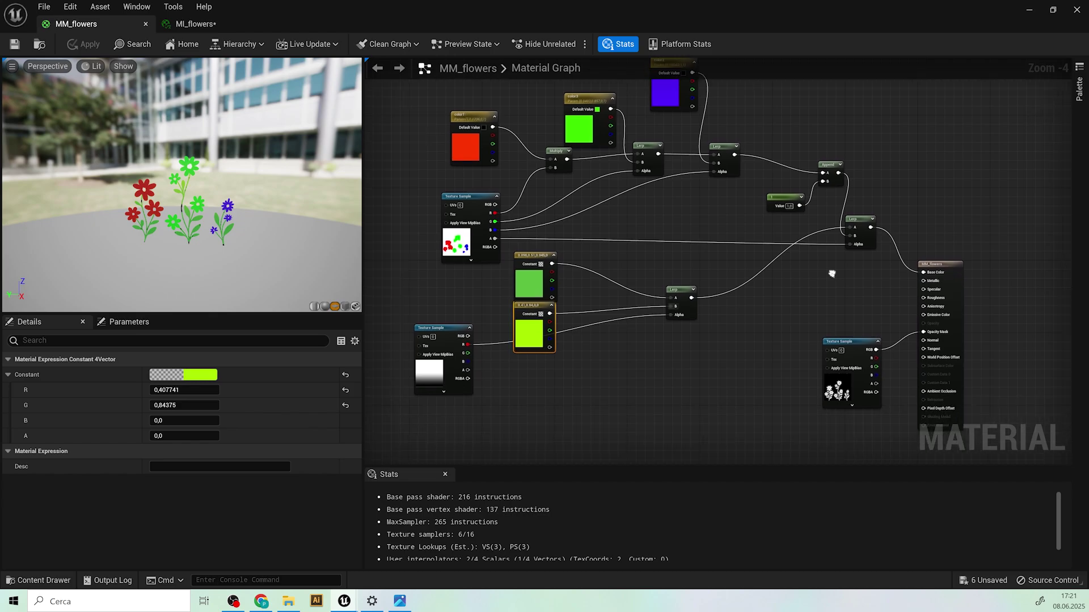
Step: Add a Constant node of 0 with a duplicate below it, and connect the first one to Metallic and Specular
click(876, 300)
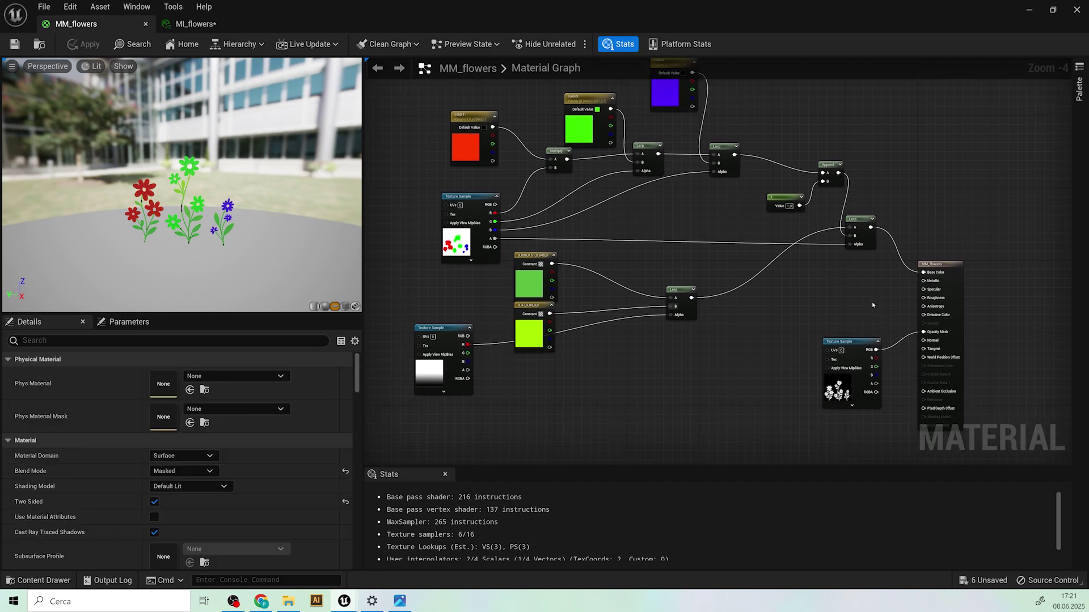
scroll(876, 289, up, 5)
click(840, 263)
key(ctrl+d)
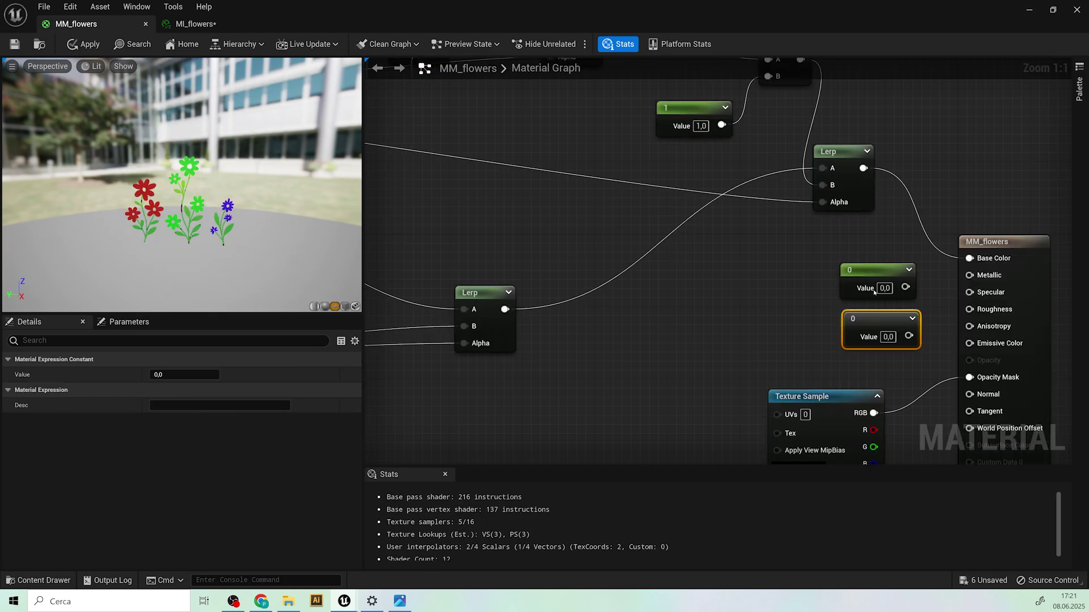
drag(905, 288, 976, 305)
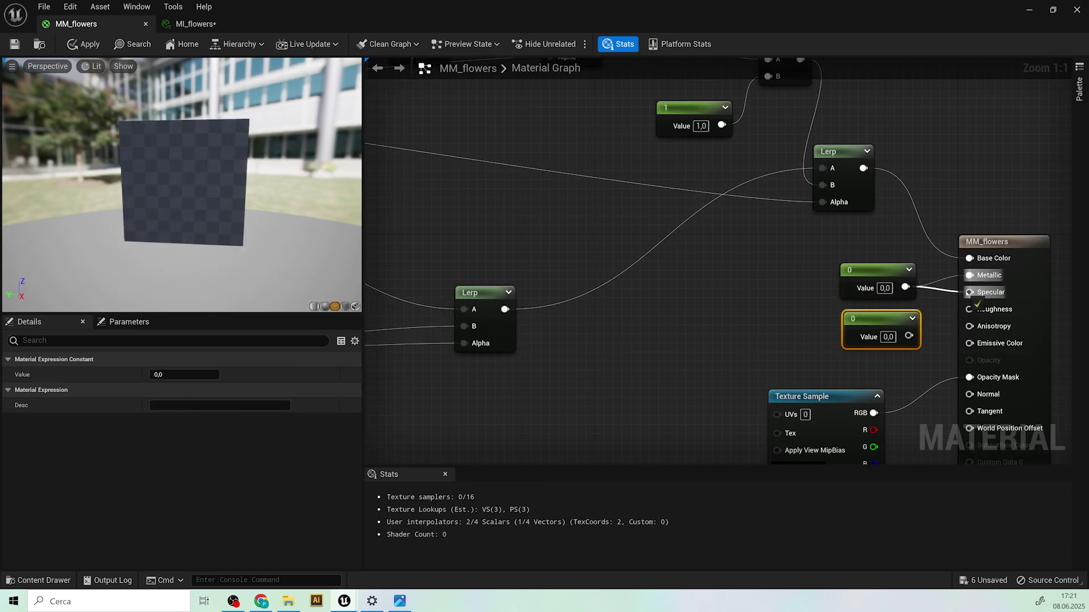
Step: Set the duplicate Constant to 1, connect it to Roughness and save the material
click(888, 336)
text(1)
key(Return)
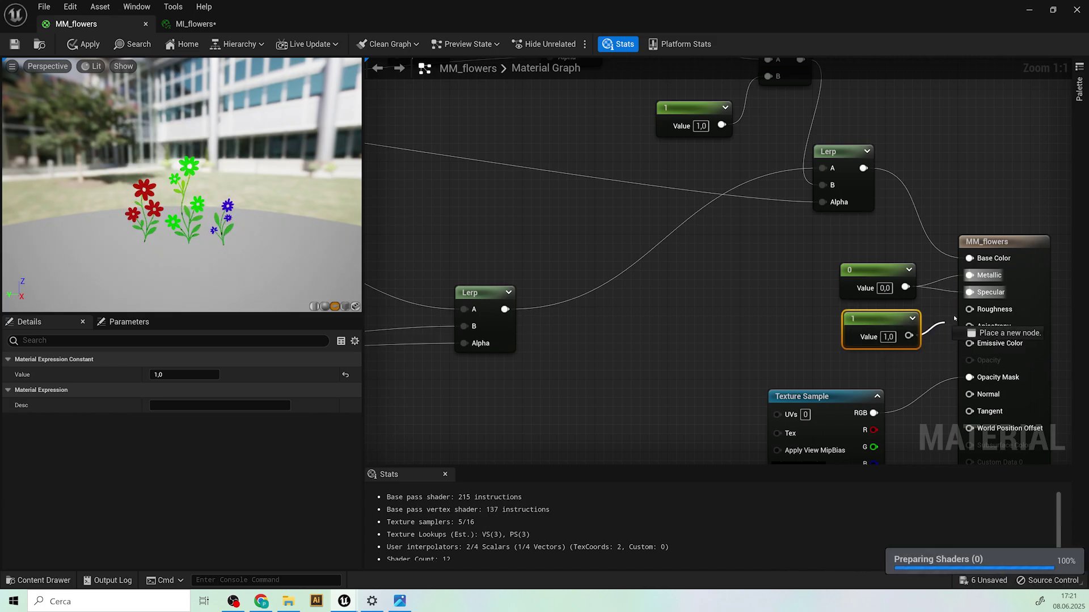
drag(955, 319, 971, 309)
click(880, 368)
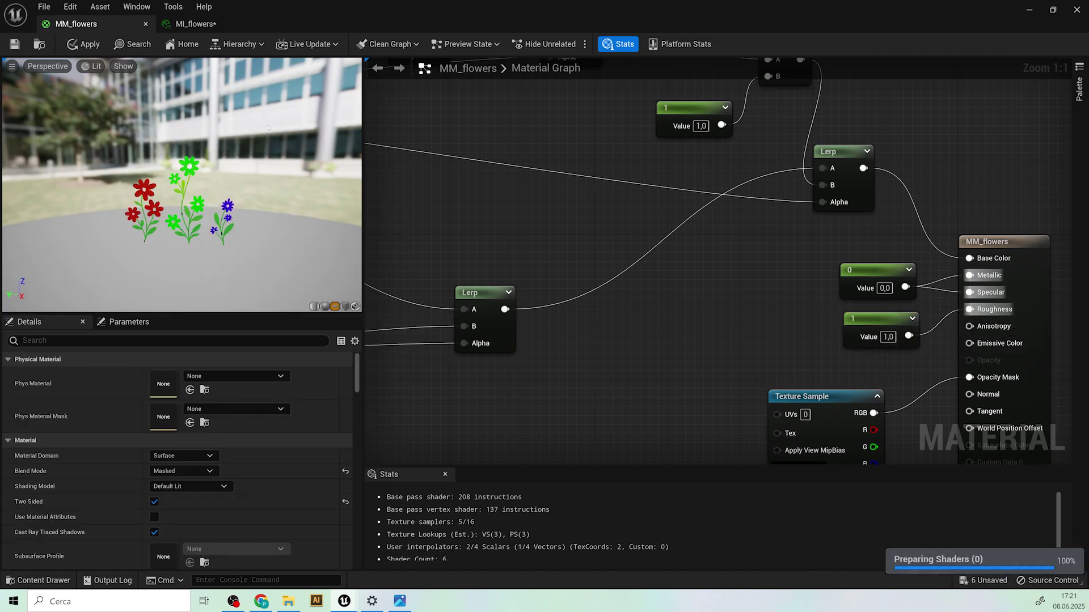
key(ctrl+s)
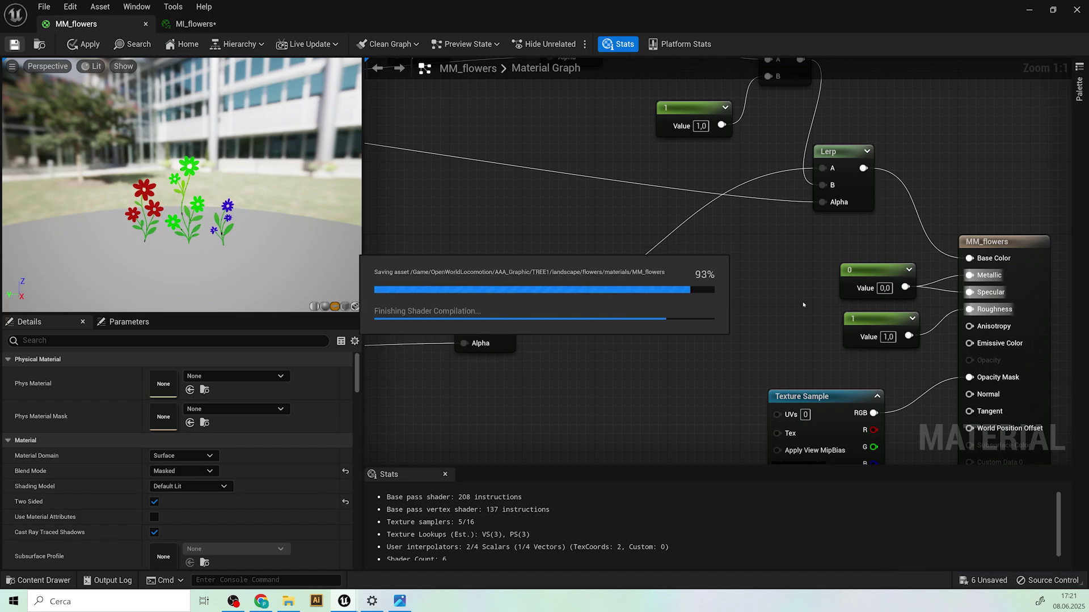
Step: Return to the tree1 level and lower the flower plane Plane2 into the grass to a Z location of about 150
click(1029, 10)
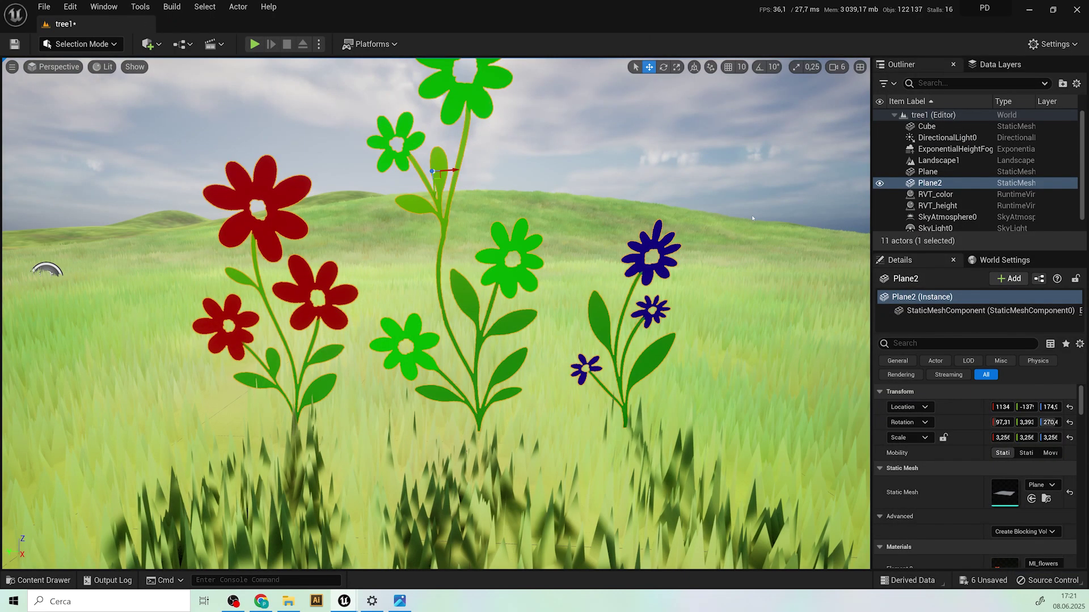
scroll(545, 318, down, 5)
click(545, 369)
drag(487, 362, 579, 334)
click(486, 318)
drag(386, 165, 340, 170)
click(386, 165)
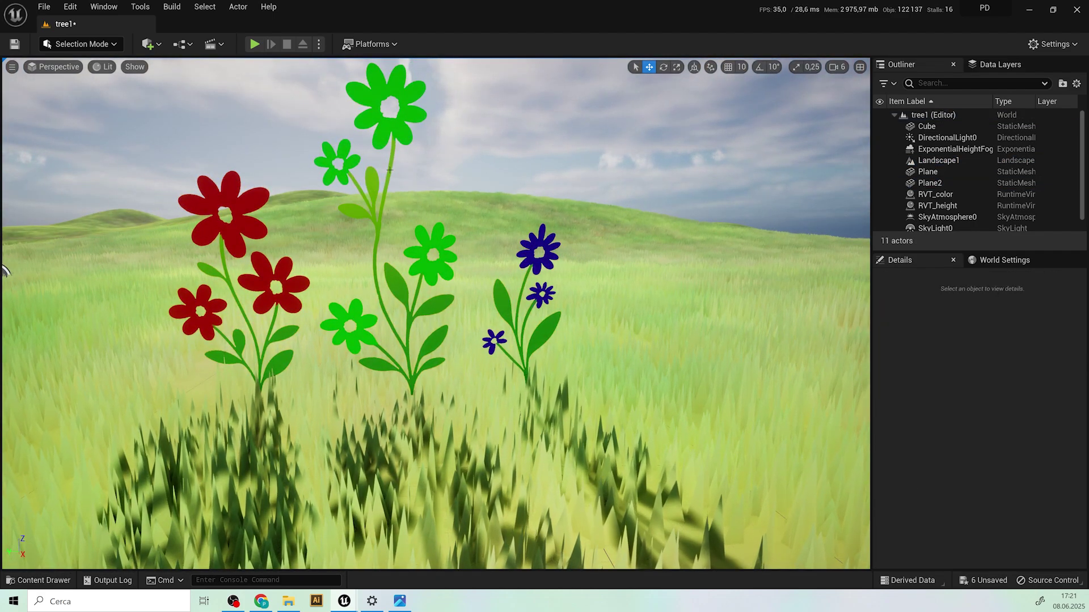
click(390, 170)
drag(372, 202, 374, 242)
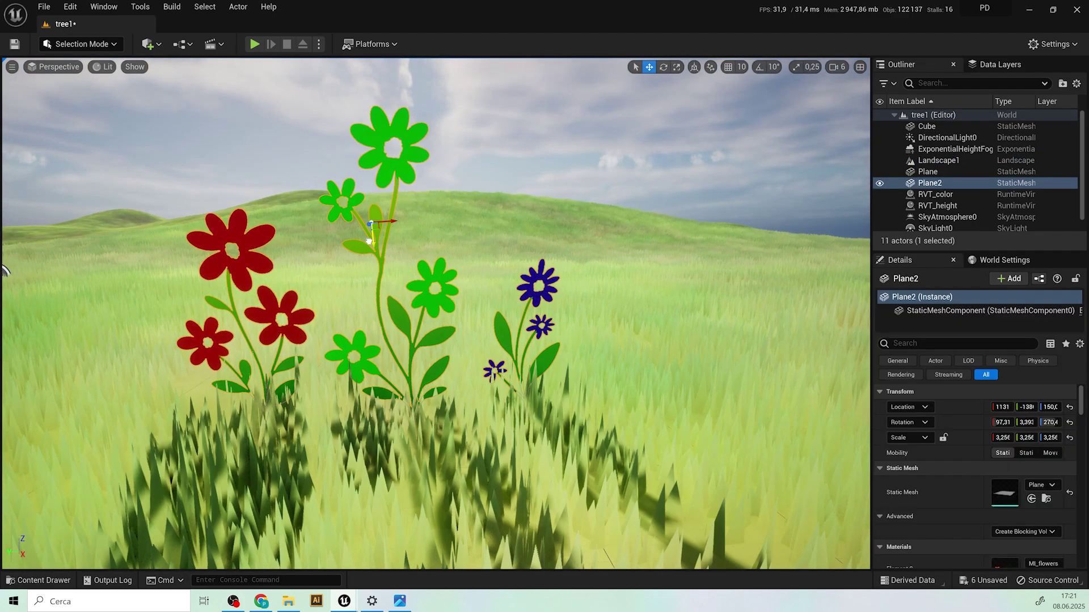
click(478, 257)
drag(478, 256, 573, 255)
Step: Reopen the MM_flowers material from the flowers/materials folder
key(ctrl+space)
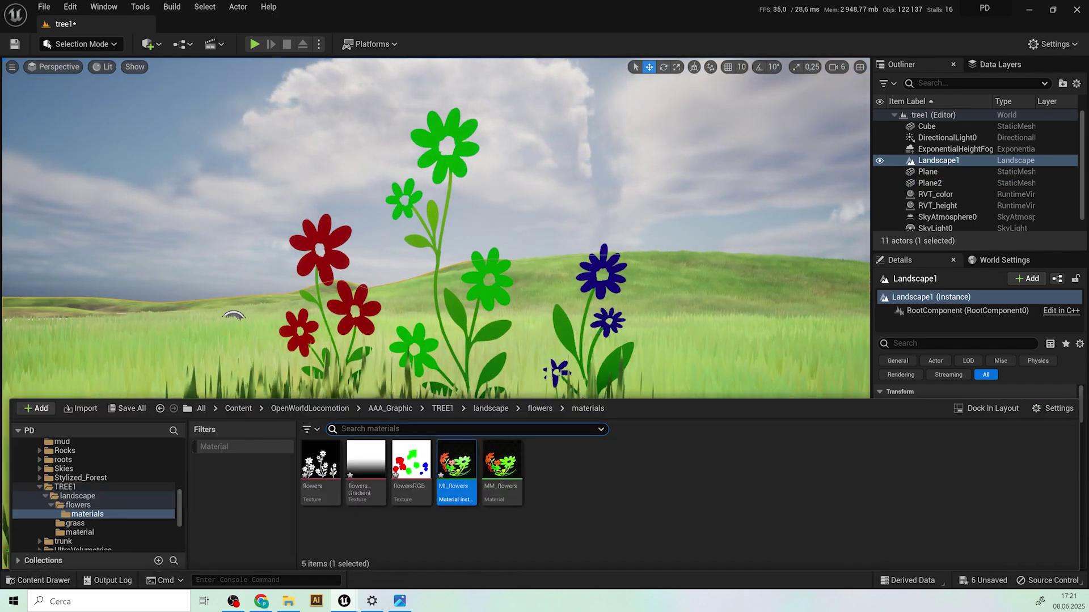
click(695, 503)
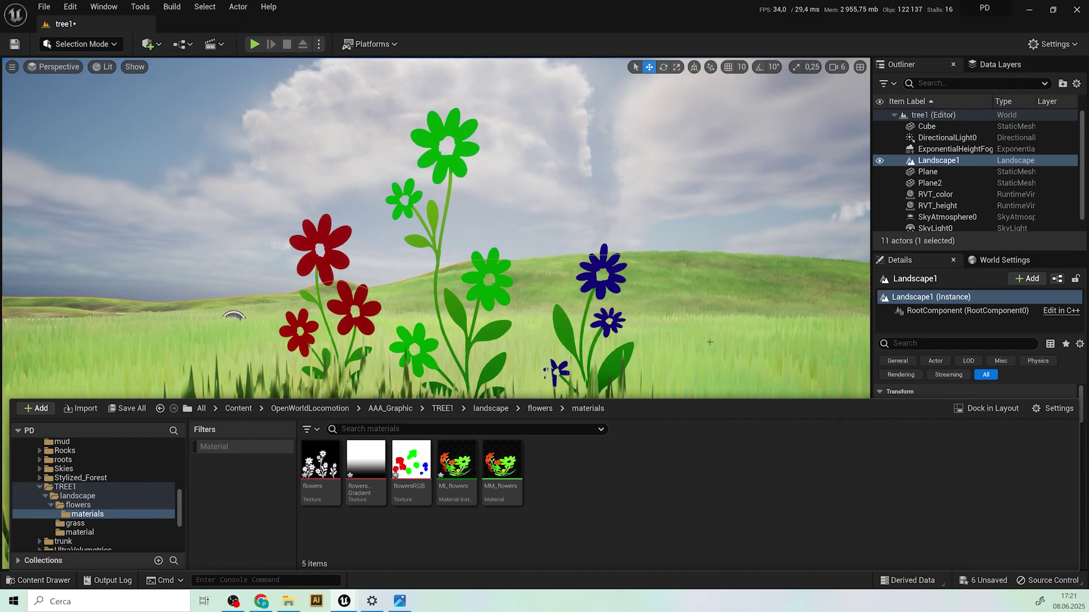
click(493, 293)
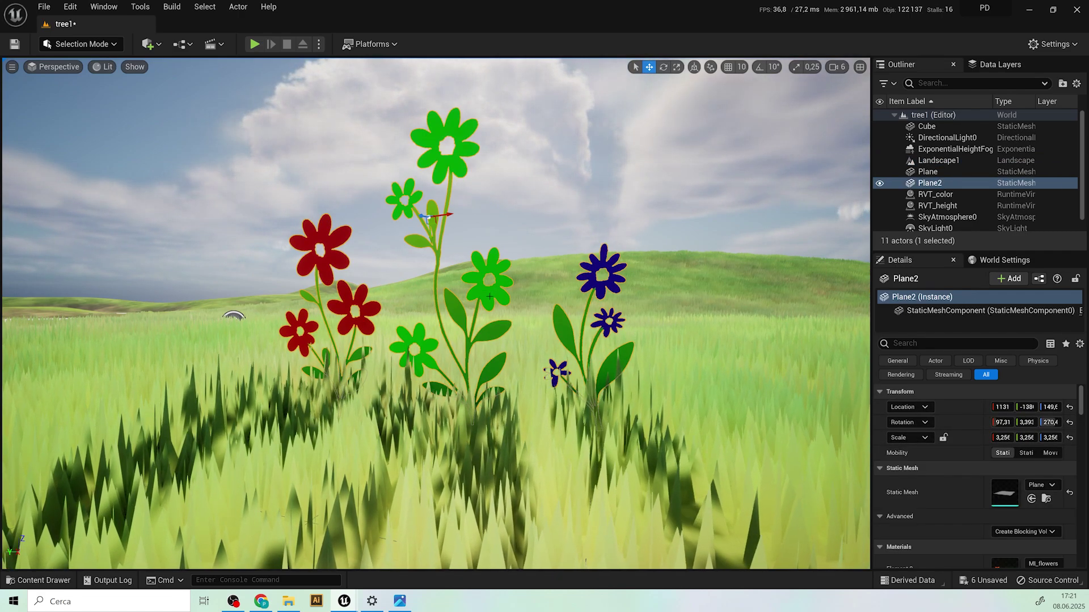
click(31, 579)
double_click(501, 462)
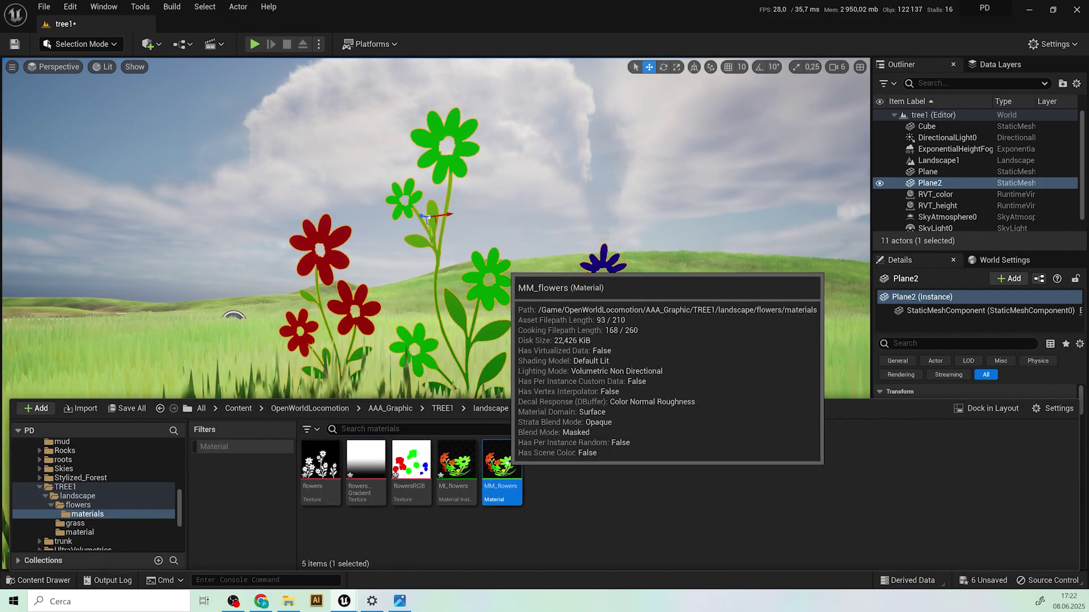
Step: Move the flowers mask Texture Sample away from the Metallic and Roughness constants, into the free space beside the stem colour Lerp
scroll(687, 318, down, 5)
scroll(687, 318, up, 2)
click(715, 242)
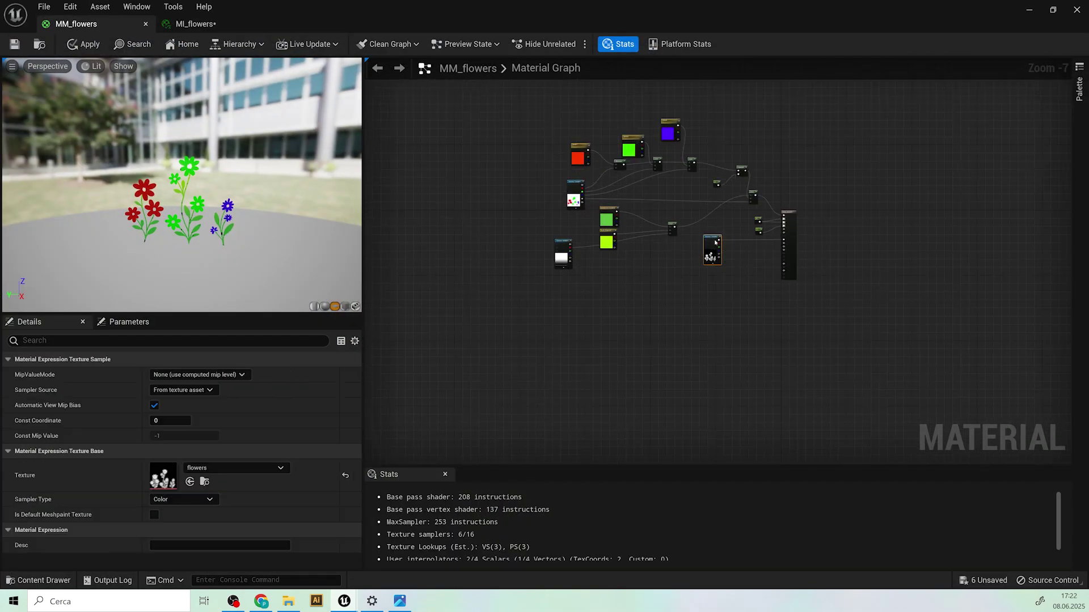
scroll(737, 346, up, 3)
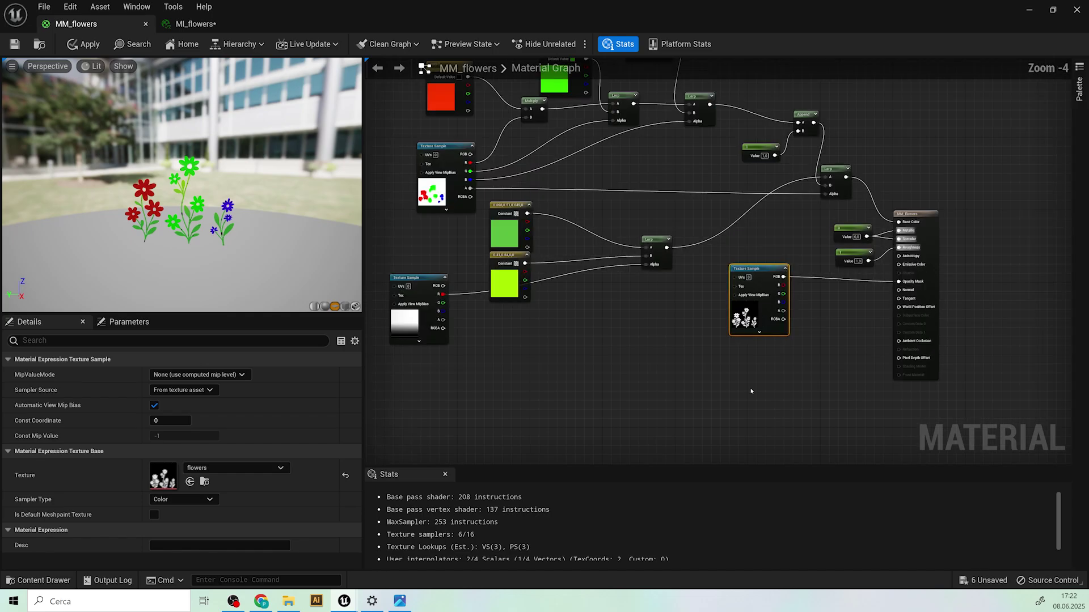
drag(774, 250, 691, 359)
click(627, 353)
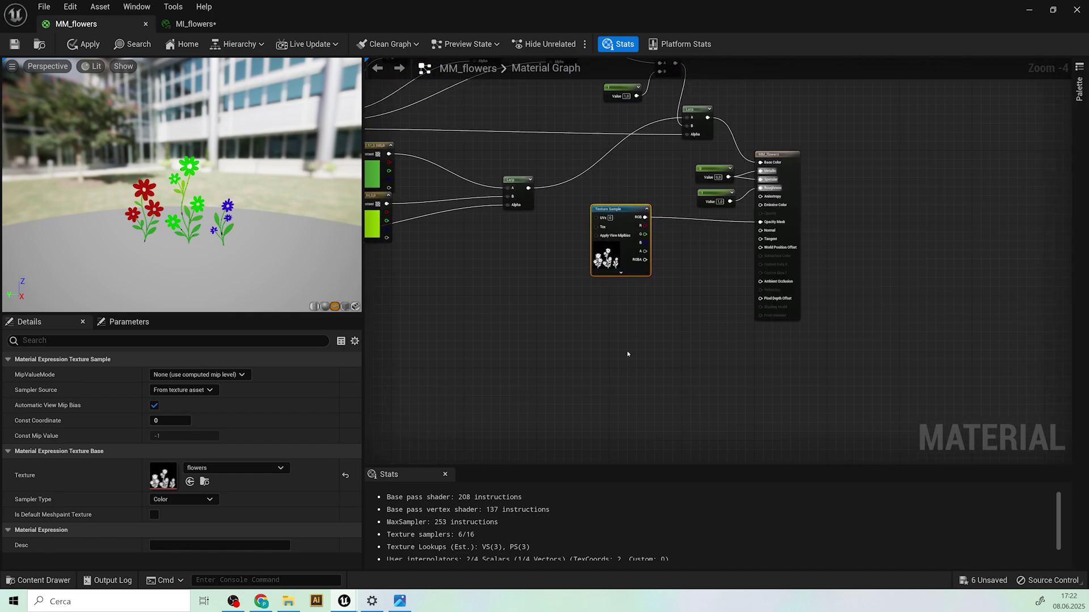
Step: Add a SimpleGrassWind node and place it below the flowers mask Texture Sample
right_click(658, 360)
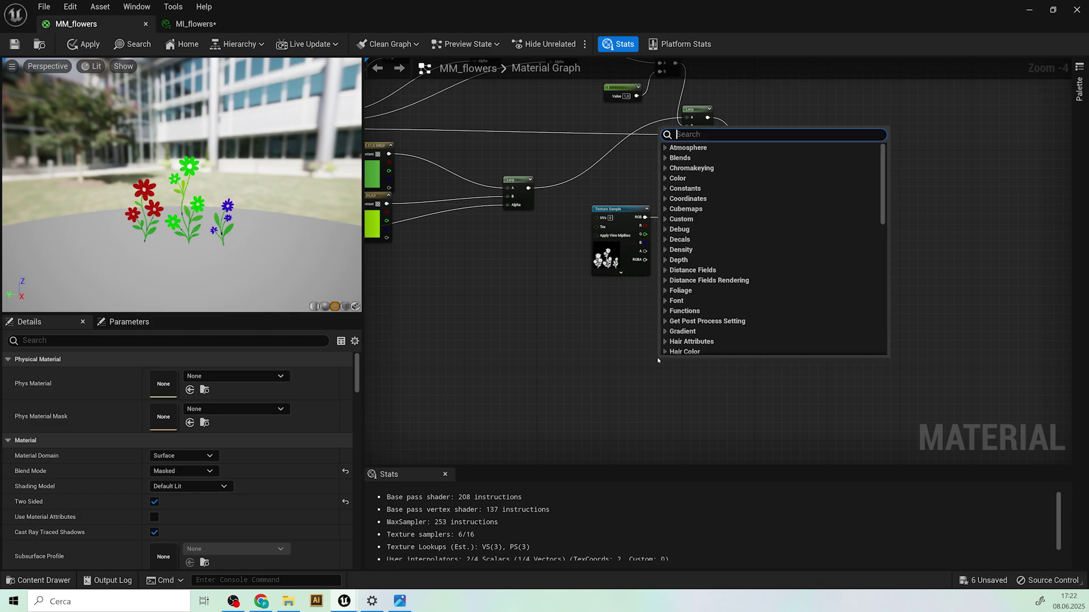
text(simpl)
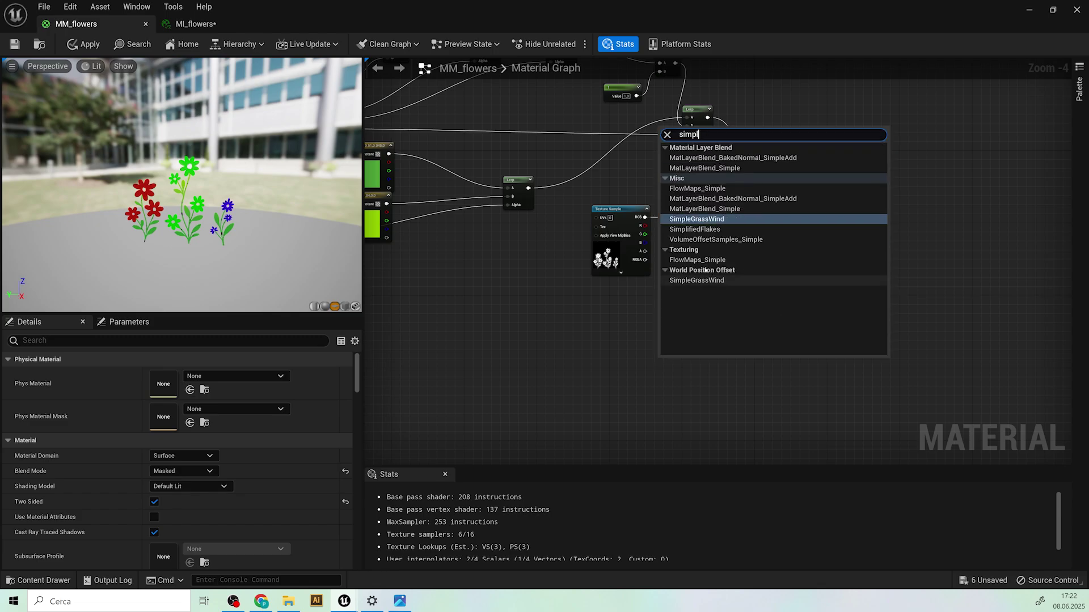
click(705, 220)
drag(693, 361, 604, 317)
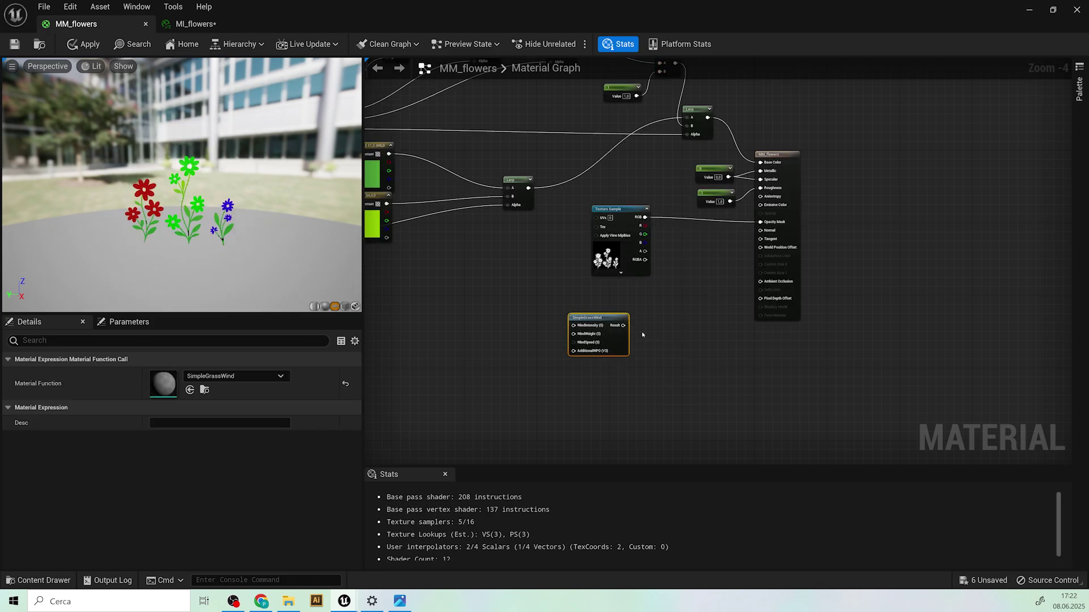
Step: Connect the SimpleGrassWind result to World Position Offset and promote its WindIntensity and WindWeight inputs to parameters placed beside the node
scroll(828, 357, up, 2)
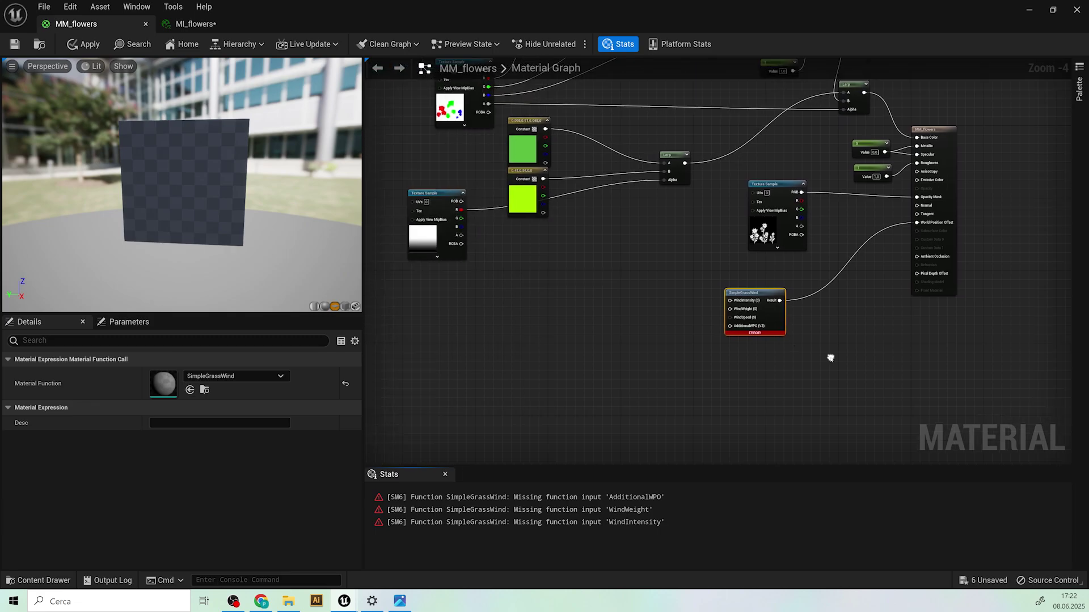
right_click(732, 305)
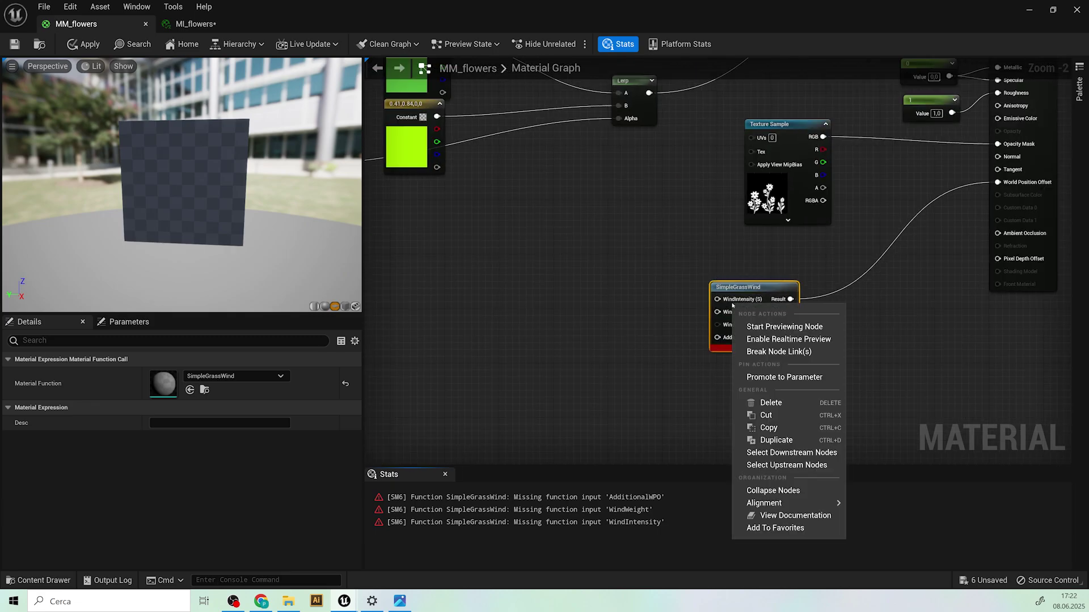
click(783, 377)
drag(667, 297, 613, 283)
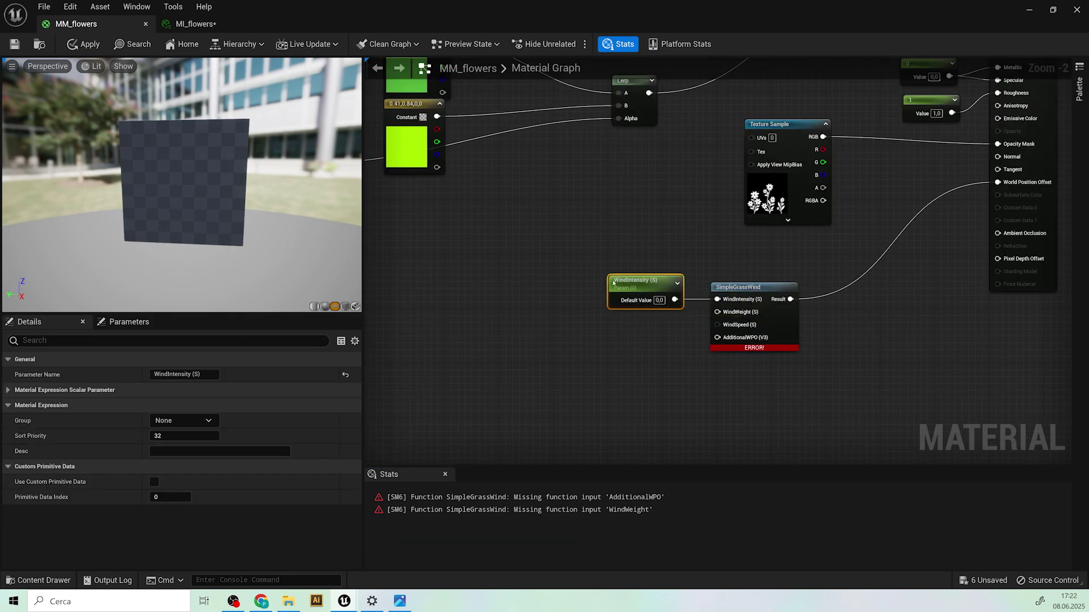
right_click(738, 318)
click(743, 389)
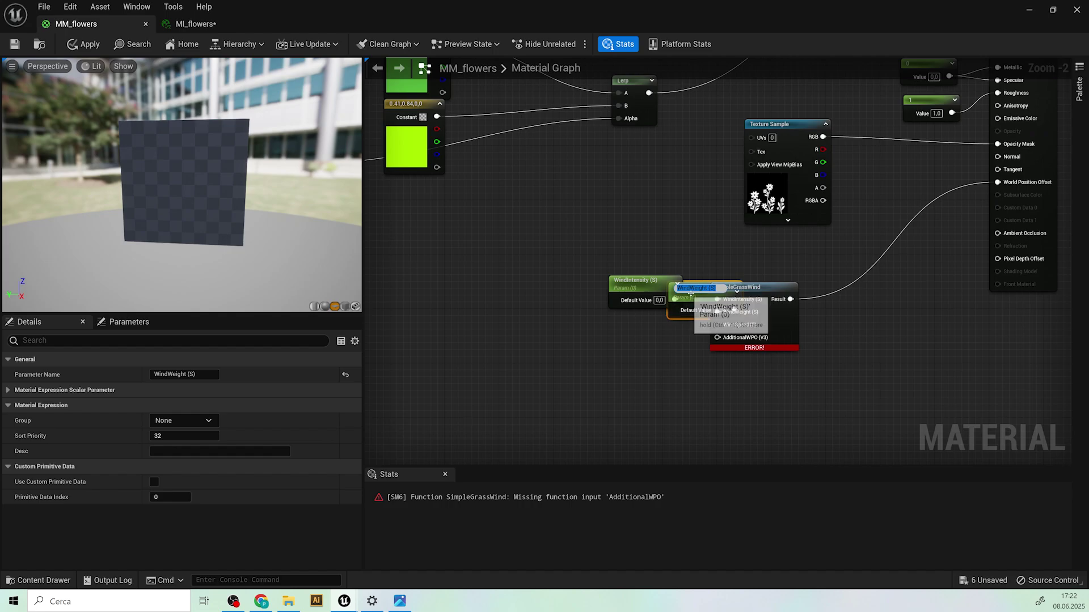
drag(701, 299, 622, 326)
Step: Promote the WindSpeed and AdditionalWPO inputs of SimpleGrassWind to parameters, place them below the other wind parameters, and save MM_flowers
right_click(718, 325)
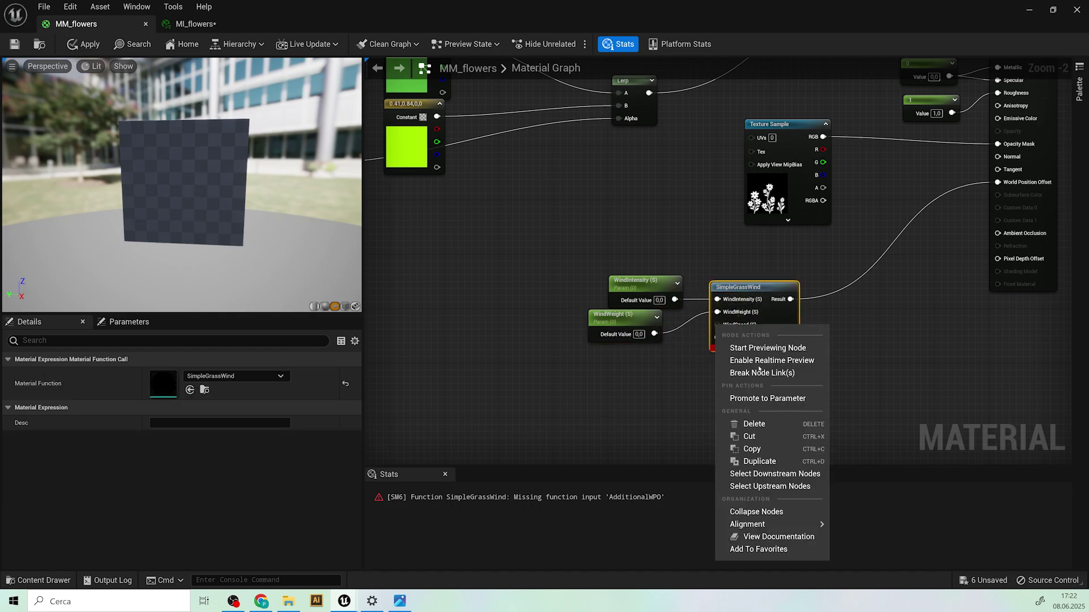
click(767, 398)
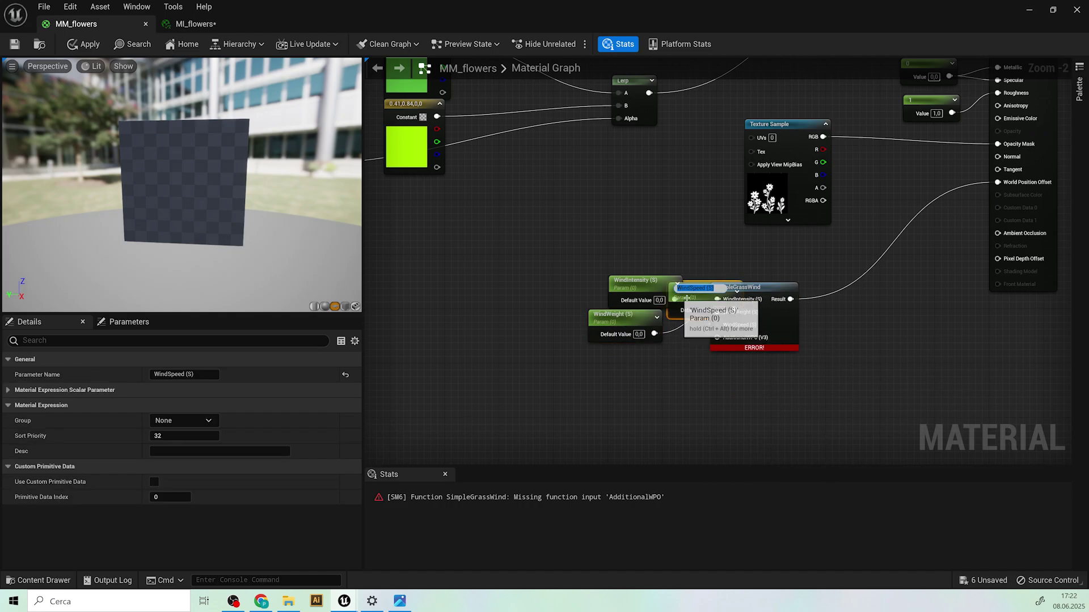
drag(709, 287, 598, 353)
right_click(720, 338)
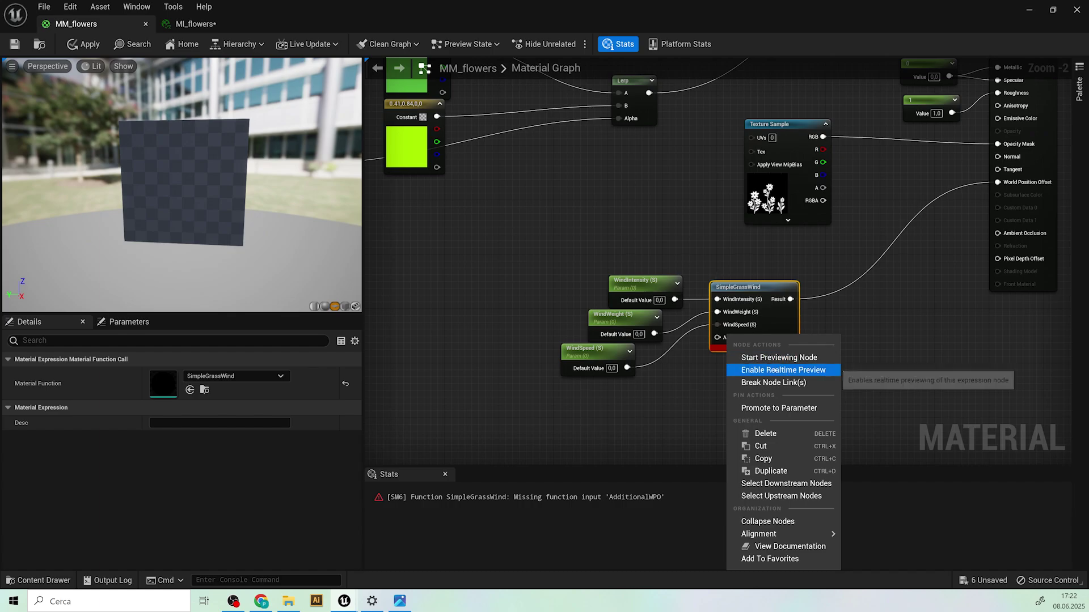
click(774, 408)
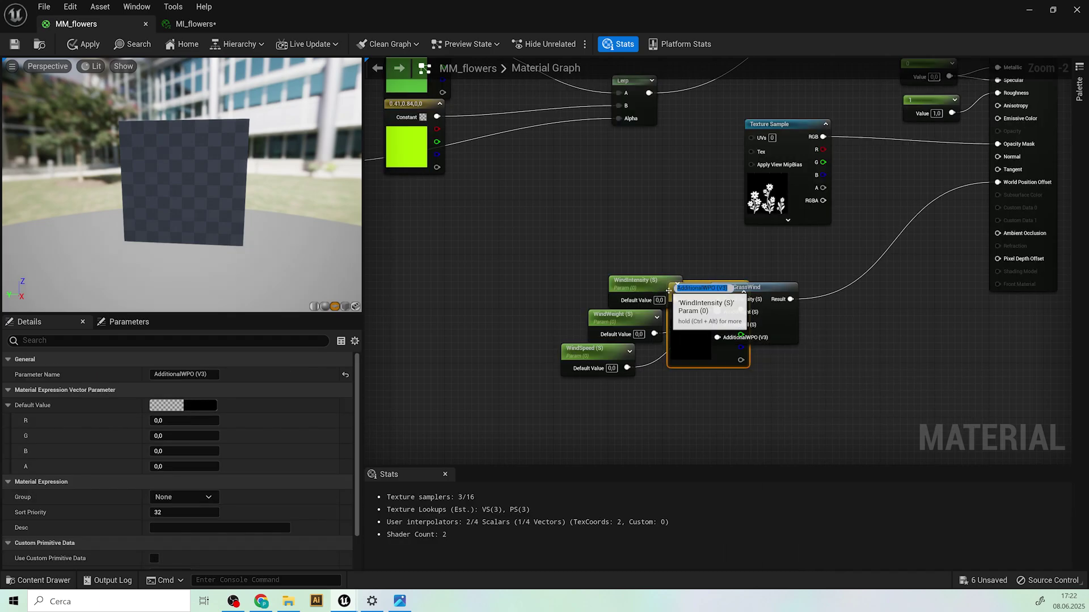
drag(675, 283, 616, 398)
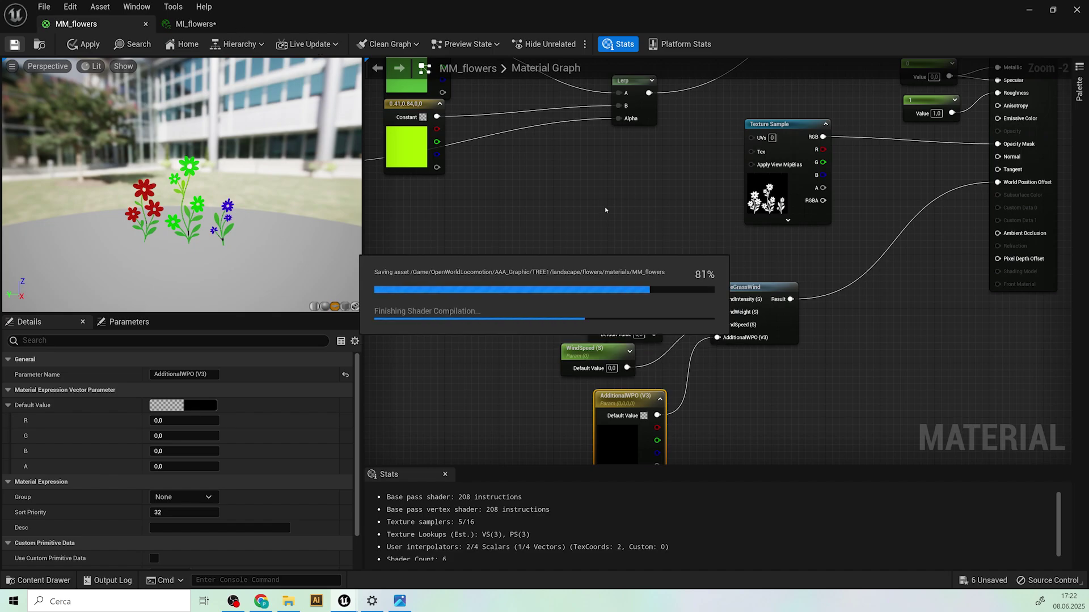
Step: Check the parameter list in MI_flowers and assign the color1 parameter of MM_flowers to a new group named color
click(192, 24)
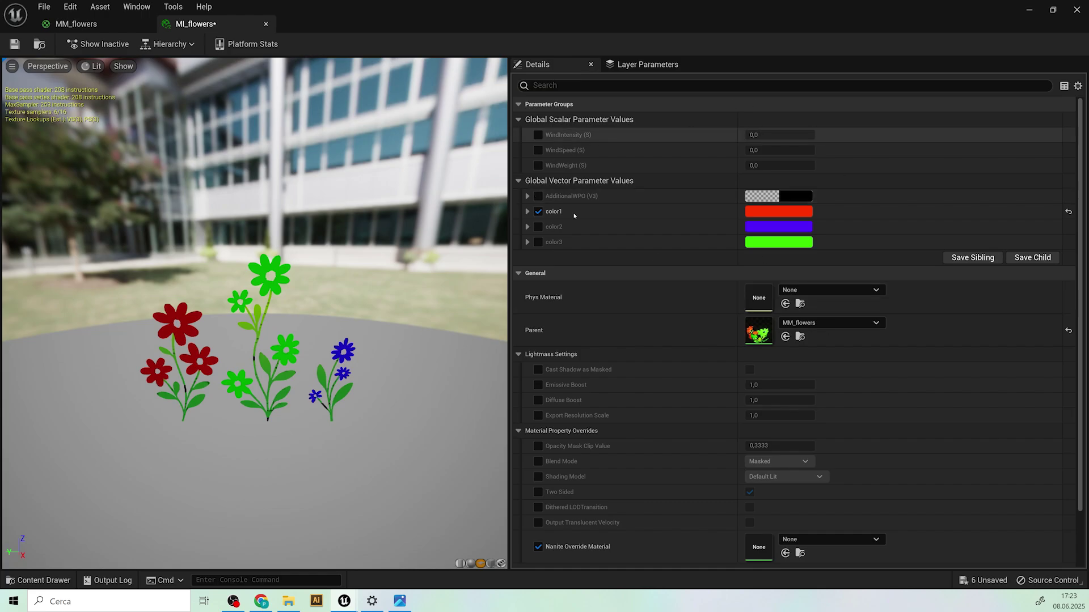
click(76, 24)
scroll(626, 269, down, 5)
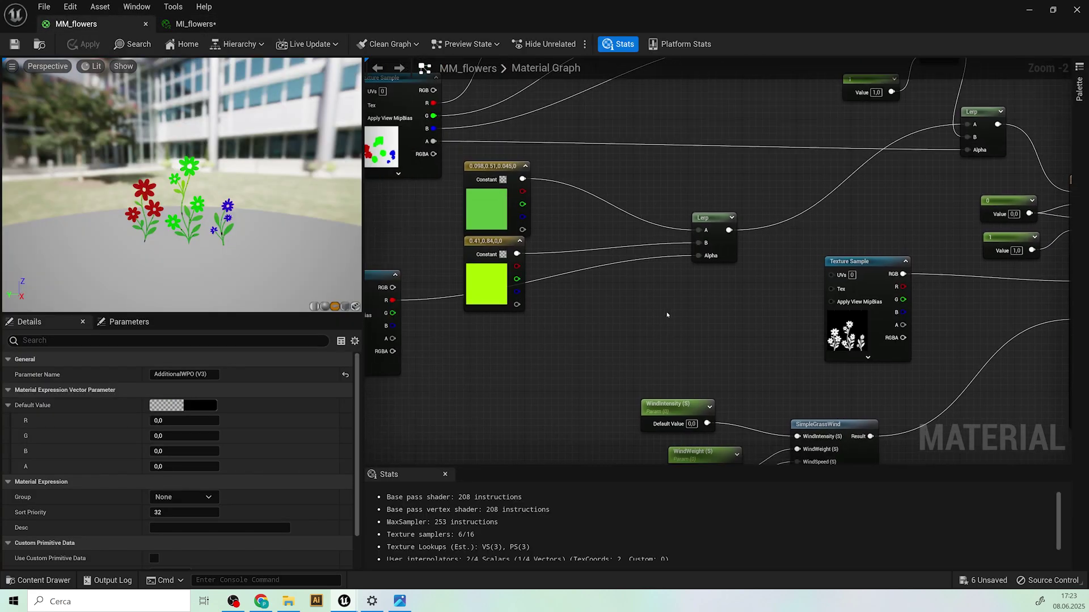
scroll(626, 268, up, 4)
click(530, 170)
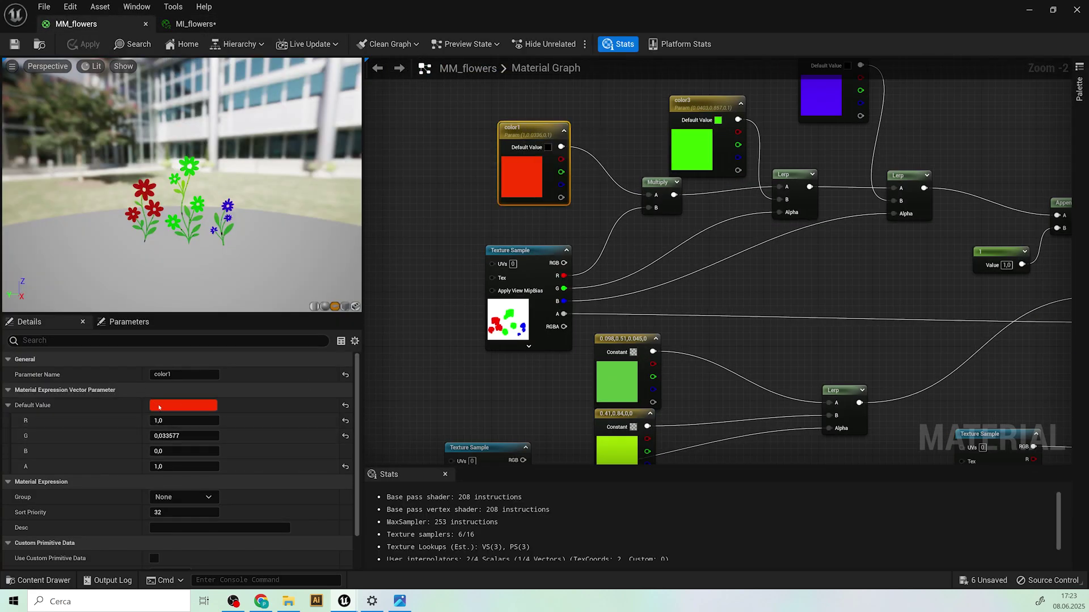
click(170, 497)
text(color)
click(535, 396)
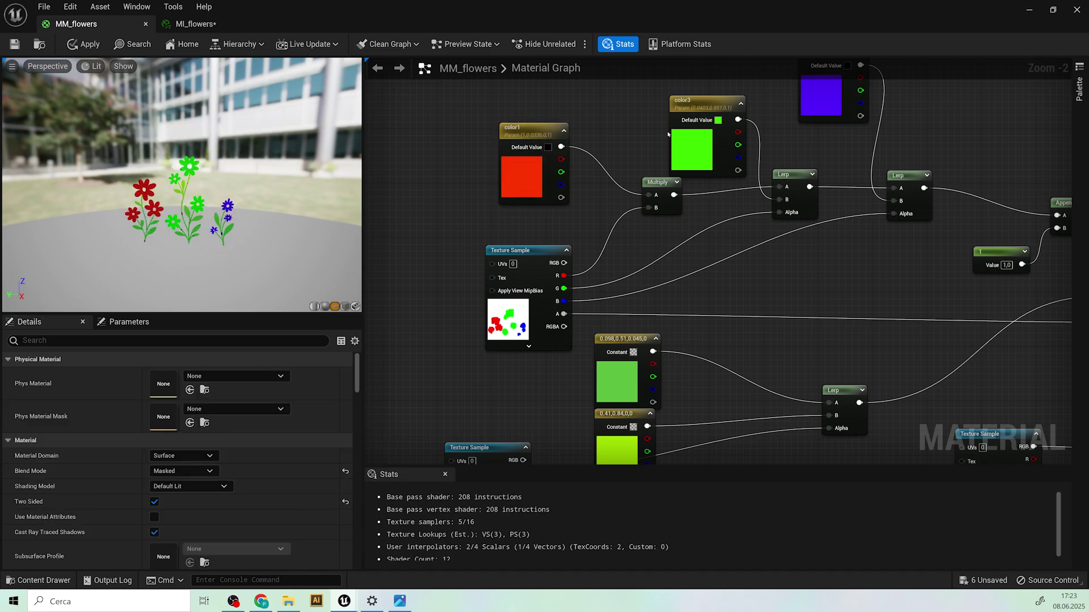
Step: Assign the color3 and color2 parameters to the existing color group
click(705, 108)
click(207, 498)
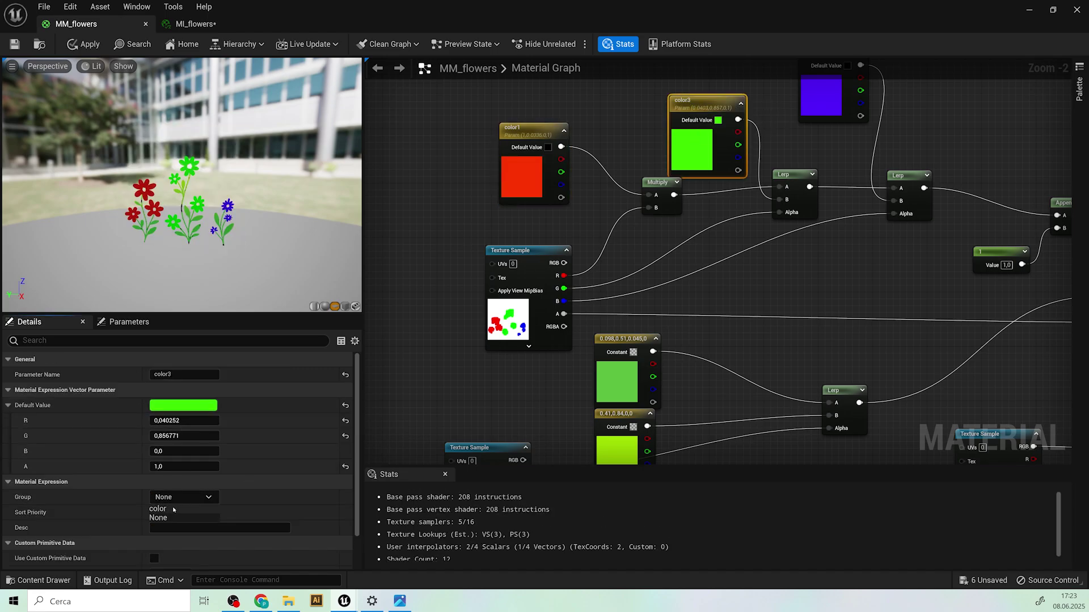
click(827, 108)
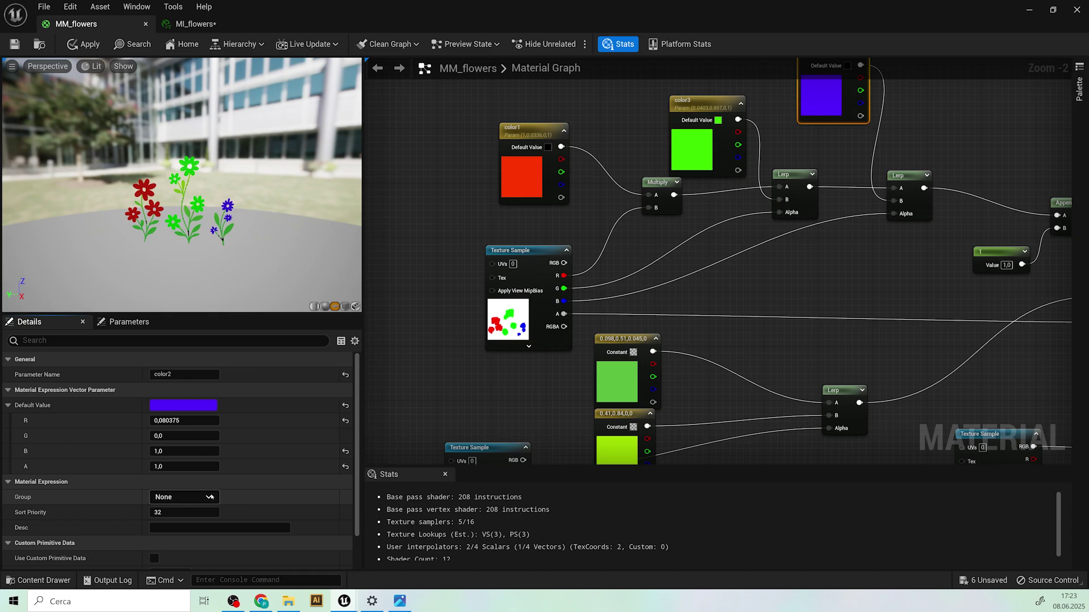
click(210, 497)
click(181, 512)
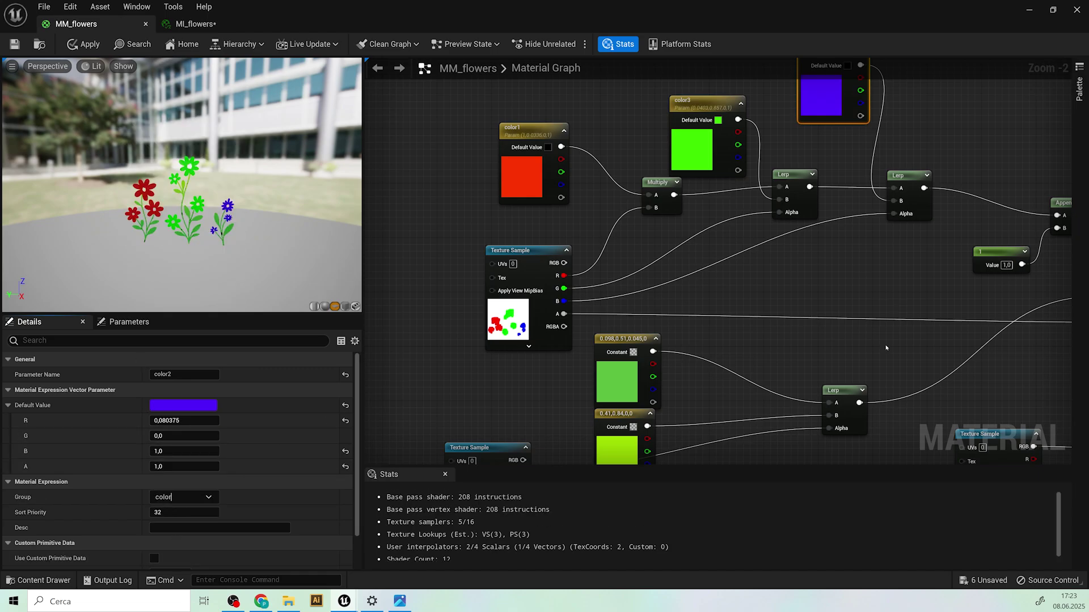
click(885, 349)
Step: Assign the WindIntensity parameter to a new group named wind
right_drag(885, 348, 745, 156)
scroll(723, 272, down, 2)
right_drag(693, 382, 712, 255)
scroll(712, 255, up, 2)
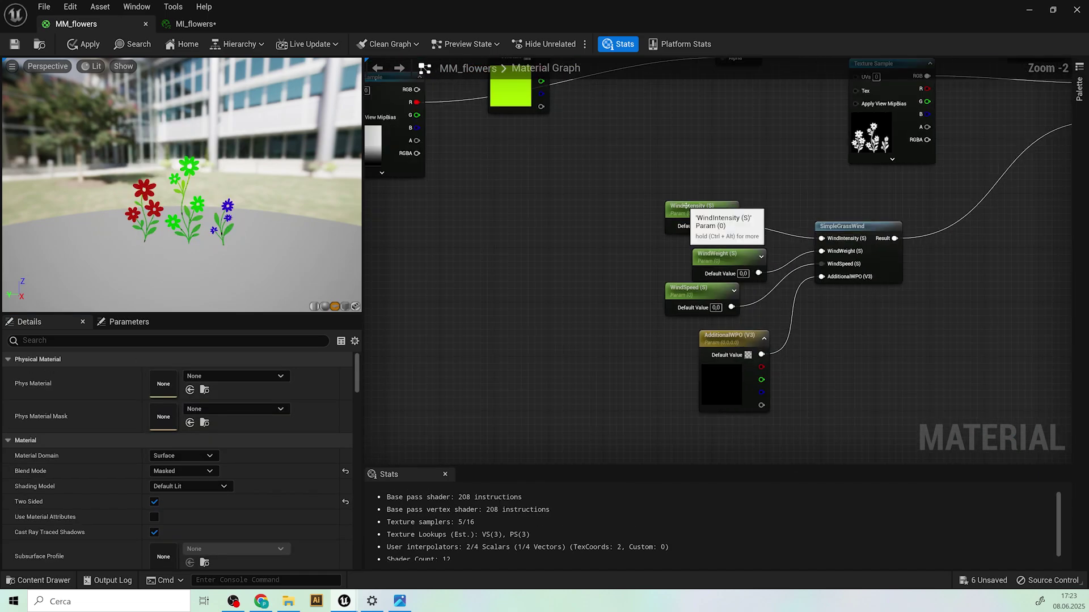
click(686, 206)
click(164, 420)
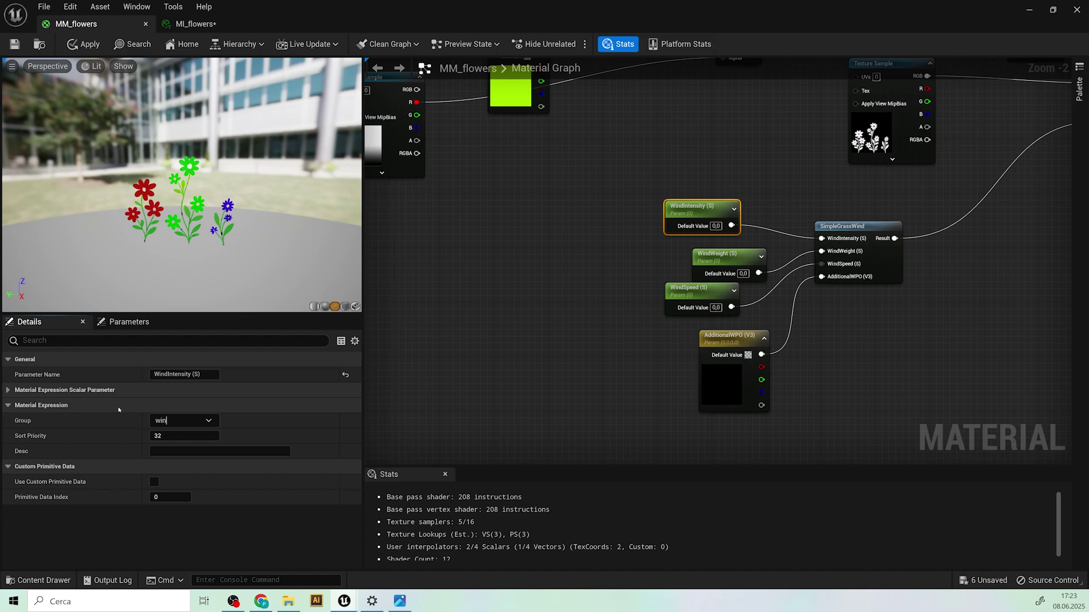
click(517, 292)
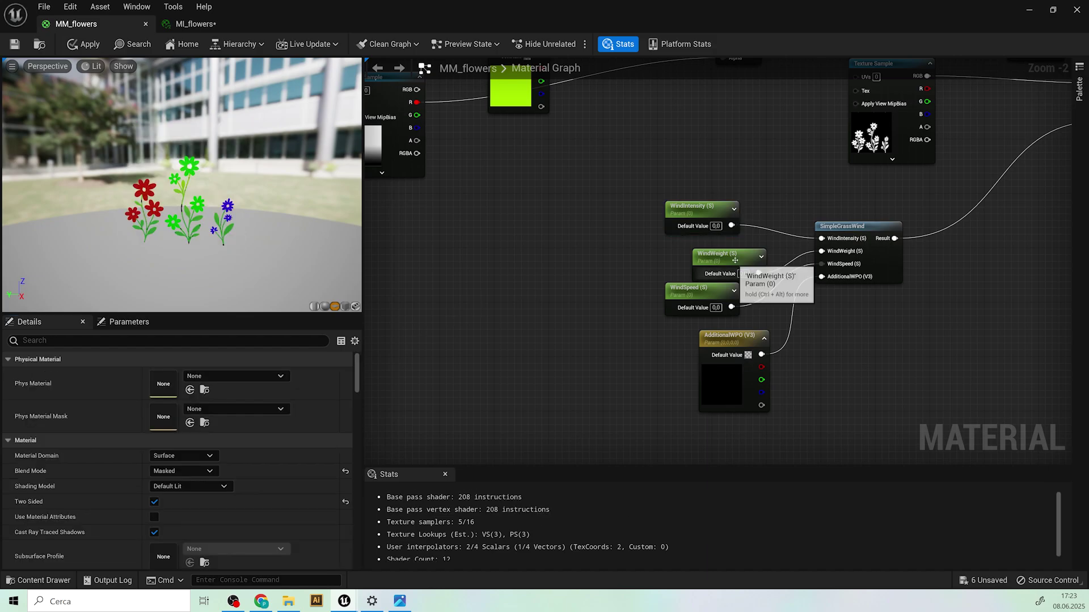
Step: Assign the WindWeight and WindSpeed parameters to the wind group
click(723, 256)
click(164, 420)
text(wind)
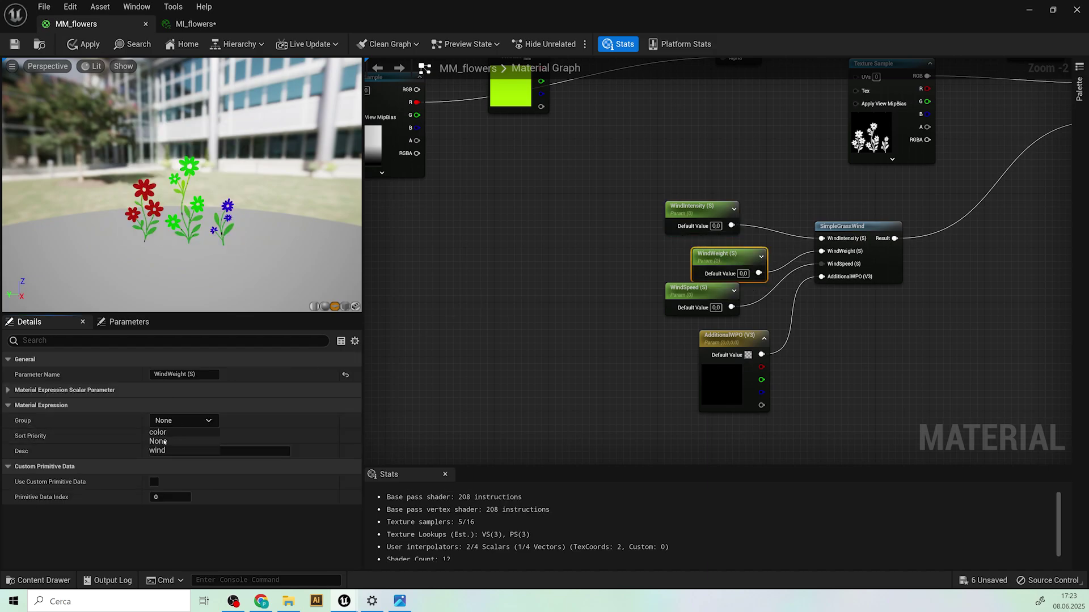
key(Return)
click(687, 288)
click(164, 420)
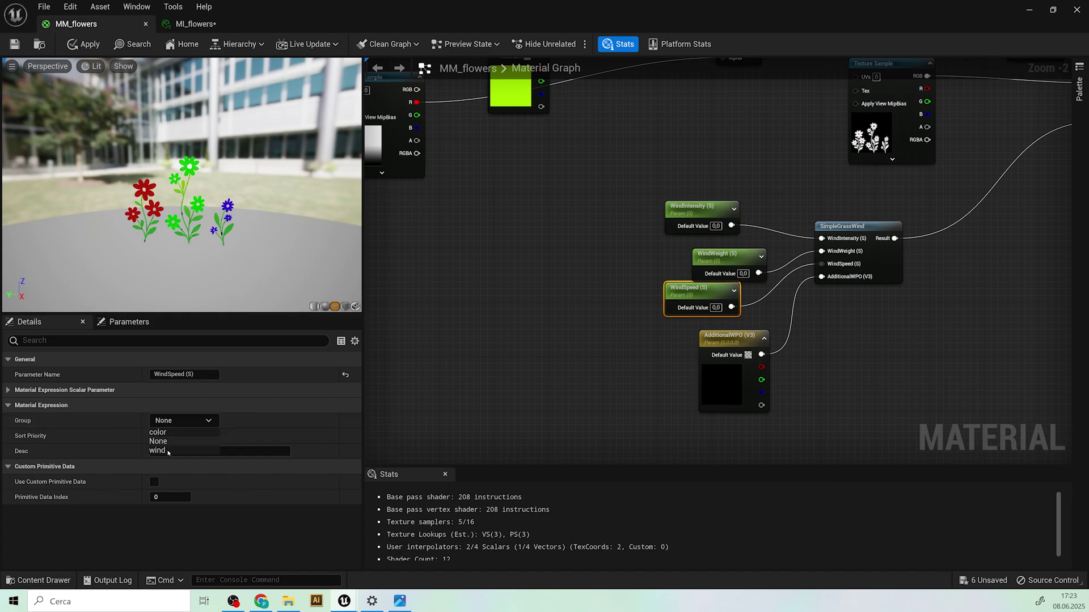
Step: Override the wind parameters in MI_flowers with WindIntensity about 0.296, WindSpeed about 0.468 and WindWeight about 0.98
click(187, 25)
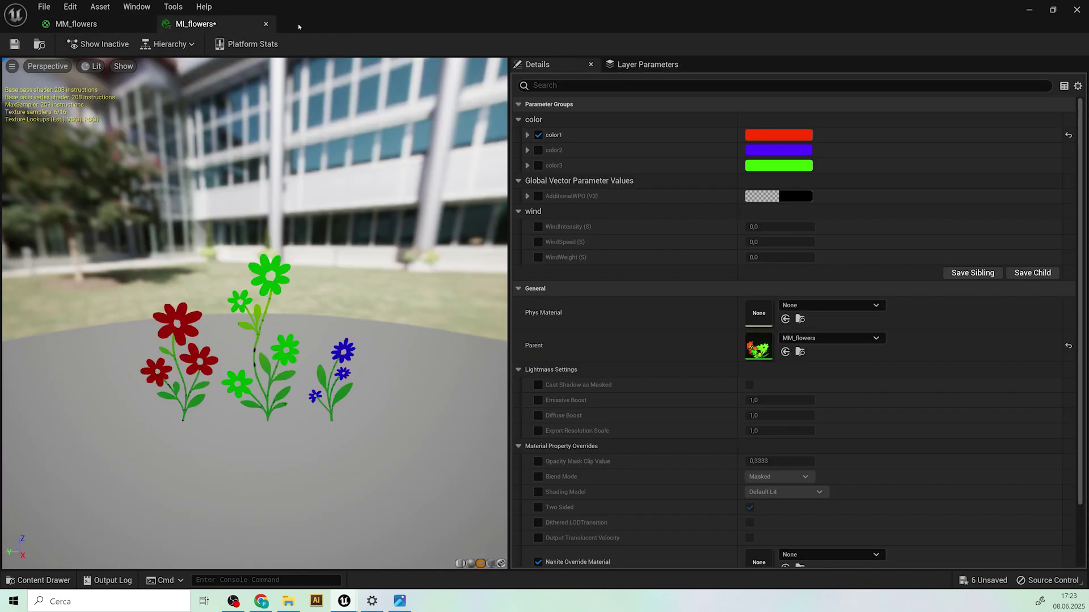
click(538, 226)
click(538, 242)
click(539, 258)
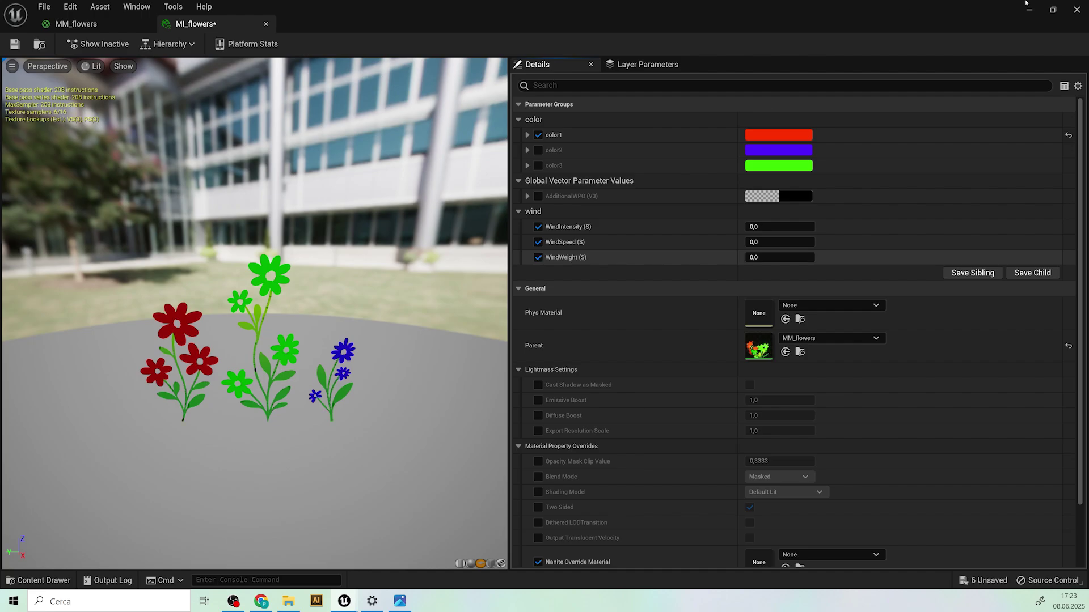
click(1053, 10)
drag(839, 249, 876, 280)
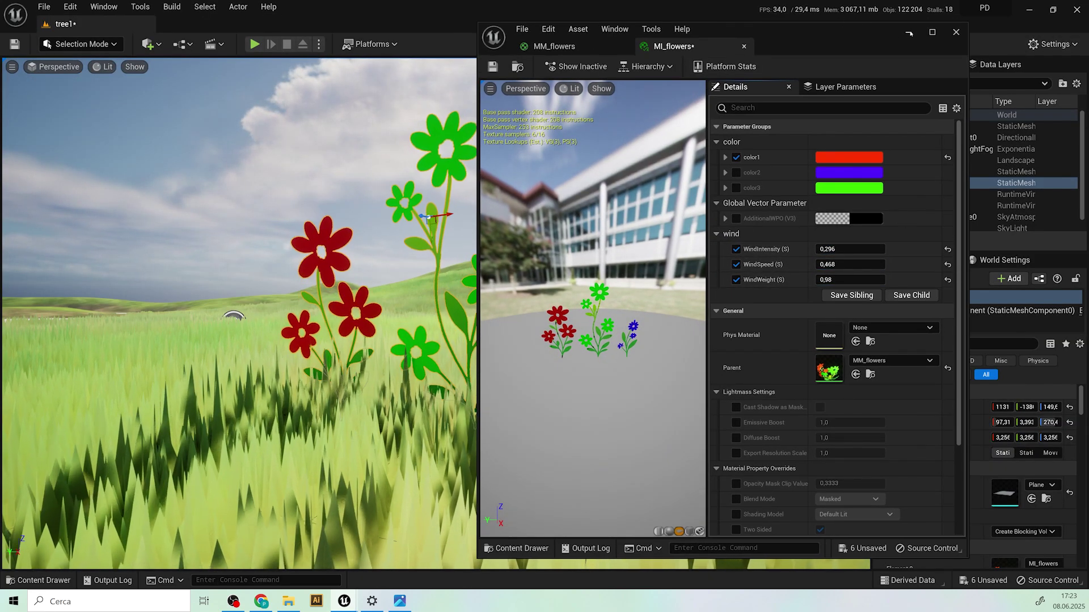
Step: Examine the wind movement of the flower plane in the tree1 level from near and far
right_drag(397, 170, 423, 169)
key(s)
key(w)
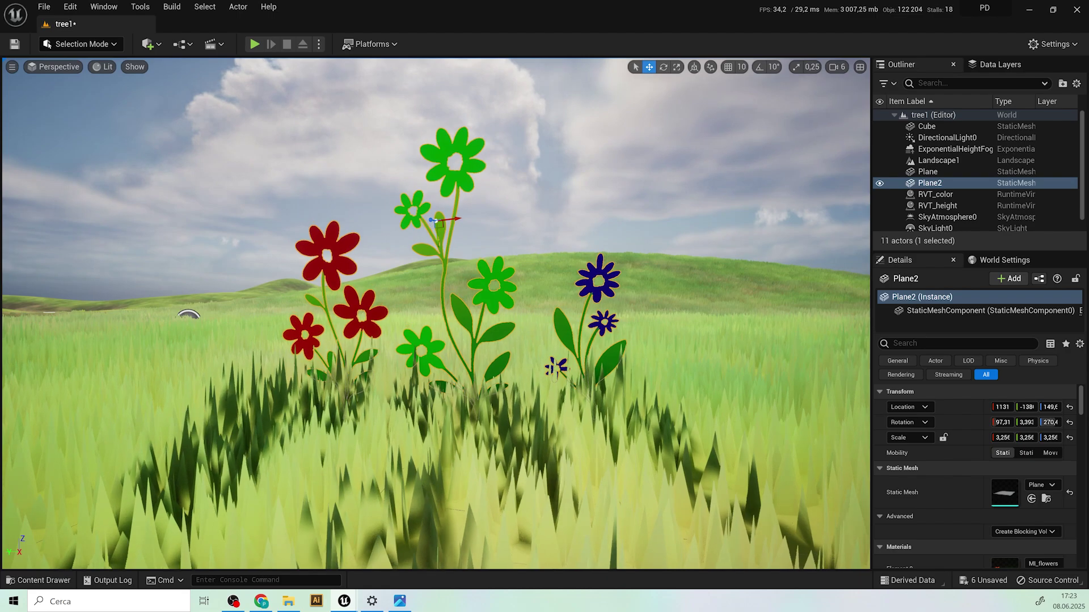
click(335, 130)
mouse_move(336, 130)
right_down()
mouse_move(336, 187)
mouse_move(335, 130)
right_up()
key(s)
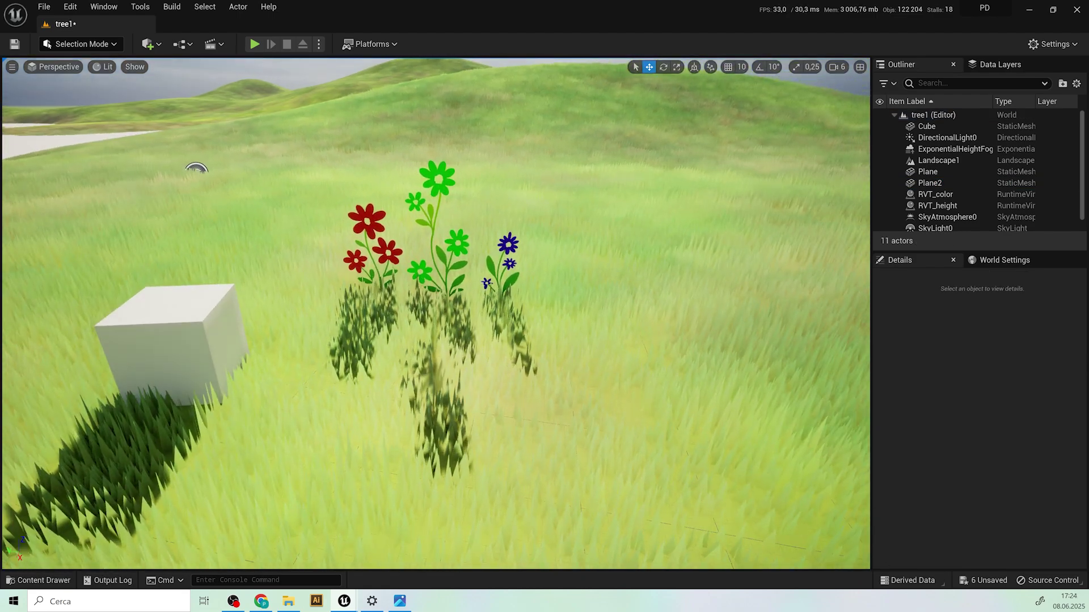
Step: Inspect the stem bases of the flower plane Plane2 up close and raise it to a Z location of about 163
click(455, 209)
right_drag(497, 225, 590, 177)
key(w)
drag(589, 306, 499, 255)
middle_drag(498, 307, 544, 358)
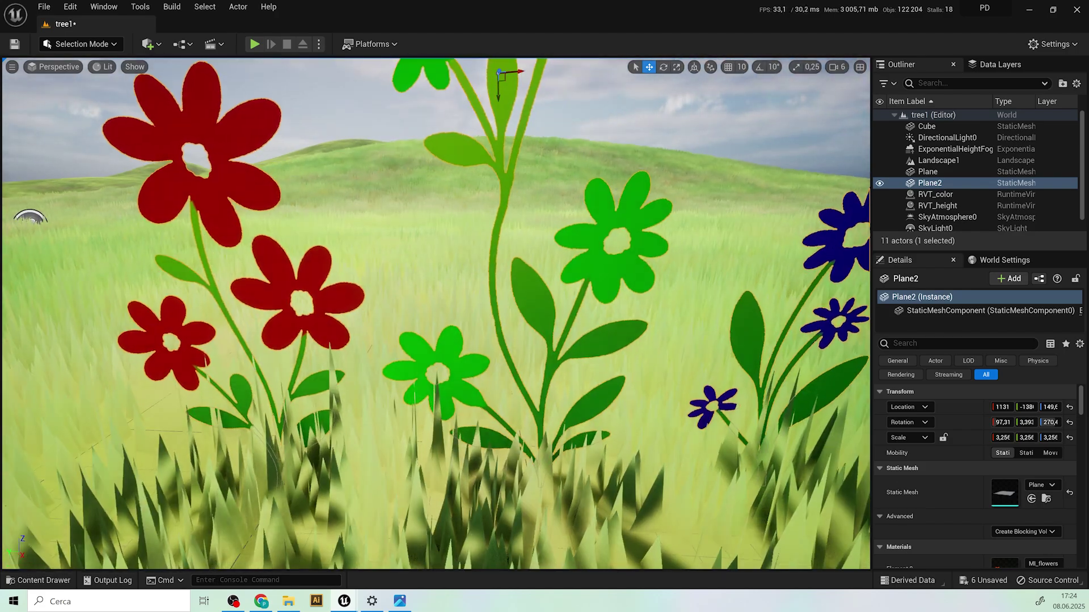
scroll(544, 358, up, 5)
scroll(544, 358, down, 8)
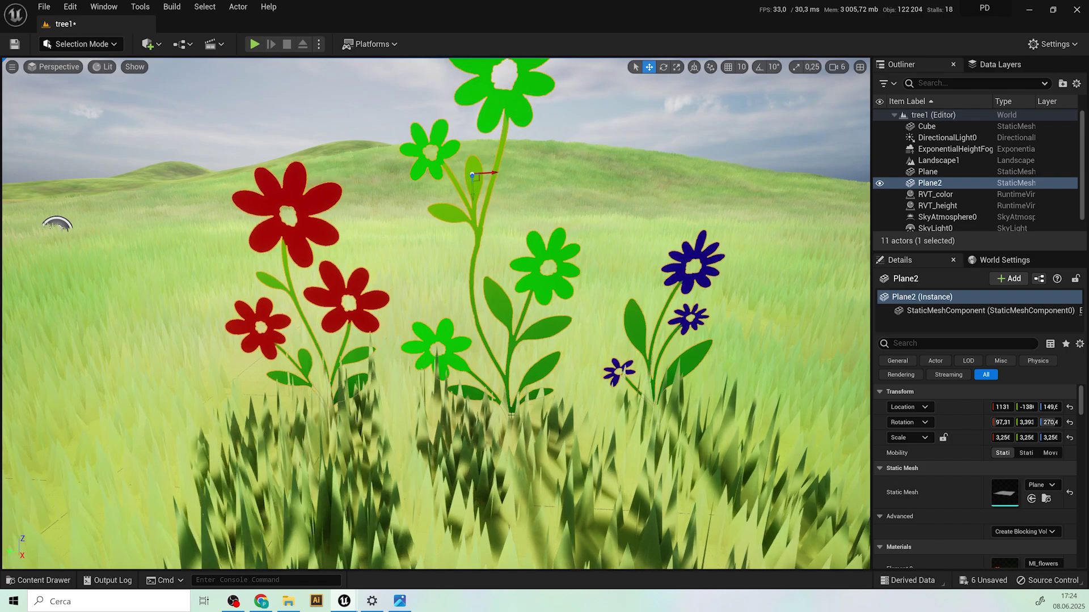
drag(473, 195, 472, 165)
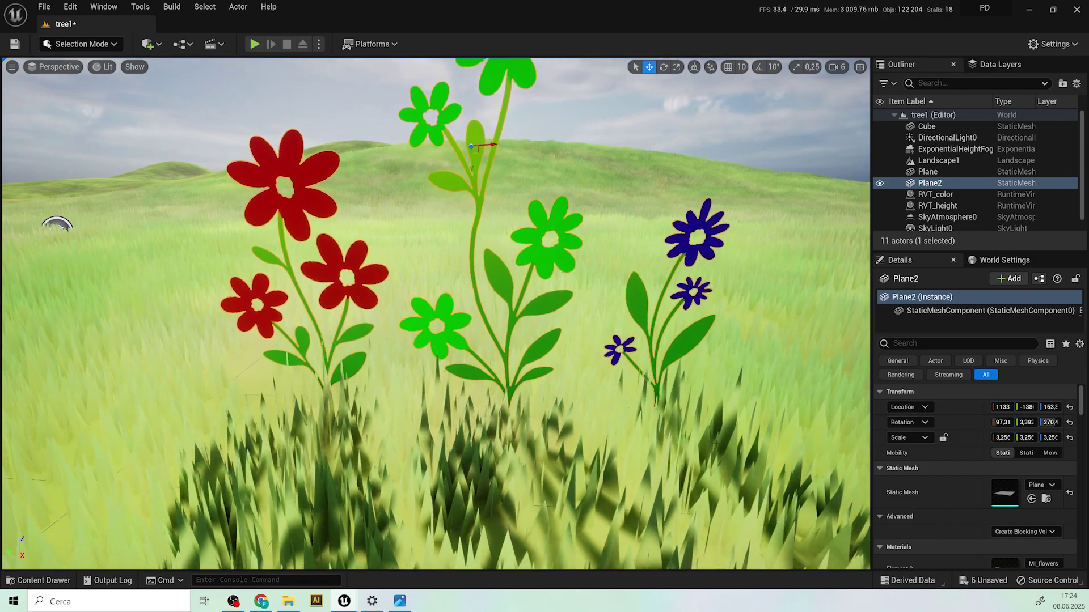
Step: Reopen MM_flowers from the flowers/materials folder and move the SimpleGrassWind node with its parameters down, away from the flowers mask
click(39, 579)
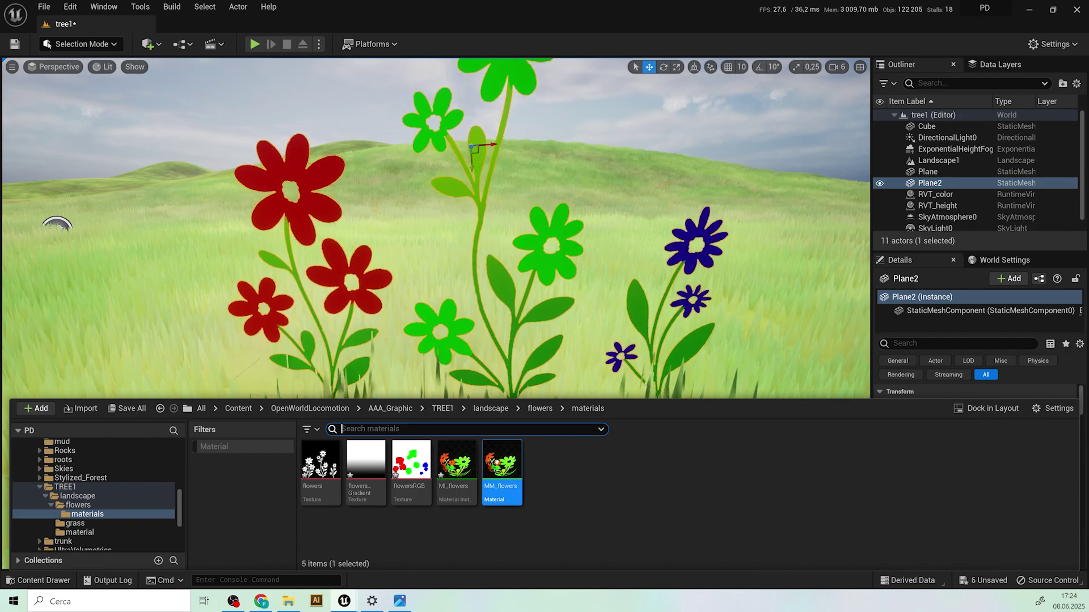
double_click(499, 464)
scroll(669, 295, down, 8)
right_drag(696, 310, 755, 279)
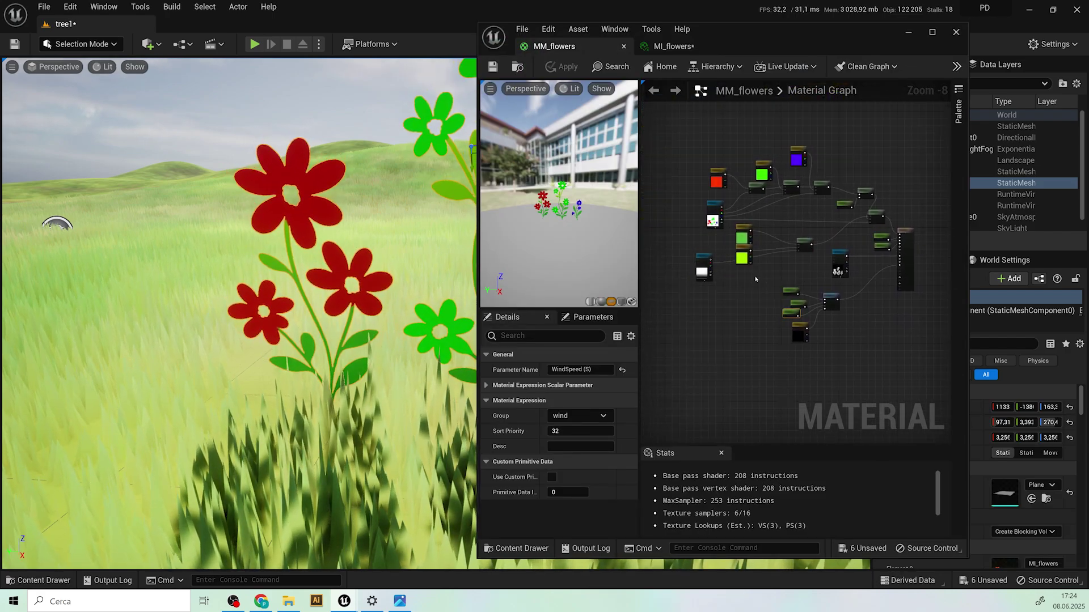
drag(835, 301, 807, 324)
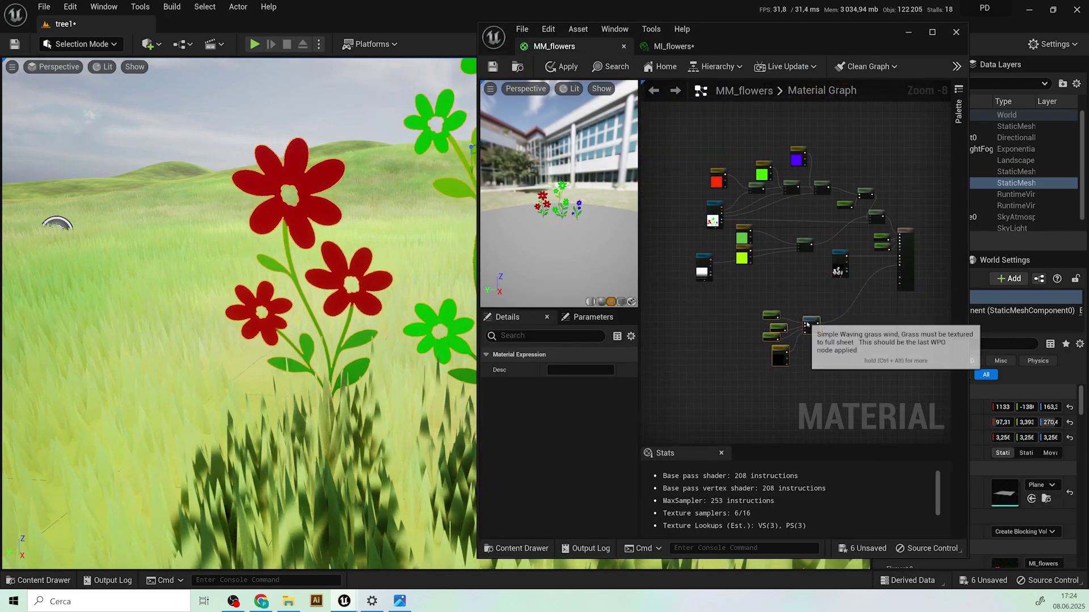
click(753, 343)
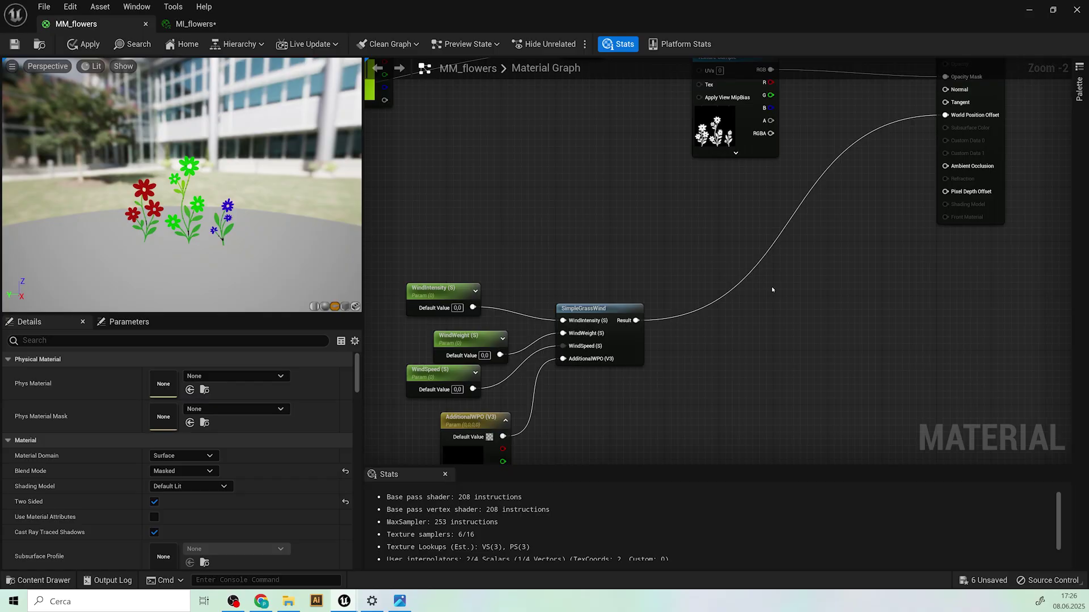
Step: Insert a Multiply node between the SimpleGrassWind result and World Position Offset, and add a TextureCoordinate node above the wind parameters
click(772, 289)
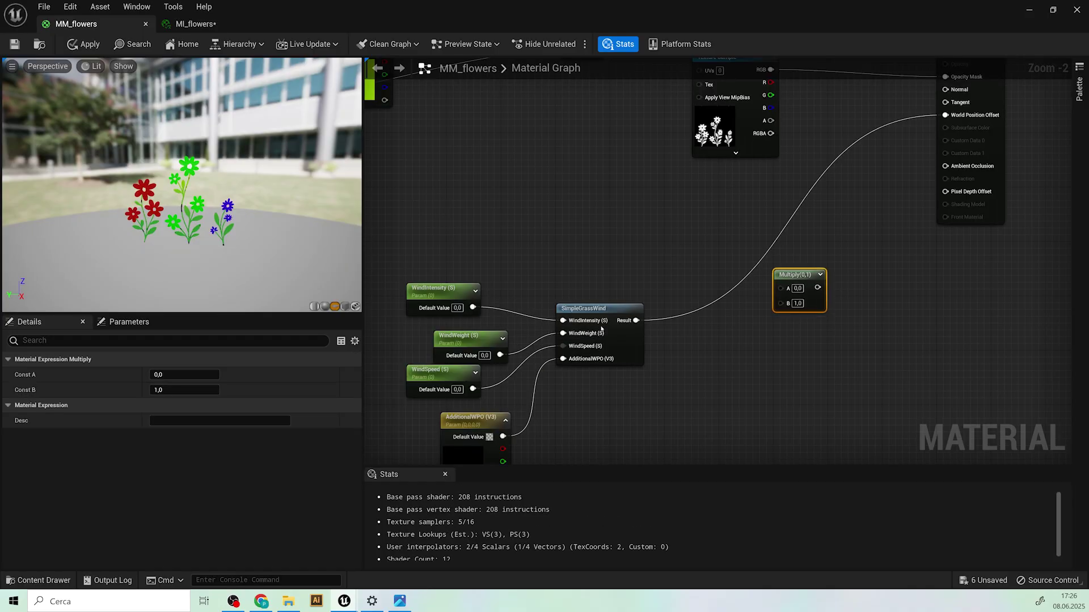
drag(815, 287, 698, 220)
right_drag(525, 173, 566, 243)
right_click(582, 235)
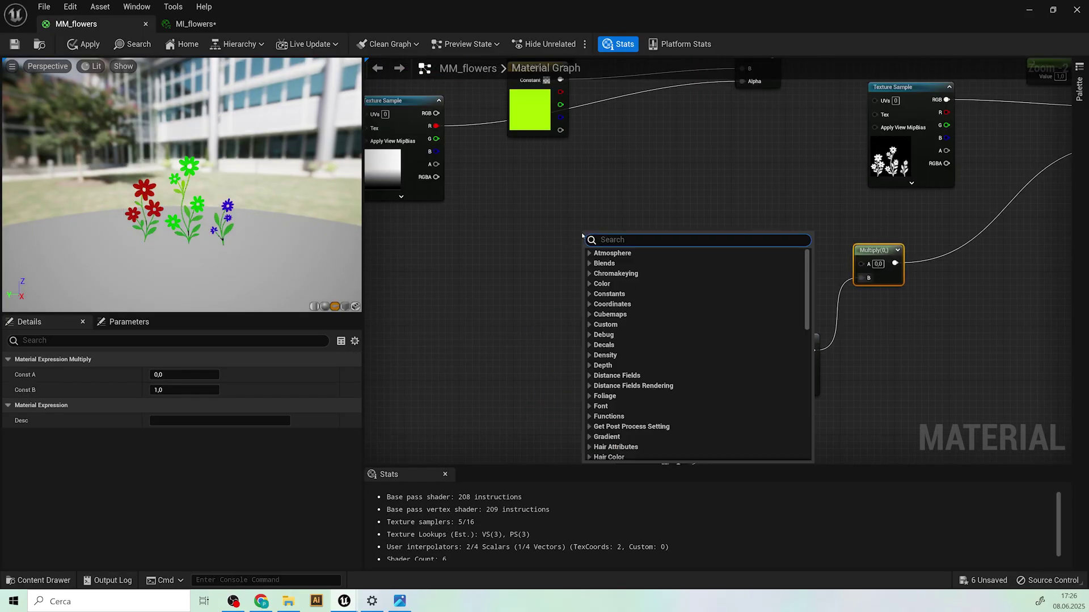
text(texture)
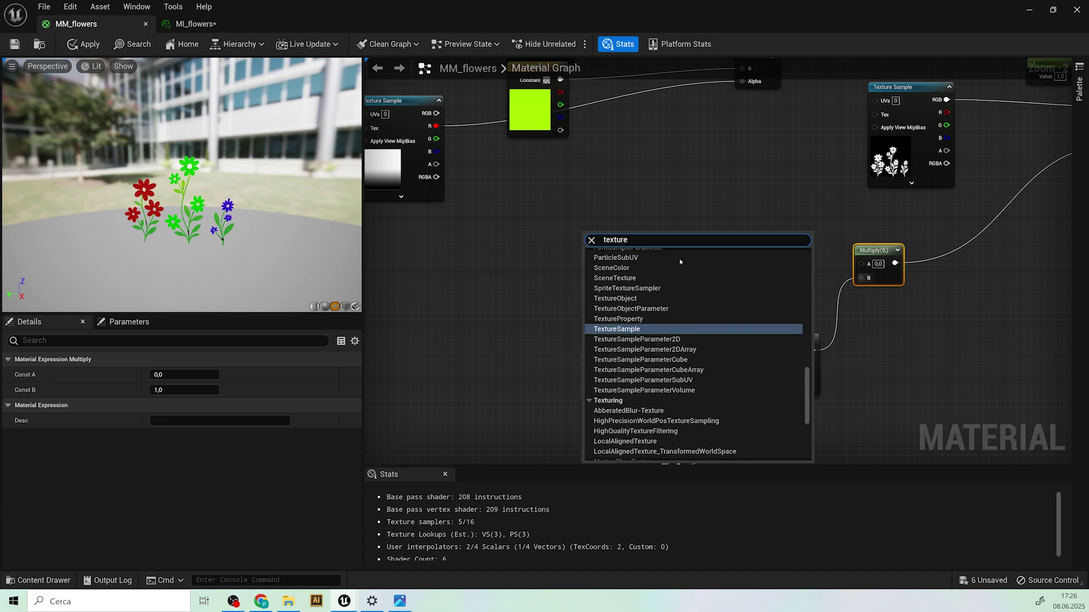
key(BackSpace)
key(BackSpace)
key(BackSpace)
key(BackSpace)
text(coord)
key(Return)
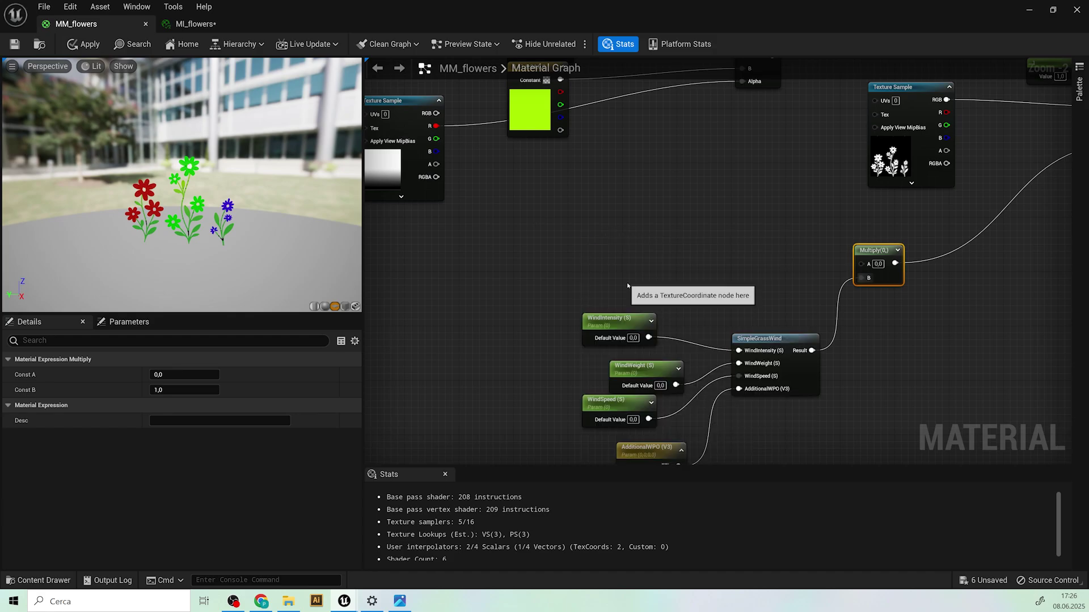
Step: Connect the texture coordinate to a new ComponentMask node that passes only the G channel
drag(652, 250, 748, 257)
text(mask)
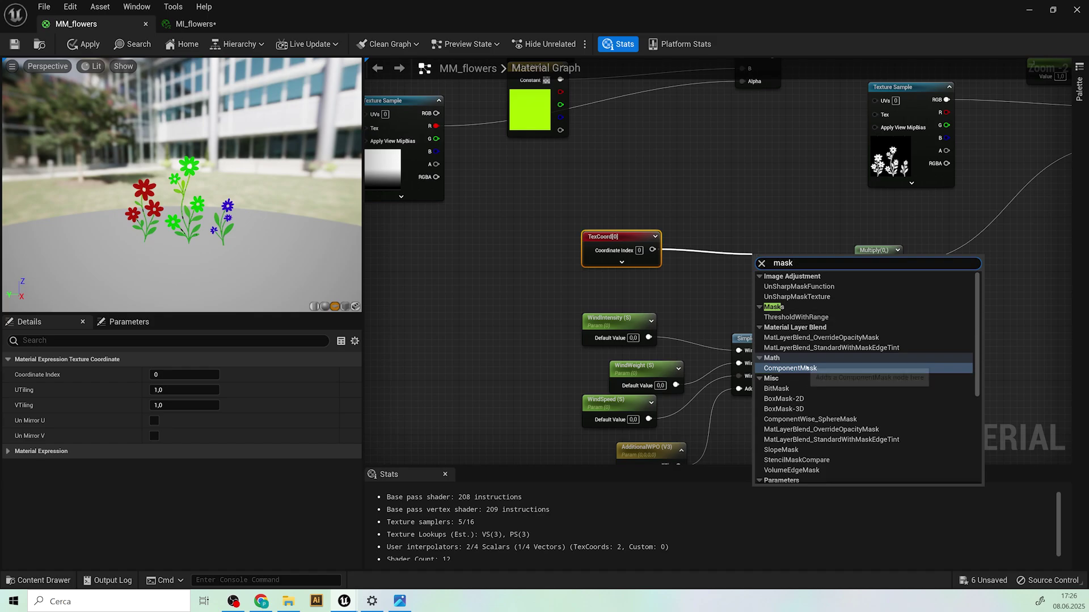
click(807, 368)
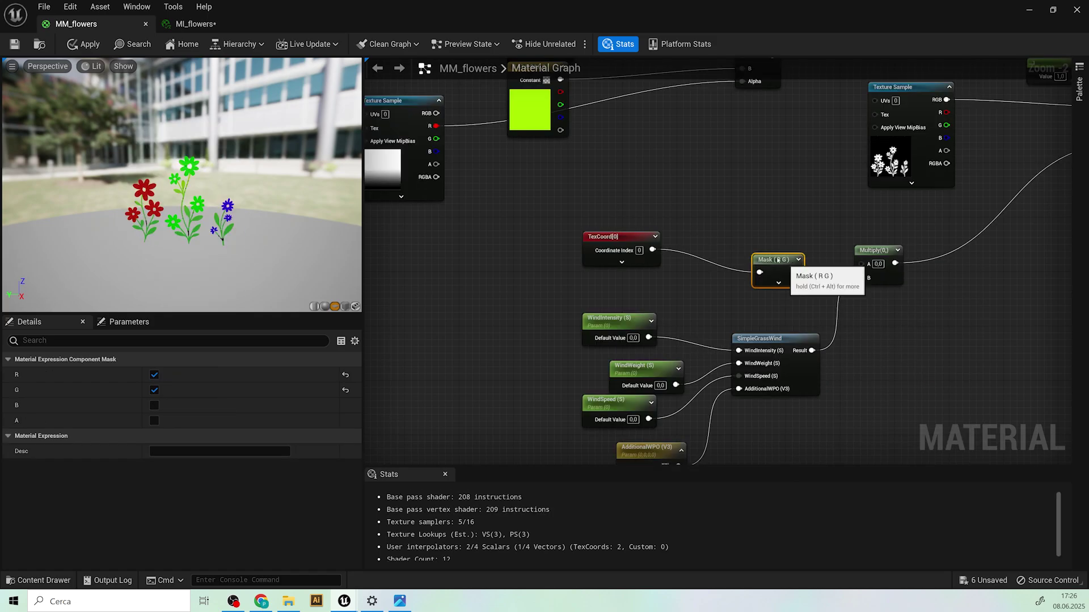
mouse_move(778, 260)
mouse_down()
mouse_move(730, 231)
mouse_move(790, 245)
mouse_up()
click(729, 253)
Step: Feed the masked G channel through a OneMinus node into the Multiply's A input and save the material
text(one)
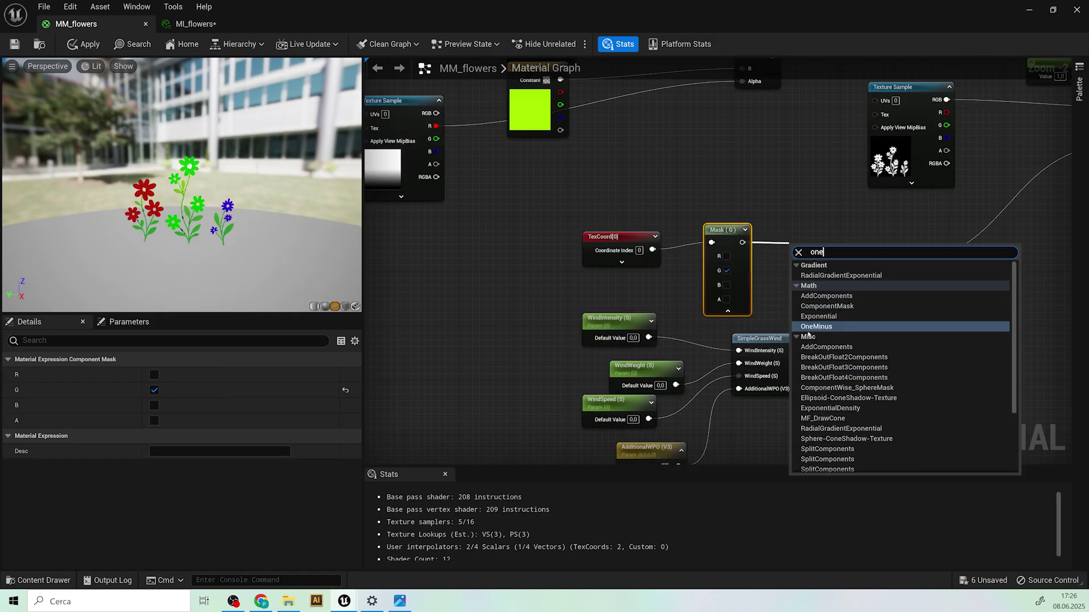
click(811, 327)
drag(868, 265, 864, 264)
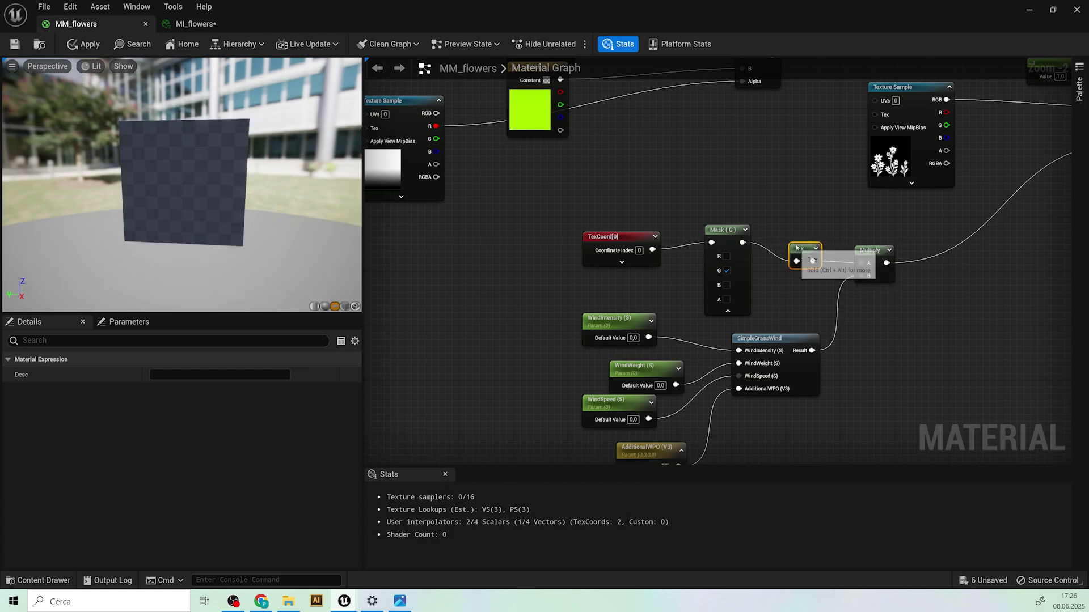
drag(613, 244, 620, 244)
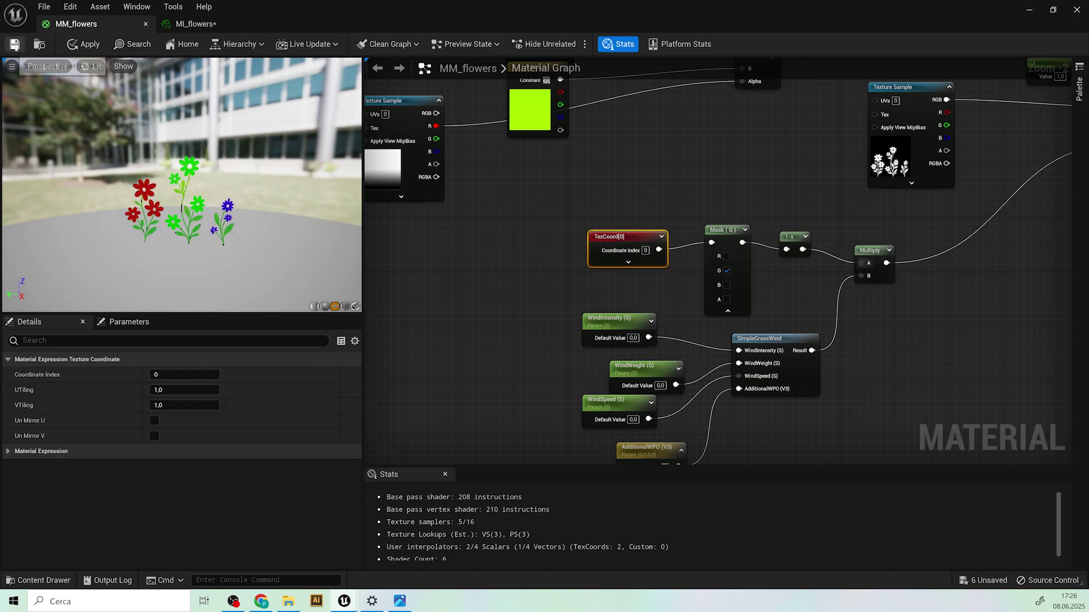
click(33, 46)
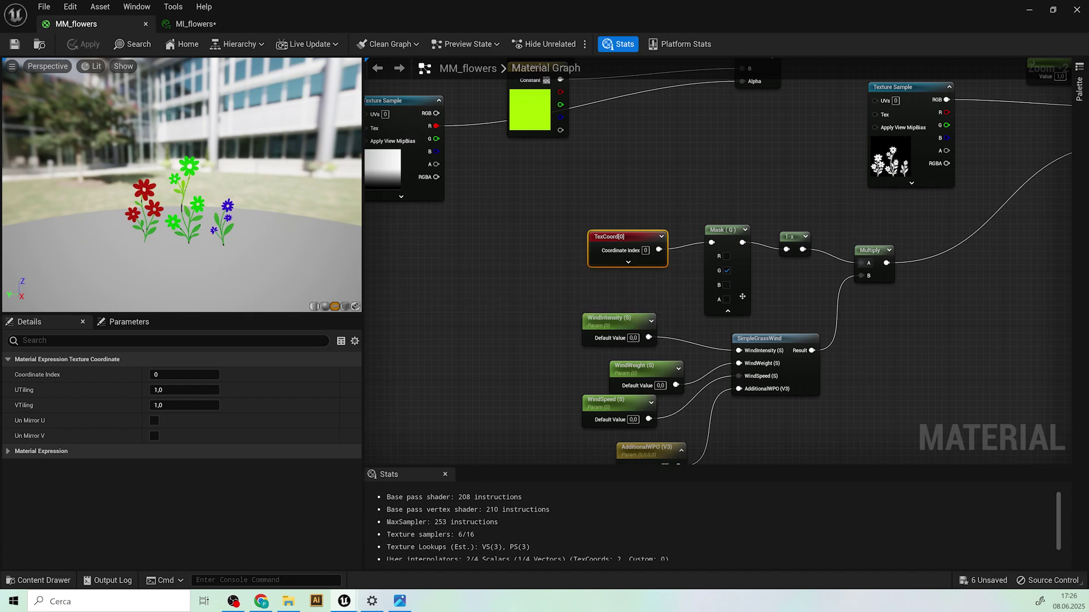
Step: Examine how the flower plane moves in the wind in the tree1 level and check the flowers/test assets
click(1029, 10)
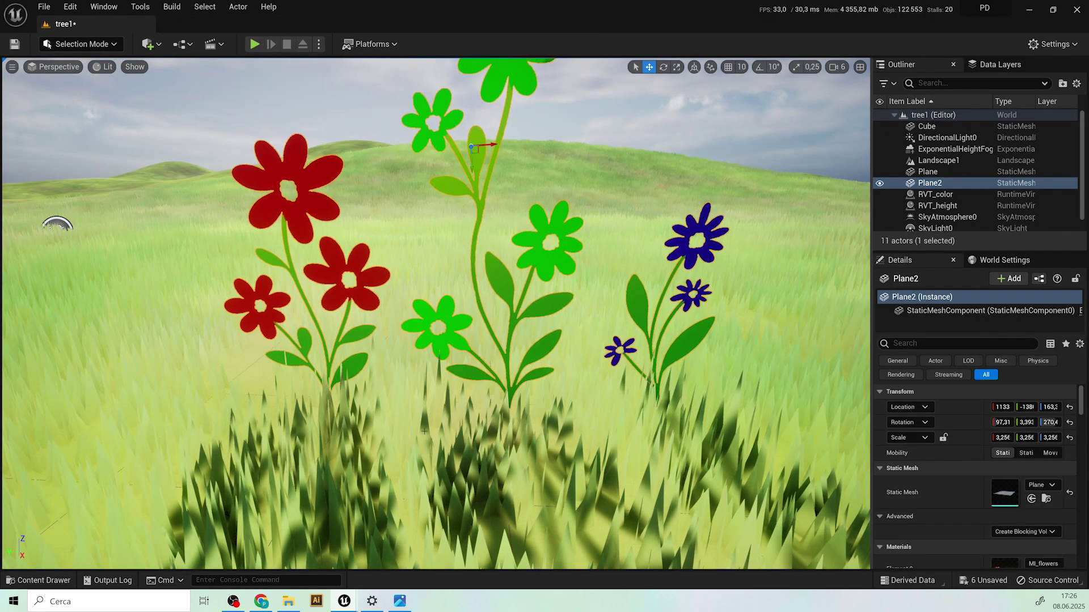
right_drag(666, 394, 655, 338)
key(s)
key(w)
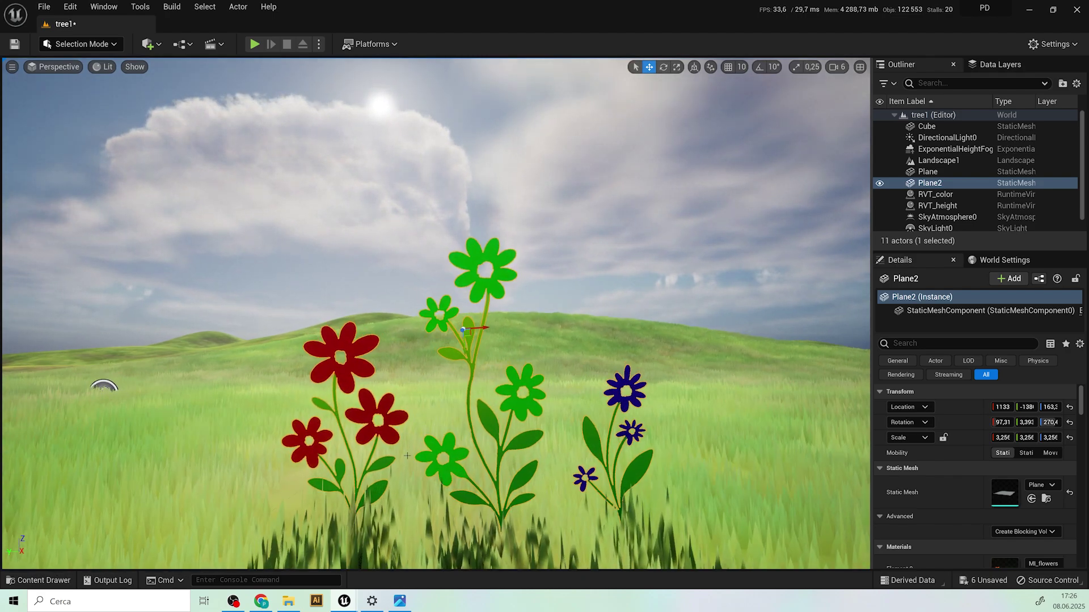
click(43, 580)
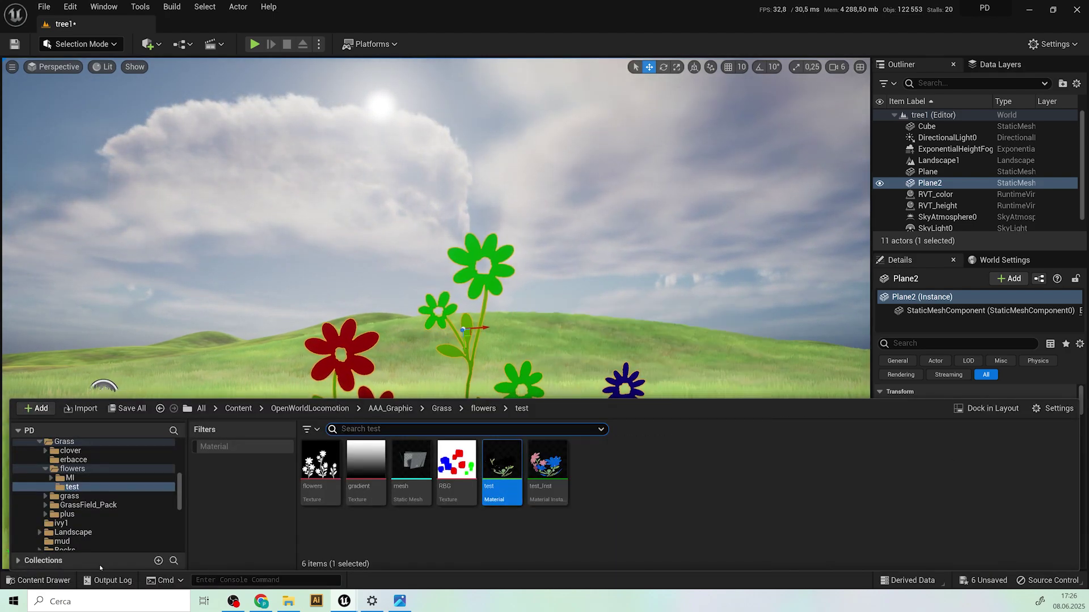
key(ctrl+space)
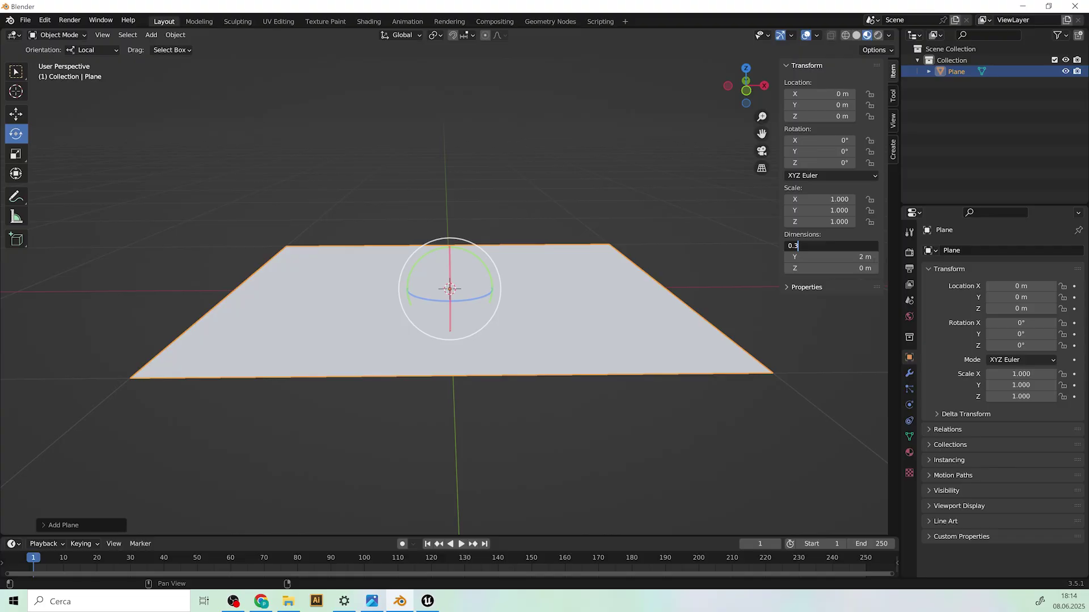
Step: Switch to Blender and set the new plane's X and Y dimensions to 0.3 m
key(Tab)
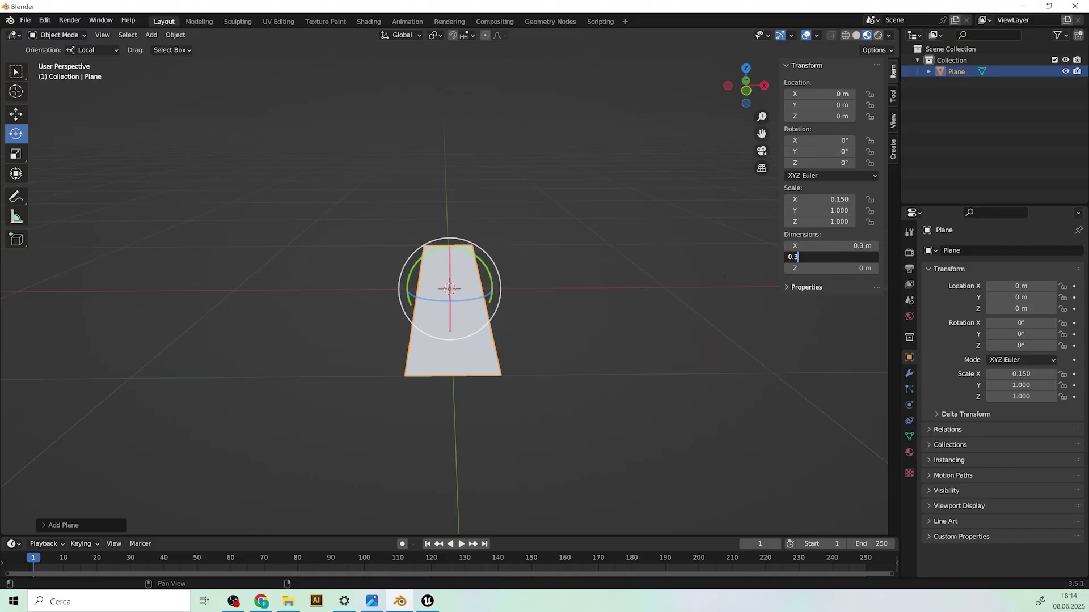
key(Return)
middle_drag(552, 254, 559, 295)
Step: Create a new material for the plane in the Shading workspace
click(369, 22)
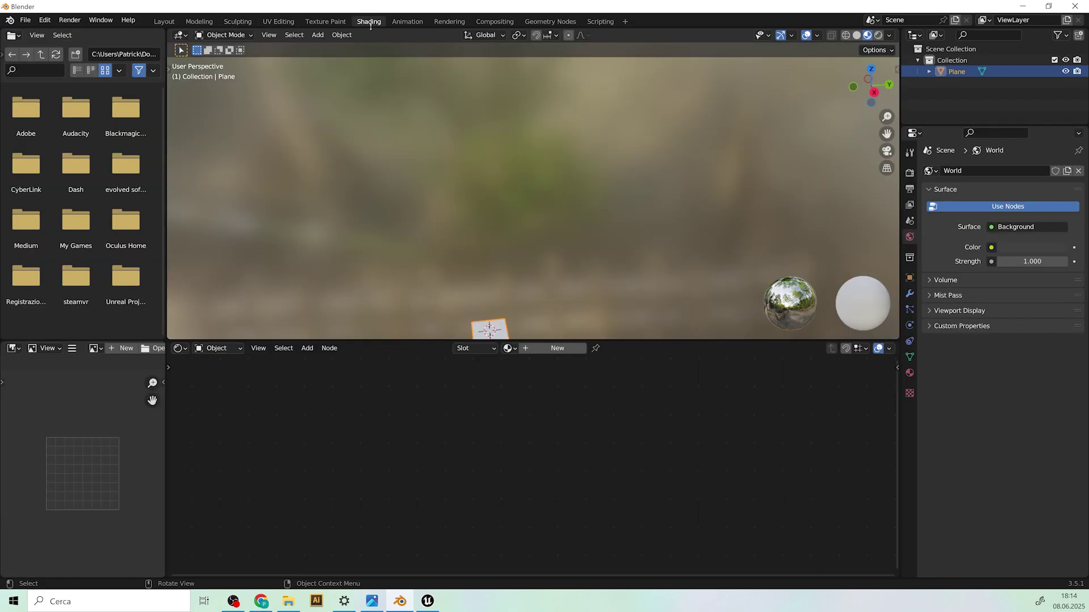
click(542, 349)
scroll(471, 430, up, 3)
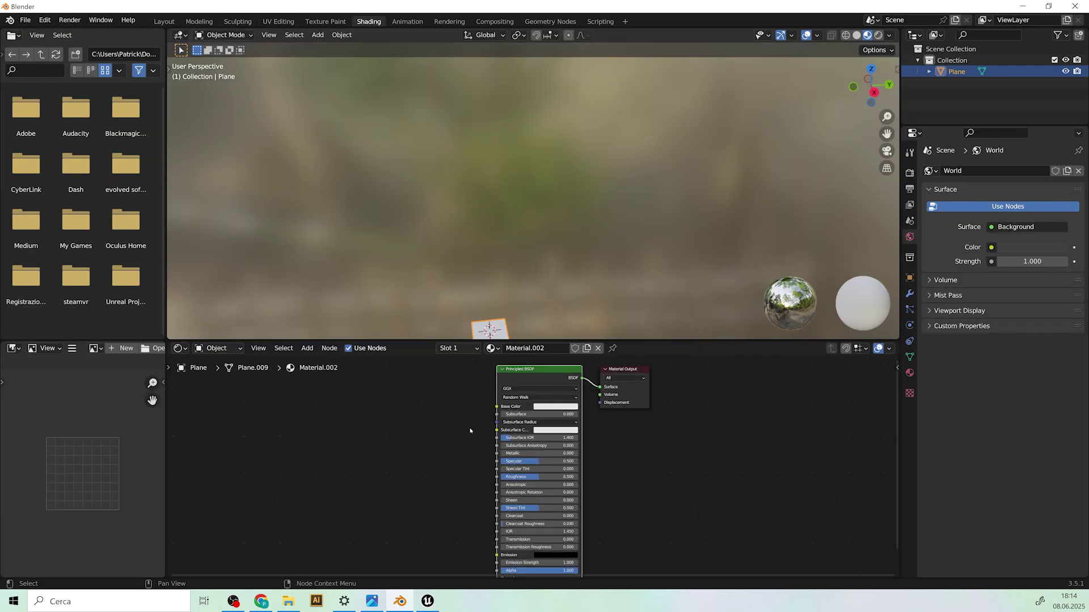
middle_drag(471, 430, 533, 475)
scroll(486, 447, down, 3)
scroll(485, 447, up, 2)
Step: Bring flowers.png from the MEADOW TUTORIAL/flowers folder into the plane's material and use it as the base colour
right_click(355, 426)
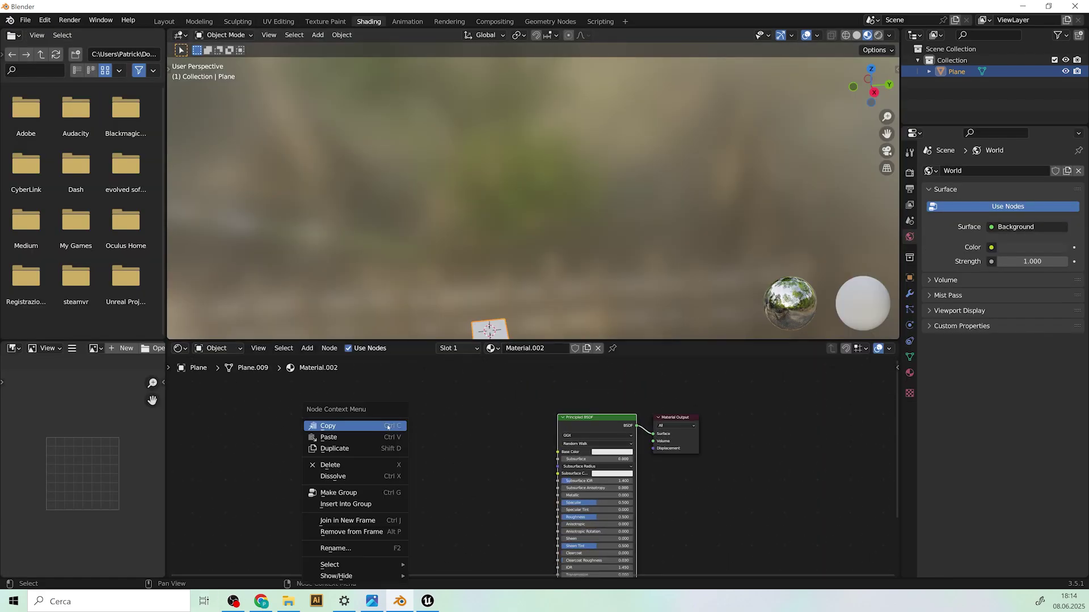
click(289, 609)
click(226, 227)
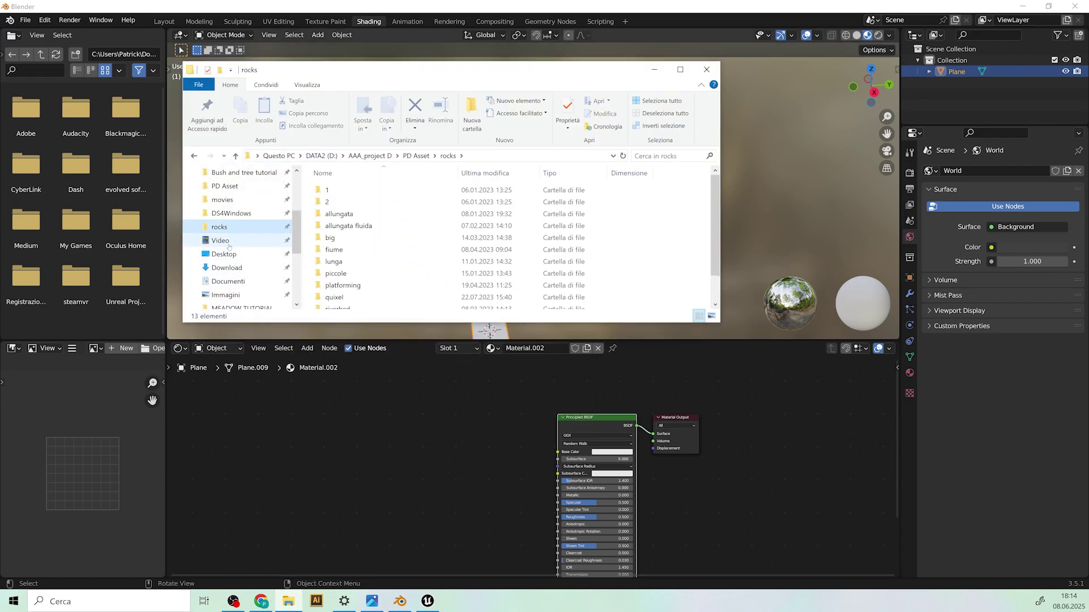
click(228, 241)
scroll(244, 232, down, 1)
click(242, 254)
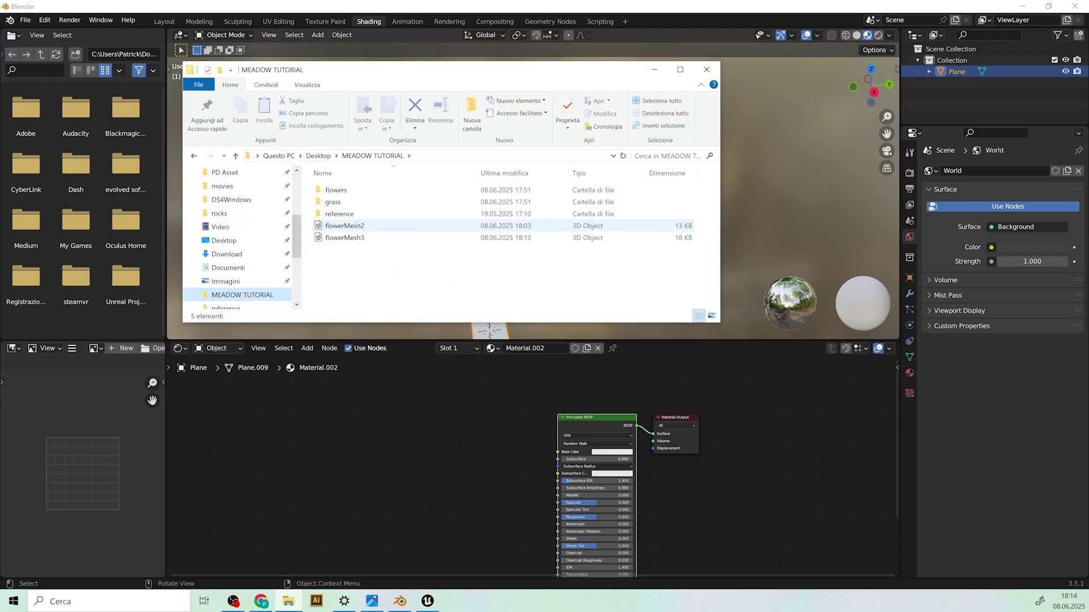
double_click(340, 192)
drag(407, 403, 408, 403)
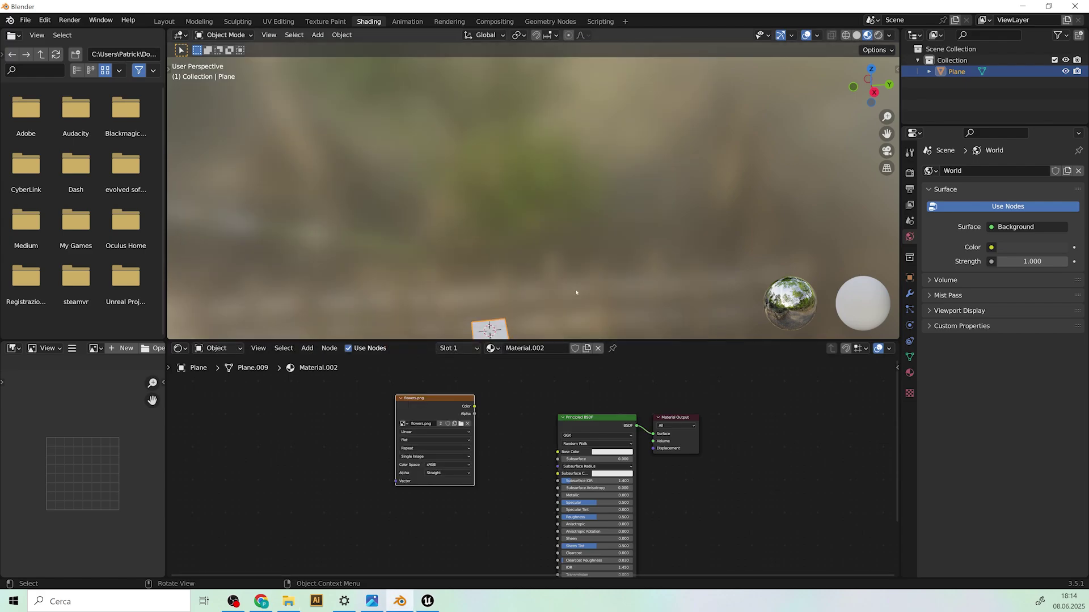
Step: Stand the flower plane upright in the Layout workspace with an X rotation of about 94.2° and raise it to about 0.14 m in Z
click(164, 21)
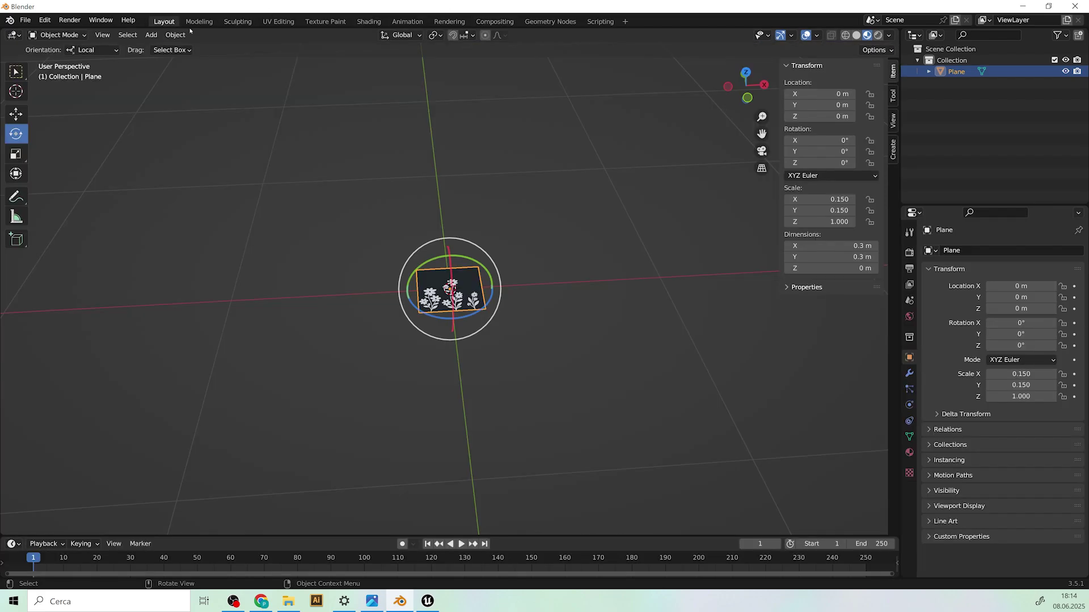
middle_drag(701, 235, 491, 273)
drag(449, 274, 448, 216)
click(15, 114)
drag(448, 269, 447, 141)
middle_drag(544, 295, 618, 341)
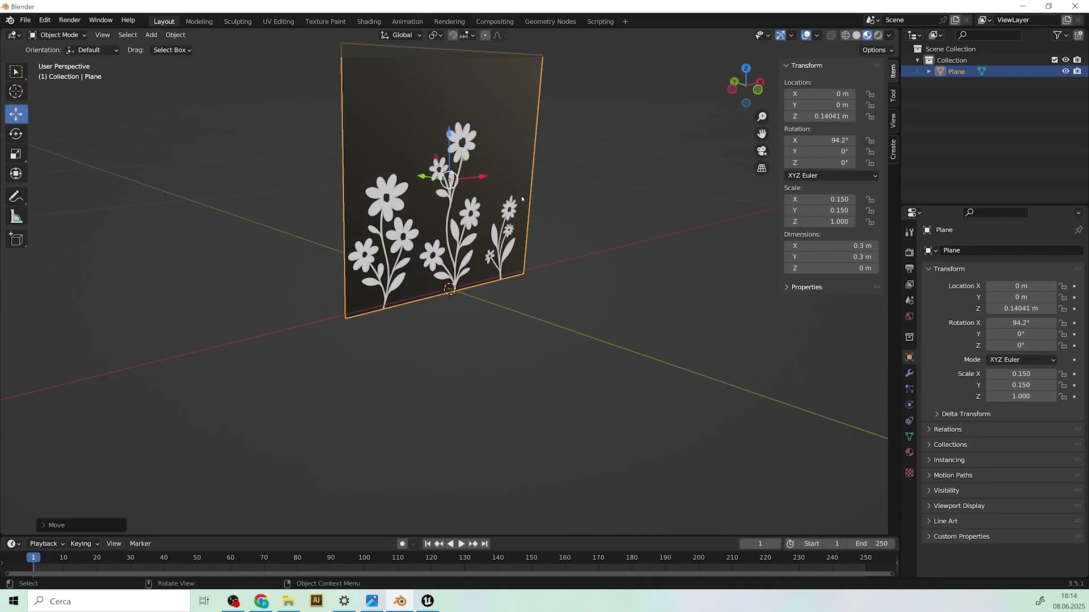
Step: Duplicate the flower plane, rotate the copy and offset it from the original
click(16, 133)
key(shift+d)
click(516, 229)
drag(397, 244, 431, 226)
click(15, 114)
drag(448, 155, 482, 173)
Step: Make two more copies of the flower plane, turning and tilting each one at a different angle around the cluster
key(shift+d)
click(368, 159)
click(16, 134)
key(shift+d)
click(16, 114)
middle_drag(453, 170, 498, 280)
click(16, 133)
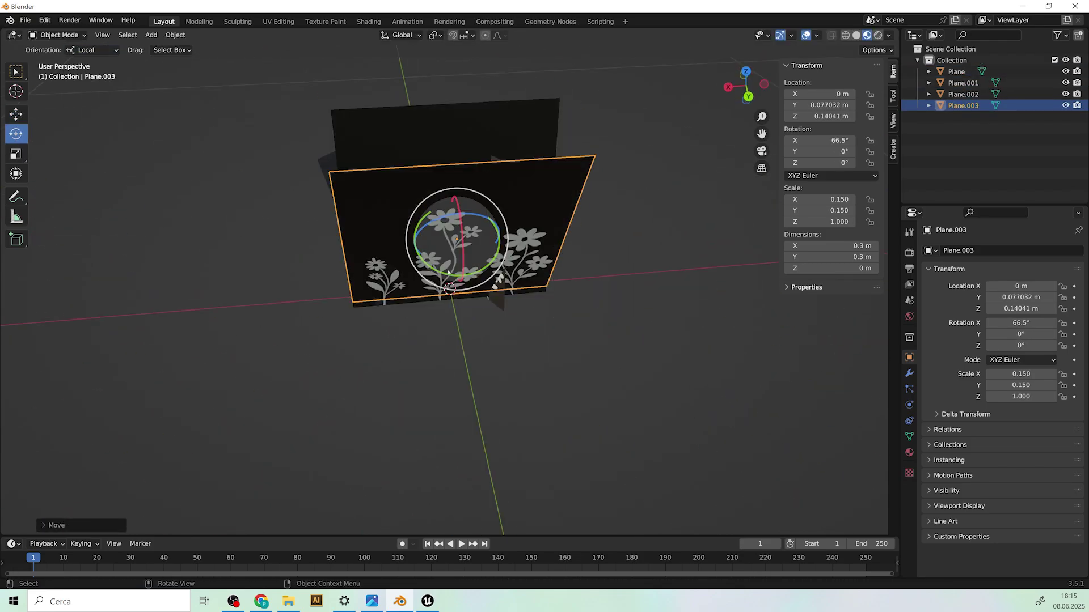
drag(498, 280, 527, 267)
middle_drag(527, 267, 571, 272)
Step: Duplicate the plane again and scale the copy down to about 0.78 of its size
key(shift+d)
click(92, 50)
click(16, 154)
drag(466, 208, 451, 208)
click(16, 114)
middle_drag(511, 340, 567, 317)
Step: Select several of the flower planes together, duplicate them and rotate the copied group
shift+click(554, 195)
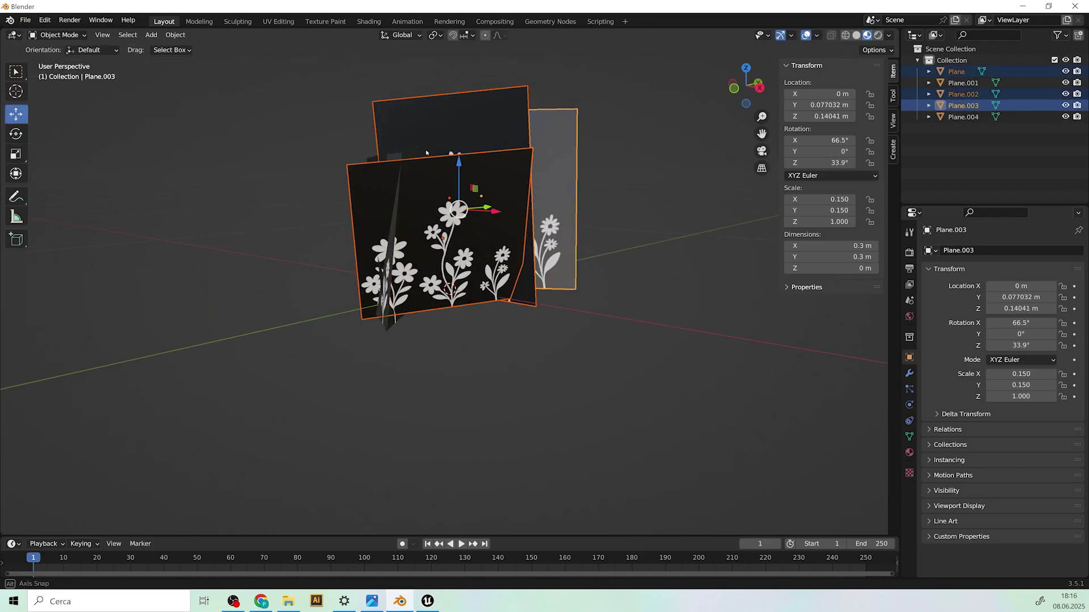
key(shift+d)
click(16, 134)
drag(545, 341, 411, 392)
middle_drag(410, 391, 431, 272)
Step: Move the smaller plane Plane.007 within the cluster and rotate it upright
click(566, 194)
click(15, 114)
drag(566, 194, 567, 221)
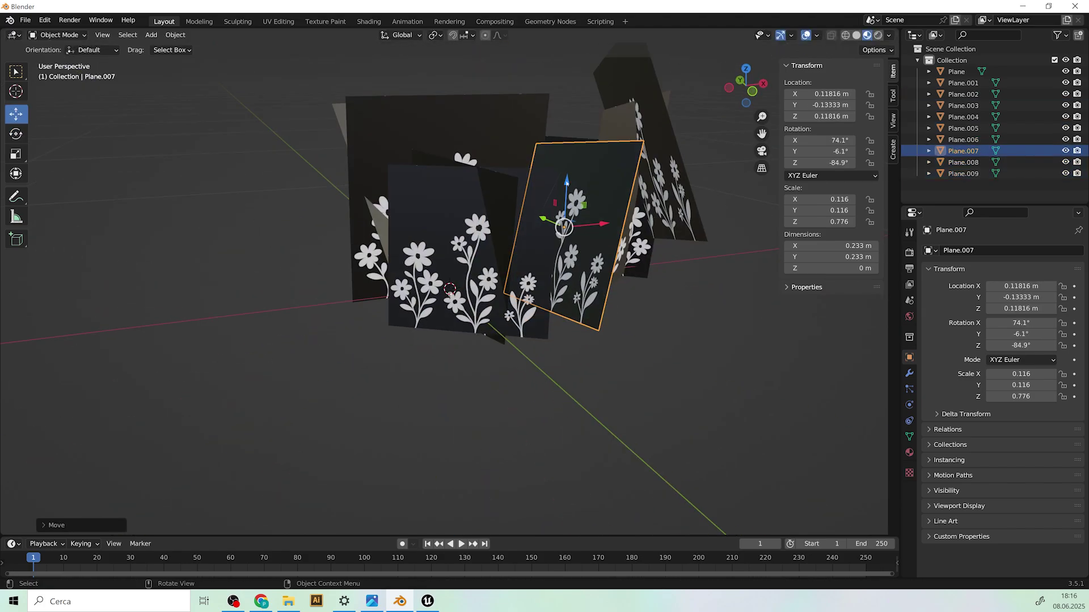
click(16, 134)
drag(555, 306, 547, 328)
click(453, 462)
Step: In the right orthographic view, straighten tilted flower planes and raise one of them to align its base with the ground
click(16, 114)
drag(745, 85, 739, 97)
click(745, 88)
click(15, 134)
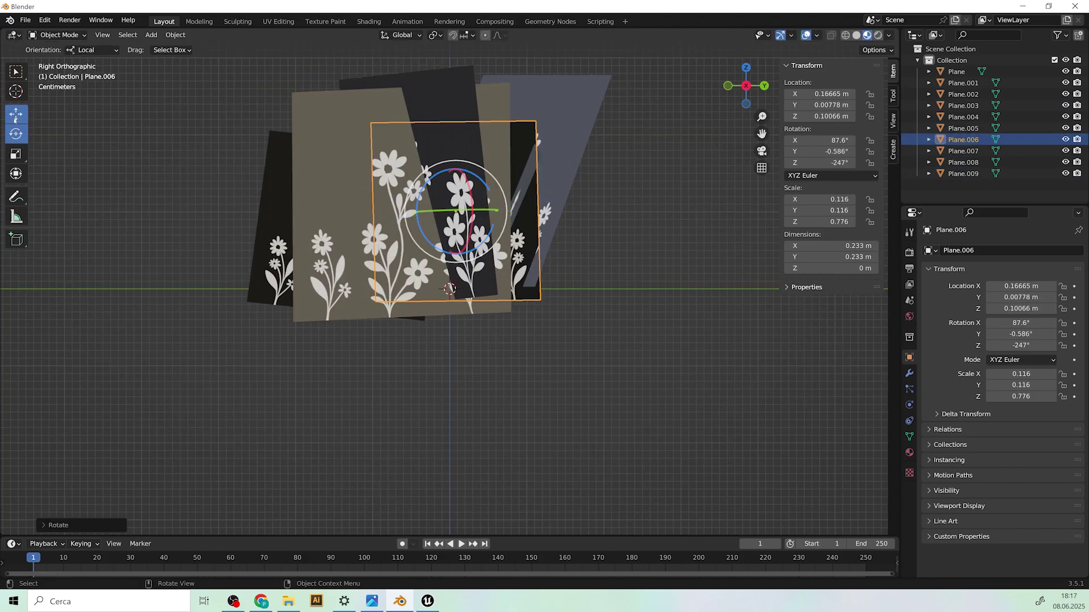
click(334, 170)
click(16, 114)
drag(401, 159, 401, 137)
Step: Level further flower planes from the side and shift Plane.007 vertically to meet the ground line
click(442, 114)
click(15, 134)
click(16, 114)
click(320, 307)
click(16, 134)
click(16, 114)
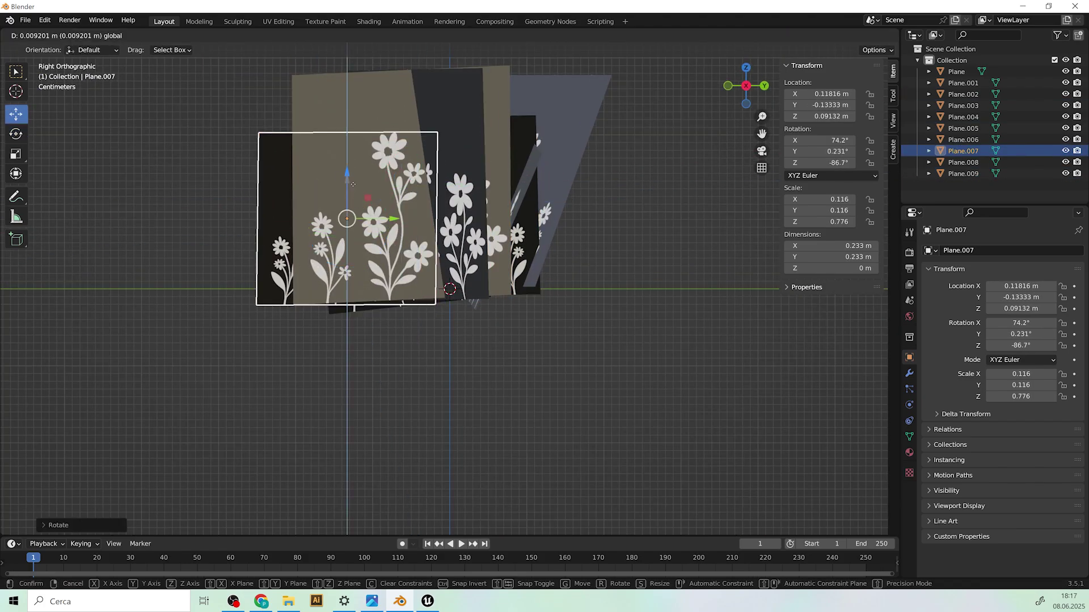
Step: In the back orthographic view, straighten the remaining tilted planes, including Plane.008, and adjust their heights
click(765, 86)
click(490, 170)
click(16, 134)
click(16, 114)
click(218, 105)
click(16, 134)
drag(221, 149, 232, 170)
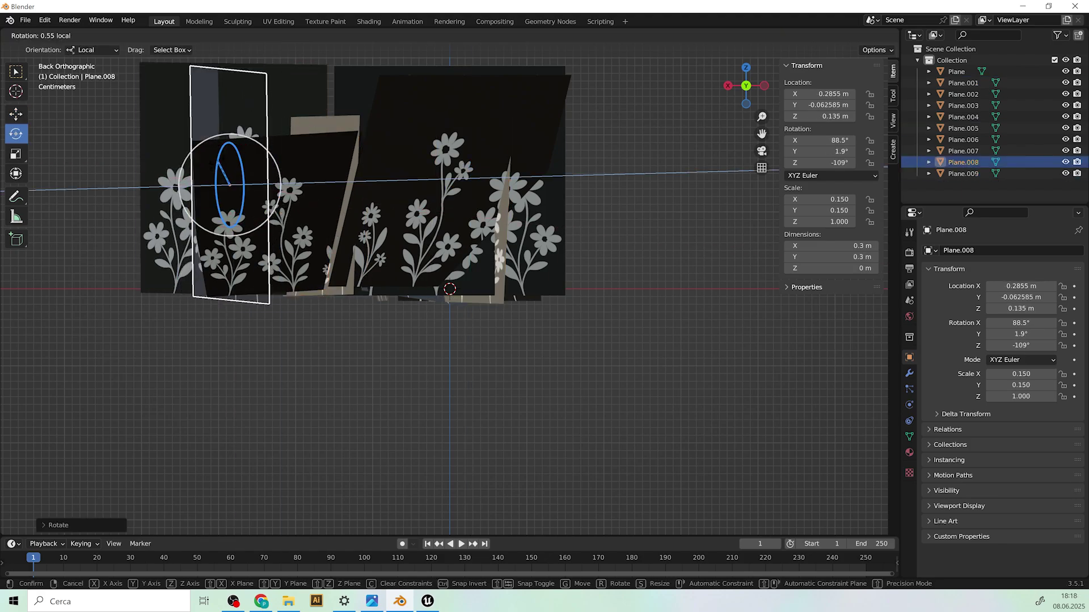
Step: Select all the flower planes and join them into a single mesh
middle_drag(454, 317, 567, 340)
drag(352, 175, 607, 248)
key(ctrl+j)
Step: Enter Edit Mode on the joined mesh and display its vertex, split and face normals at size 0.10
scroll(338, 180, up, 4)
key(Tab)
click(806, 36)
middle_drag(536, 173, 558, 190)
click(805, 35)
click(817, 36)
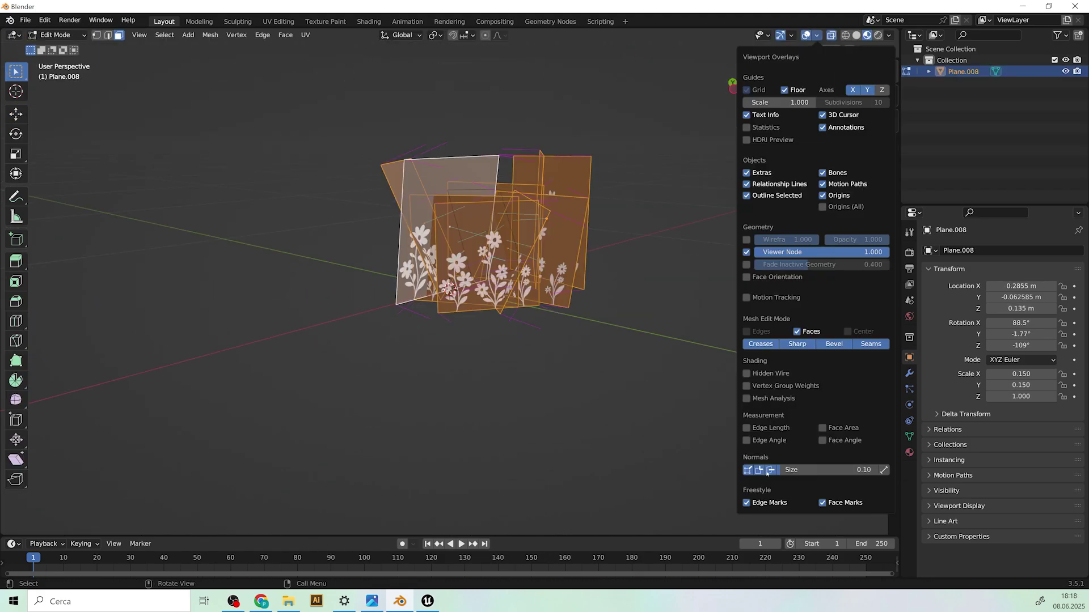
Step: Reset the UVs of all the selected faces and check the layout against flowers.png in the UV Editing workspace
middle_drag(351, 249, 369, 275)
right_click(411, 250)
mouse_move(411, 260)
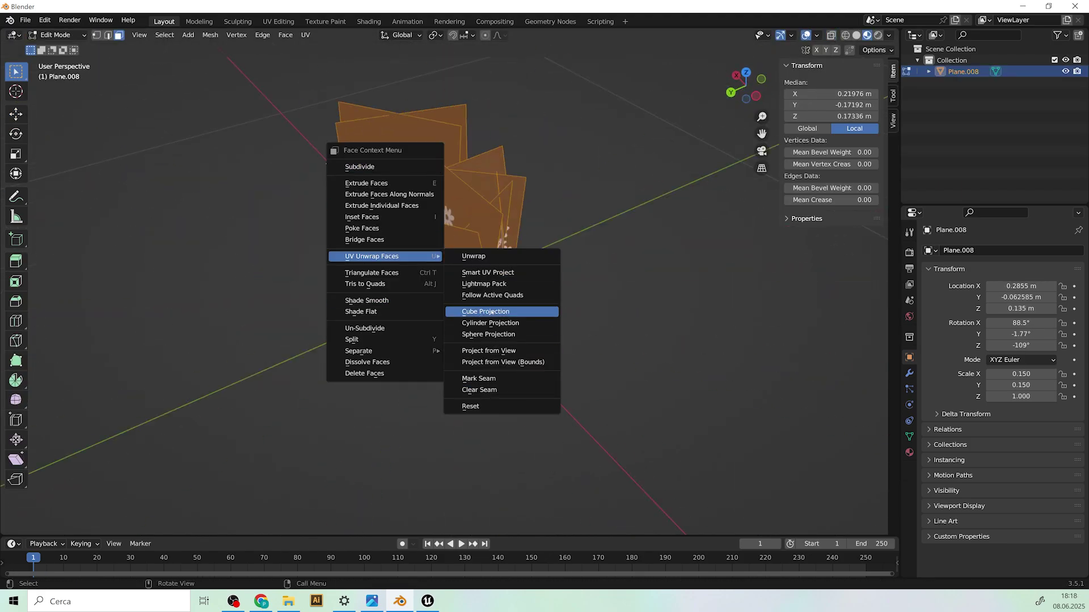
click(470, 406)
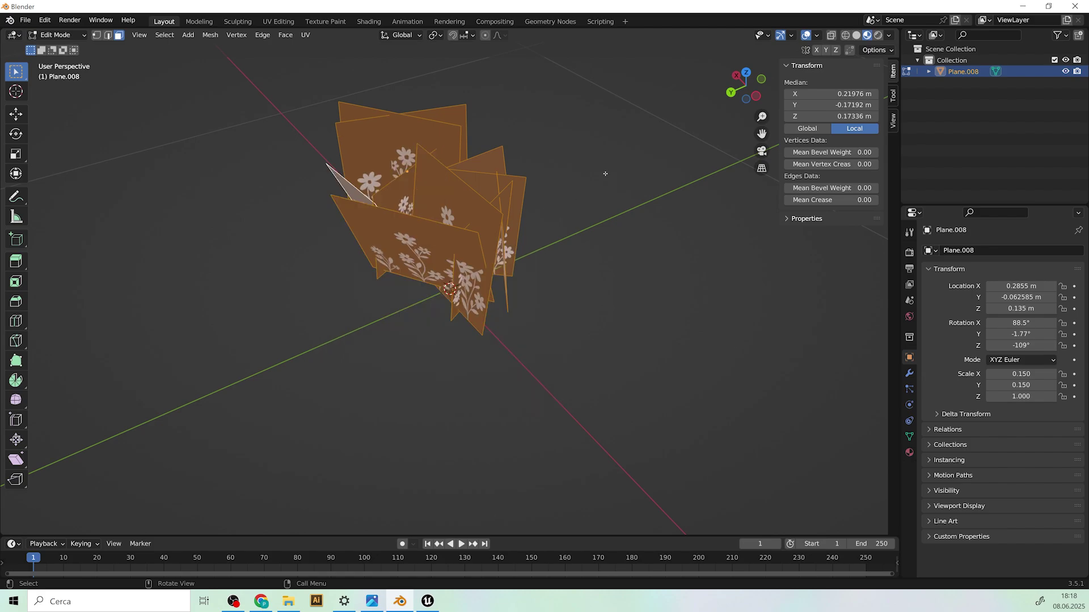
click(277, 21)
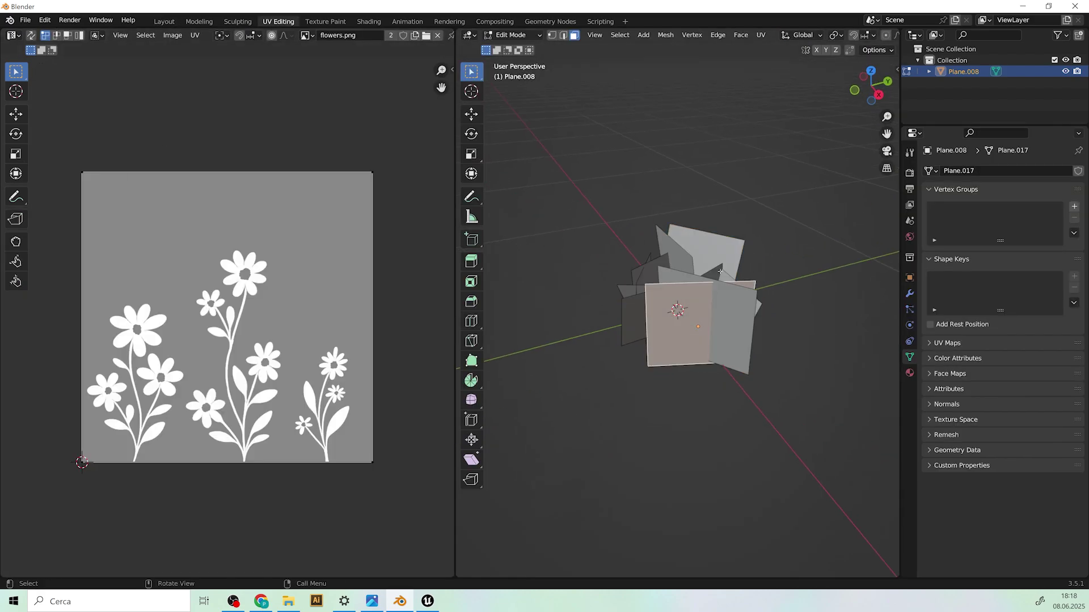
middle_drag(720, 272, 634, 330)
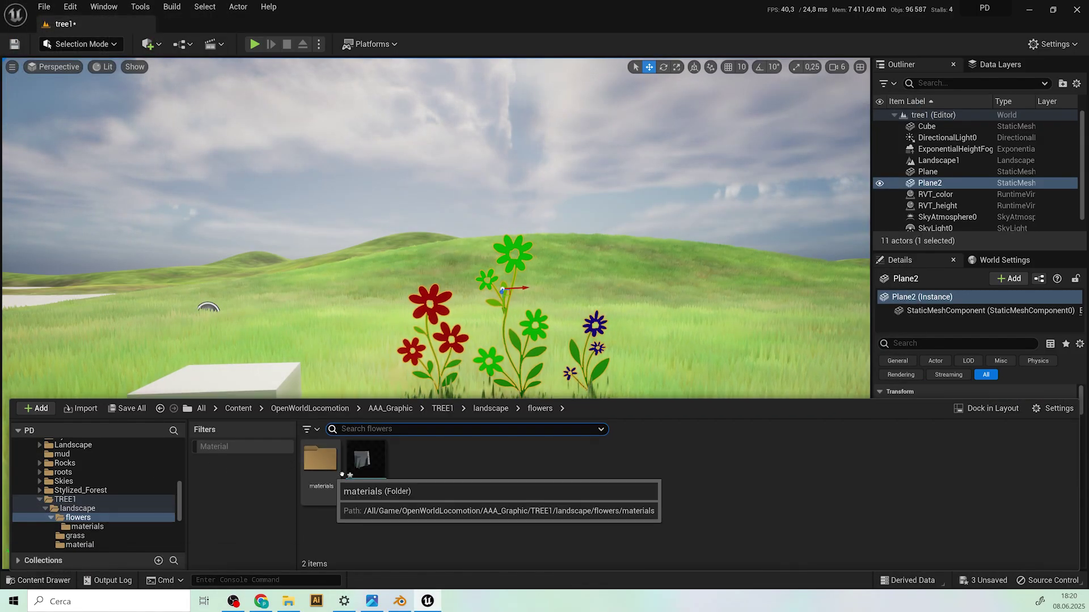
Step: In Unreal Engine, place the flowerMesh static mesh on top of the white cube and select it
drag(363, 460, 247, 359)
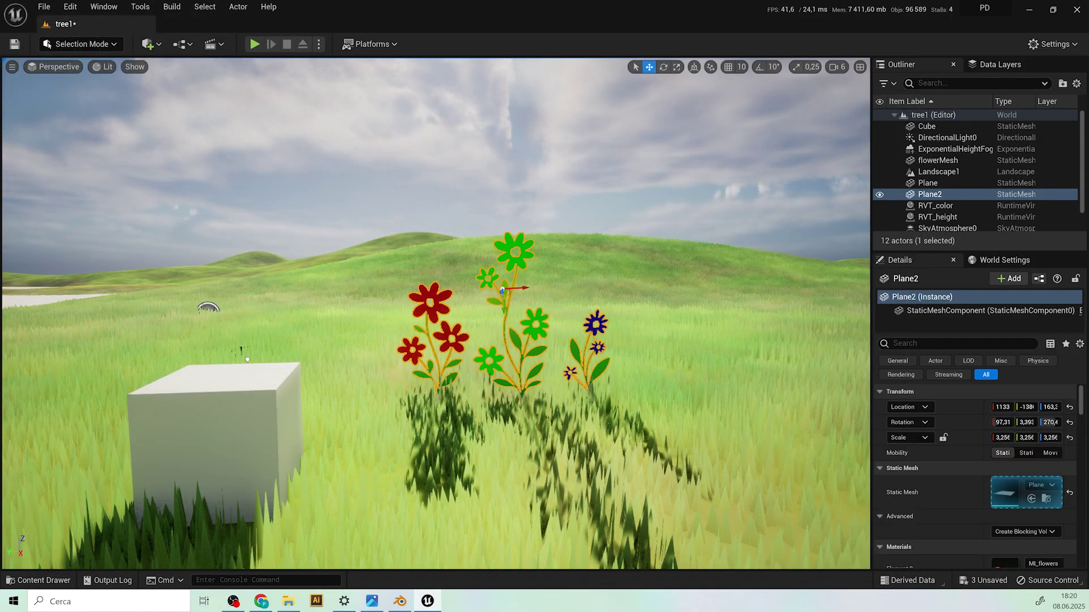
click(252, 377)
right_drag(251, 377, 251, 378)
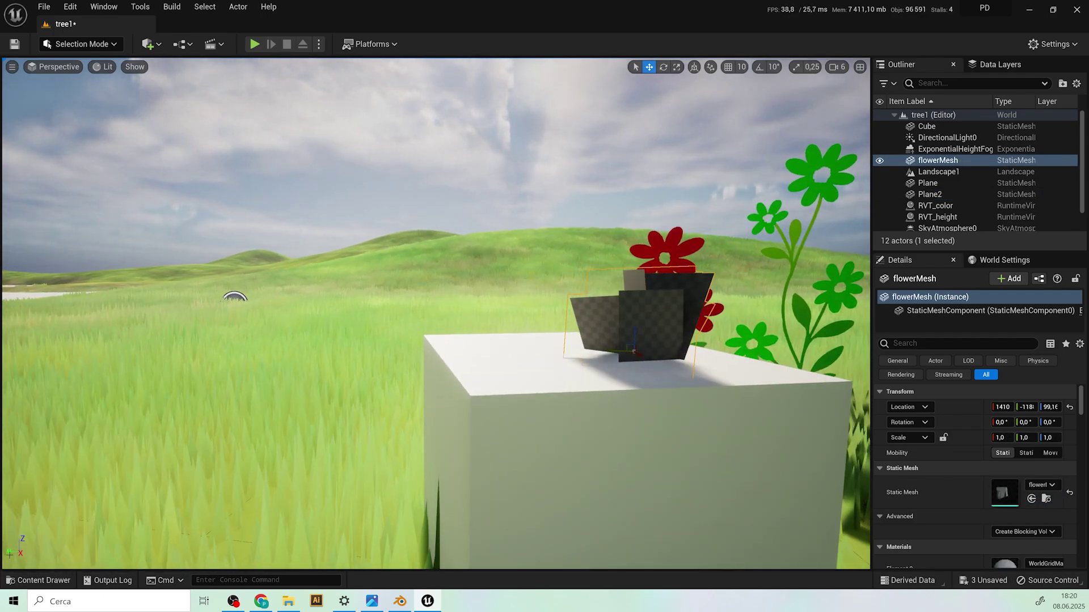
Step: Assign the MI_flowers material instance from the flowers materials folder to flowerMesh
click(38, 580)
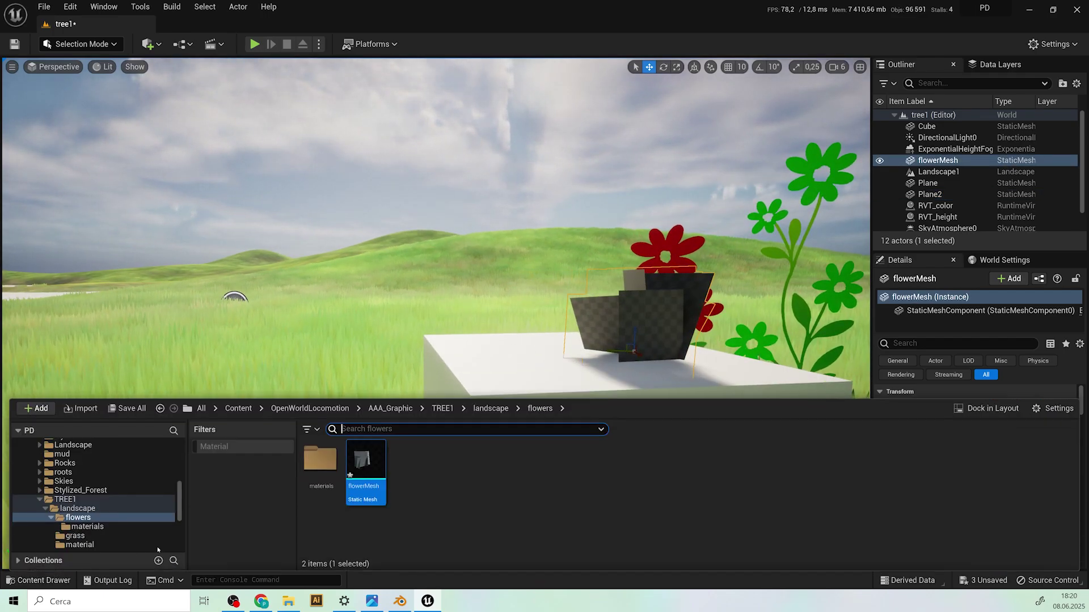
double_click(323, 465)
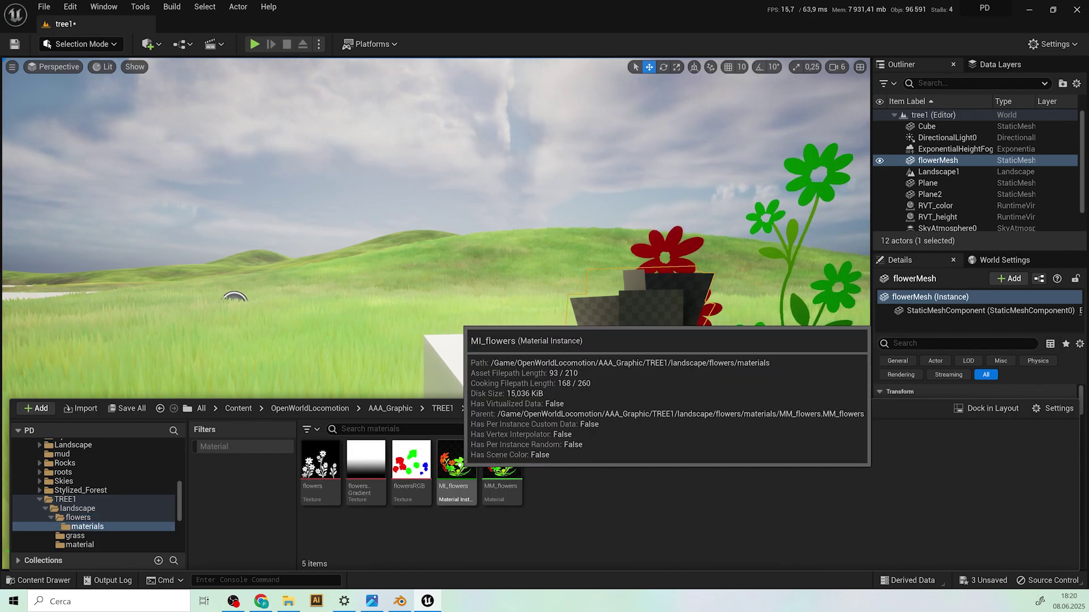
drag(667, 301, 667, 302)
click(506, 241)
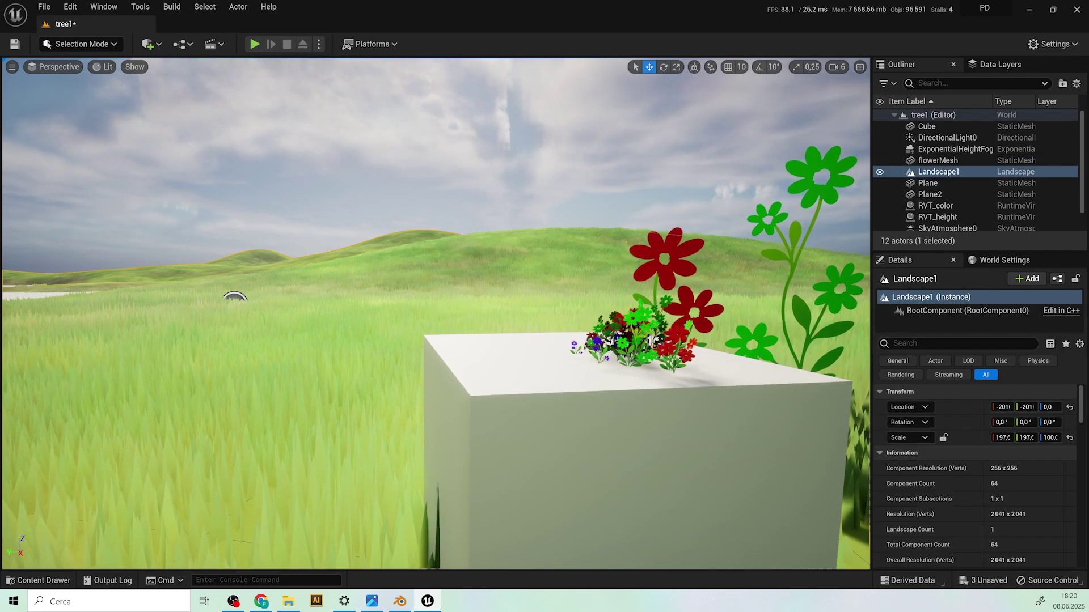
Step: Select flowerMesh and move it sideways off the cube over the grass
right_drag(506, 241, 507, 240)
click(431, 374)
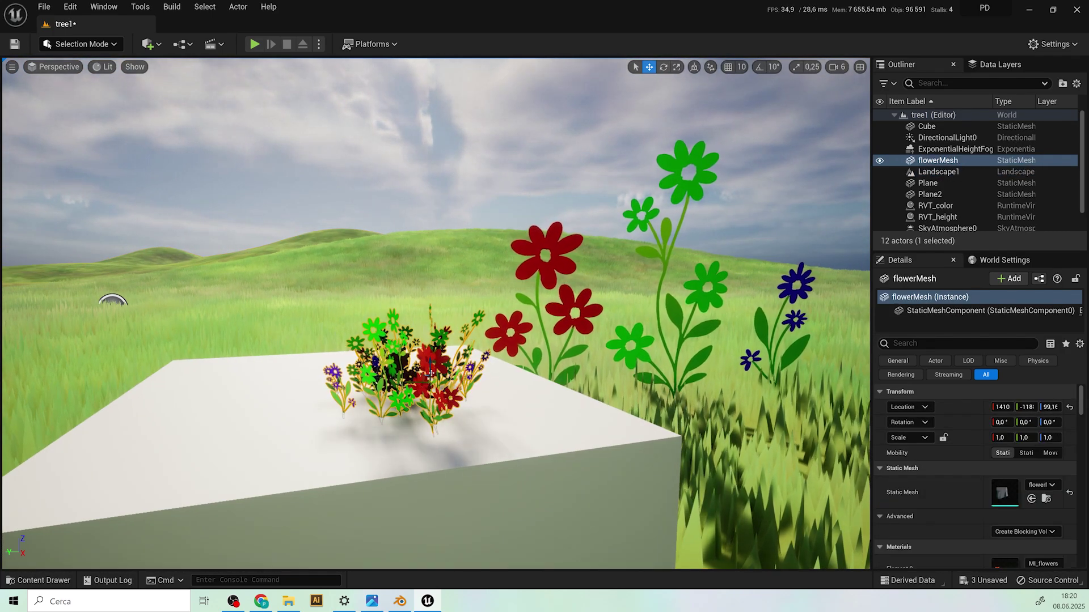
drag(750, 388, 788, 390)
right_drag(567, 154, 567, 154)
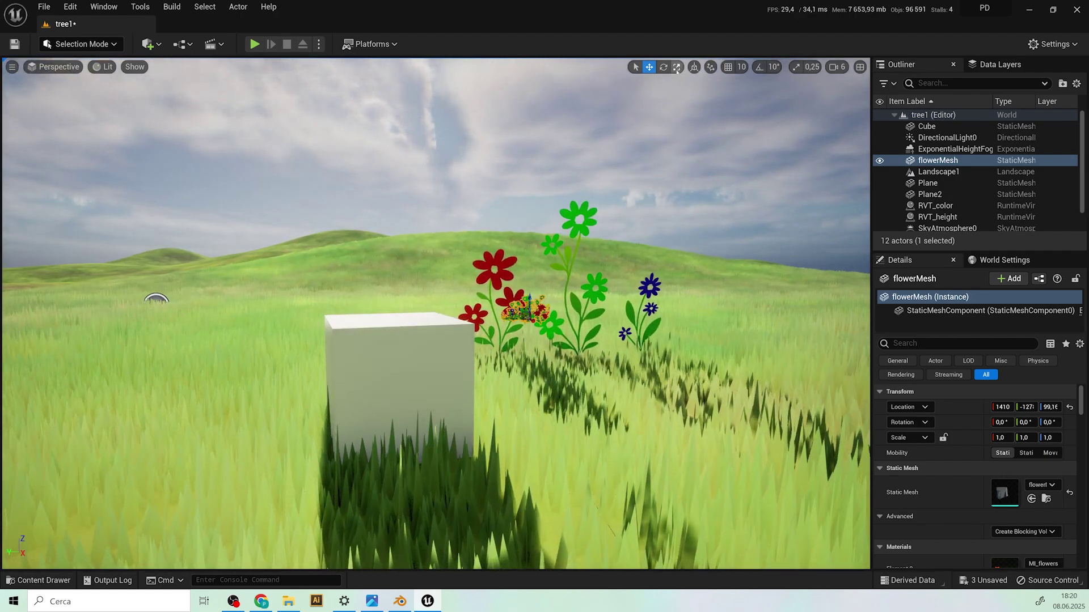
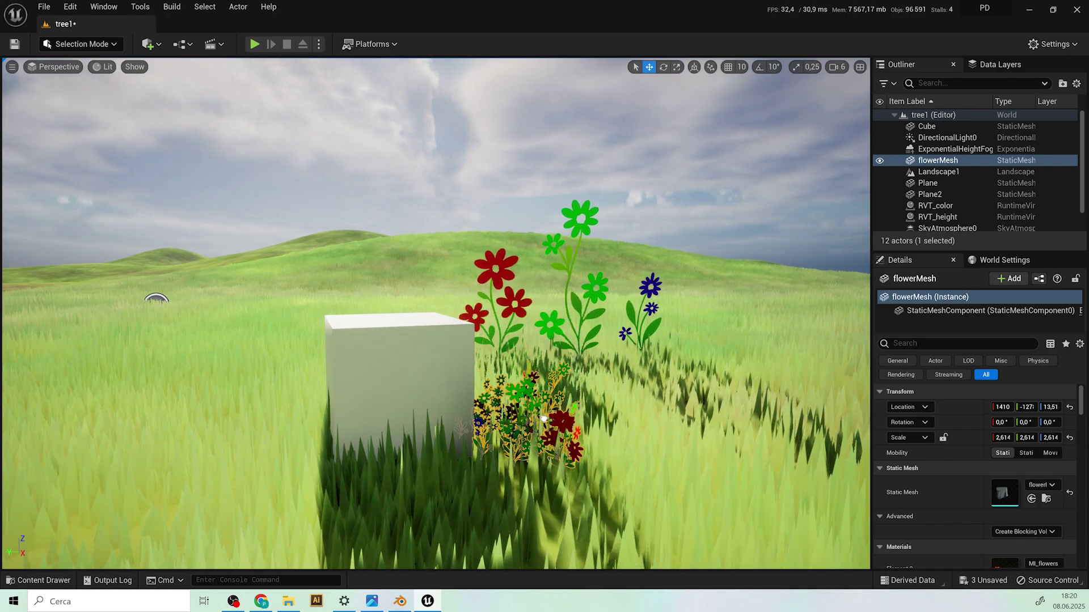
Step: Scale flowerMesh uniformly to about 4.36, lower it into the grass to about Z 7.3 and move it away from the cube
middle_drag(608, 403, 626, 18)
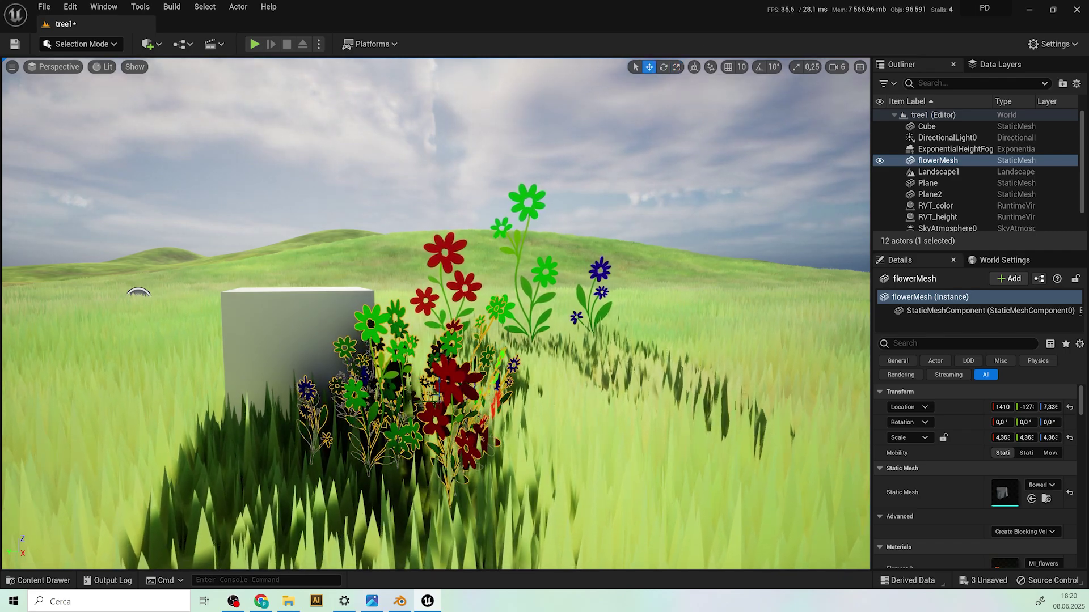
drag(437, 317, 445, 420)
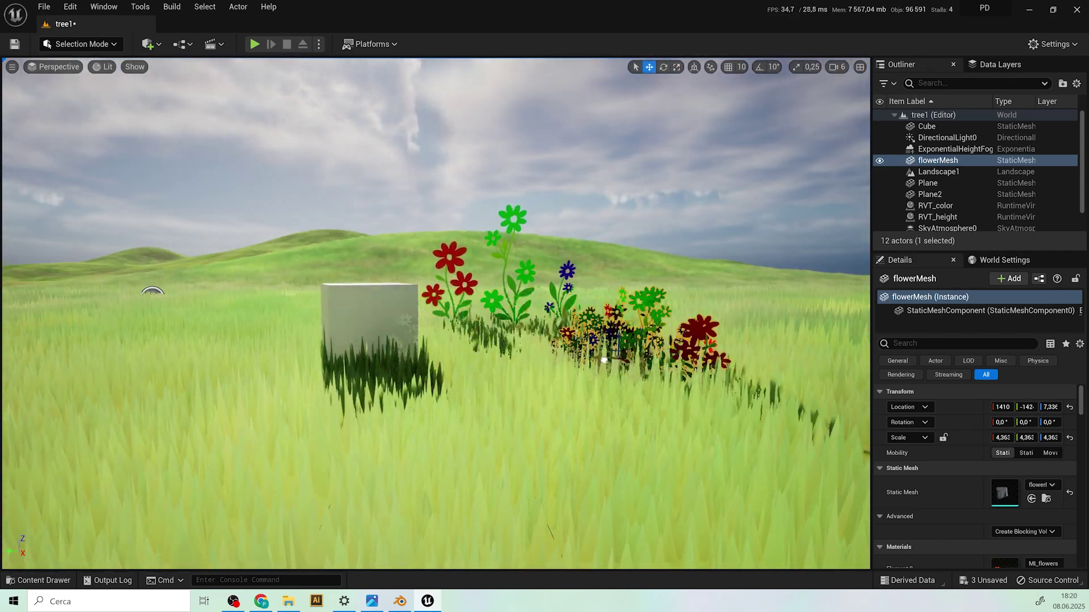
drag(603, 360, 709, 360)
key(Escape)
middle_drag(567, 363, 669, 363)
drag(669, 363, 680, 284)
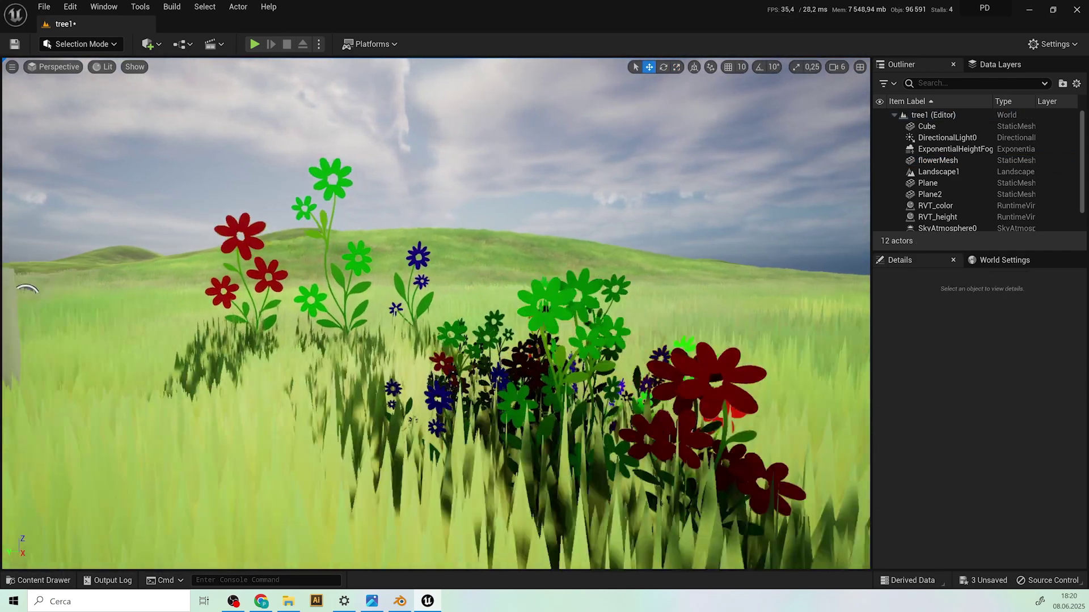
Step: Delete the flat Plane2 flower plane standing behind flowerMesh
right_drag(436, 313, 341, 380)
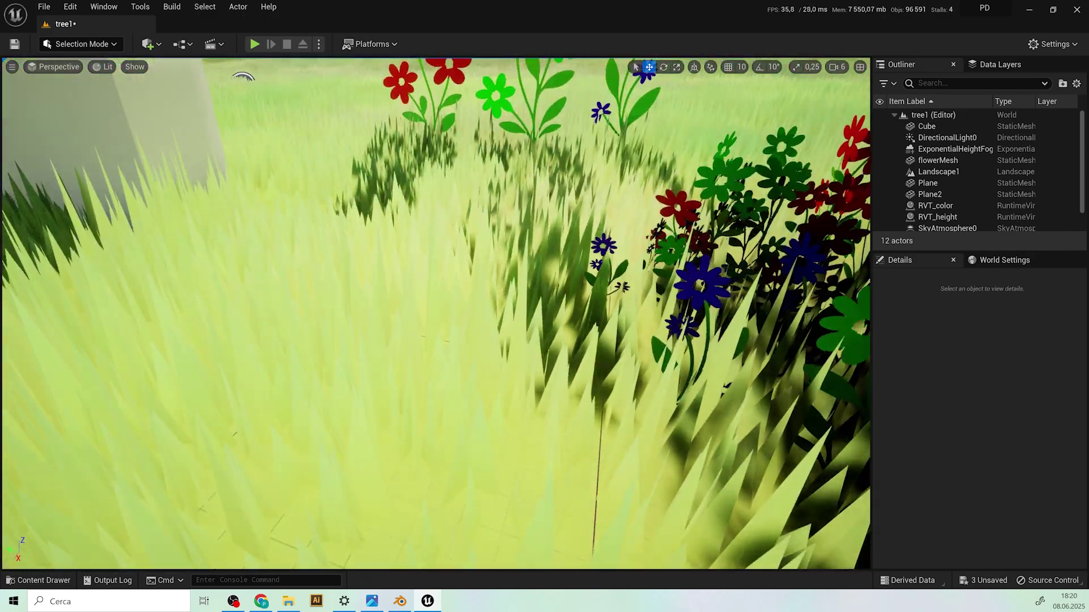
right_drag(647, 243, 635, 329)
click(588, 281)
key(Delete)
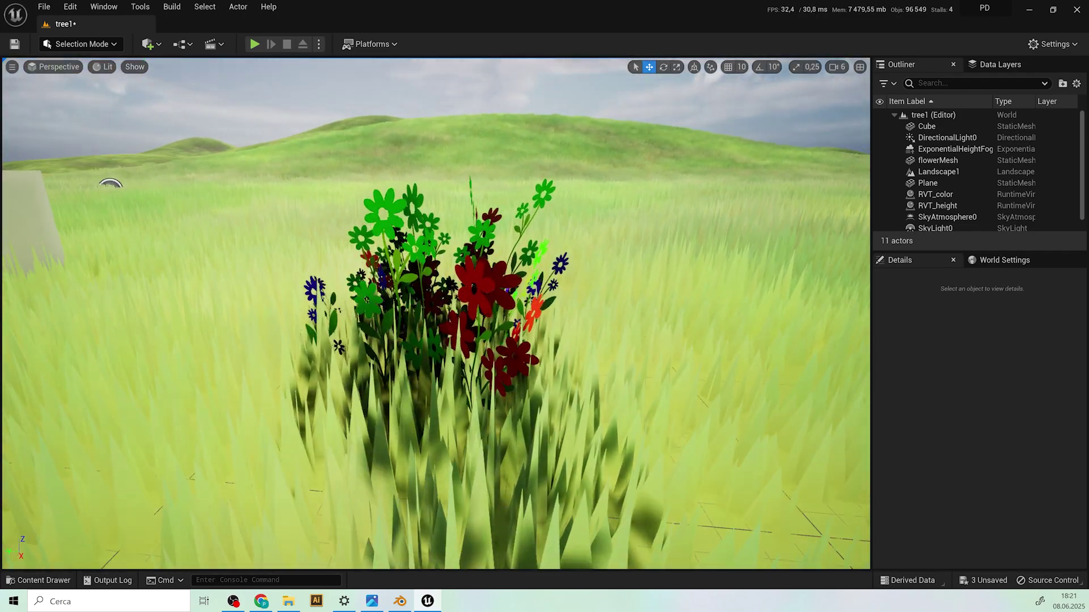
Step: Open the MM_flowers material and select the flowers Texture Sample that feeds the Opacity Mask
click(38, 581)
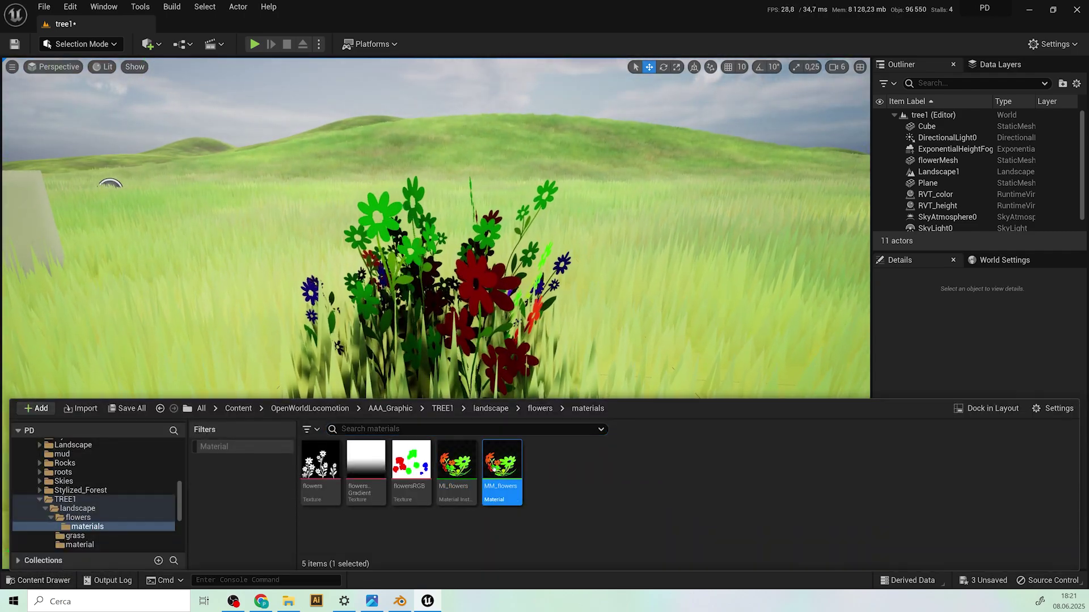
double_click(495, 468)
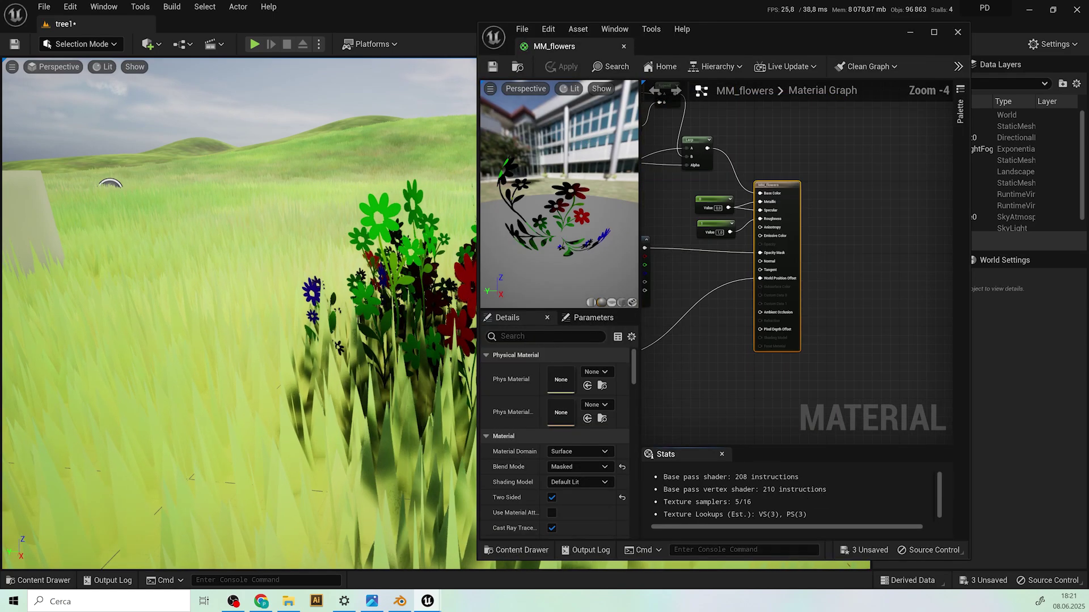
click(781, 247)
drag(781, 248, 780, 221)
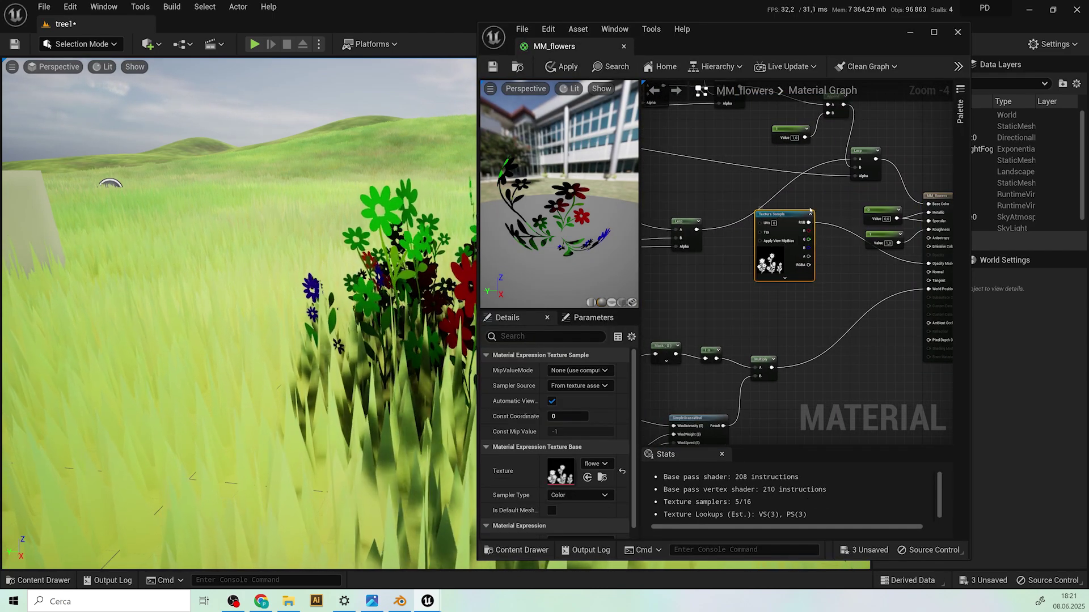
click(288, 601)
key(alt+Tab)
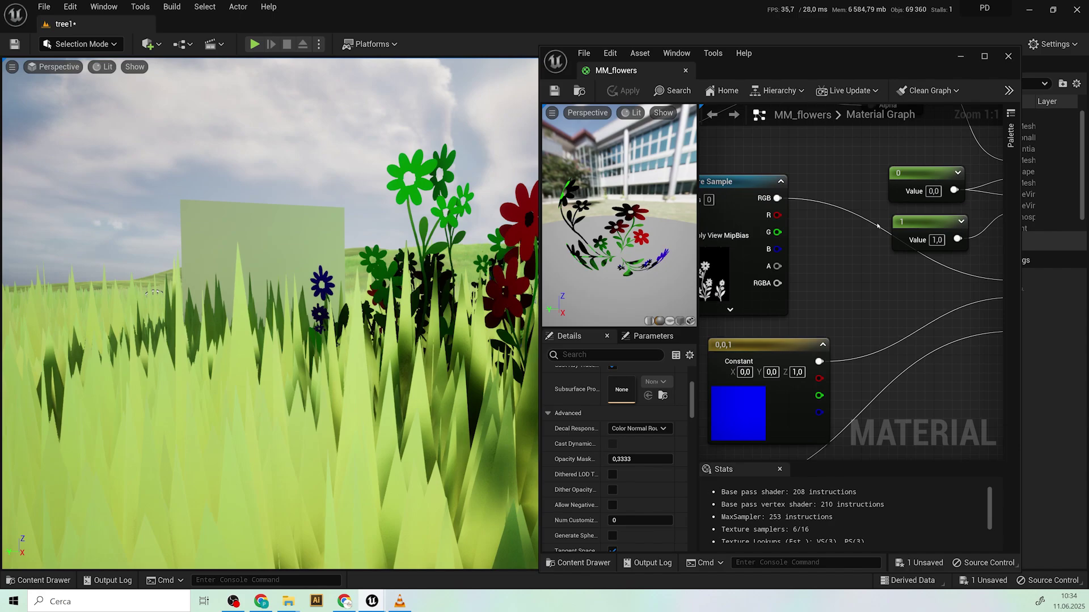
Step: Turn off Tangent Space Normal in the MM_flowers material and apply the change
scroll(878, 225, down, 3)
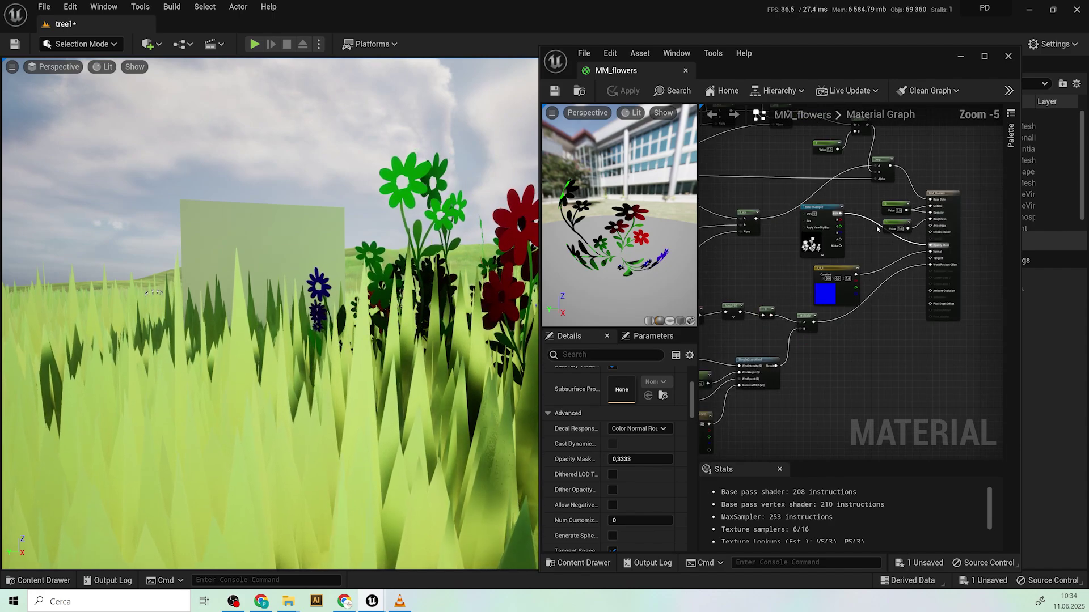
scroll(877, 231, down, 4)
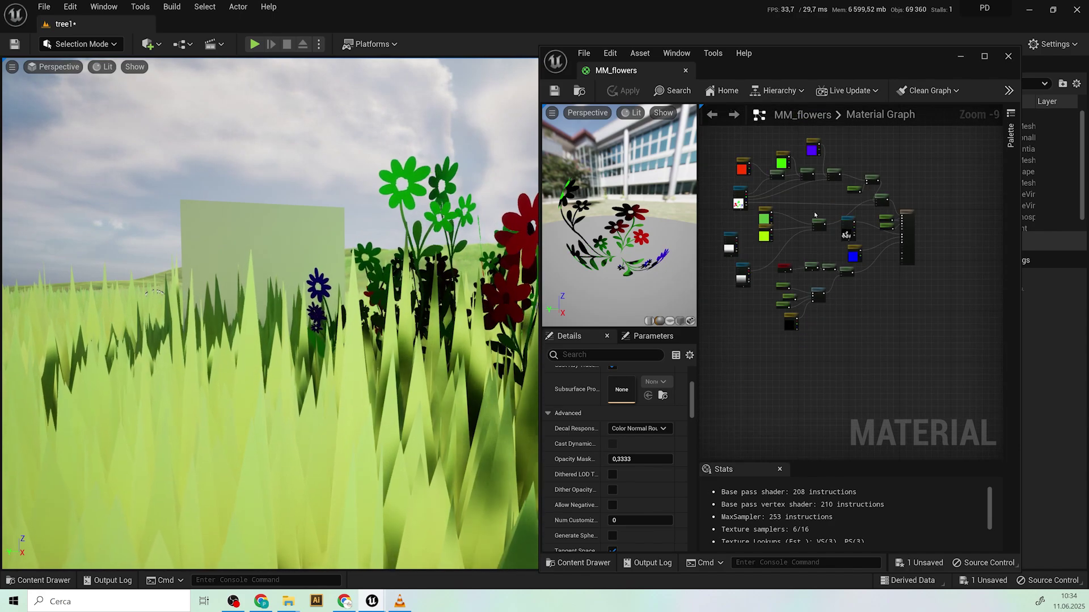
scroll(613, 501, down, 1)
scroll(613, 501, down, 2)
click(612, 496)
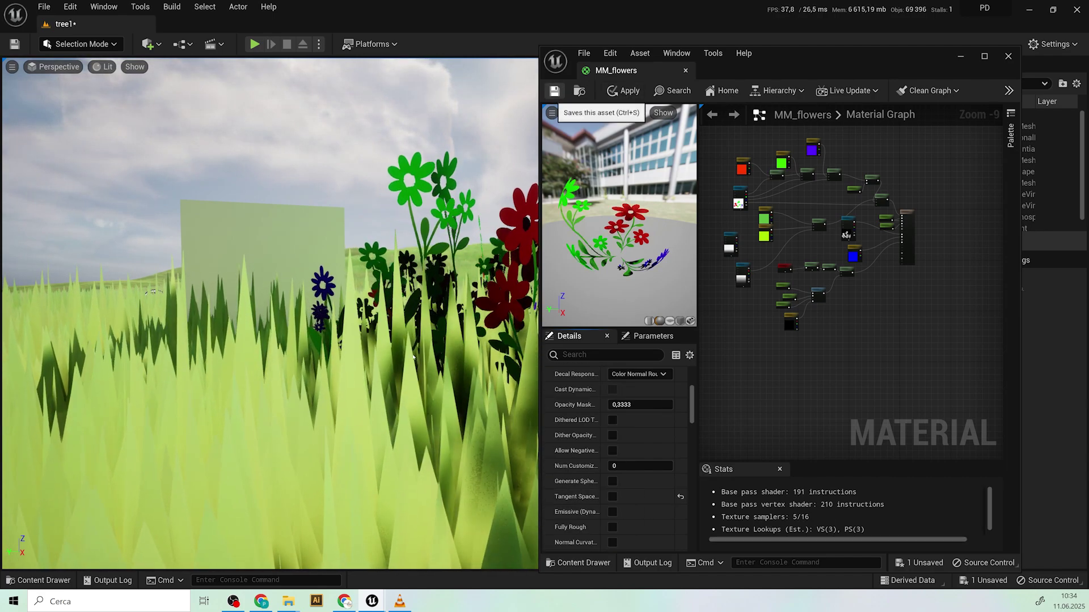
click(622, 91)
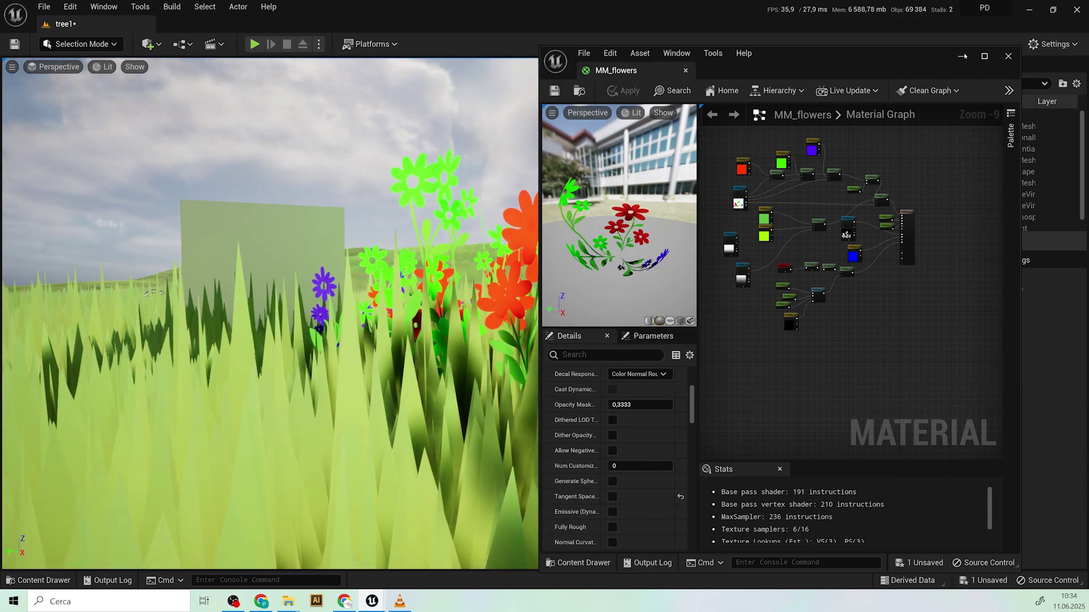
Step: Minimise the material editor, view the recoloured flowers in the level from far and near, and save the level
click(959, 57)
scroll(436, 312, down, 8)
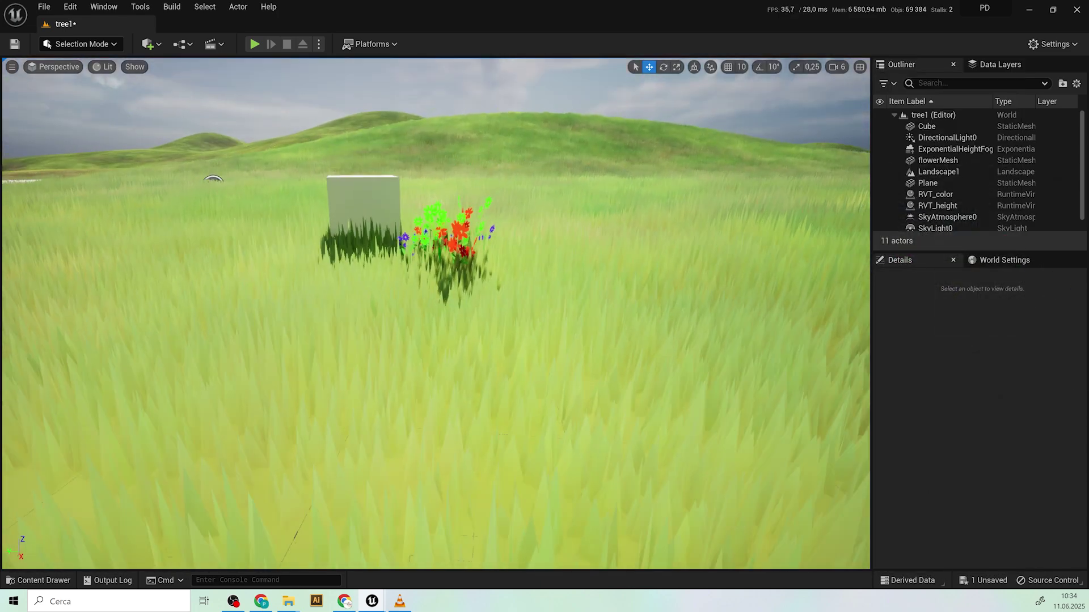
click(555, 225)
scroll(555, 226, up, 6)
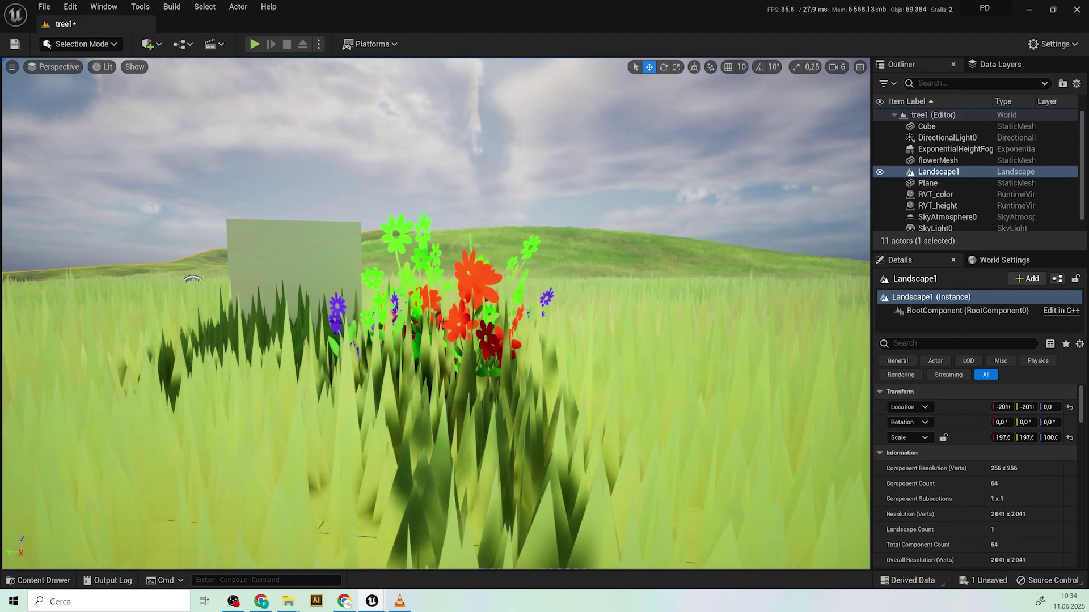
key(ctrl+s)
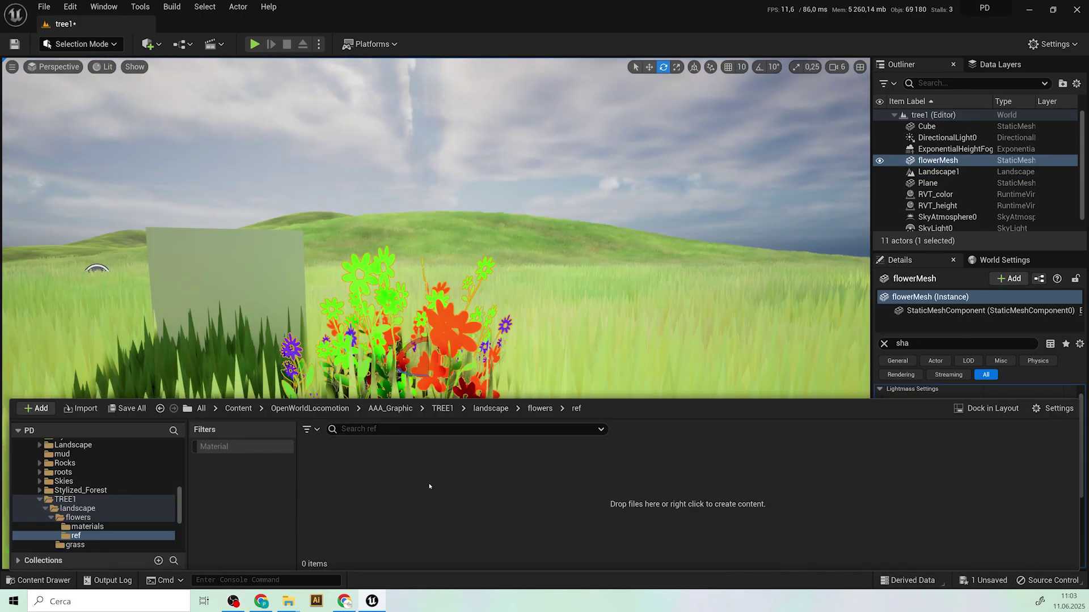
right_click(429, 486)
click(390, 408)
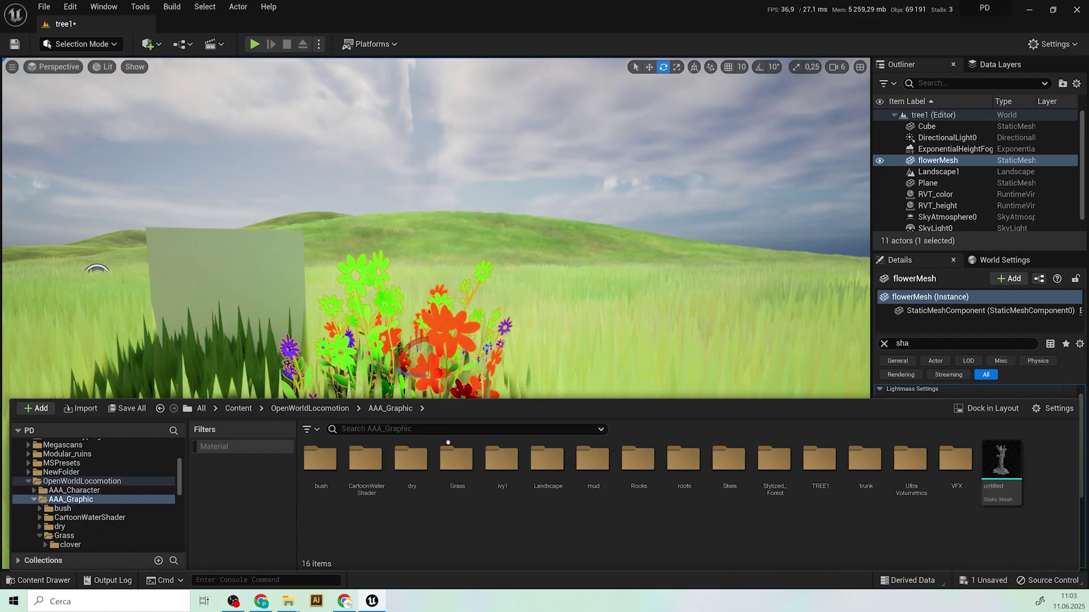
double_click(820, 459)
double_click(320, 458)
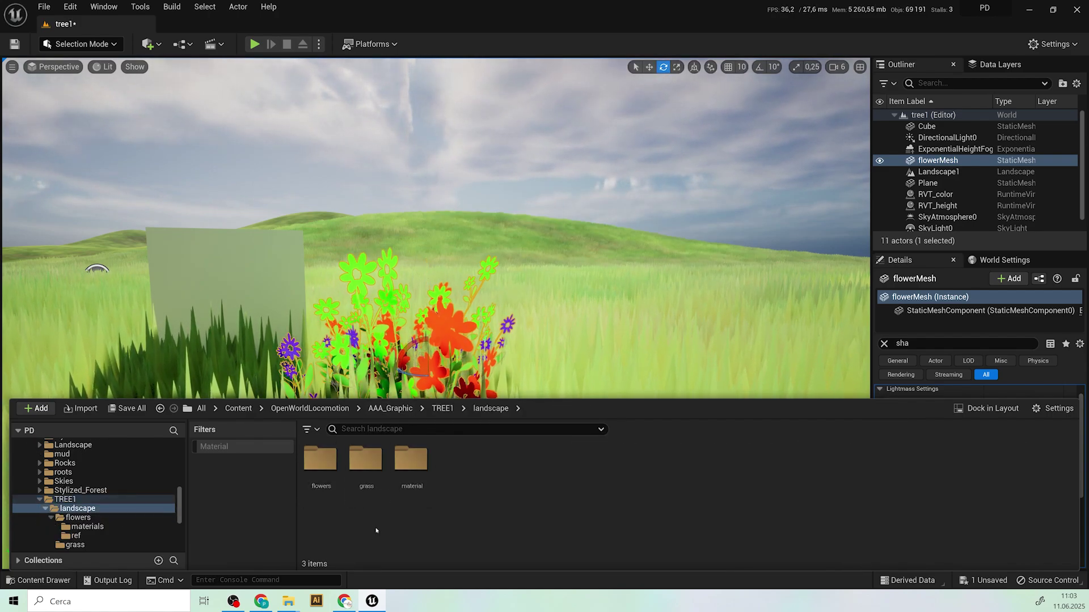
double_click(321, 459)
click(370, 467)
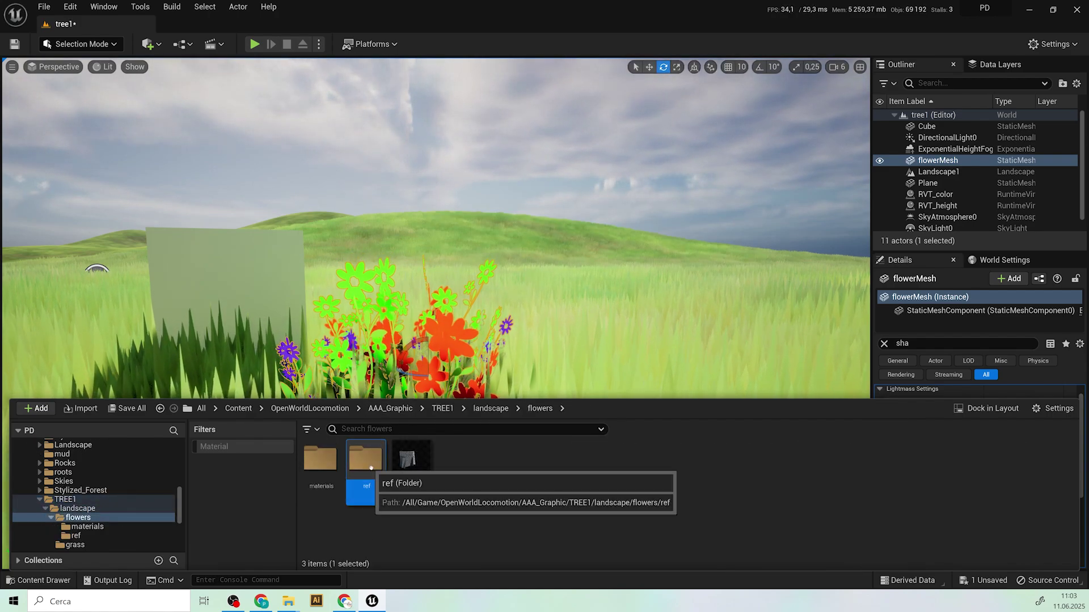
double_click(371, 466)
Step: Import the reference image stminglv-ad3.jpg into the flowers ref folder and open the imported texture
right_click(397, 480)
click(467, 83)
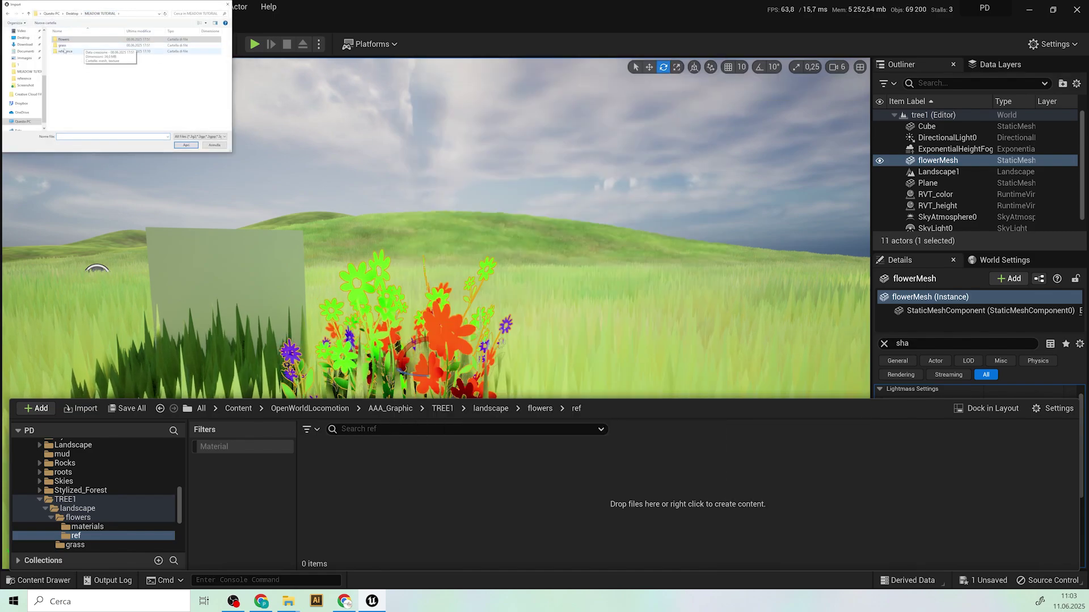
click(186, 145)
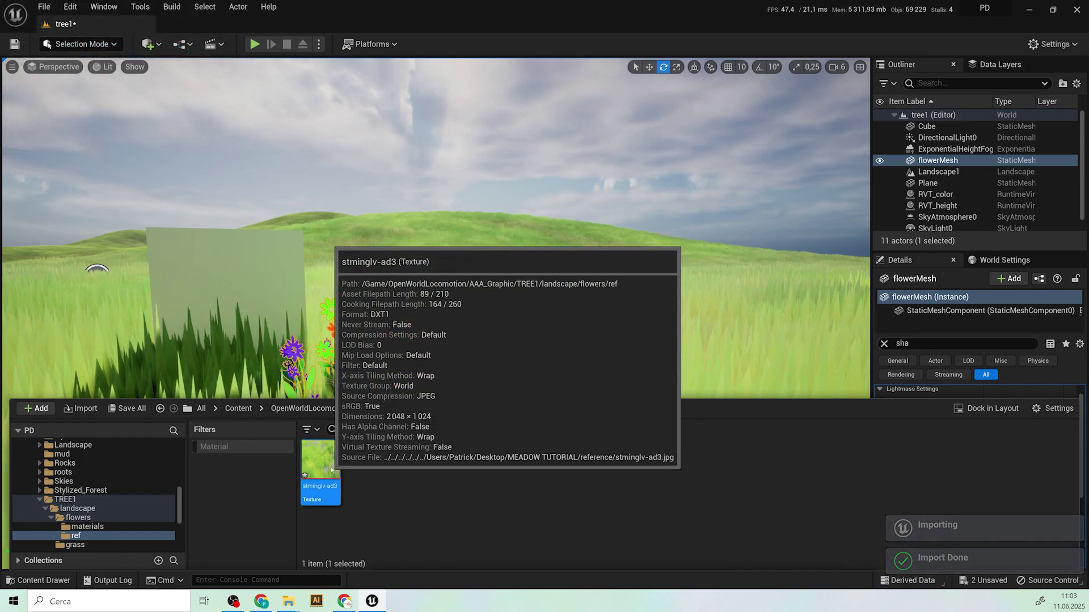
double_click(331, 469)
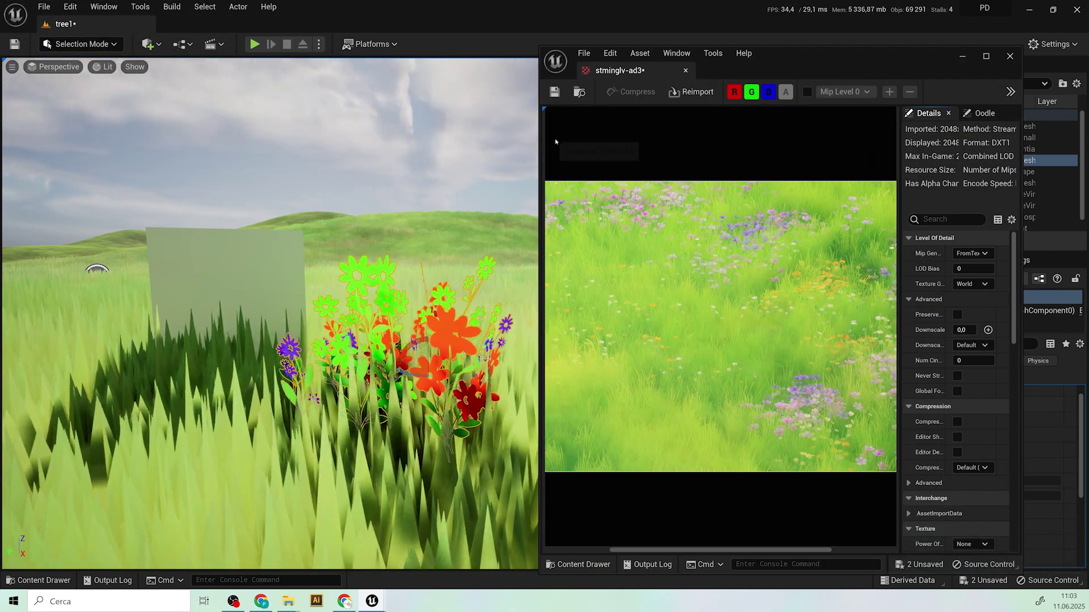
Step: Open the MI_flowers material instance from the flowers materials folder and arrange it in its own narrow window beside the reference image
click(39, 580)
click(532, 409)
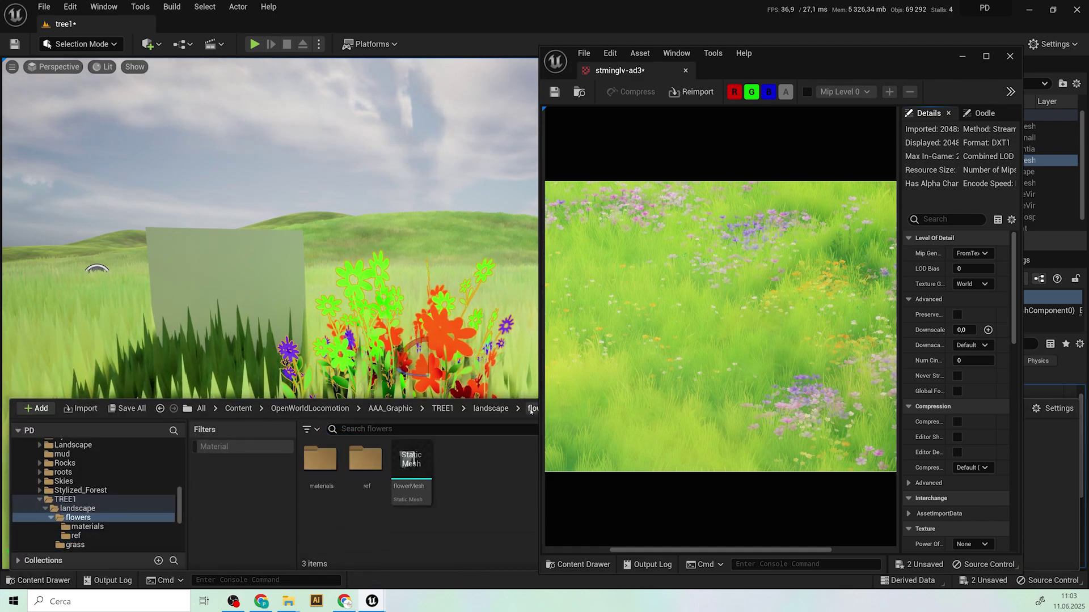
double_click(328, 469)
double_click(457, 462)
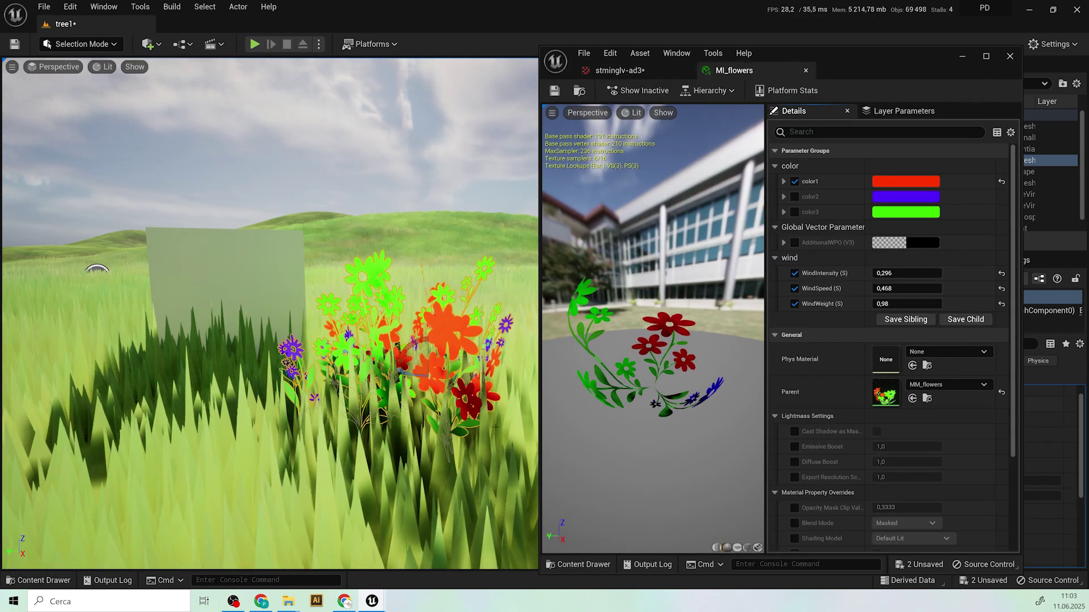
drag(713, 75, 79, 75)
mouse_move(296, 72)
mouse_down()
mouse_move(202, 67)
mouse_move(291, 75)
mouse_up()
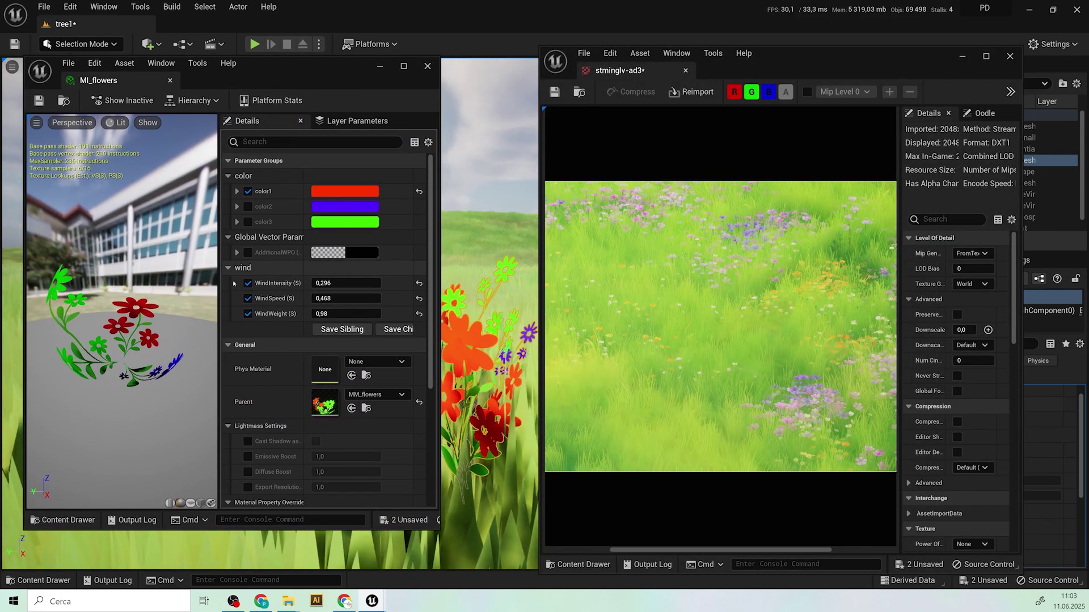
drag(219, 295, 101, 294)
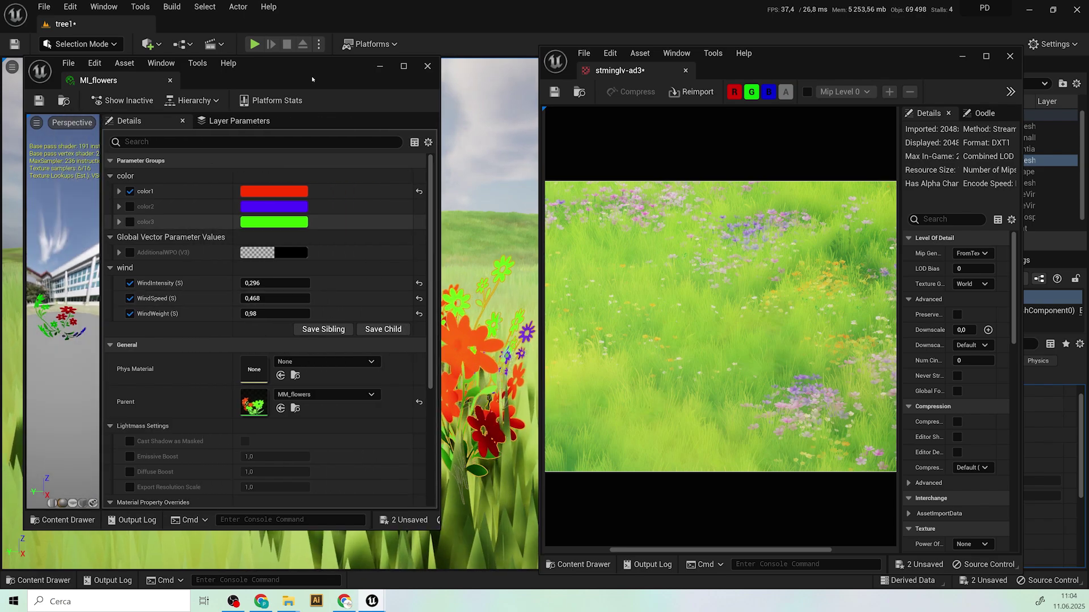
drag(438, 175, 338, 176)
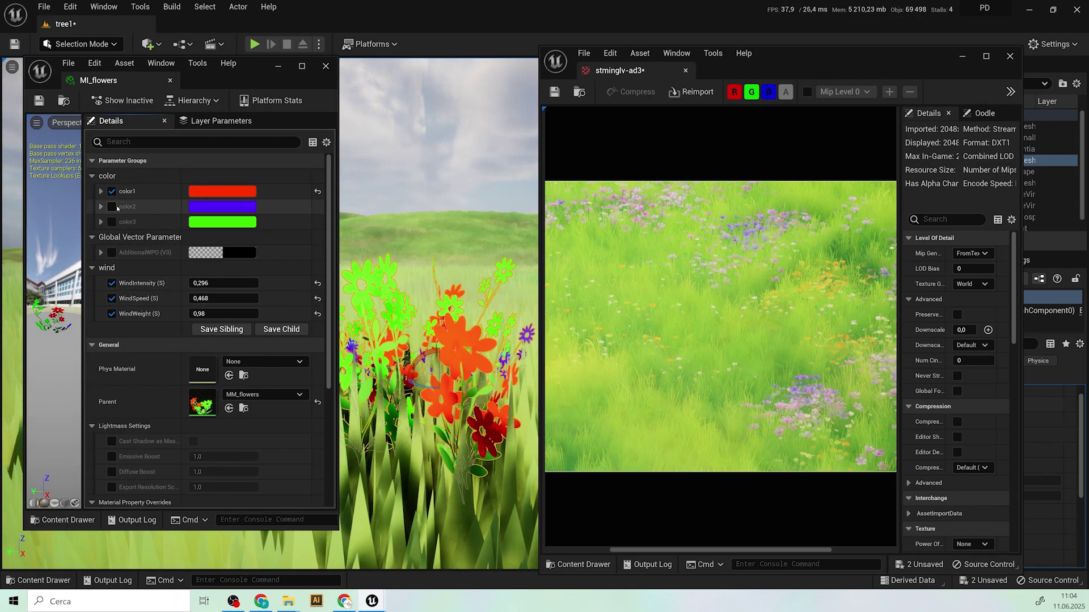
Step: Enable the color2 and color3 overrides in MI_flowers and set color3 to a purple sampled from the reference image's flowers
key(s)
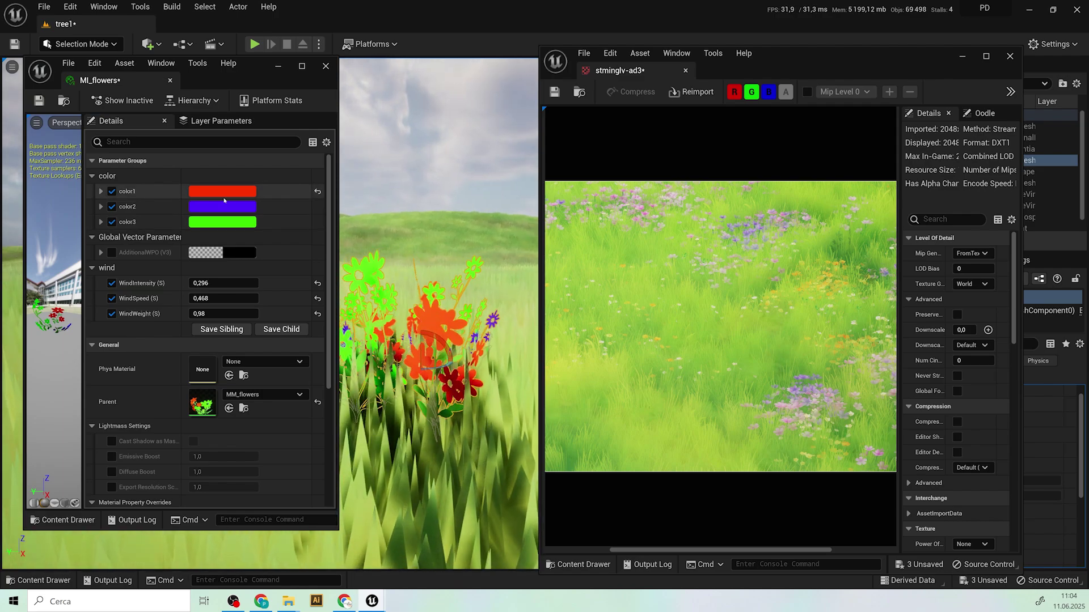
click(227, 221)
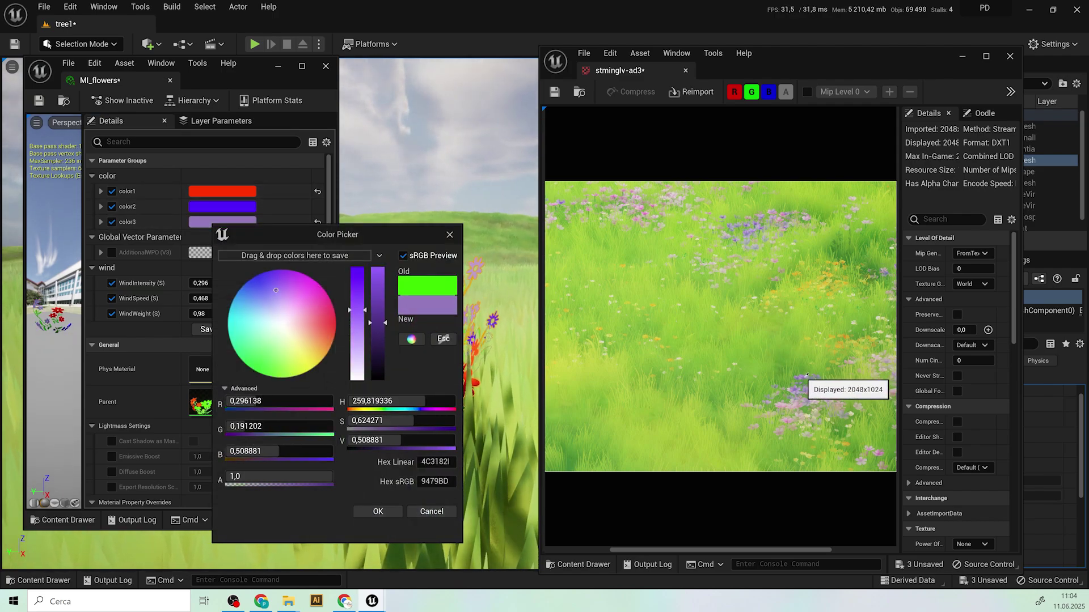
click(379, 511)
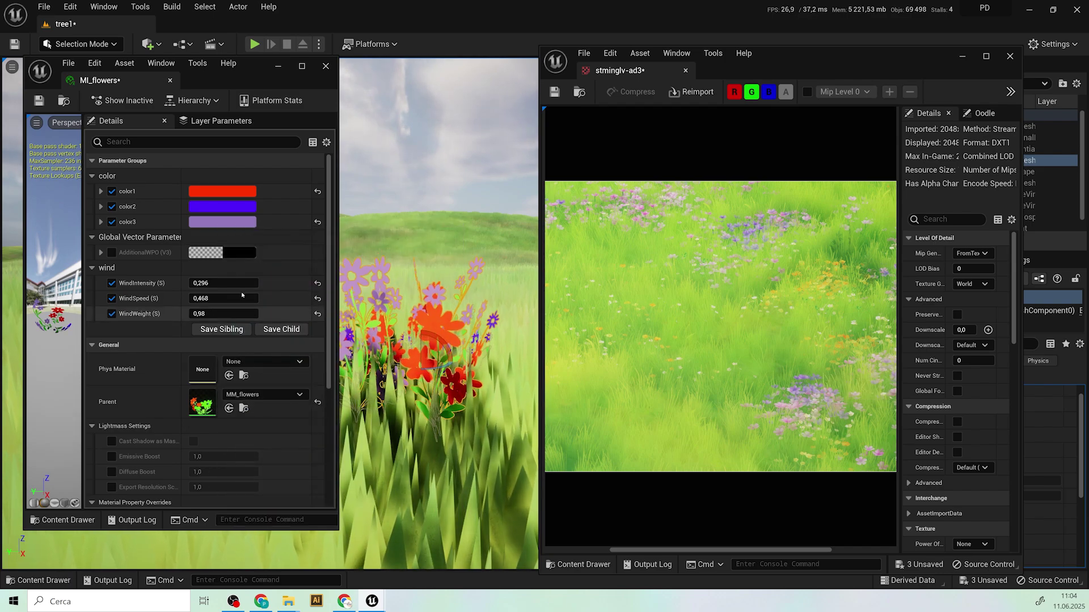
Step: Set color1 to a soft pink (R 0.693872, G 0.412543, B 0.527115) and color2 to a pale yellow, sampling the reference image
click(229, 191)
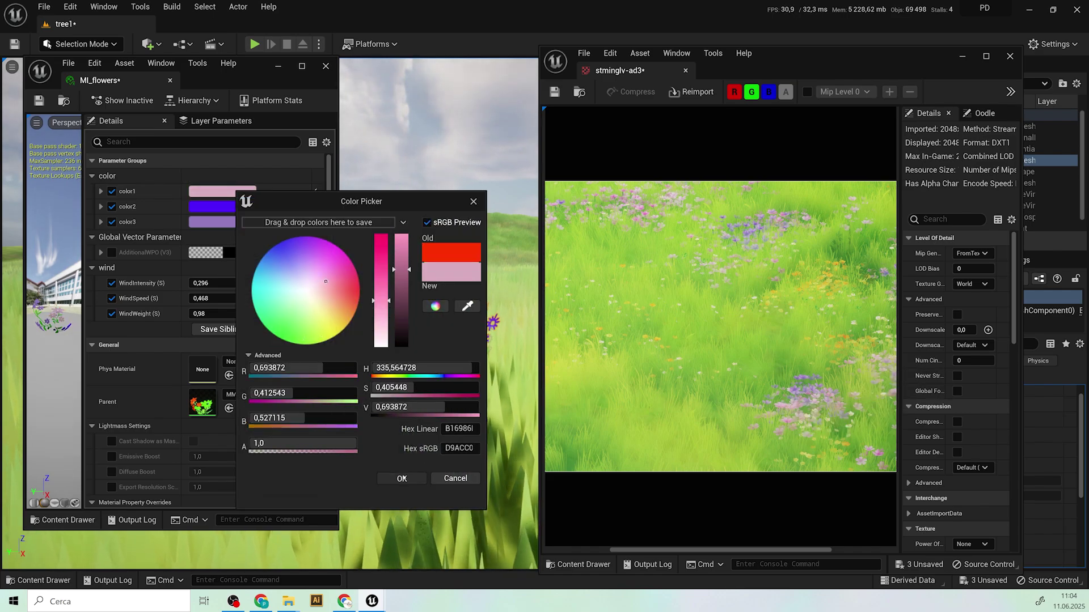
click(401, 479)
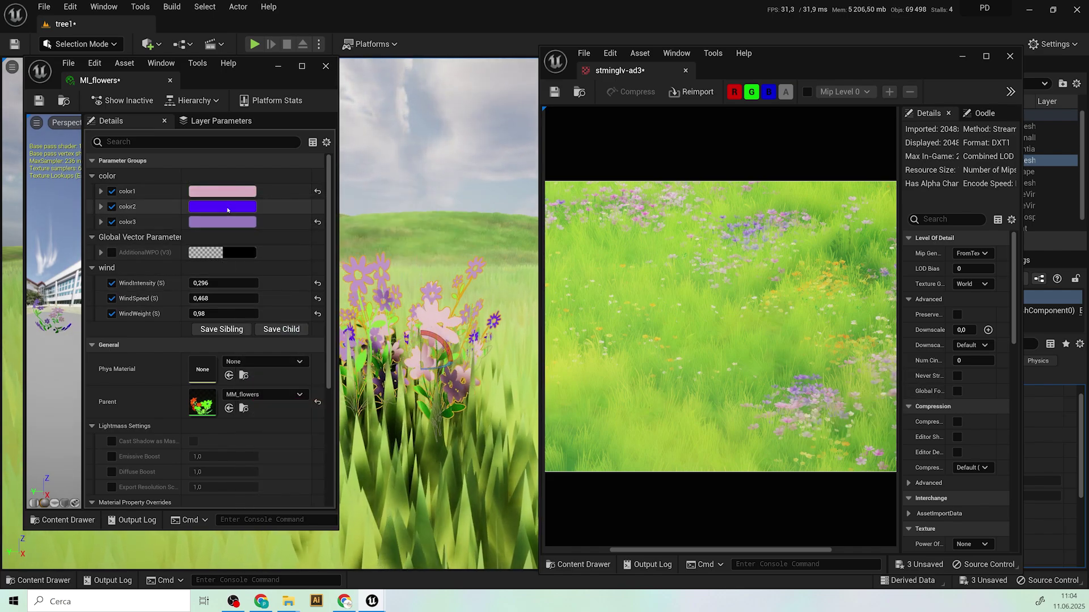
click(228, 208)
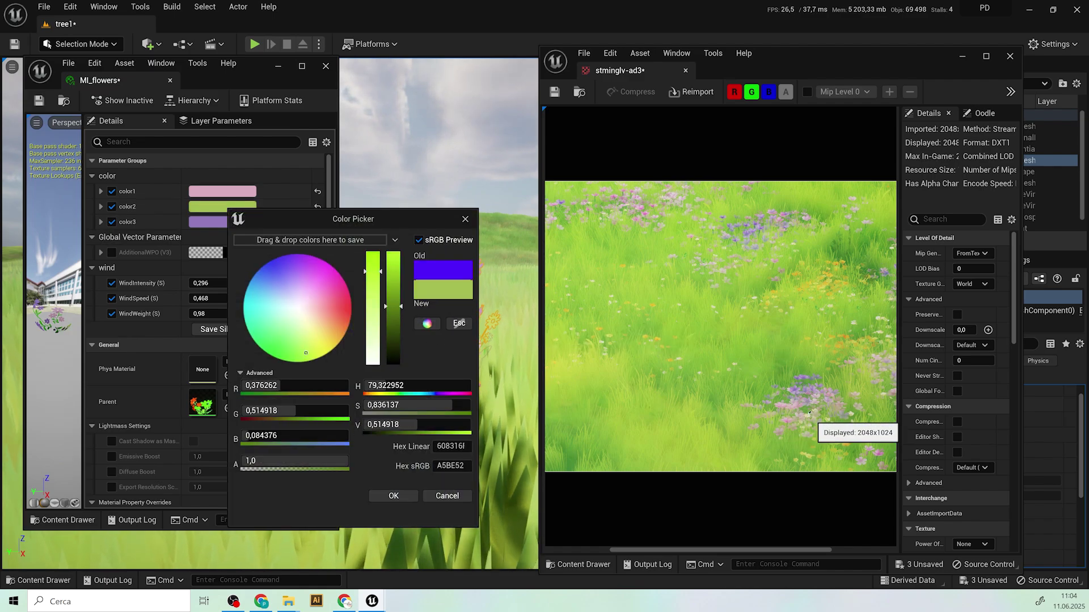
click(393, 495)
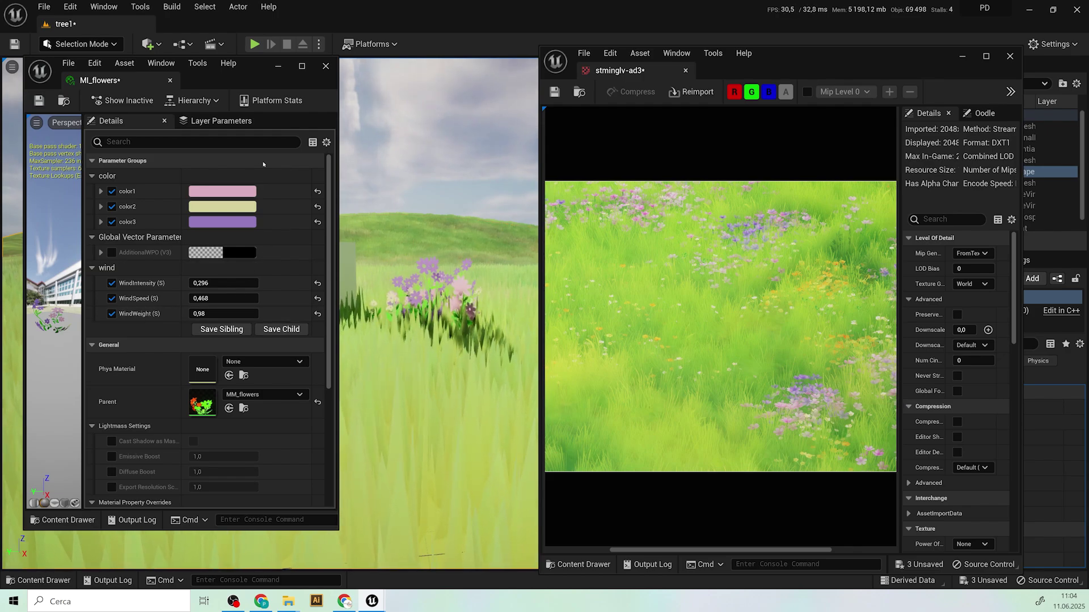
Step: Open the parent material MM_flowers, find its two green colour constants, and move the editor into a separate window
double_click(197, 403)
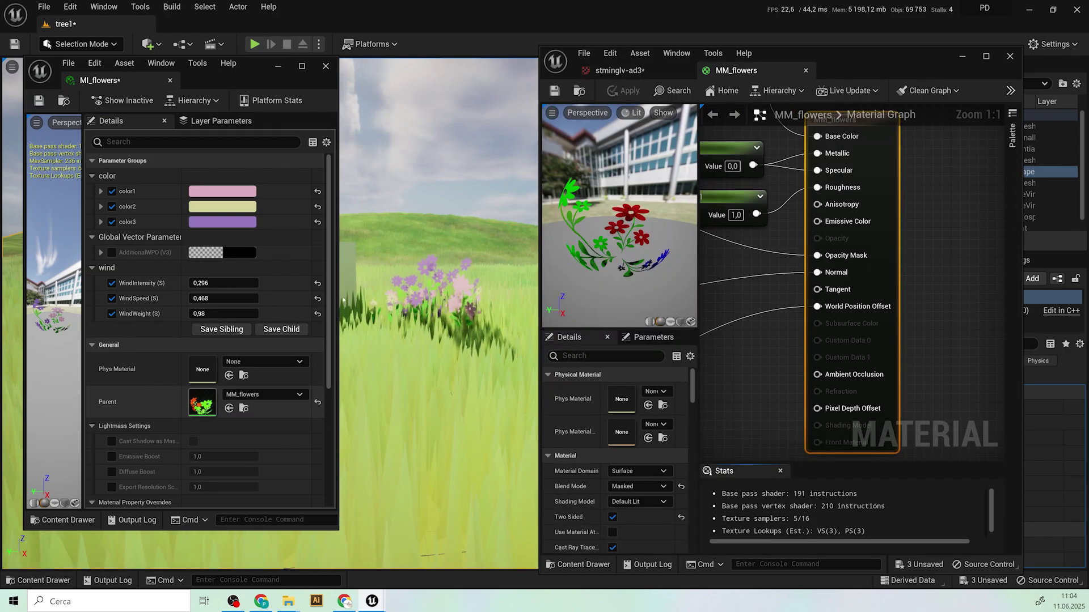
scroll(805, 277, down, 2)
right_drag(720, 281, 957, 250)
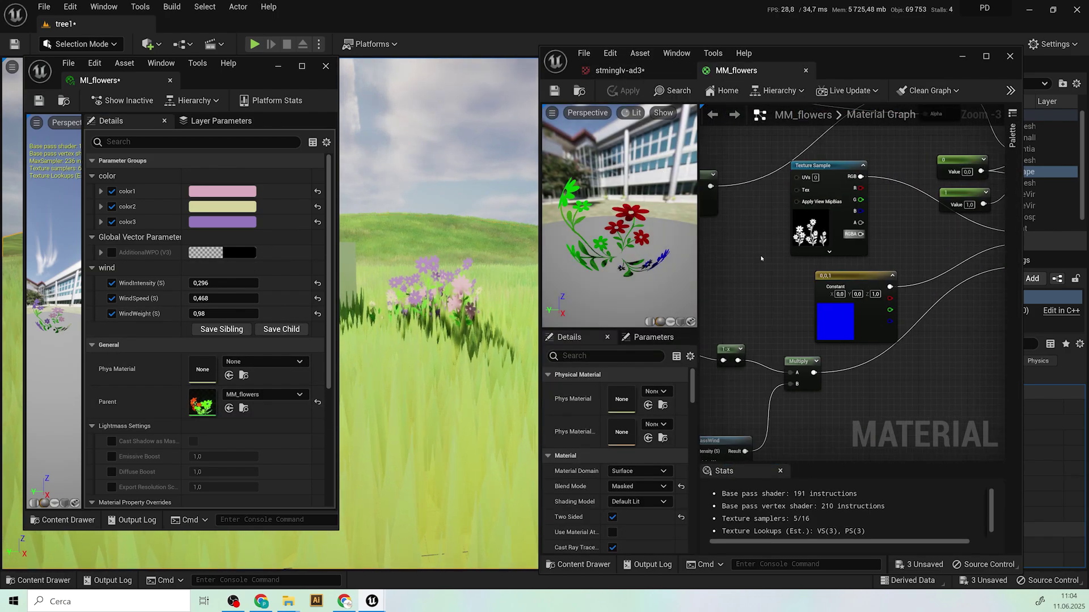
right_drag(763, 258, 833, 344)
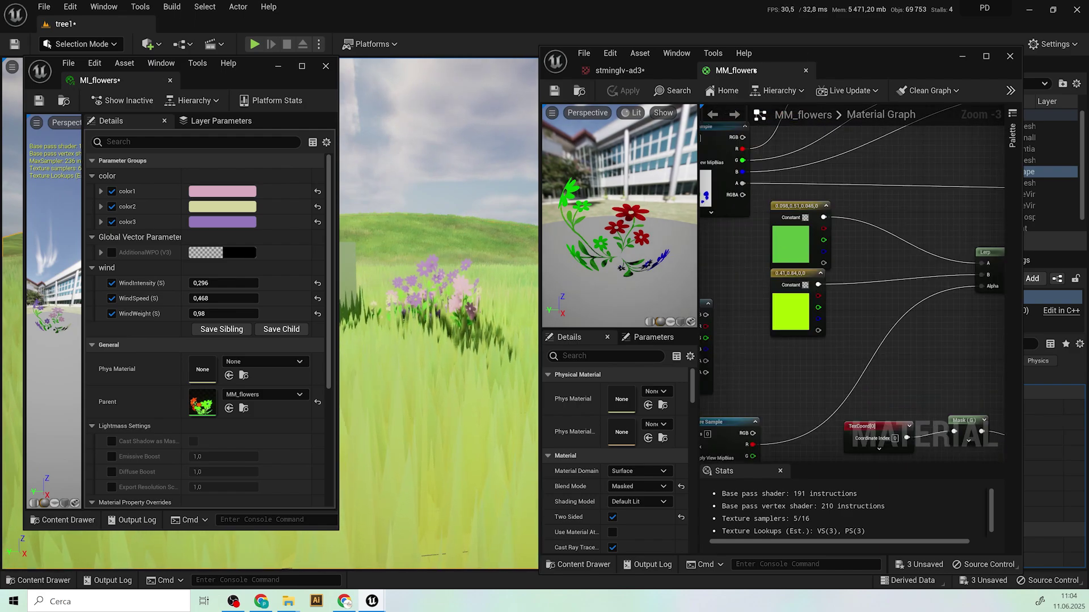
drag(755, 71, 182, 113)
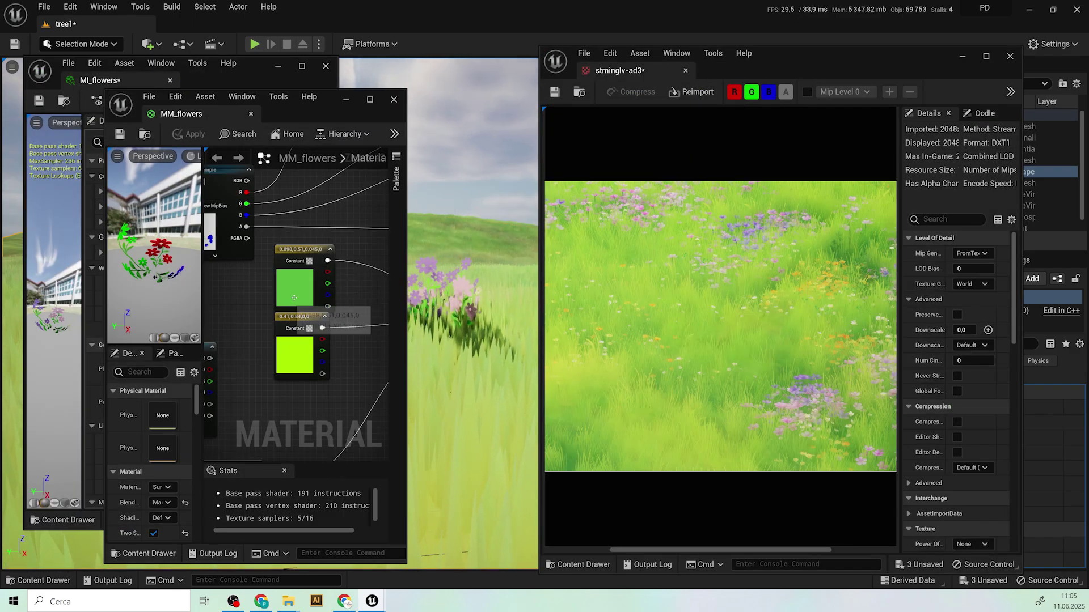
Step: Minimise the reference image and set the darker green constant to a sampled meadow green: R 0.278894, G 0.462077, B 0.114435
click(961, 56)
scroll(490, 308, up, 3)
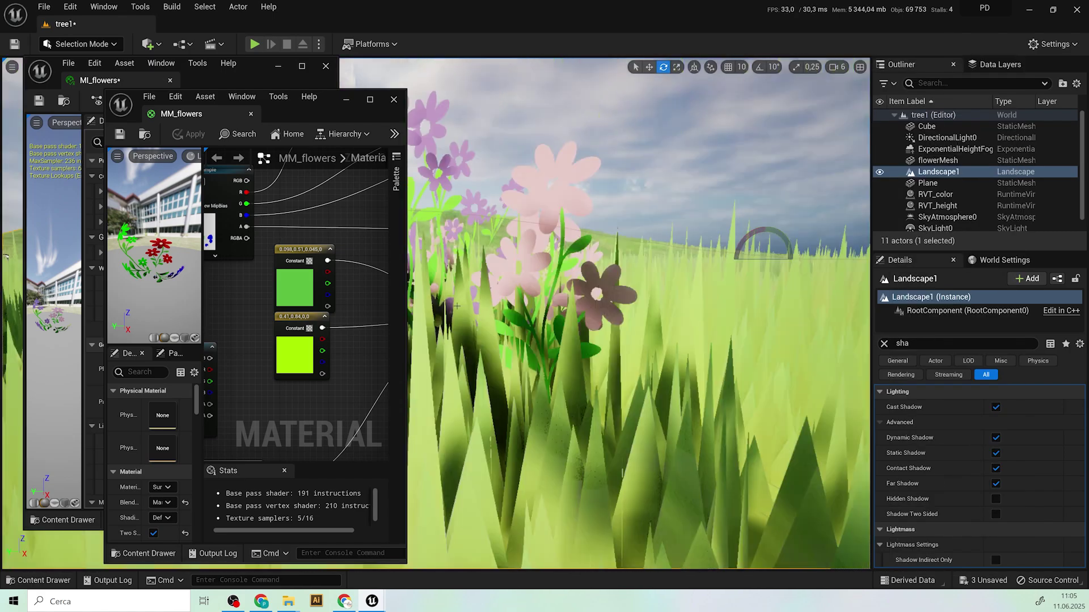
scroll(490, 308, down, 1)
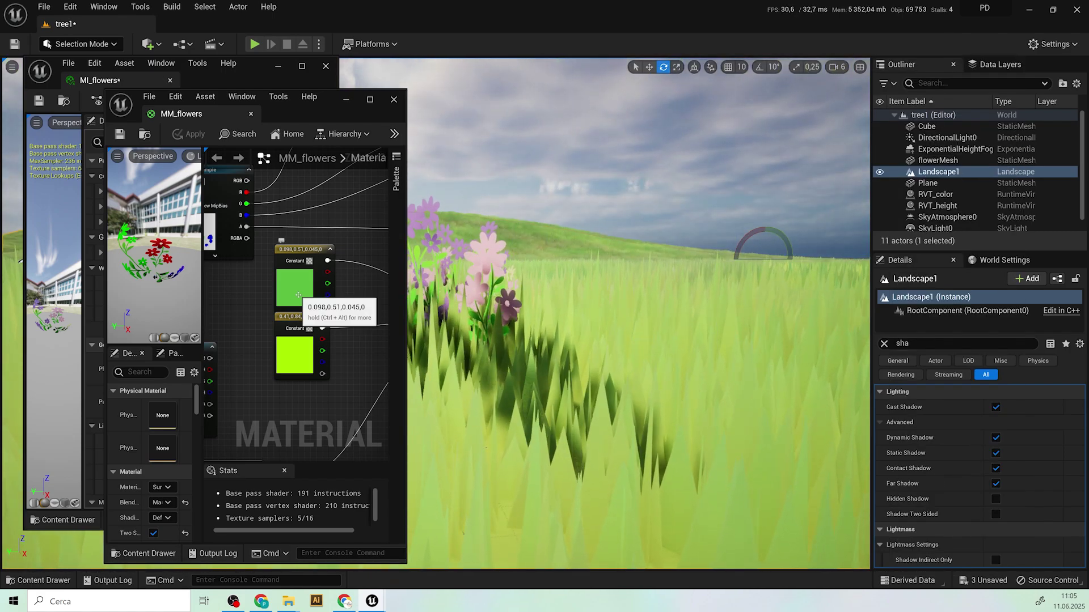
key(a)
key(w)
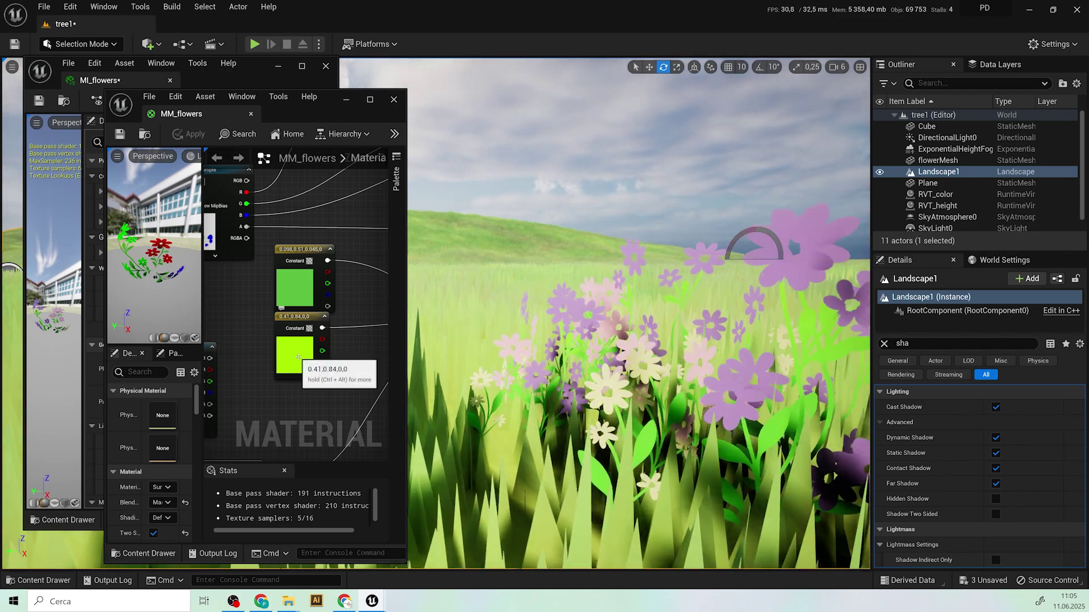
double_click(301, 300)
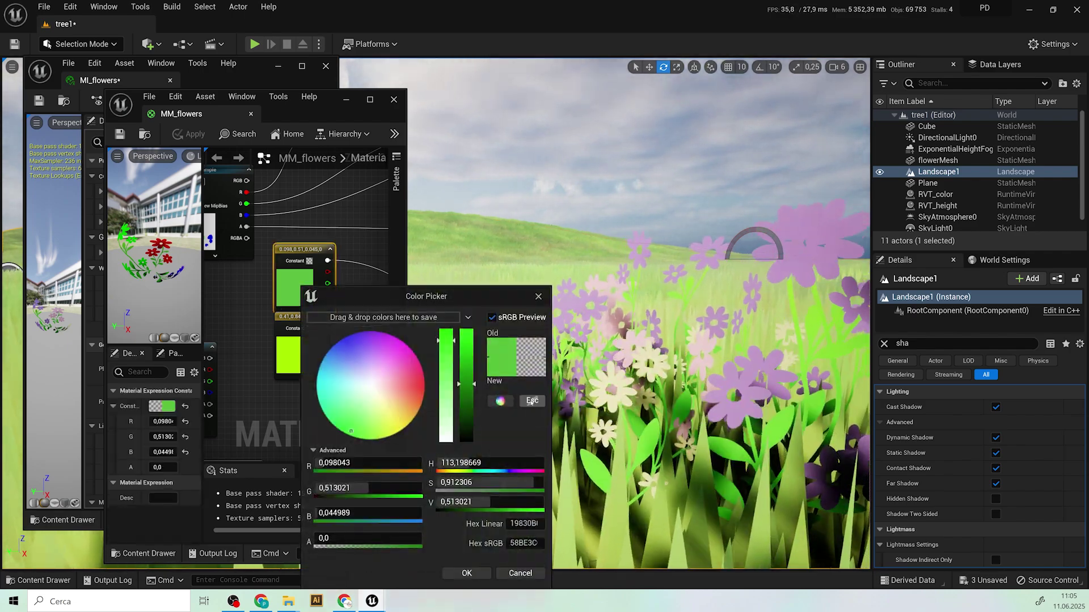
drag(532, 402, 495, 237)
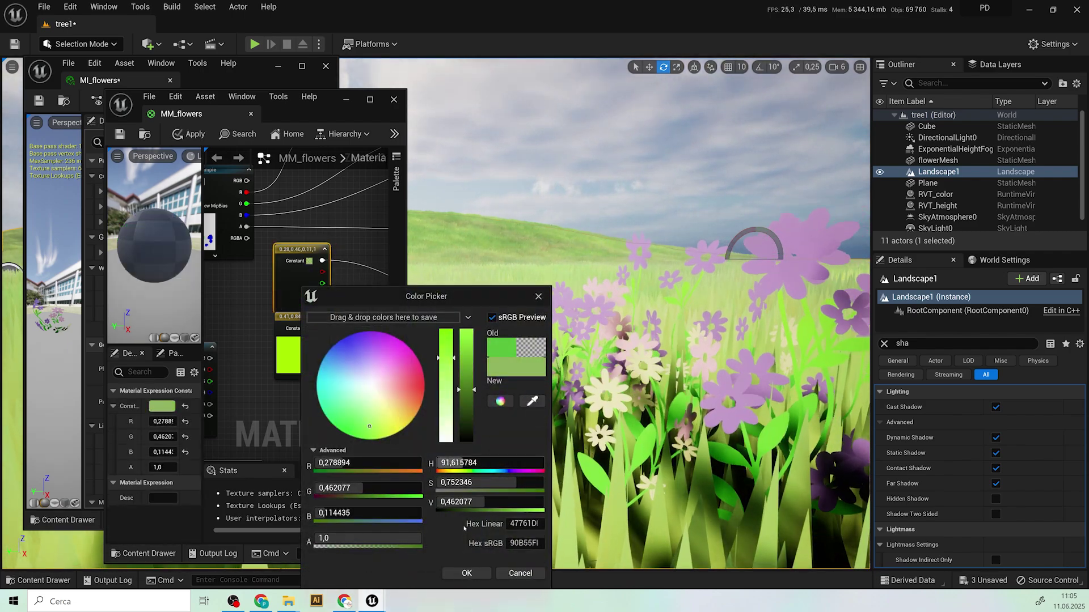
click(466, 573)
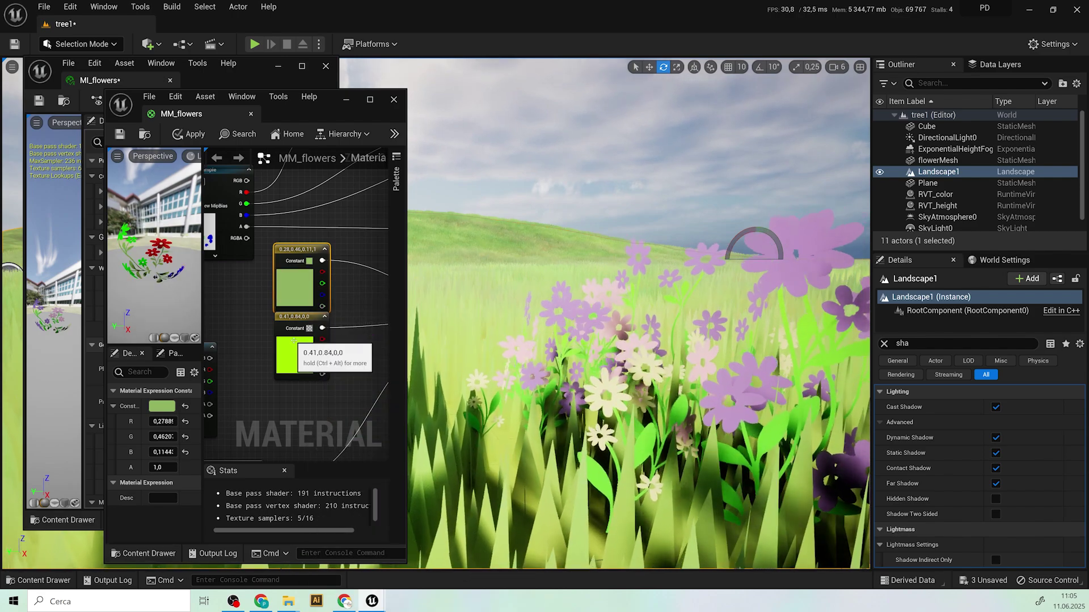
Step: Set the lime constant to a sampled pale grass green (R 0.467784, G 0.55834, B 0.198069) and apply the MM_flowers changes
double_click(293, 341)
click(524, 401)
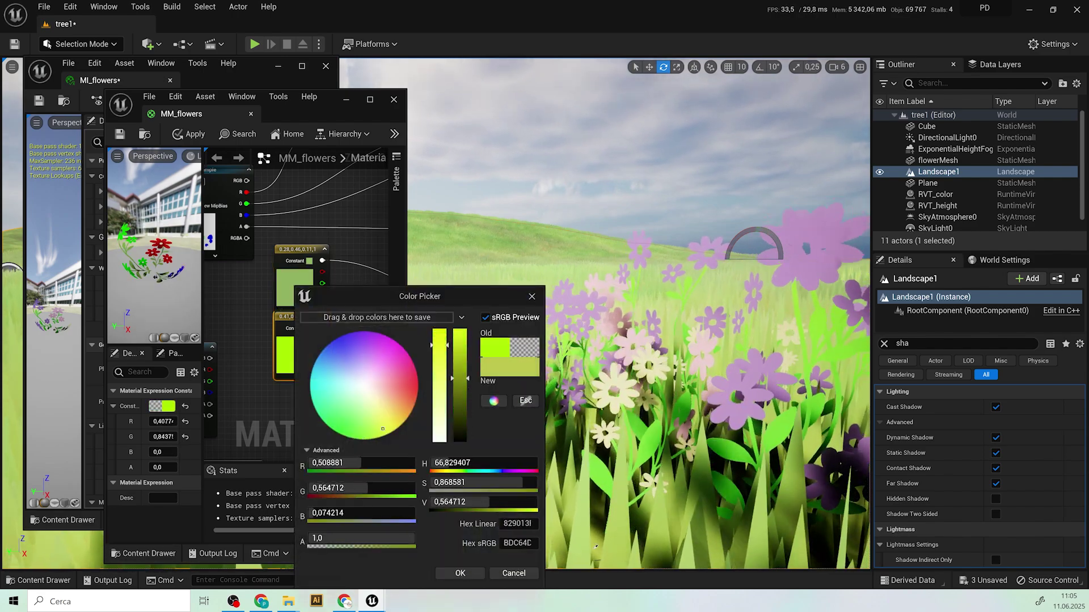
click(610, 245)
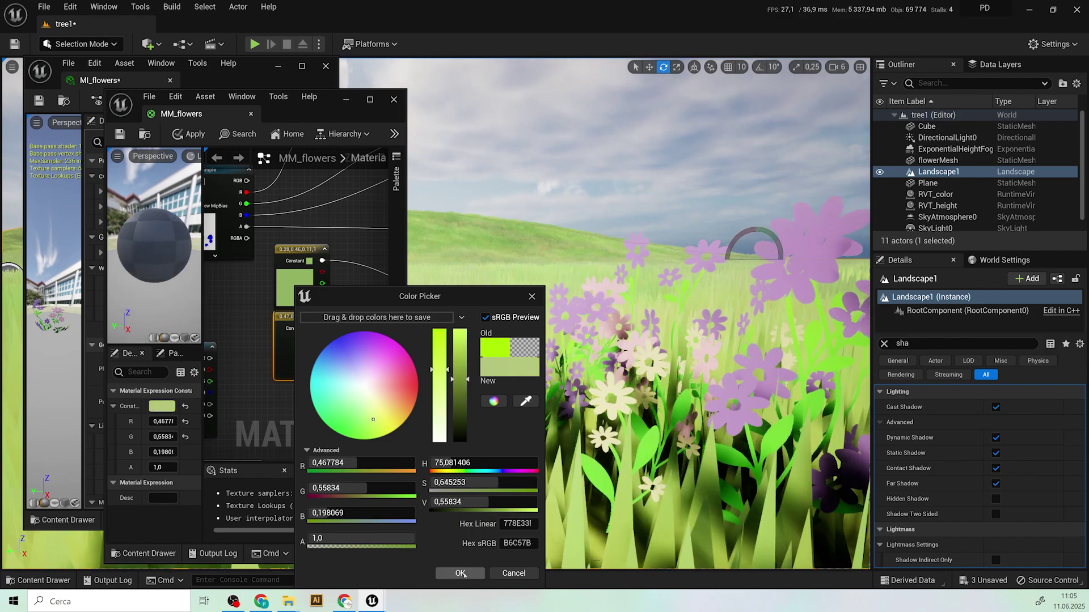
click(460, 573)
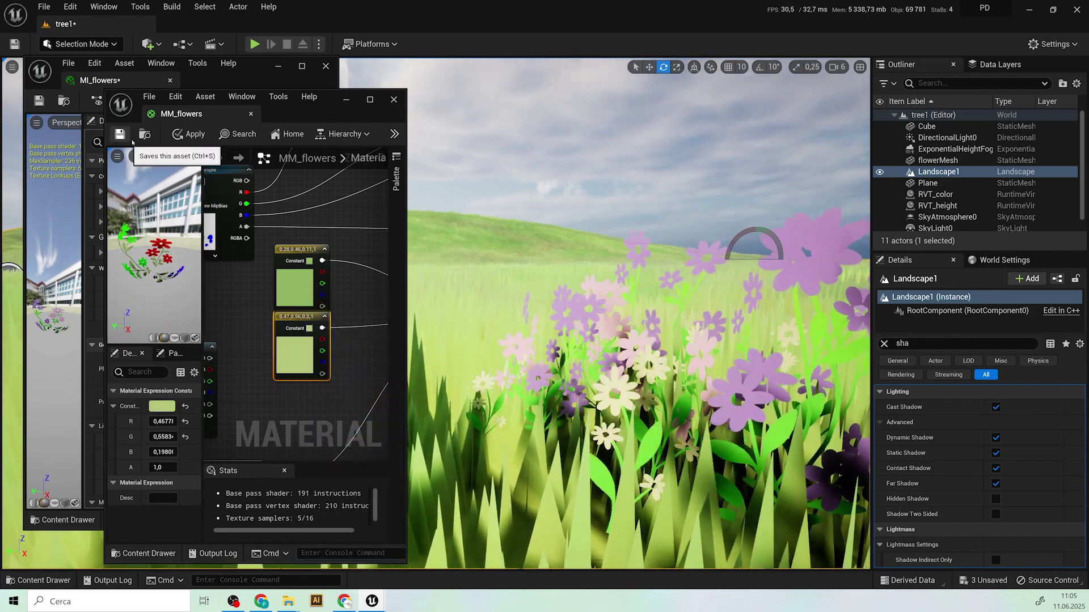
click(190, 135)
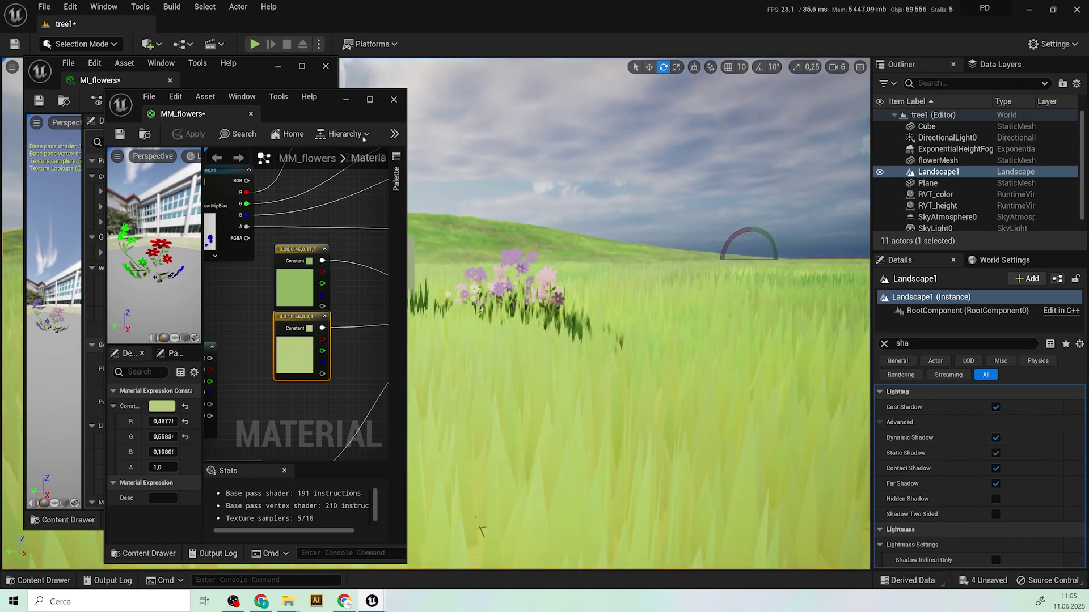
Step: Minimise both material windows and select flowerMesh in the level
click(348, 101)
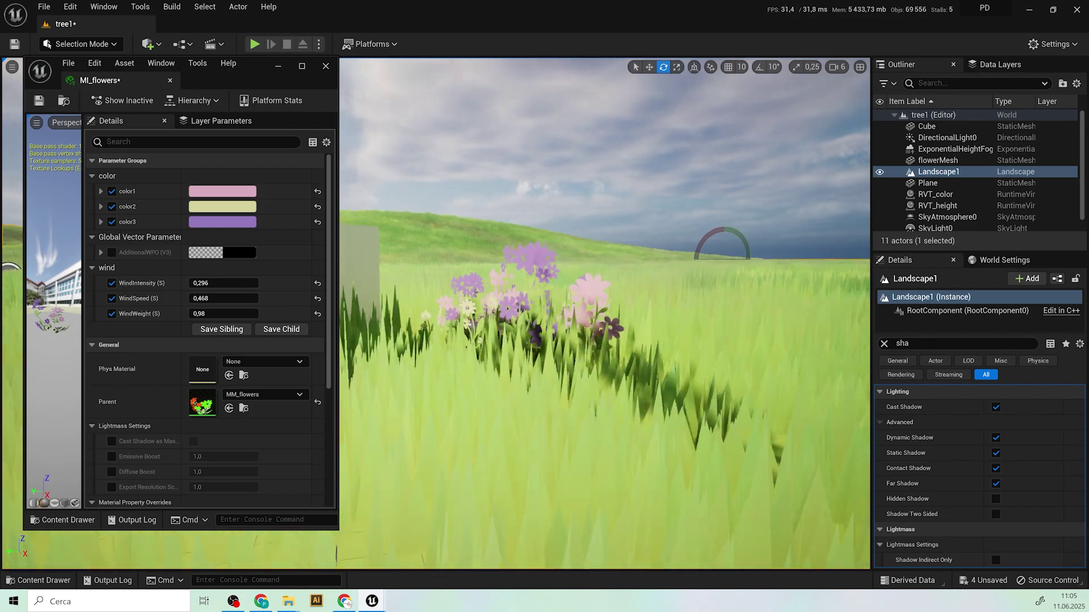
click(276, 66)
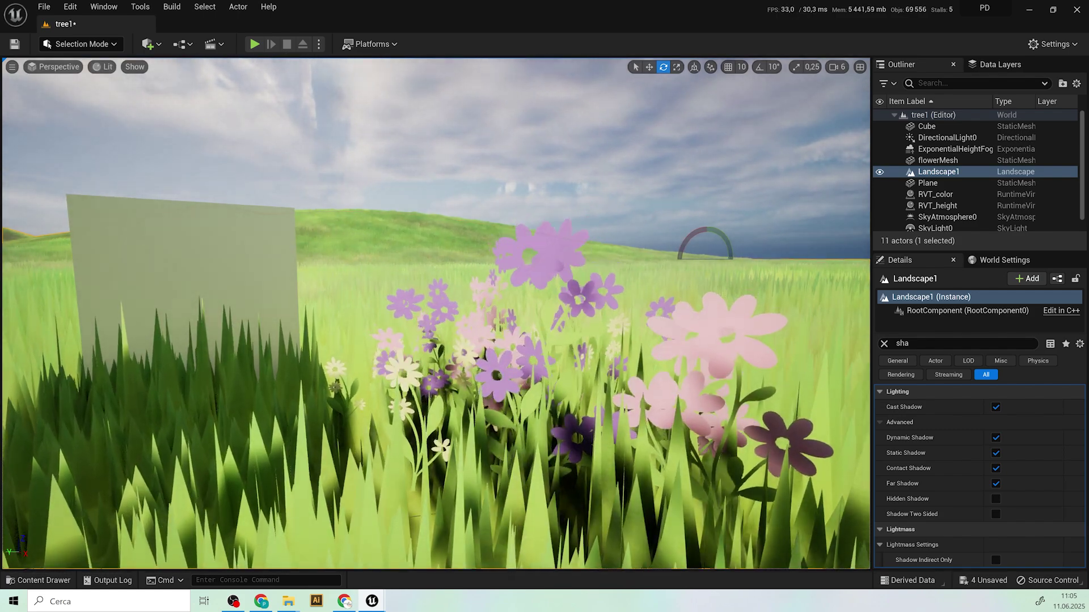
click(548, 293)
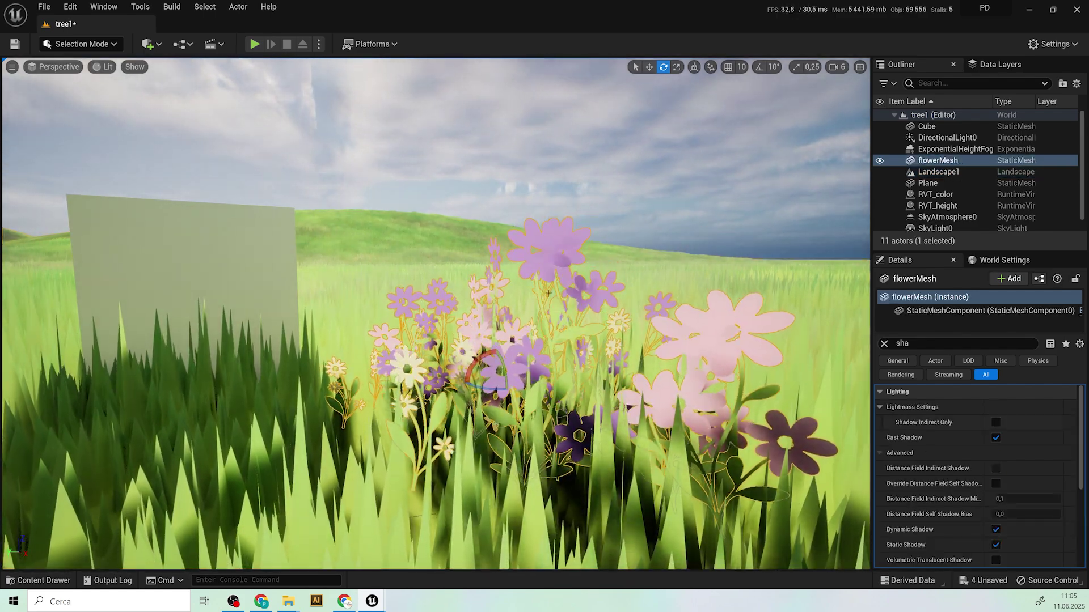
Step: Duplicate flowerMesh twice, place the copies in a row beside the original, and select the middle one, flowerMesh2
click(676, 68)
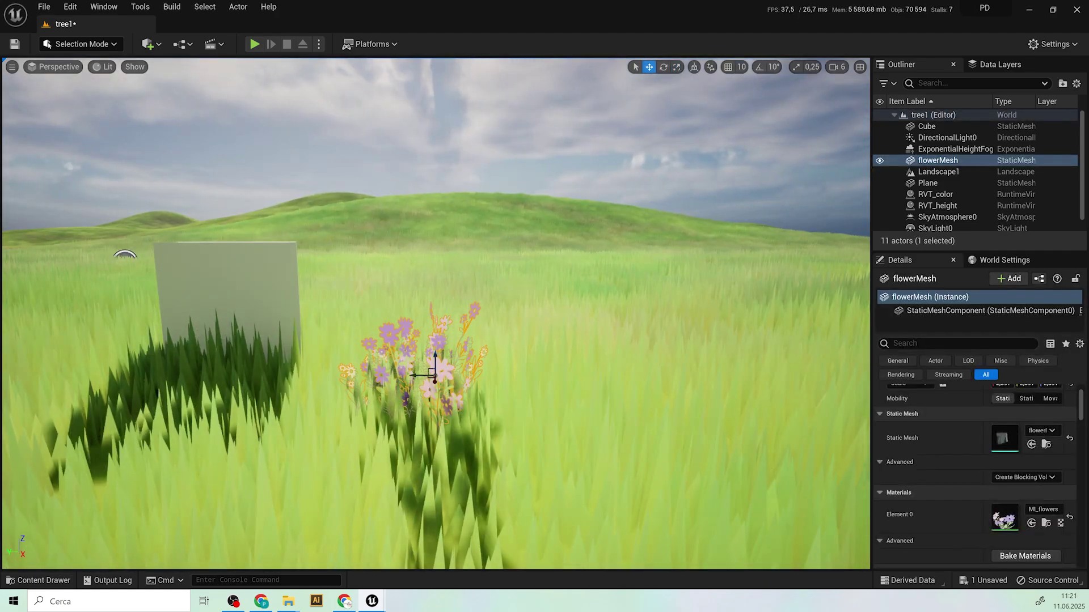
key(ctrl+d)
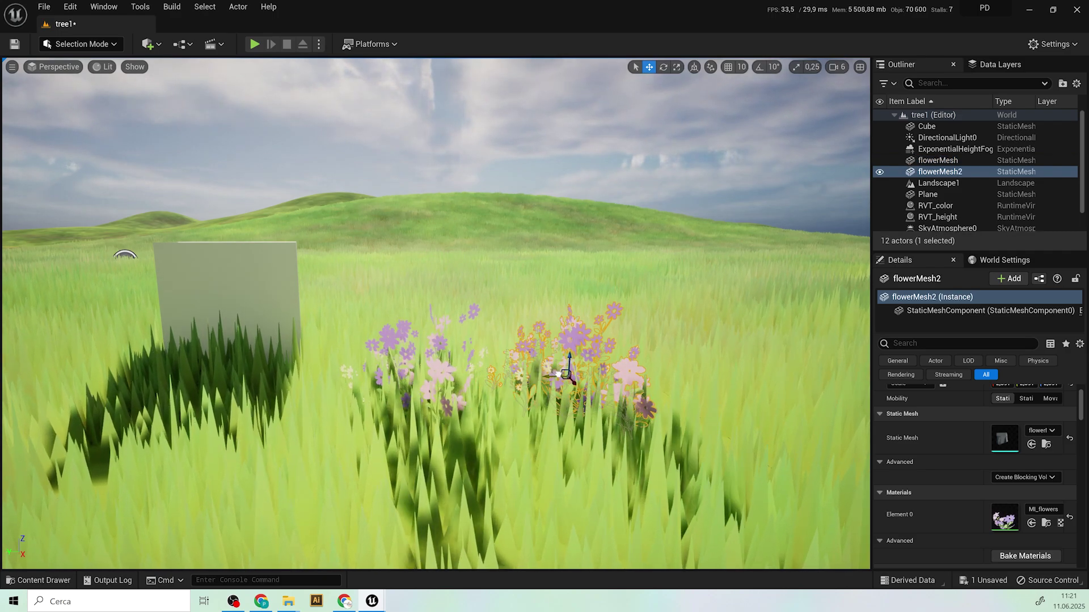
alt+drag(557, 376, 697, 371)
middle_drag(697, 372, 731, 340)
click(697, 371)
drag(698, 371, 698, 410)
click(403, 364)
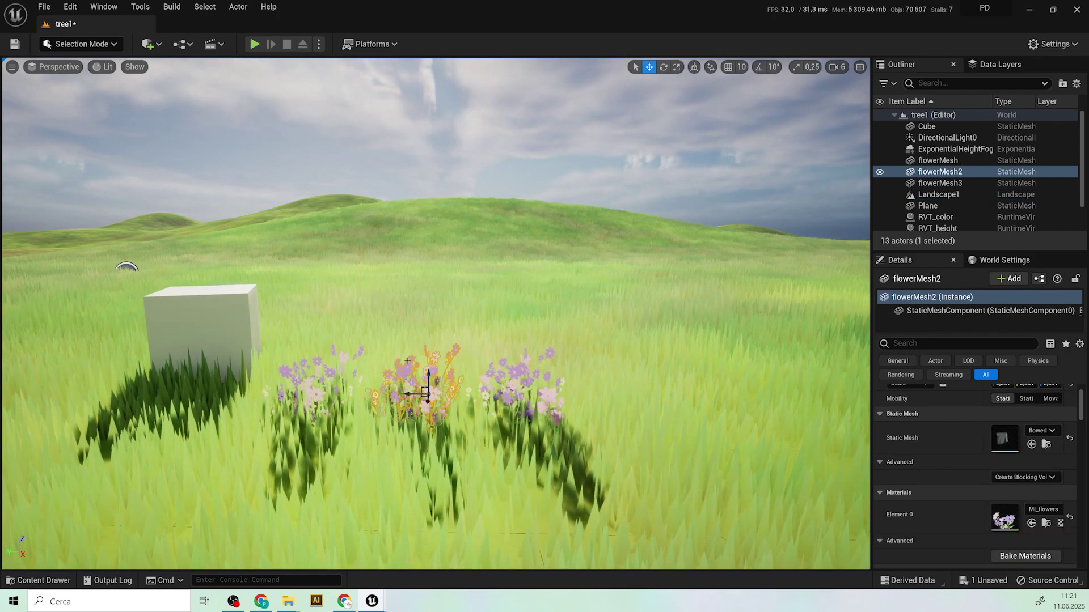
Step: Locate the MI_flowers material instance in the project and duplicate it twice as MI_flowers1 and MI_flowers2
click(1046, 523)
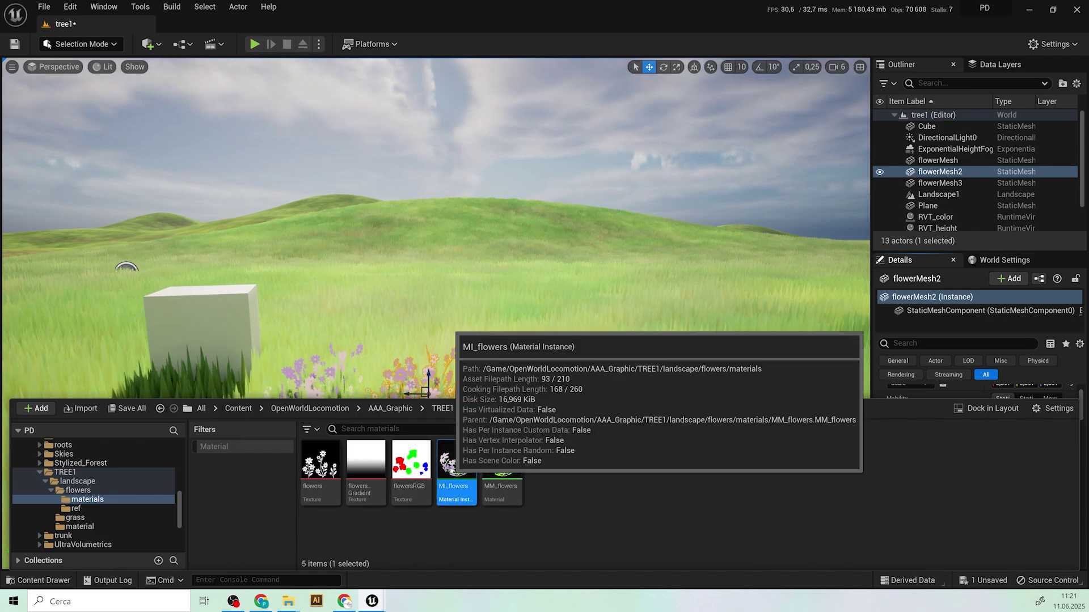
right_click(456, 465)
click(486, 260)
key(Return)
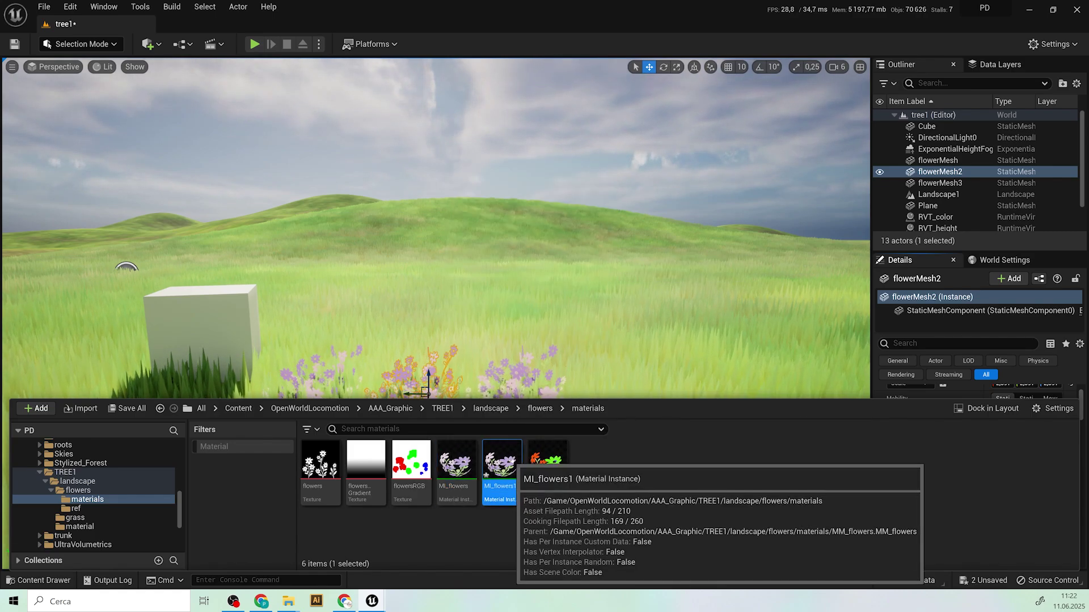
right_click(501, 465)
click(559, 250)
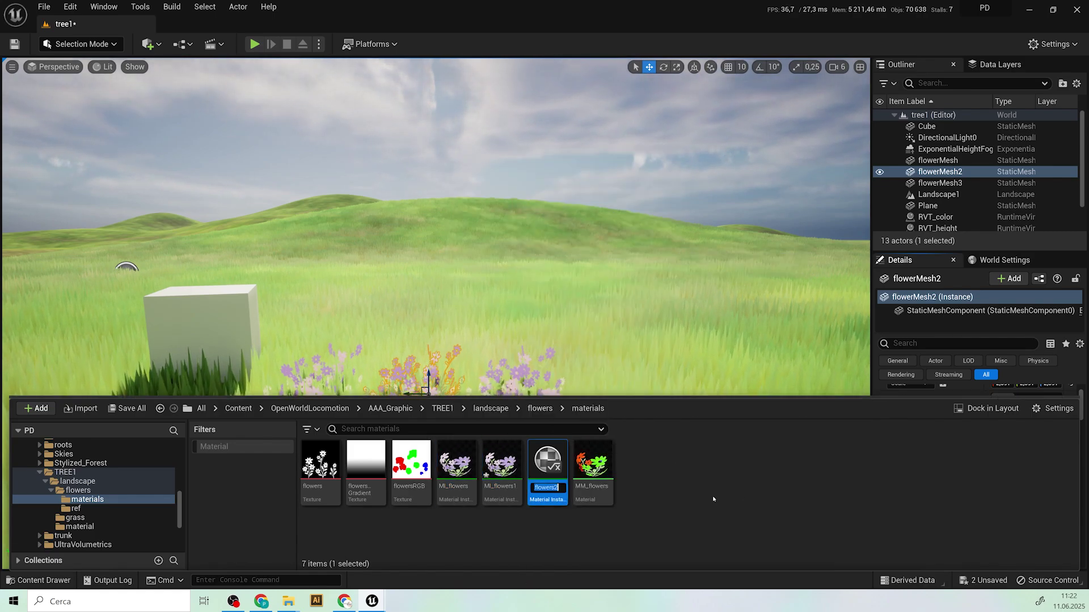
Step: Open the reference texture stminglv-ad3 from the flowers ref folder
click(504, 408)
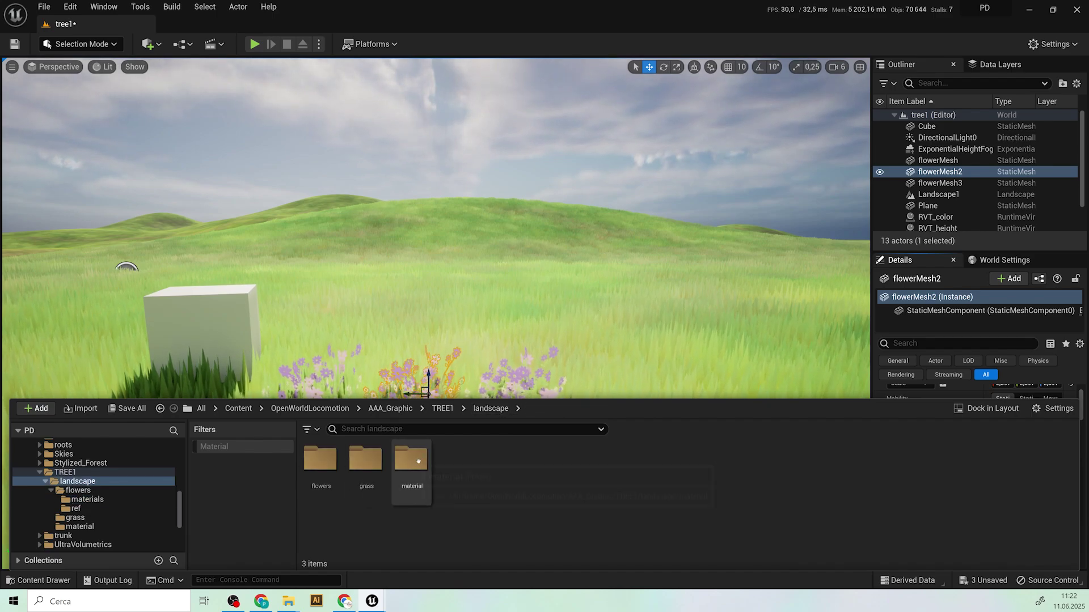
double_click(321, 460)
double_click(366, 460)
double_click(320, 471)
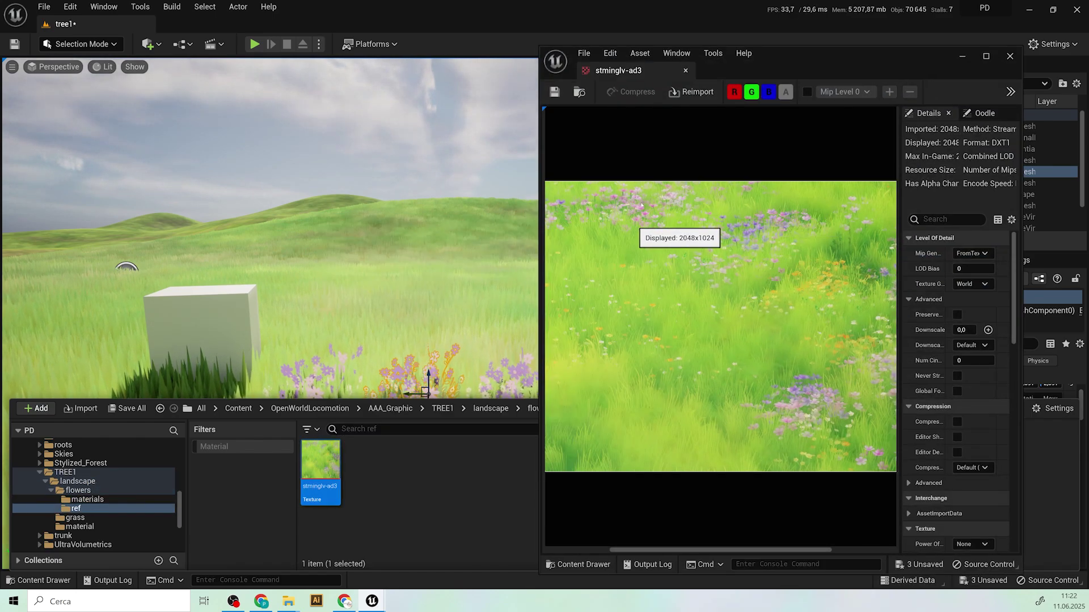
scroll(826, 283, down, 3)
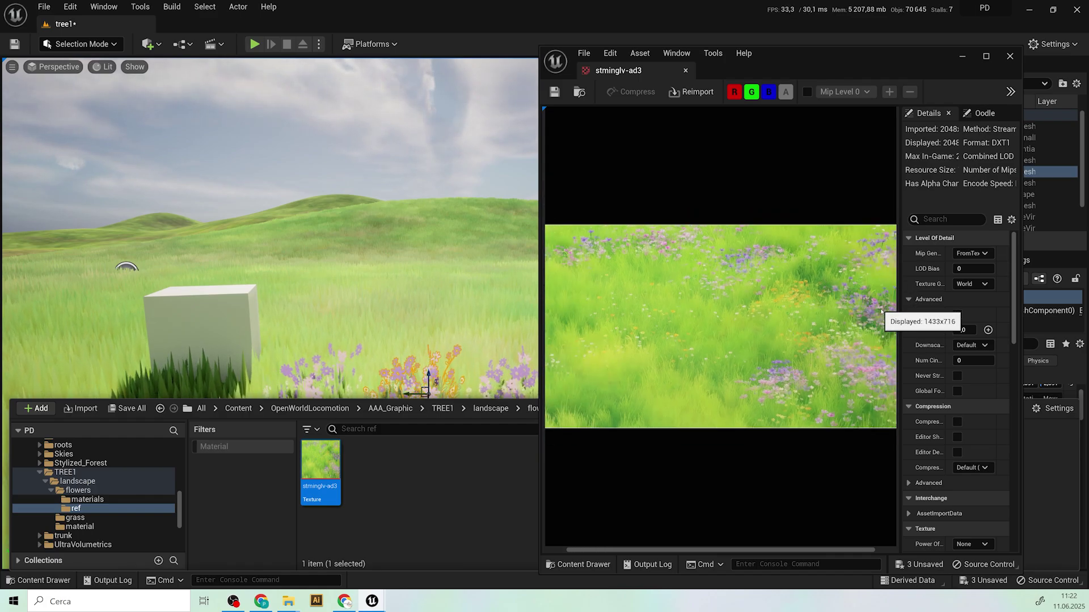
Step: Examine the pink flower patch in the reference image and compare it with the selected flowers in the level
mouse_move(457, 324)
right_down()
mouse_move(457, 363)
mouse_move(457, 324)
right_up()
key(w)
scroll(608, 252, up, 1)
scroll(609, 253, up, 8)
scroll(625, 182, up, 2)
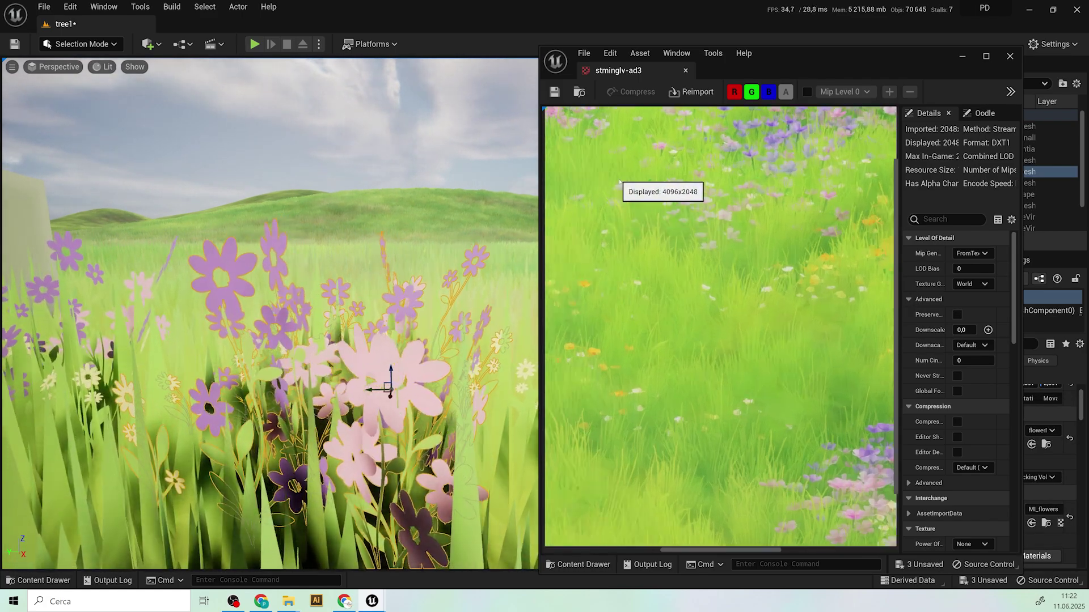
right_drag(669, 233, 778, 355)
right_drag(734, 422, 748, 471)
scroll(747, 472, up, 2)
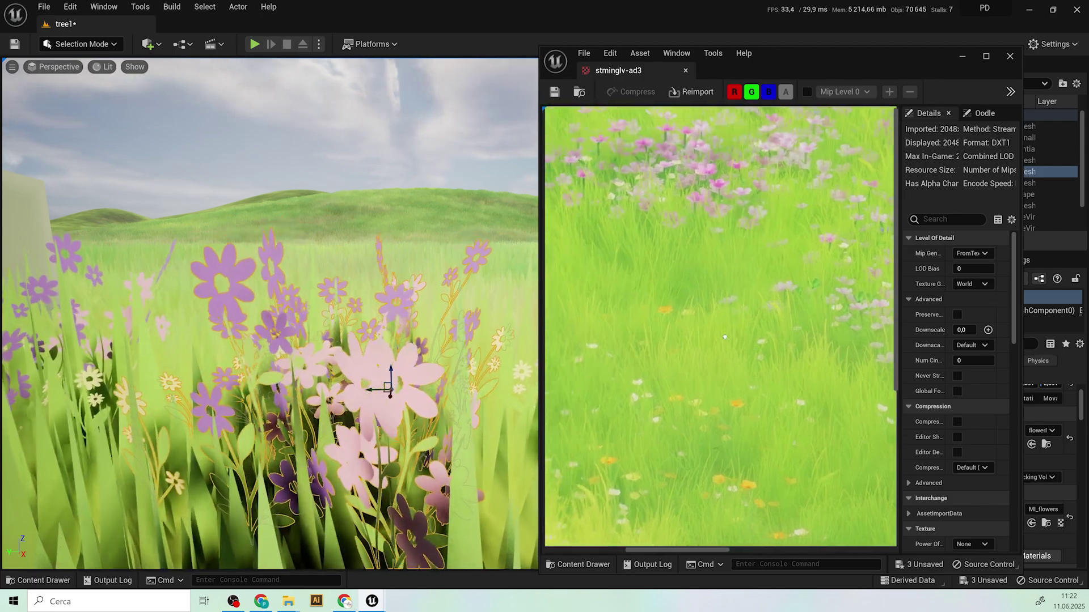
right_drag(454, 340, 463, 340)
key(s)
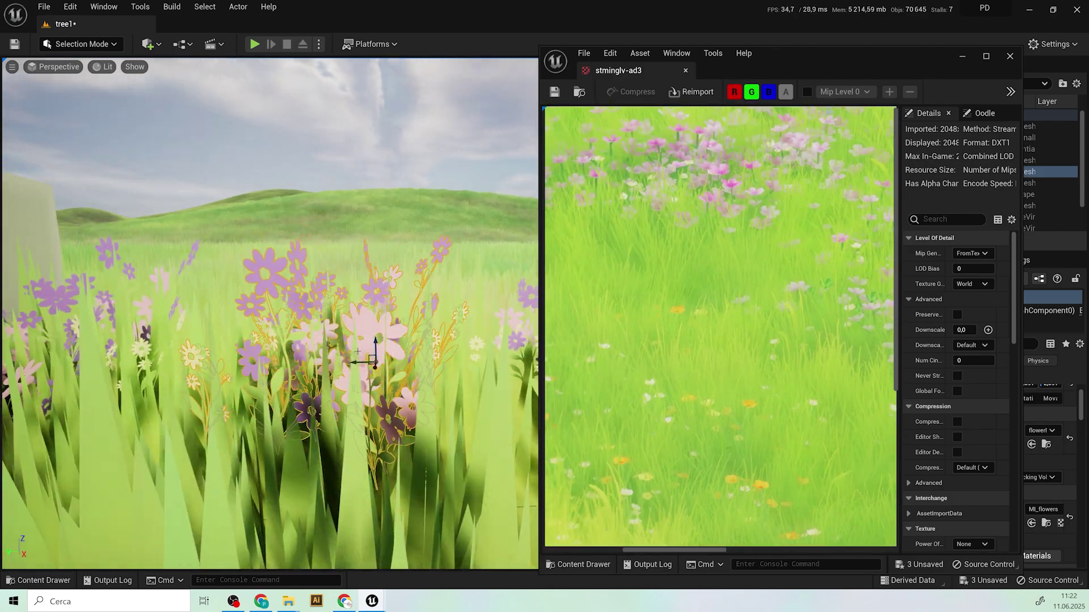
Step: Assign MI_flowers1 to flowerMesh2, open that material instance, and move its editor into a separate window beside the reference
click(44, 581)
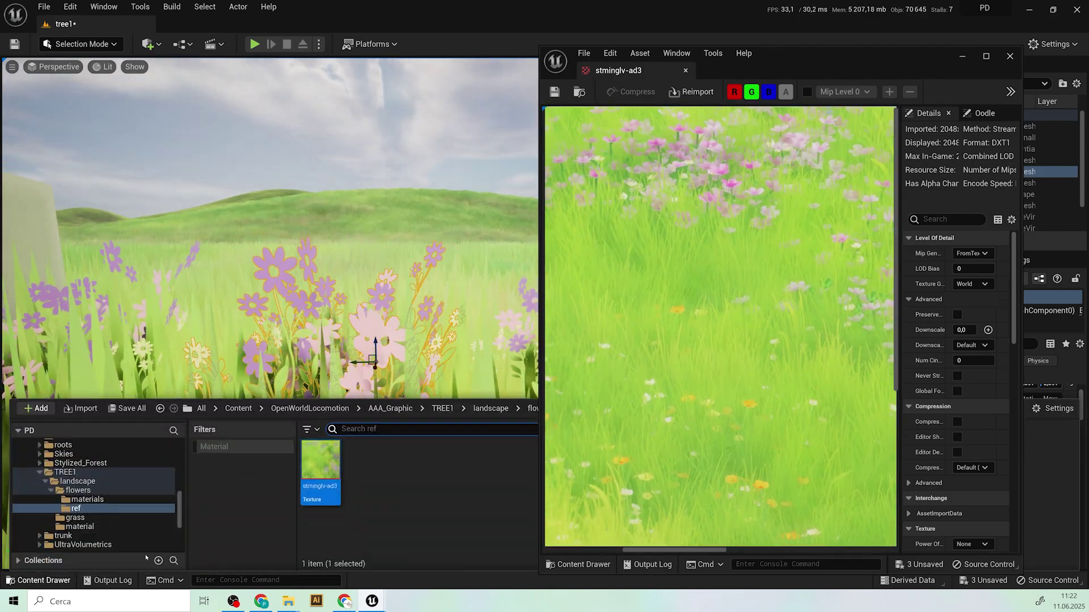
click(531, 410)
double_click(324, 464)
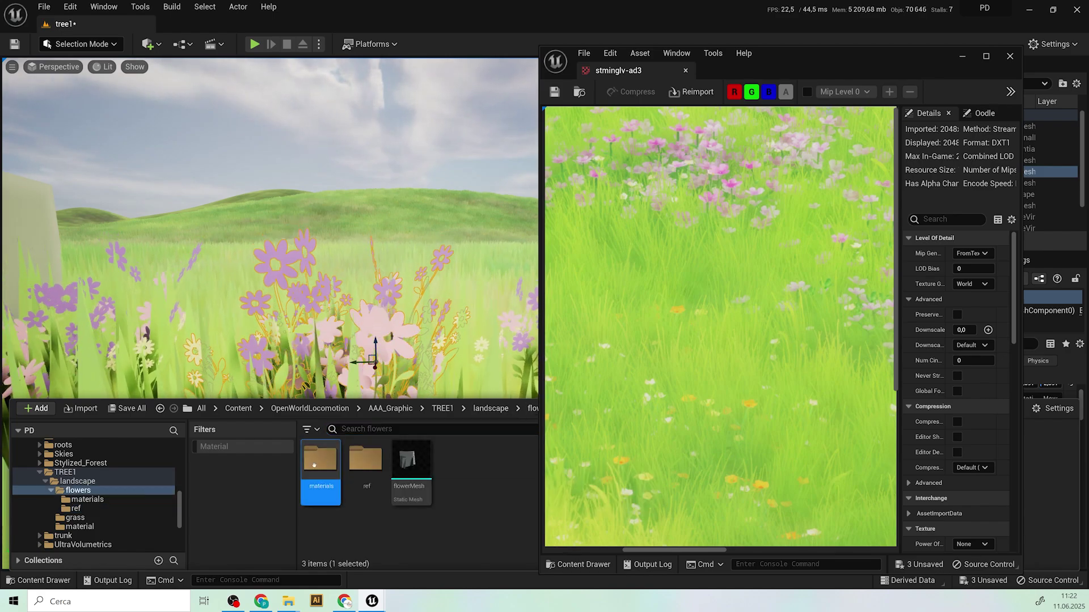
click(275, 270)
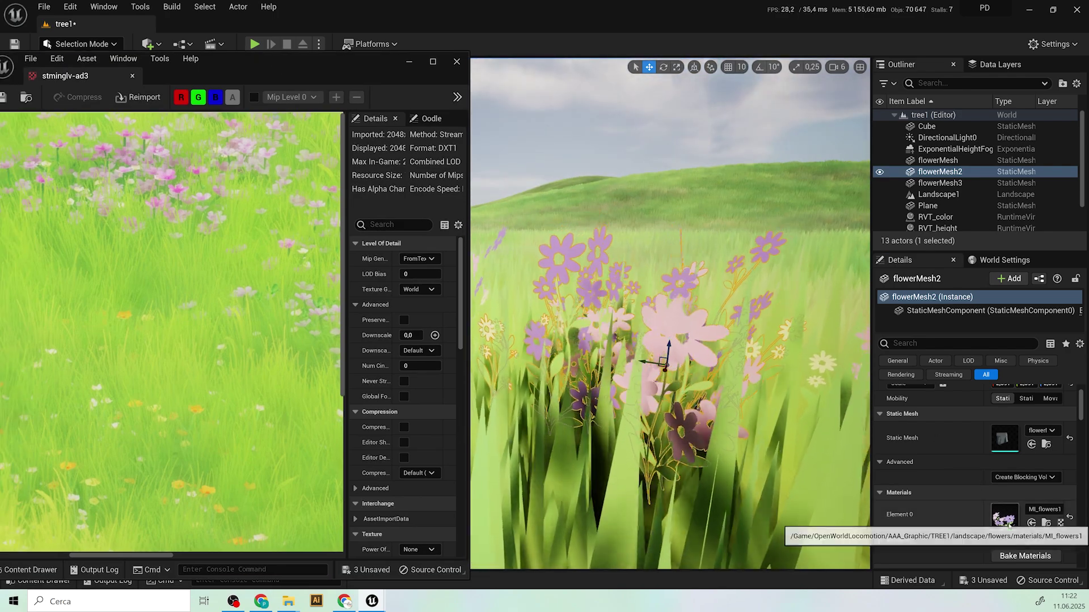
double_click(1004, 519)
drag(177, 75, 800, 82)
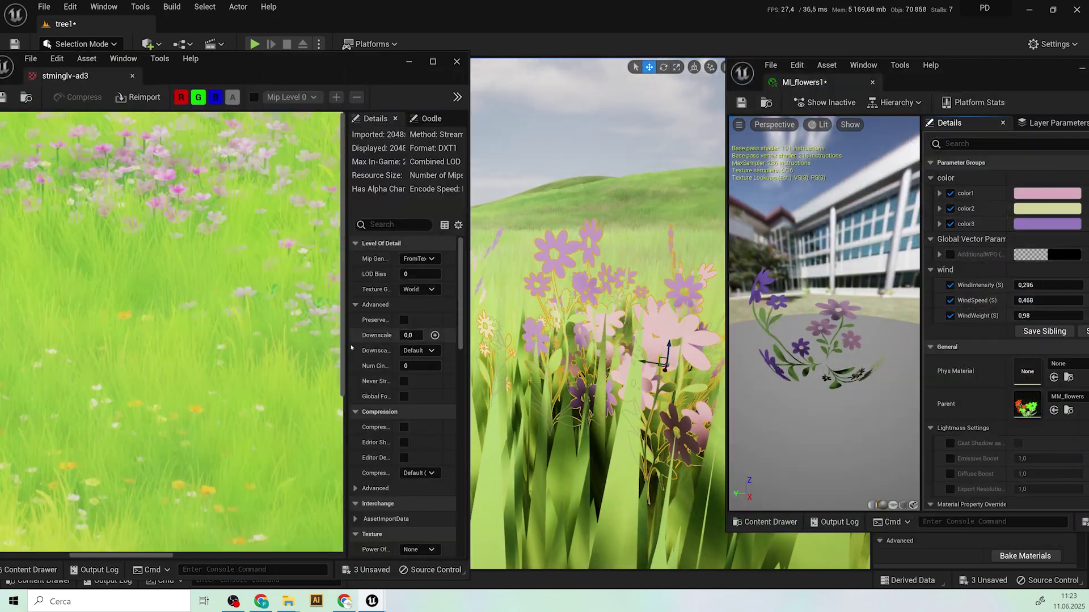
Step: In MI_flowers1, sample a magenta pink for color3 (R 0.745404, G 0.168269, B 0.520996) and a pale pink for color1 from the reference
click(1034, 228)
click(1015, 342)
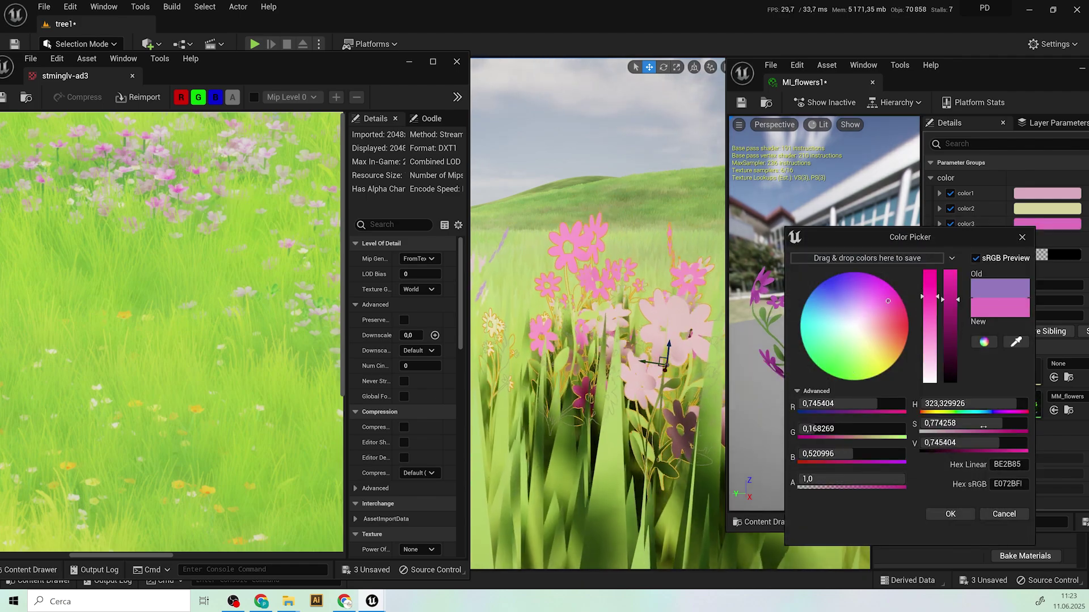
click(951, 514)
click(1041, 193)
click(1023, 313)
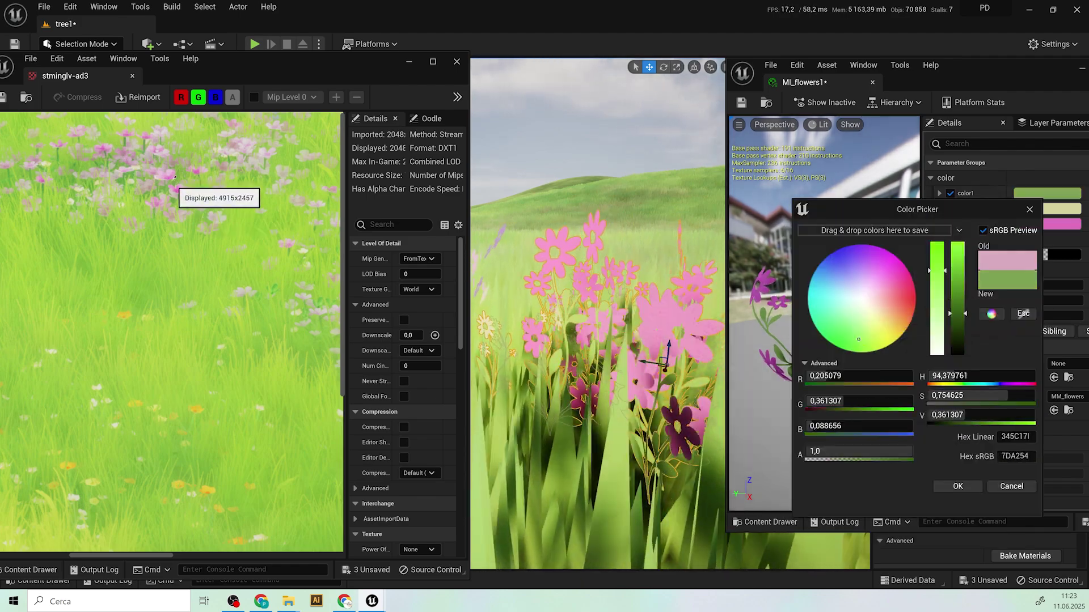
click(947, 486)
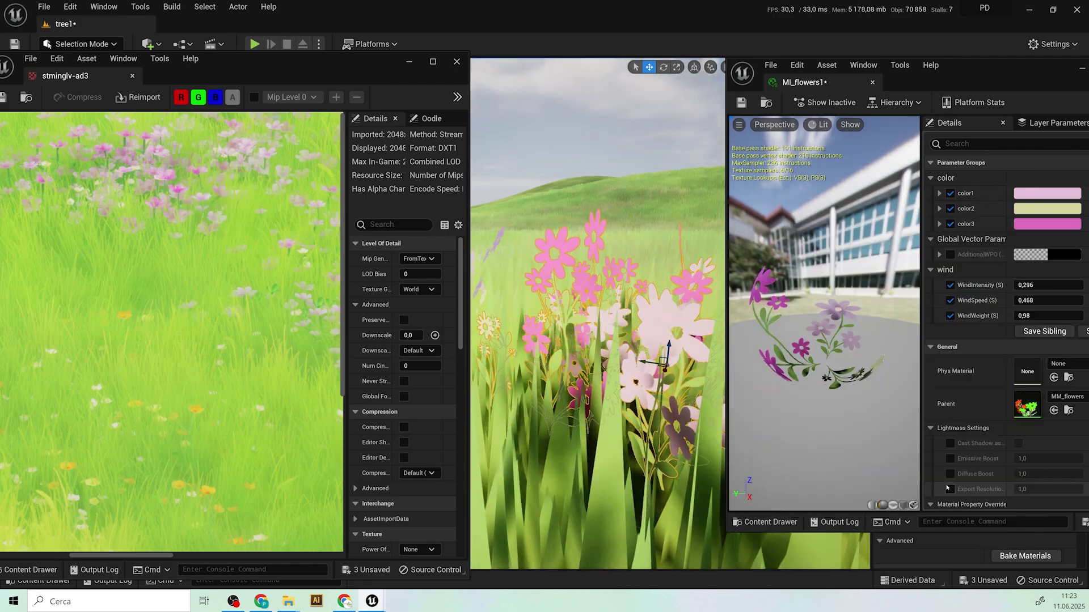
Step: Set color2 of MI_flowers1 to a pale grey-green sampled from the reference: R 0.603827, G 0.617207, B 0.496933
click(1030, 209)
click(1012, 323)
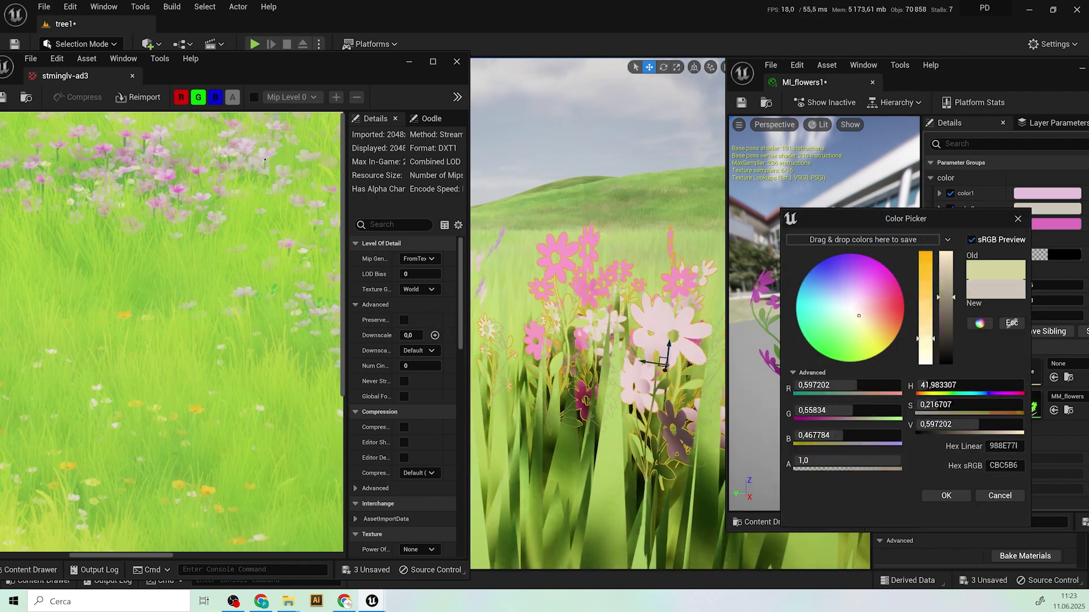
click(223, 218)
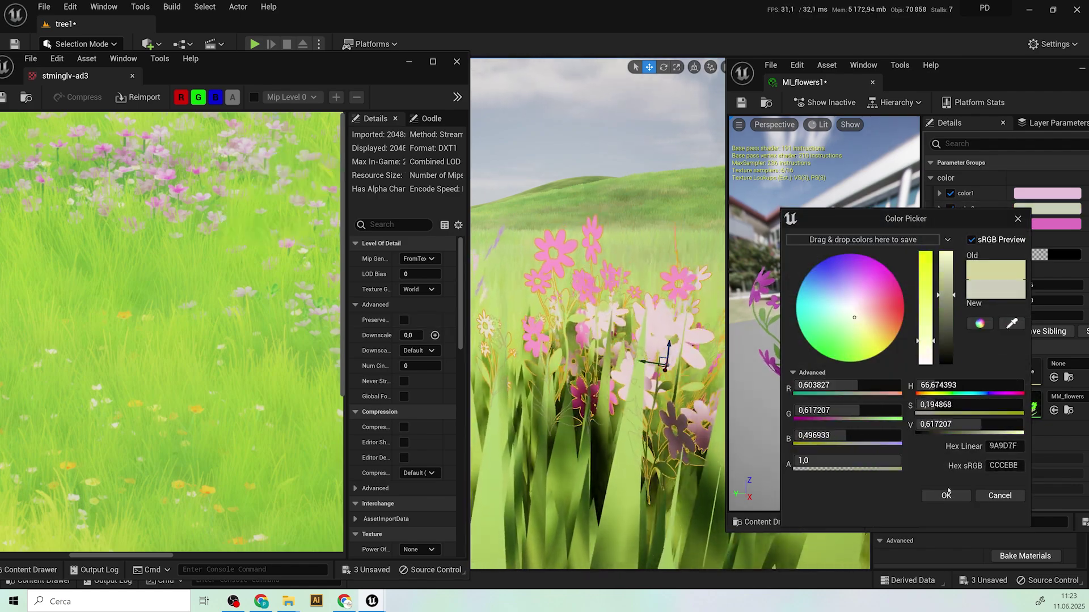
click(947, 497)
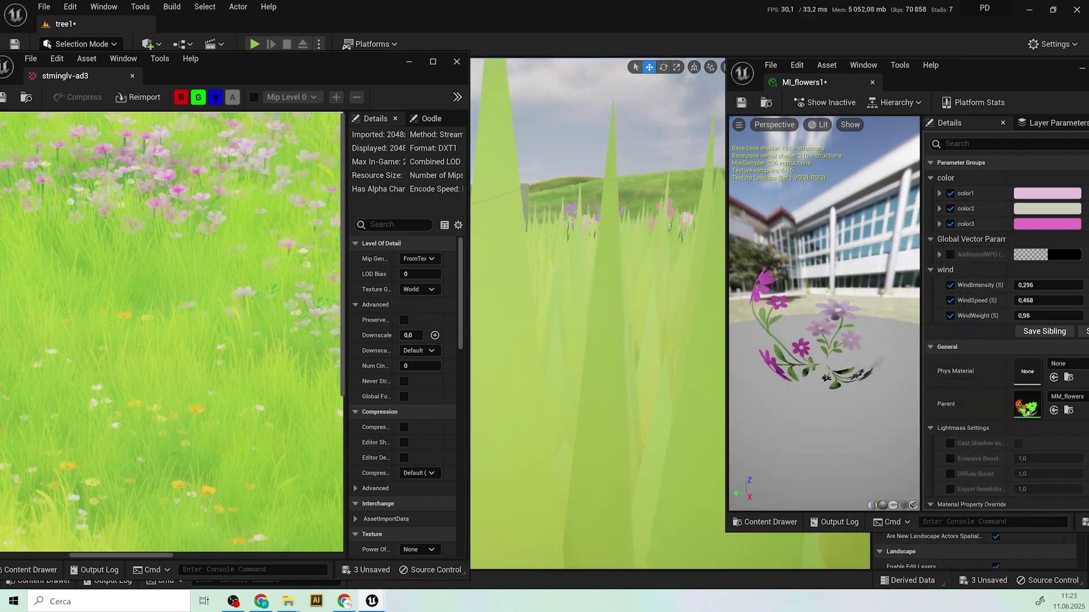
Step: Assign the MI_flowers2 material instance to the third flower cluster, flowerMesh3
scroll(141, 243, down, 1)
scroll(140, 244, down, 6)
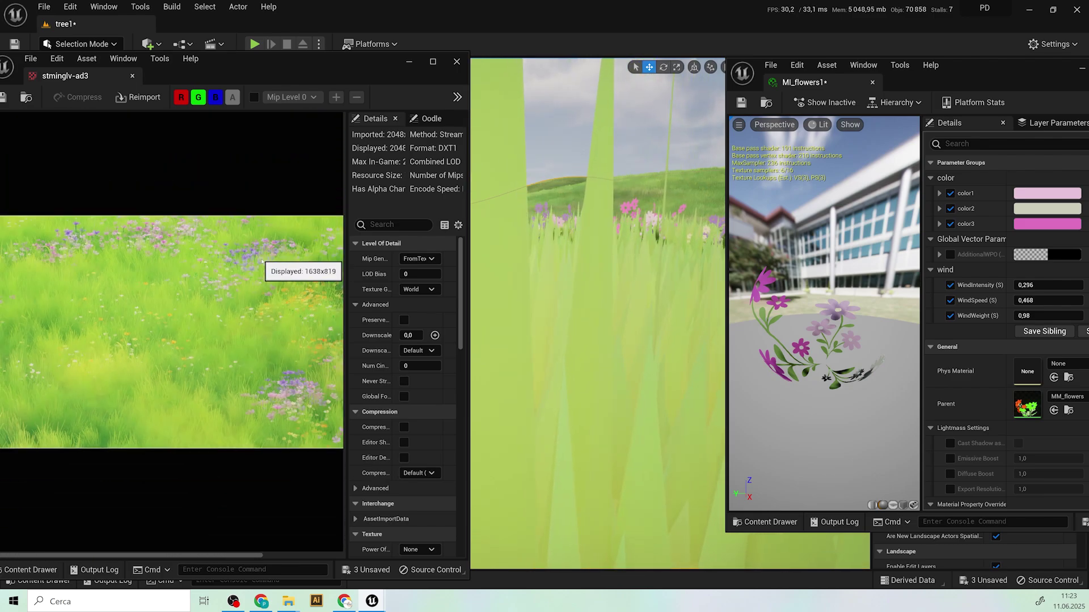
scroll(320, 354, up, 8)
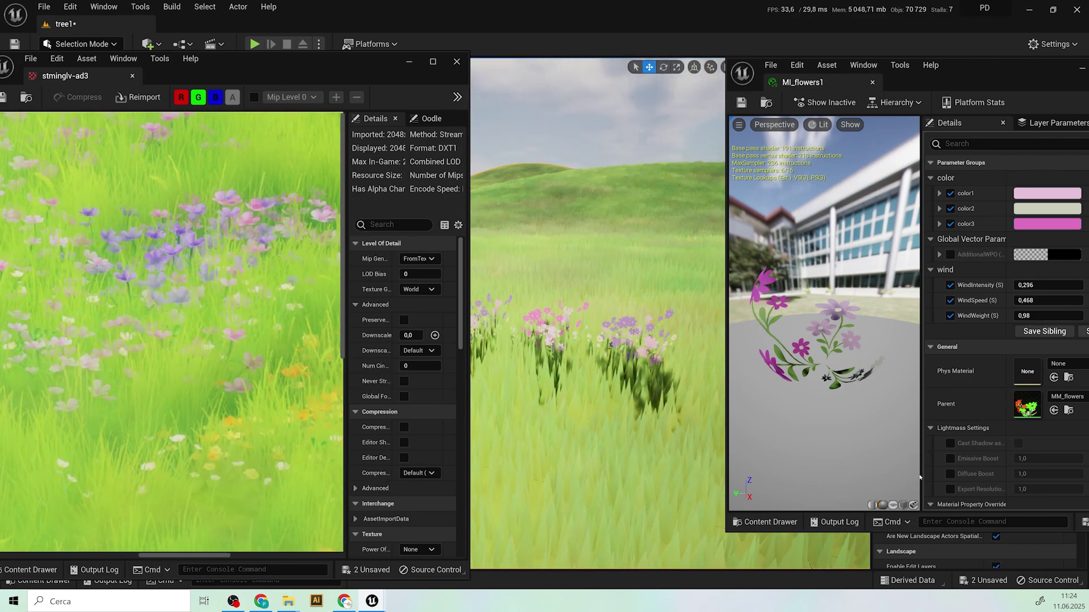
click(776, 526)
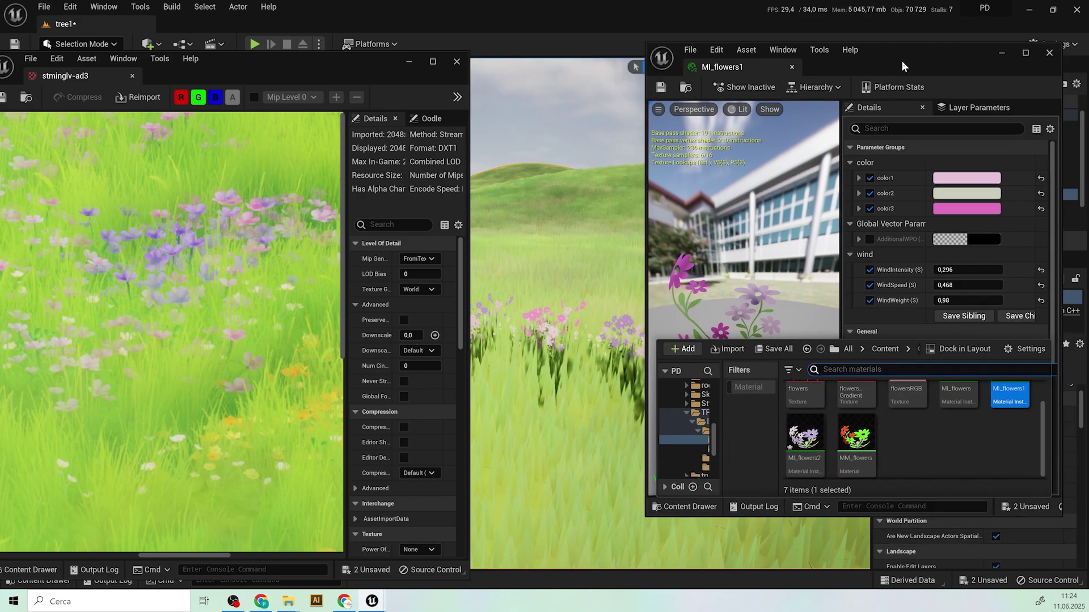
drag(1013, 422, 618, 358)
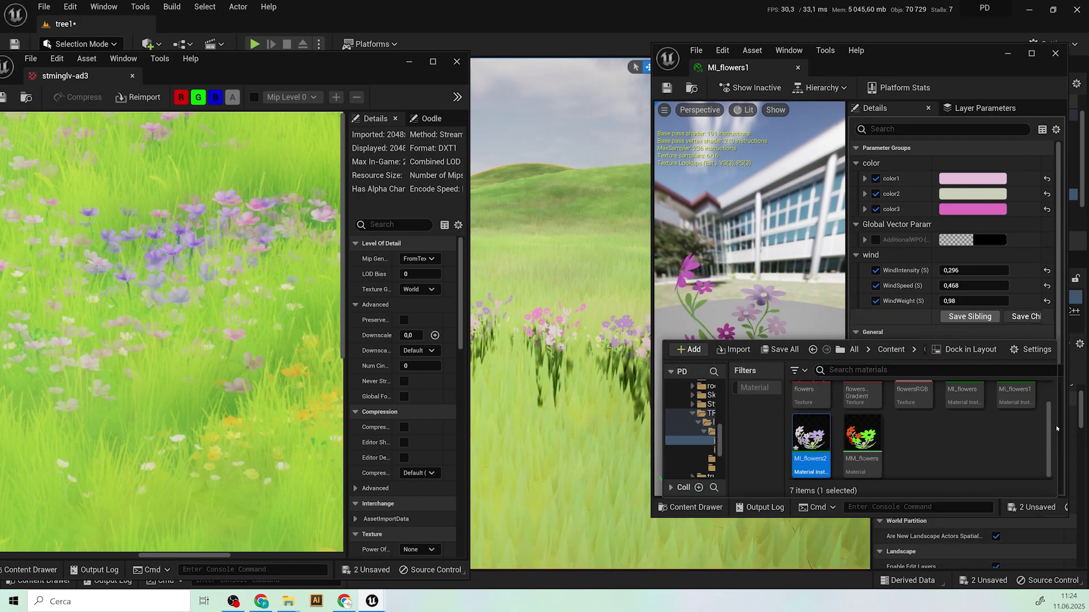
Step: Open flowerMesh3's material instance MI_flowers2 and move its editor into a separate window beside the reference
drag(907, 64, 764, 27)
scroll(977, 471, down, 5)
scroll(977, 471, up, 1)
double_click(1004, 535)
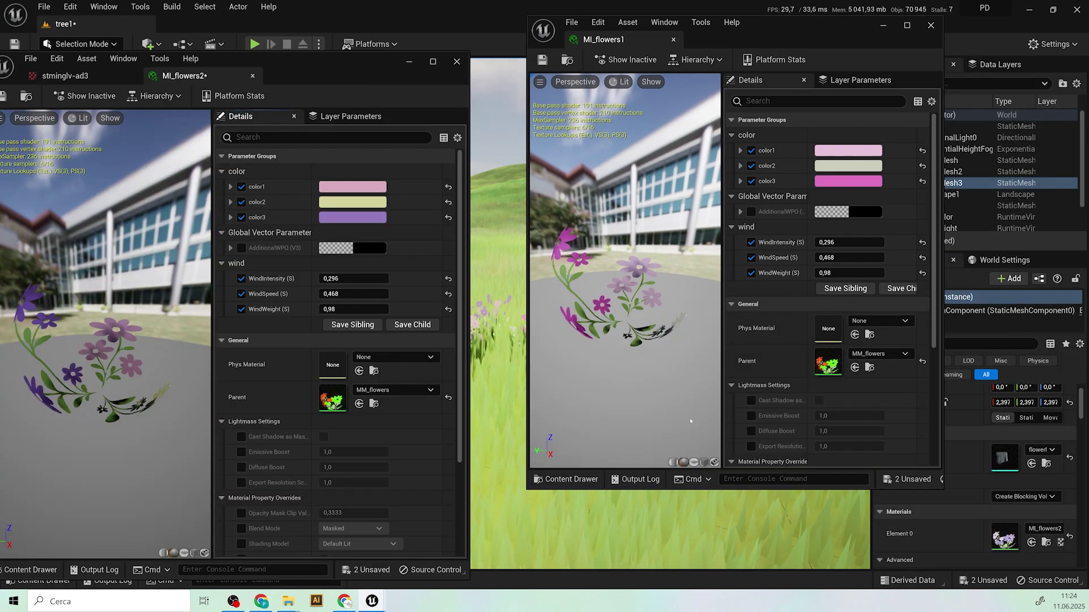
drag(675, 27, 723, 44)
drag(187, 76, 809, 106)
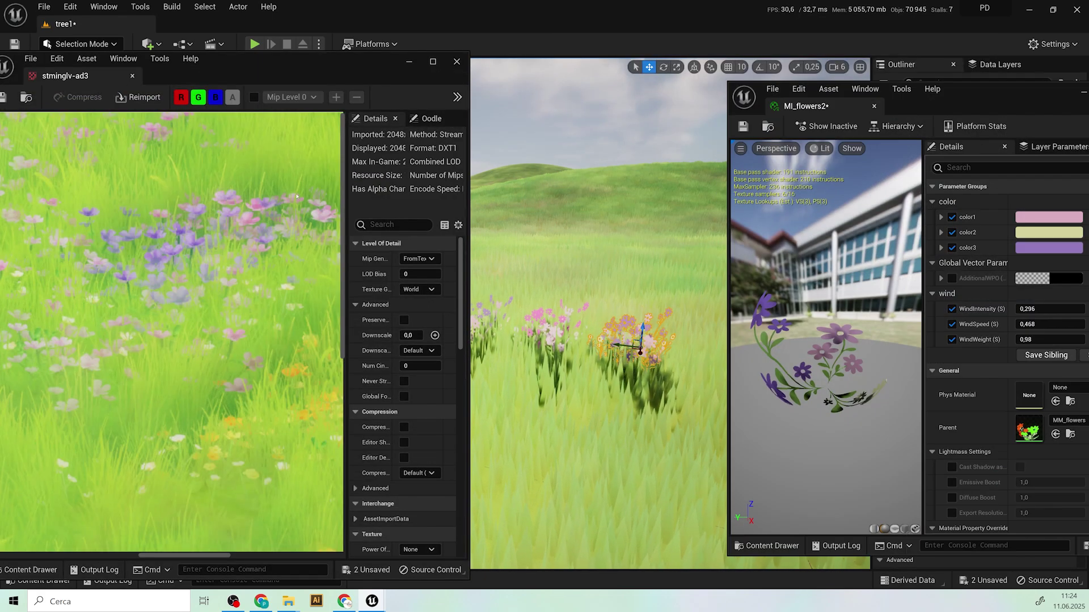
Step: In MI_flowers2, set color3 to a muted blue-violet and color1 to a light lilac, both sampled from the reference's violet flowers
right_drag(636, 428, 632, 429)
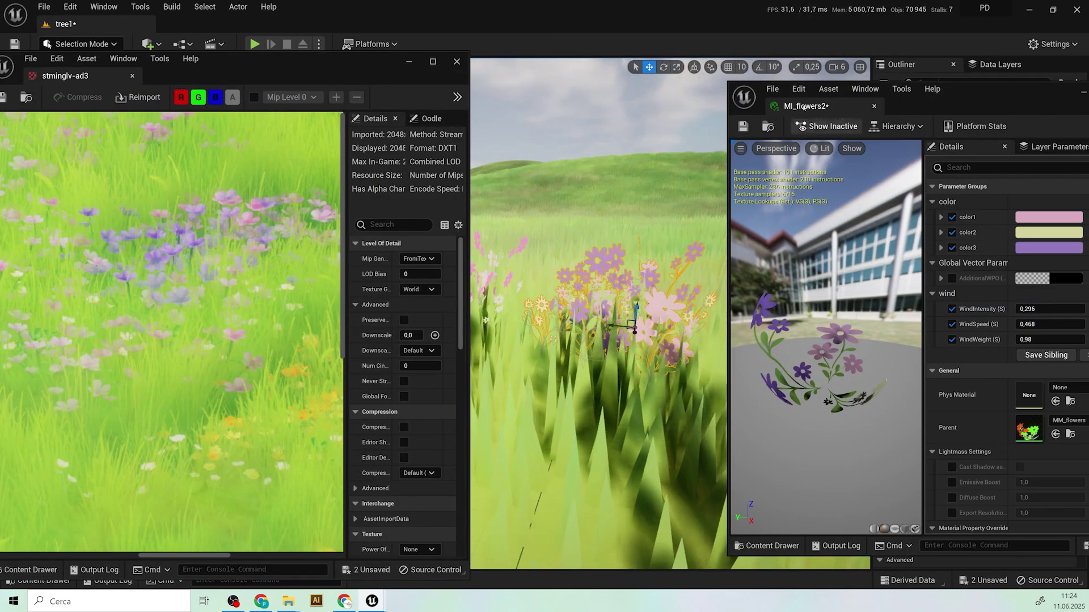
click(1049, 247)
click(1014, 366)
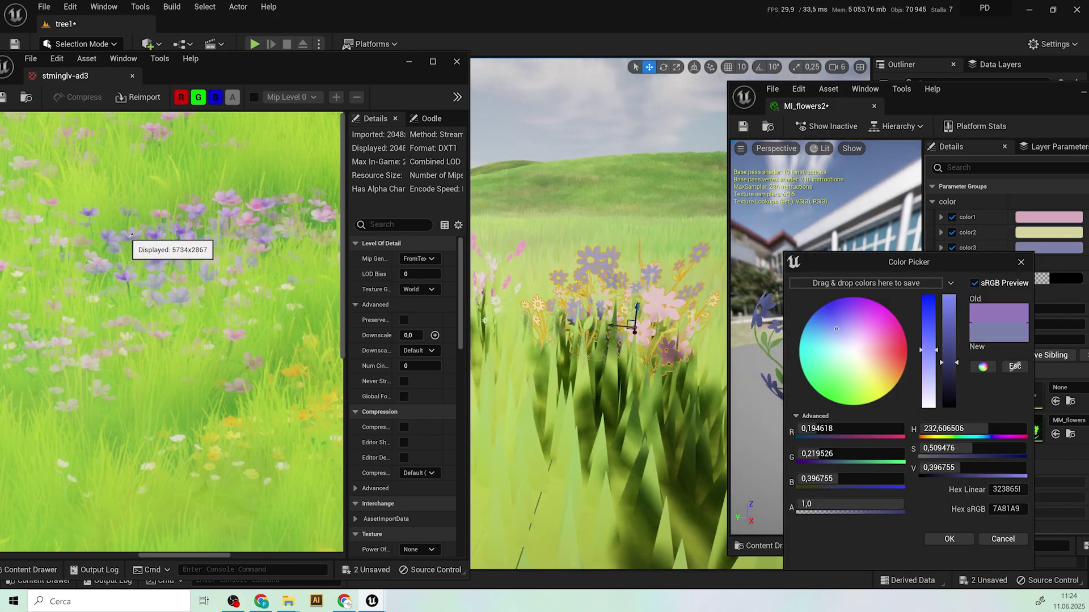
click(949, 538)
click(1049, 218)
click(1030, 332)
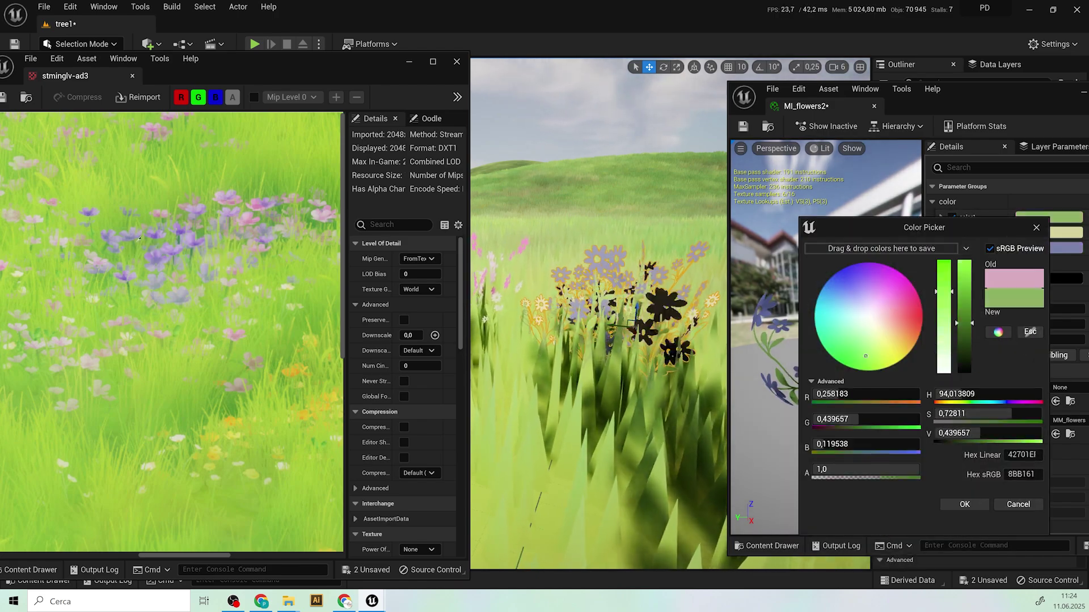
click(186, 231)
click(964, 504)
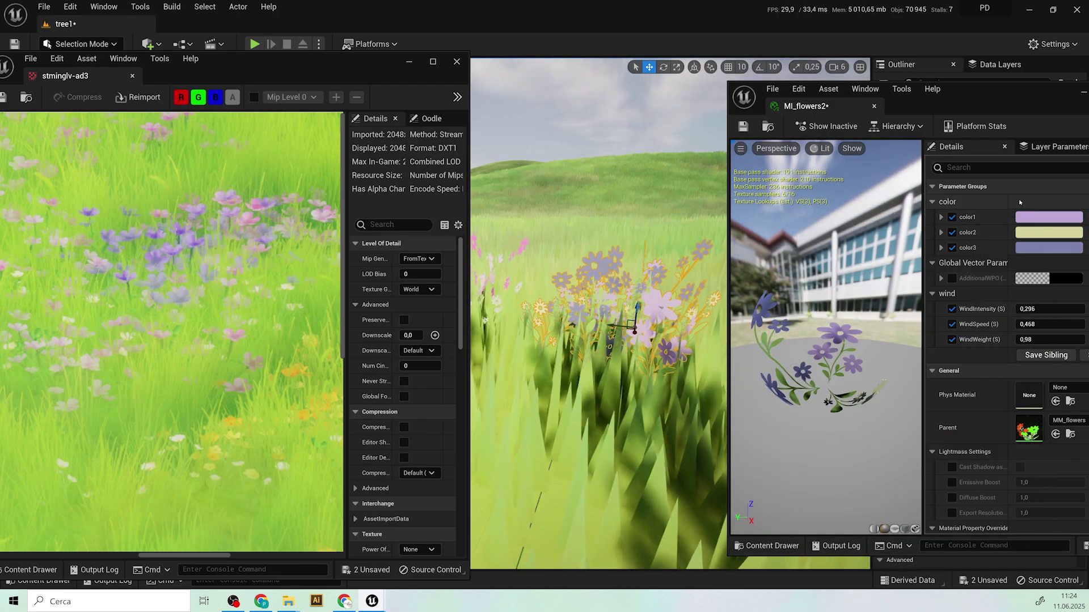
Step: Set color2 of MI_flowers2 to a pale cream sampled from the reference image
click(1048, 232)
click(1015, 351)
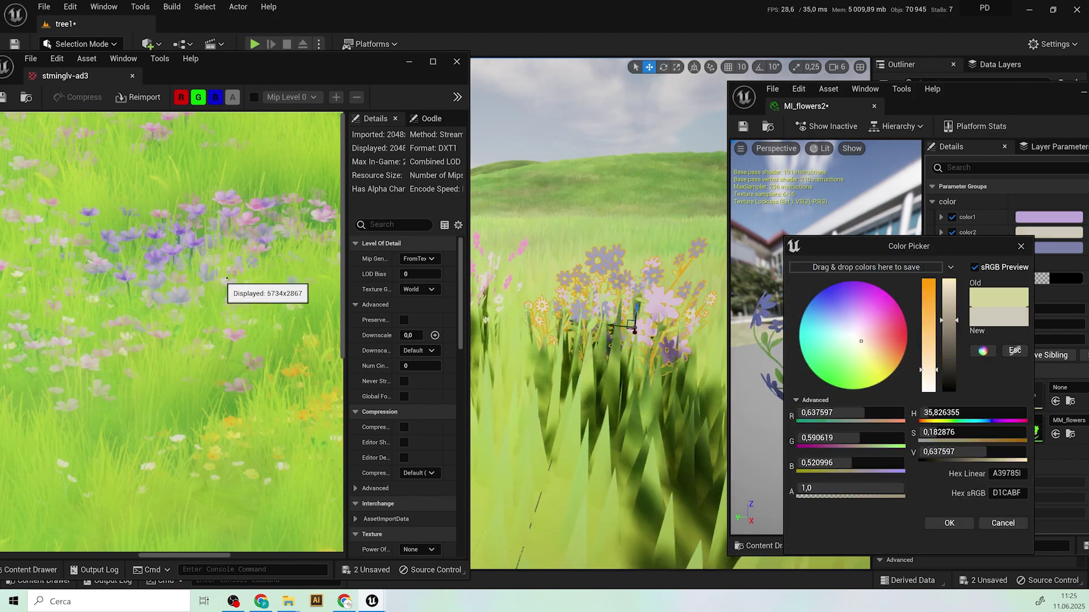
key(Escape)
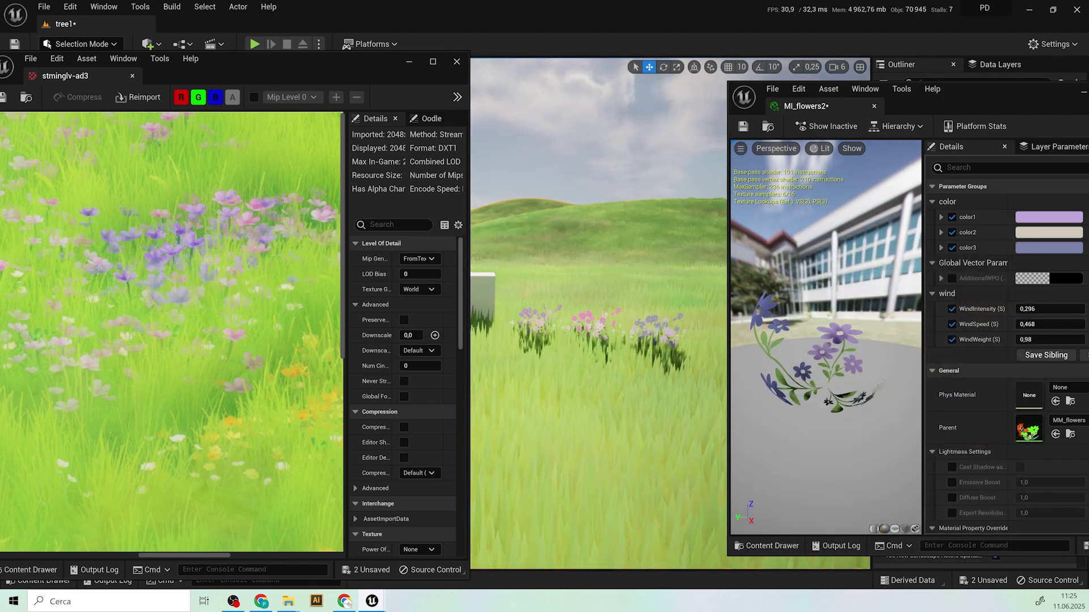
scroll(148, 299, down, 1)
scroll(149, 299, down, 1)
click(516, 320)
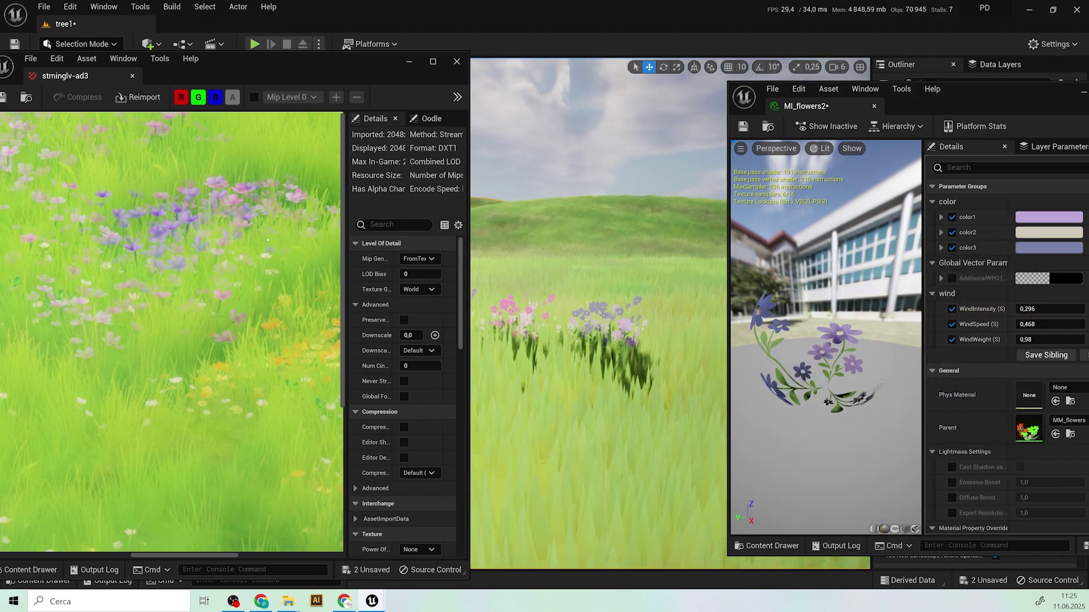
Step: In flowerMesh2's material instance MI_flowers1, set color3 to a softer pink (hex sRGB E09DC9) and clear the editor windows off the level
drag(1043, 106, 872, 103)
click(960, 91)
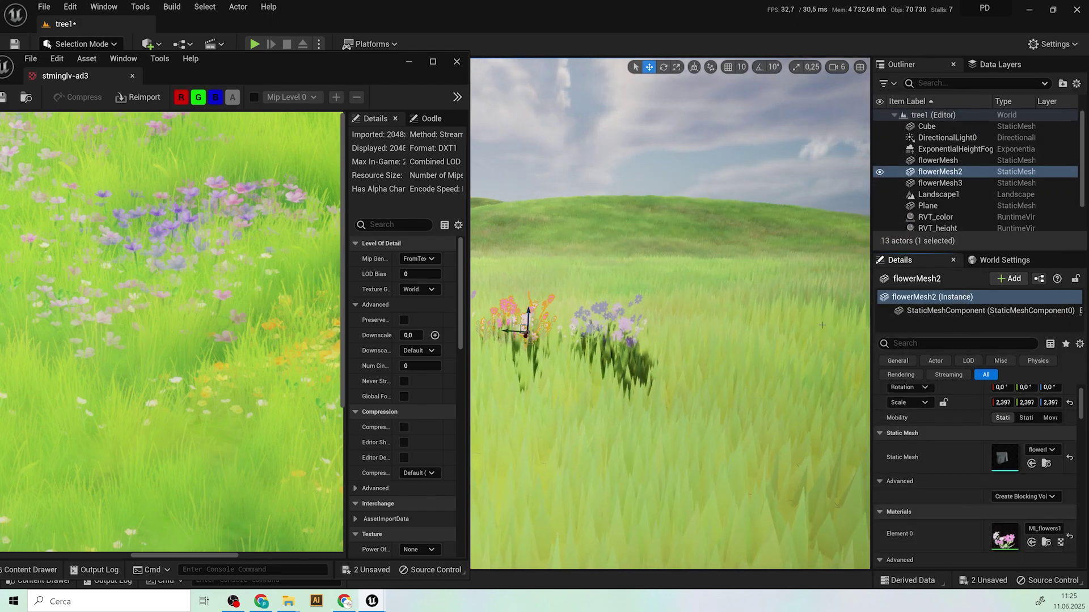
double_click(1004, 538)
click(358, 220)
click(508, 339)
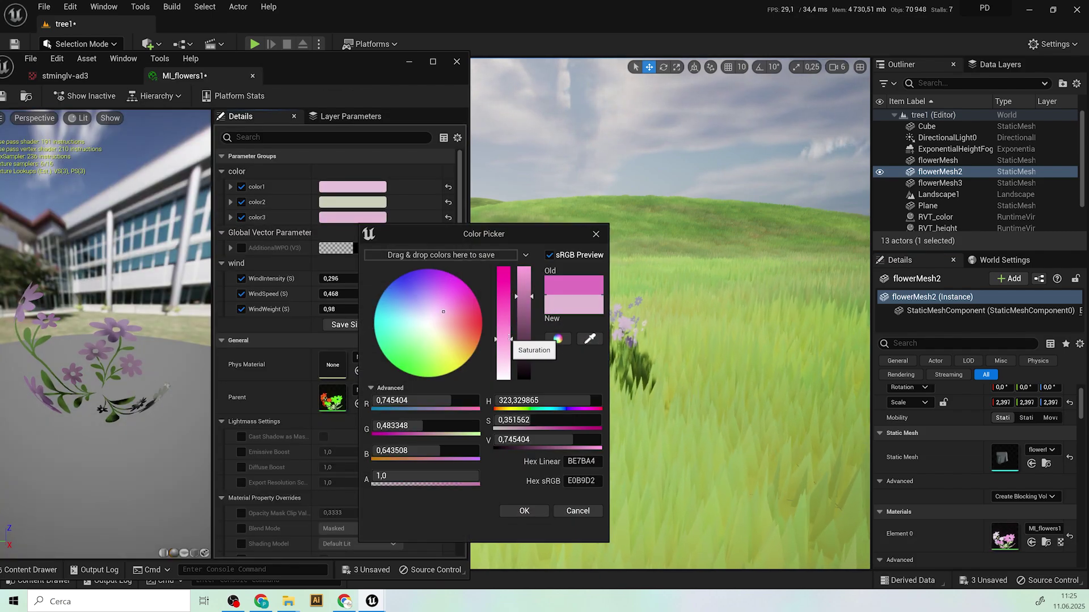
click(528, 512)
click(357, 219)
drag(504, 336, 503, 316)
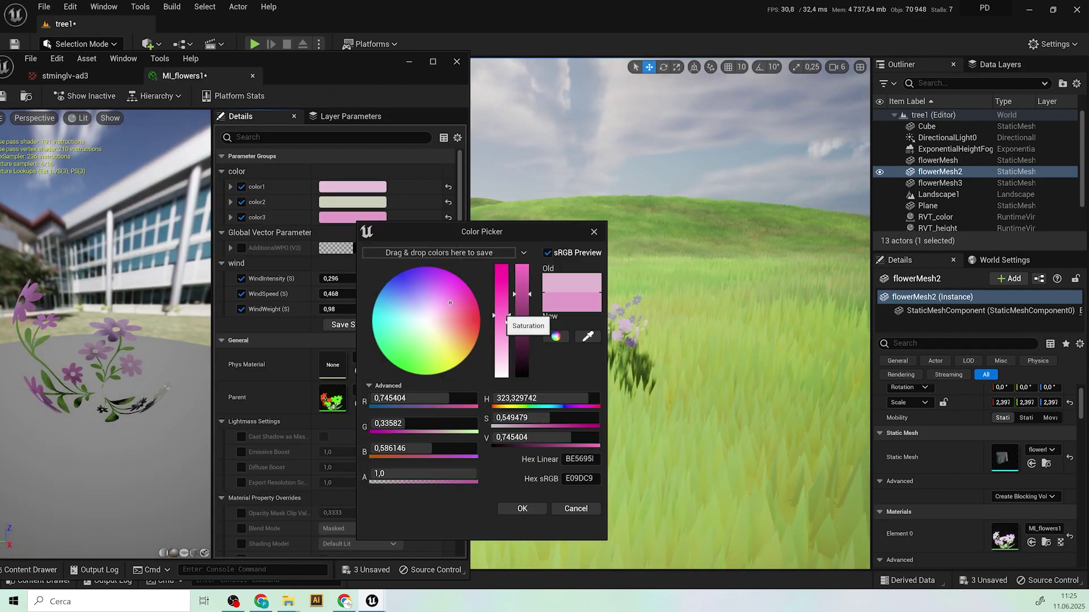
click(522, 509)
drag(110, 68, 247, 110)
click(591, 73)
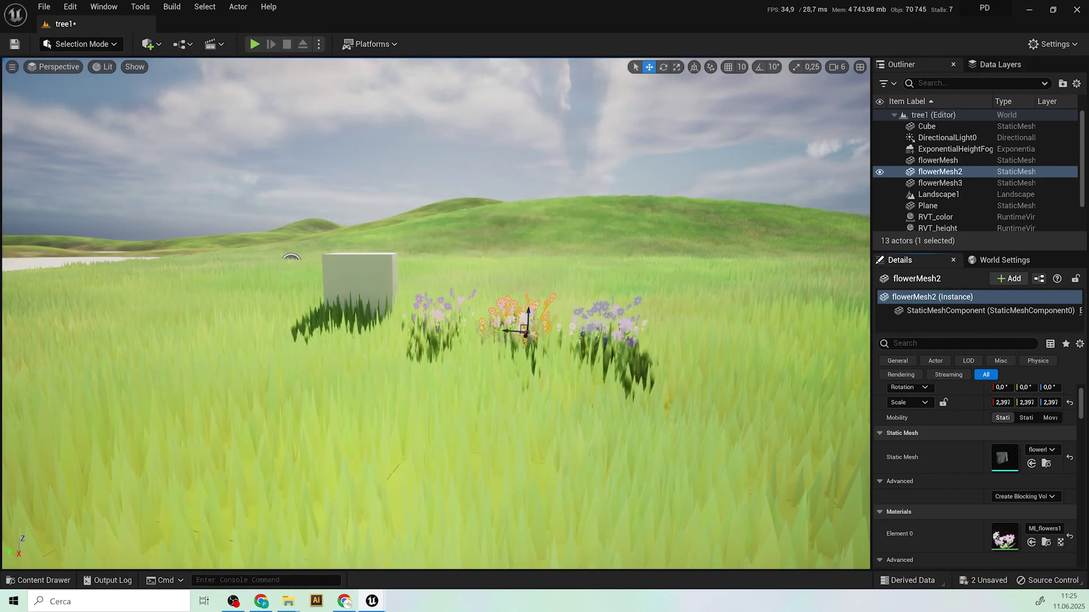
click(479, 414)
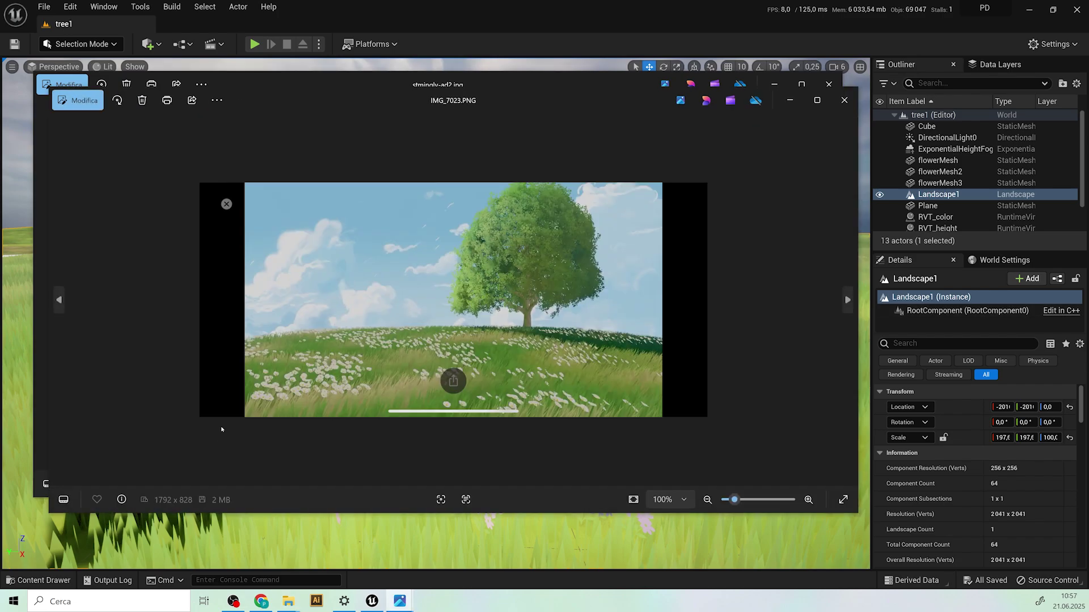
Step: Examine the flower patches in reference image IMG_7023.PNG, then return to the meadow level and switch to Foliage mode
scroll(362, 379, up, 6)
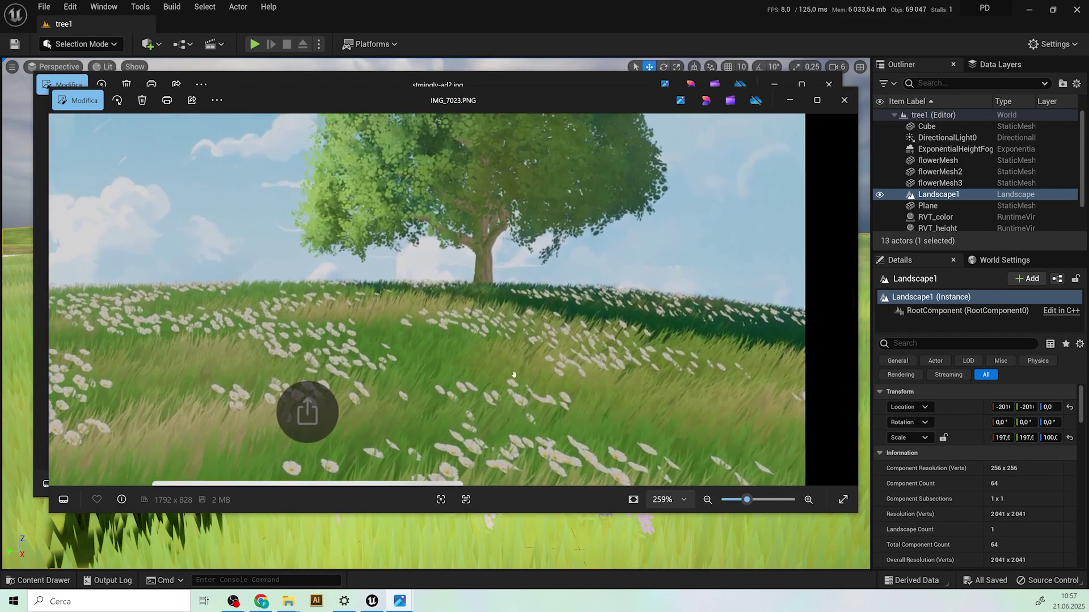
scroll(525, 371, down, 3)
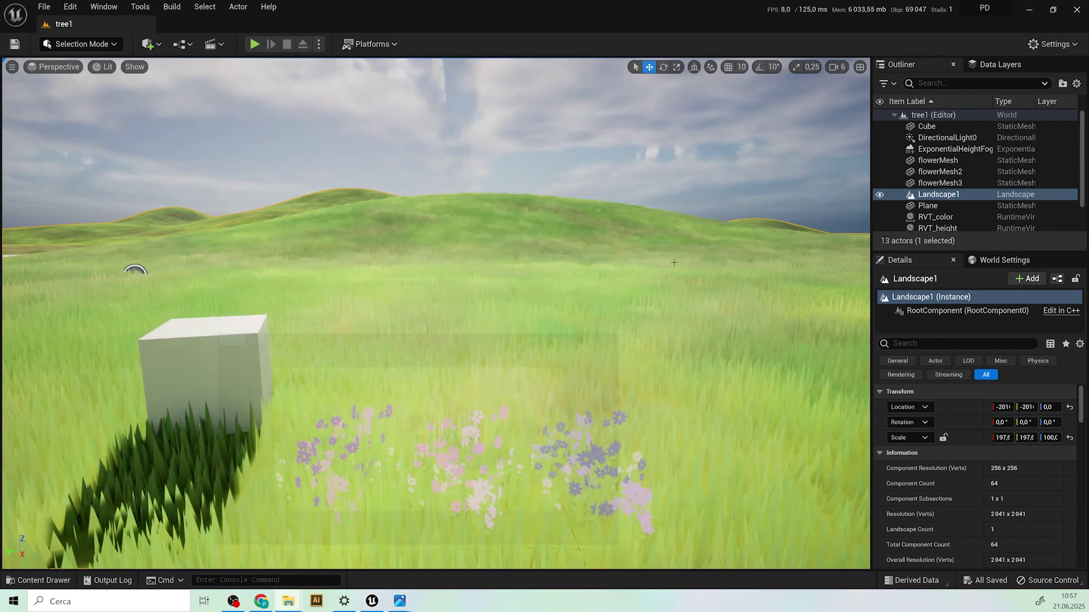
right_drag(596, 289, 575, 289)
key(w)
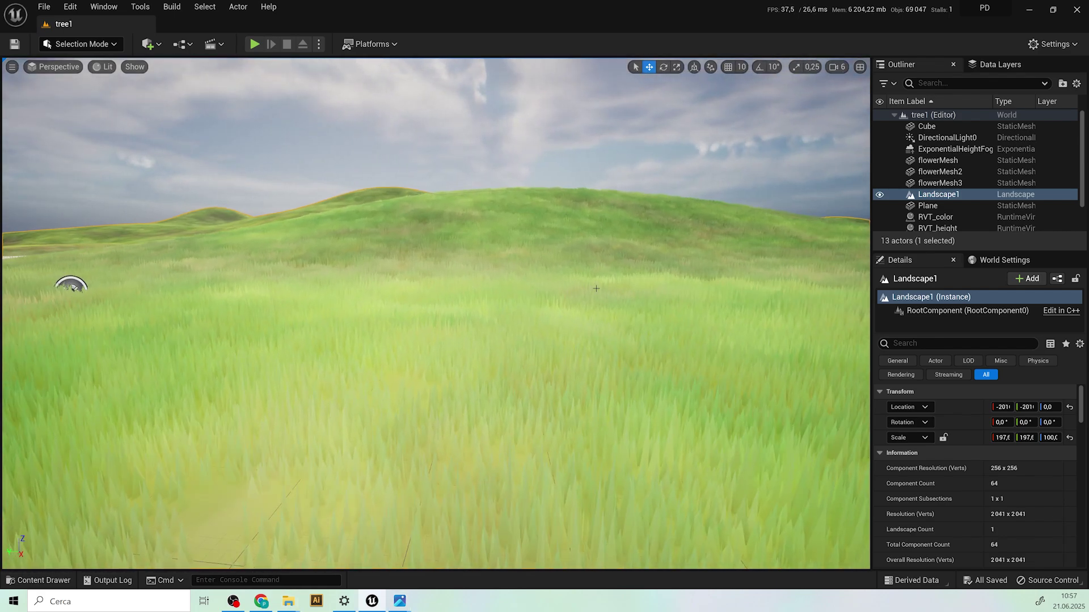
click(66, 44)
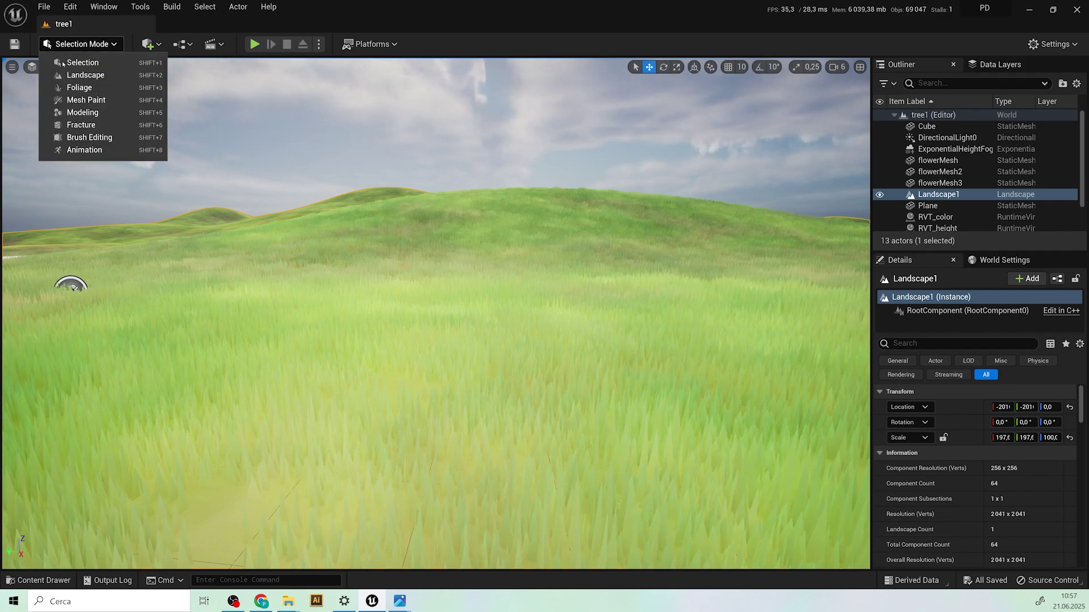
click(87, 82)
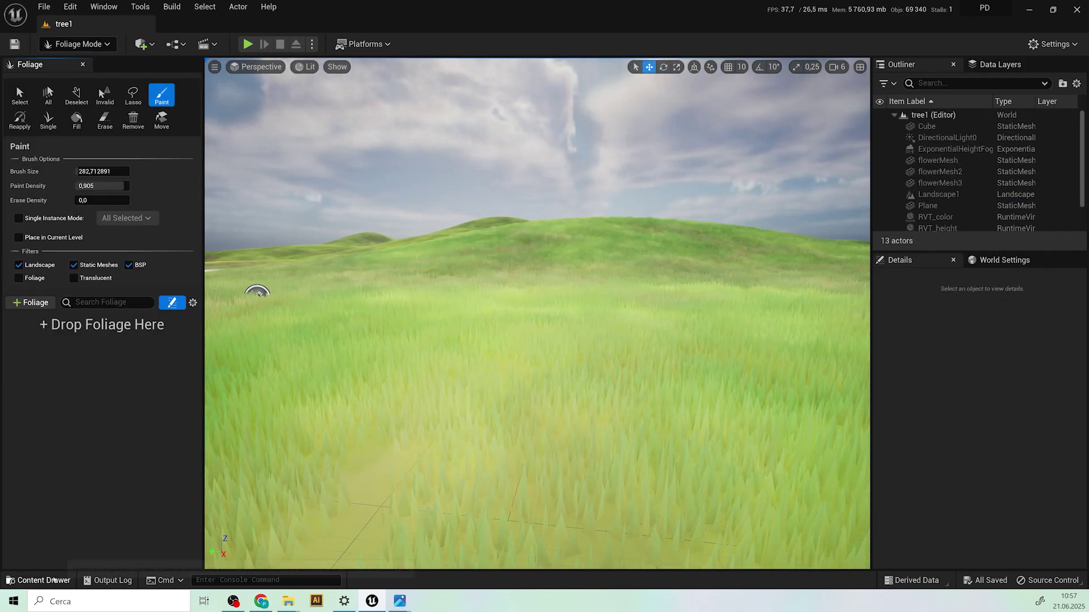
Step: Browse to AAA_Graphic/TREE1/landscape/flowers and open the flowerMesh static mesh for editing
click(54, 581)
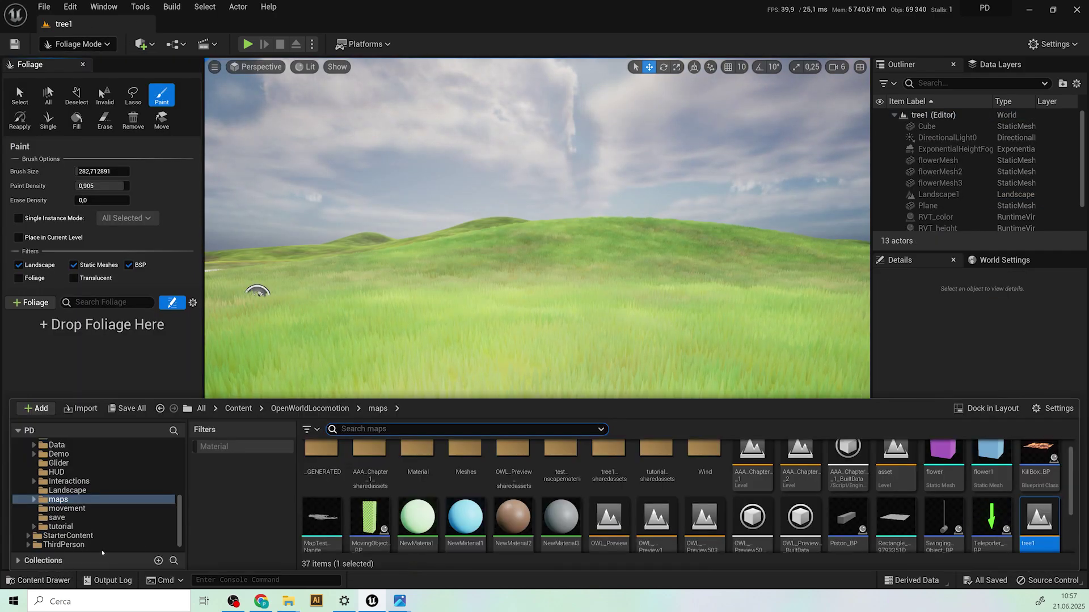
click(327, 411)
double_click(353, 458)
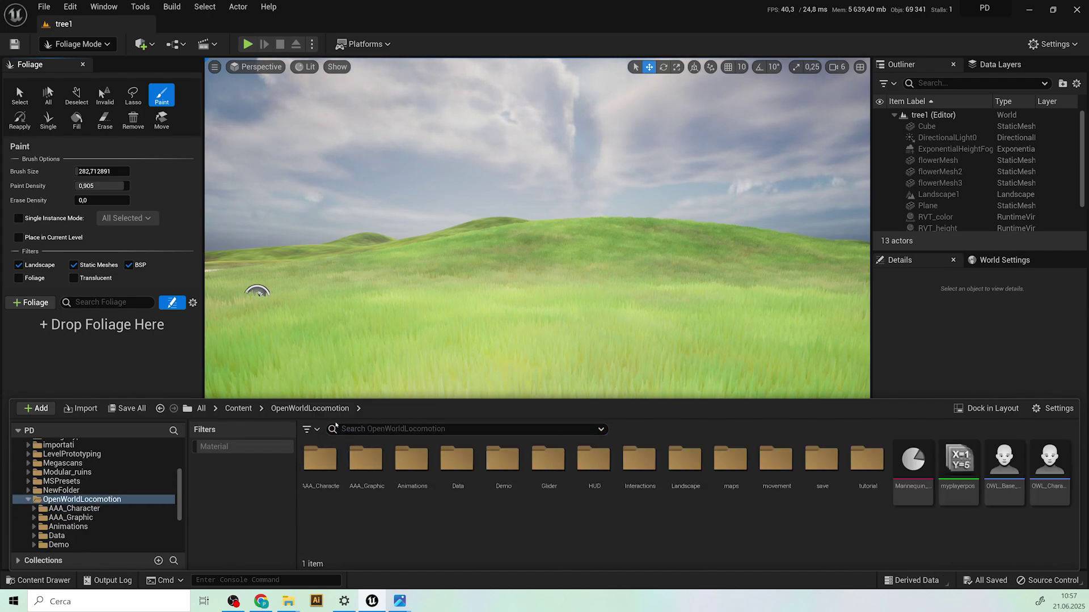
double_click(820, 458)
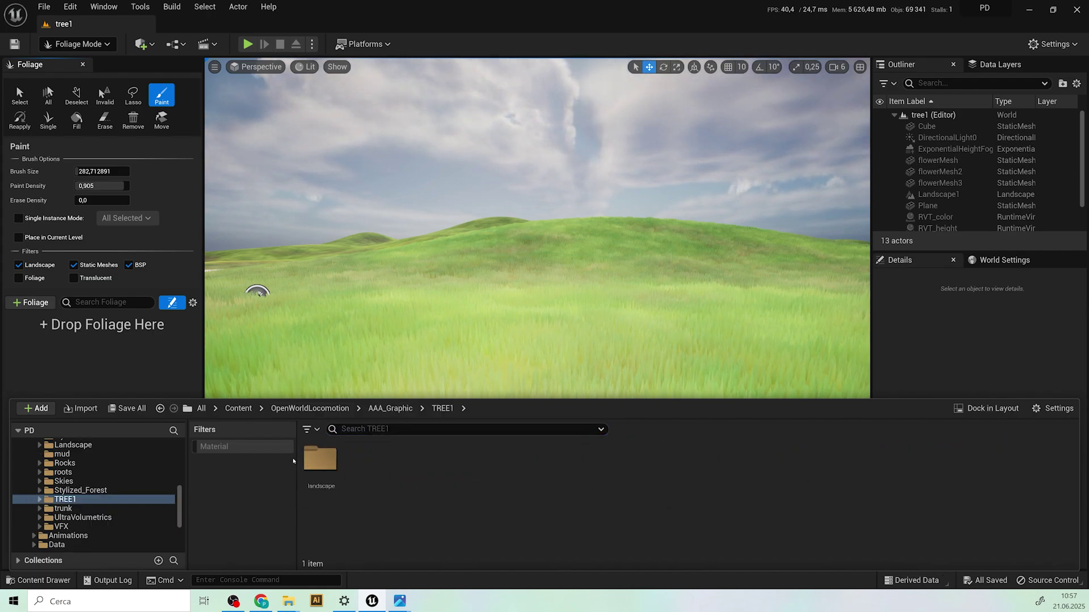
double_click(321, 459)
double_click(321, 458)
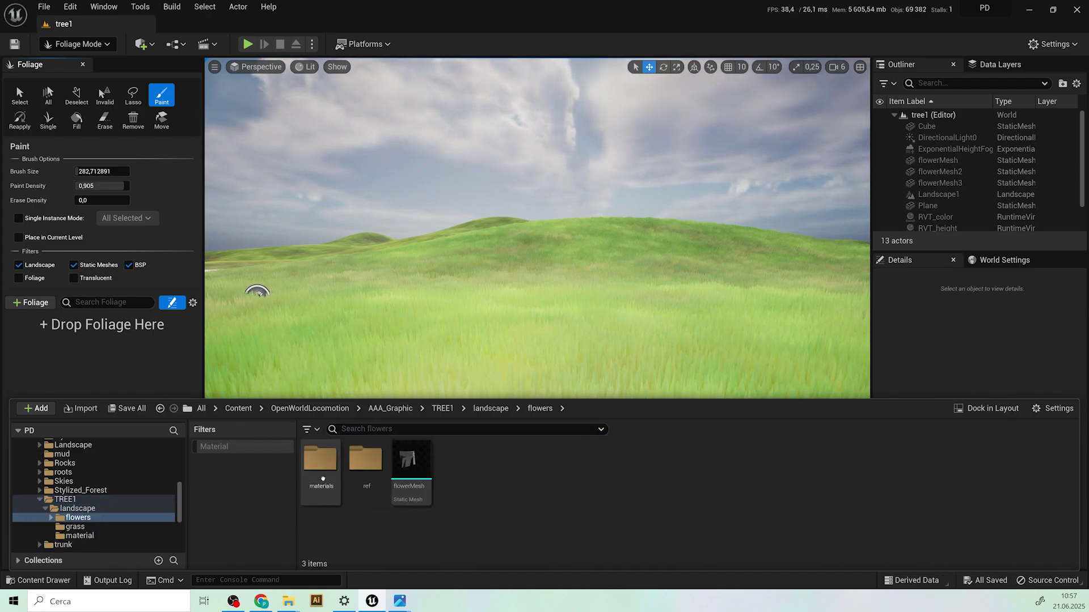
double_click(321, 458)
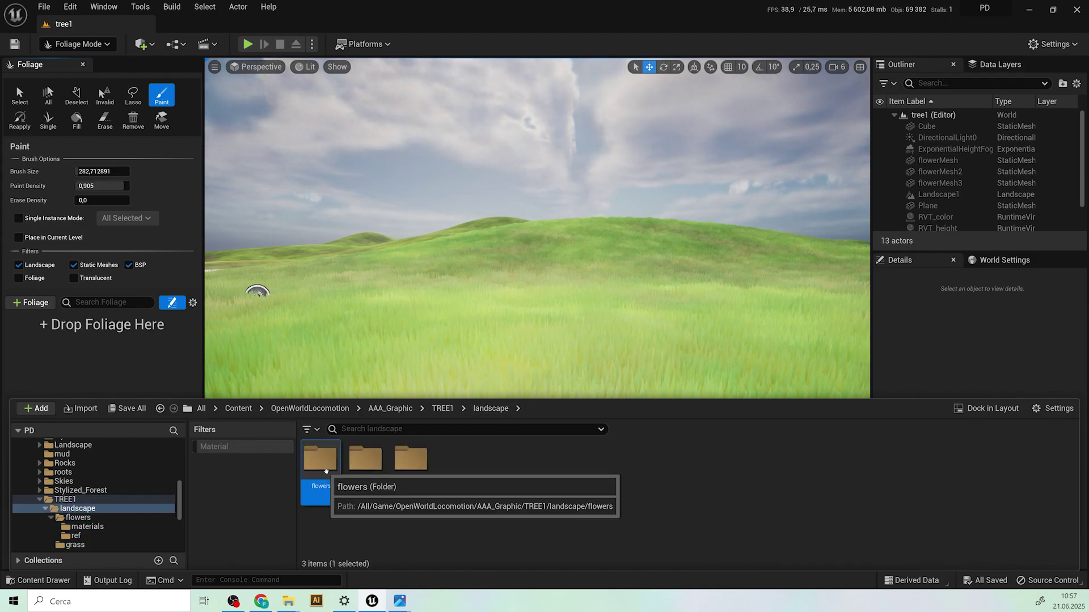
double_click(320, 459)
click(423, 472)
double_click(424, 473)
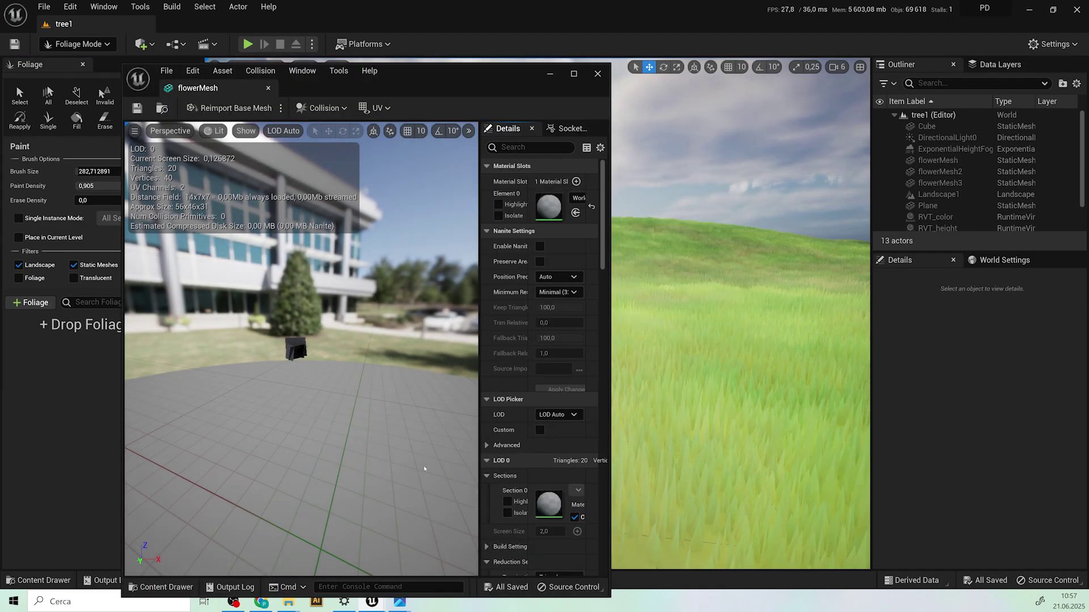
Step: Assign the MI_flowers material instance to flowerMesh's material slot and save the static mesh
click(161, 587)
double_click(291, 428)
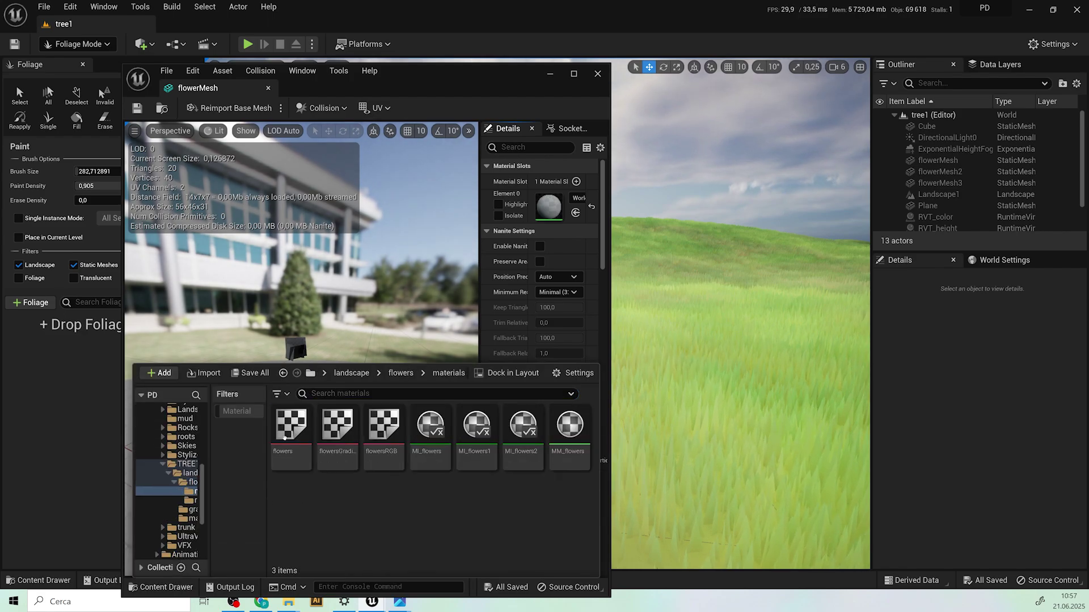
drag(429, 431, 550, 207)
click(135, 109)
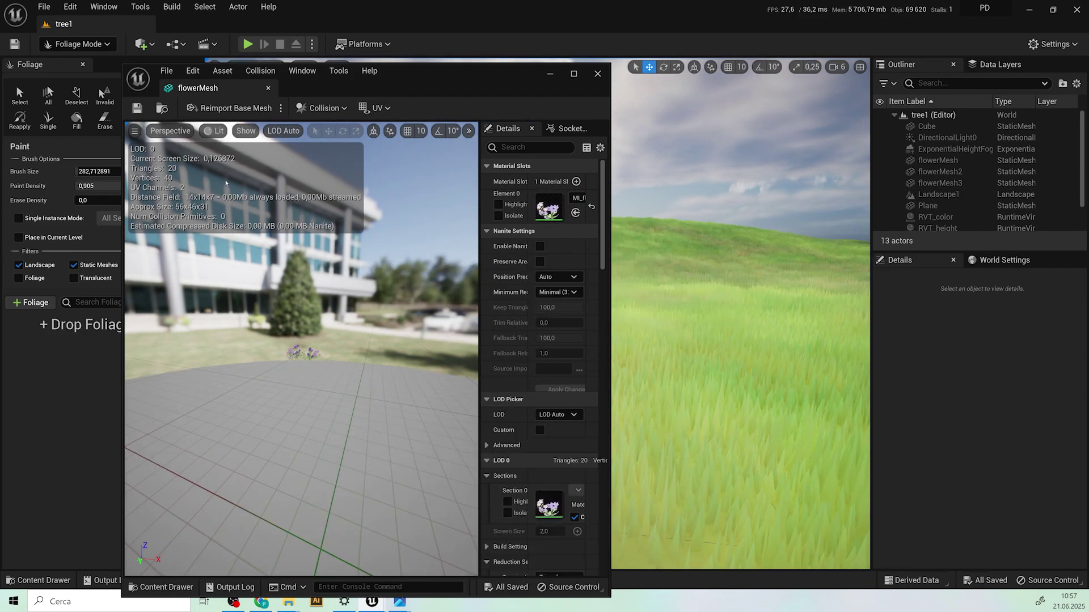
scroll(267, 397, up, 4)
scroll(268, 401, down, 3)
scroll(268, 401, up, 3)
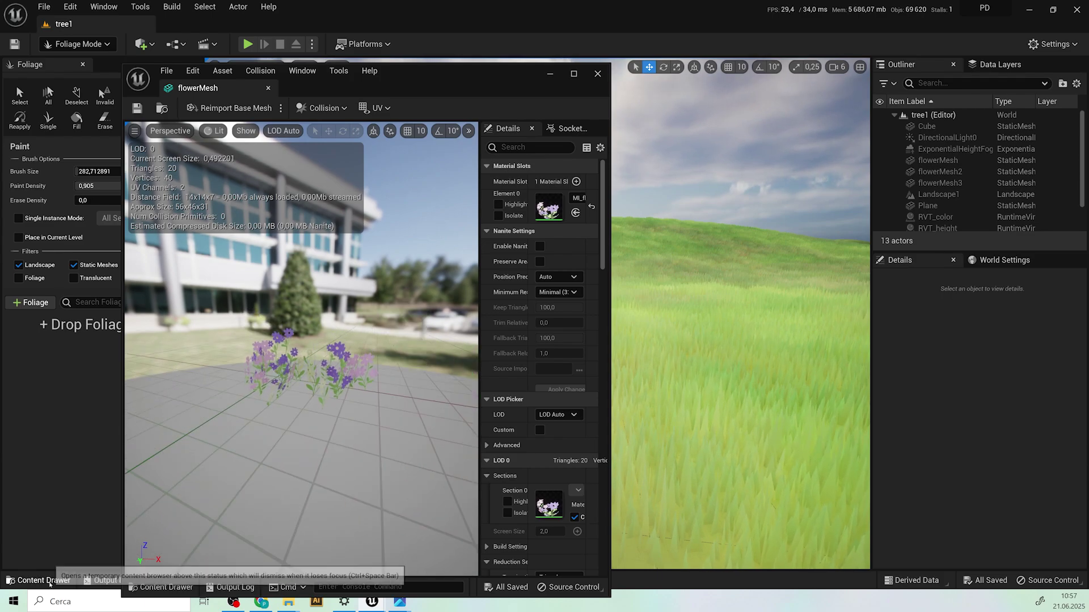
click(38, 580)
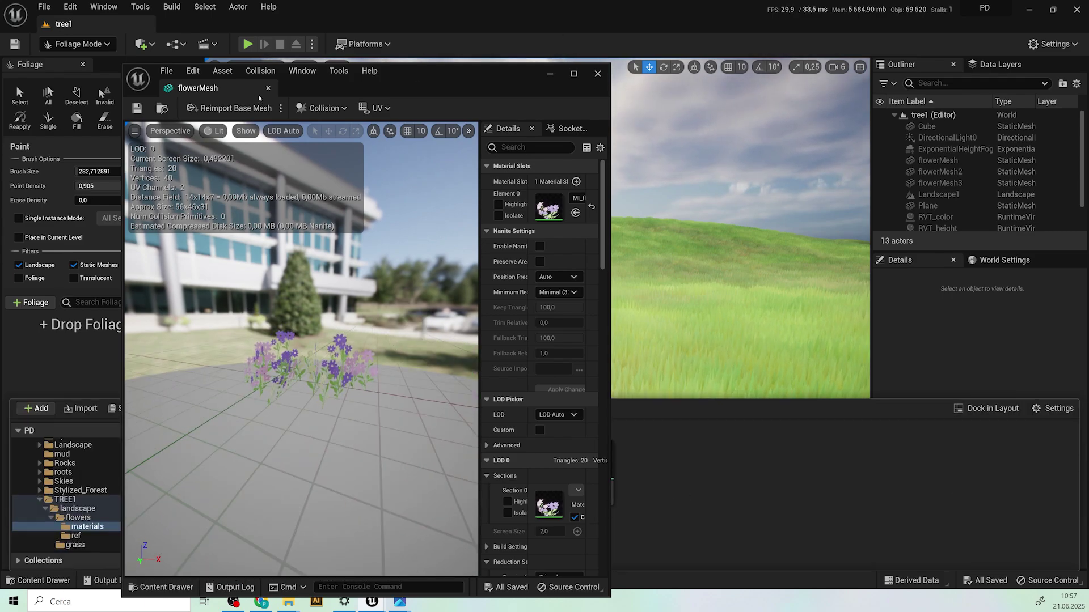
drag(259, 97, 463, 106)
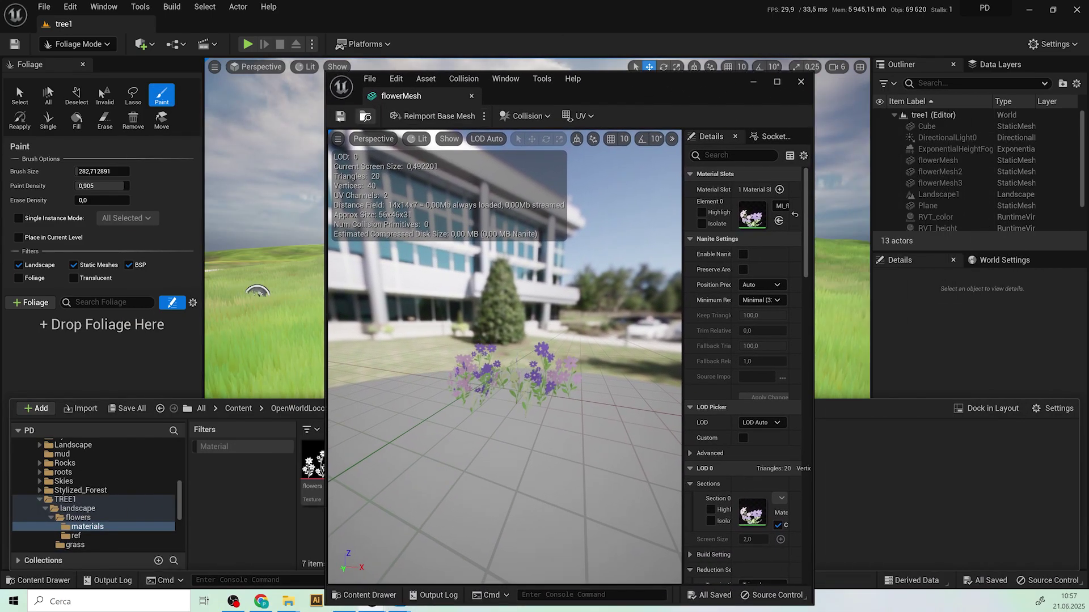
click(339, 119)
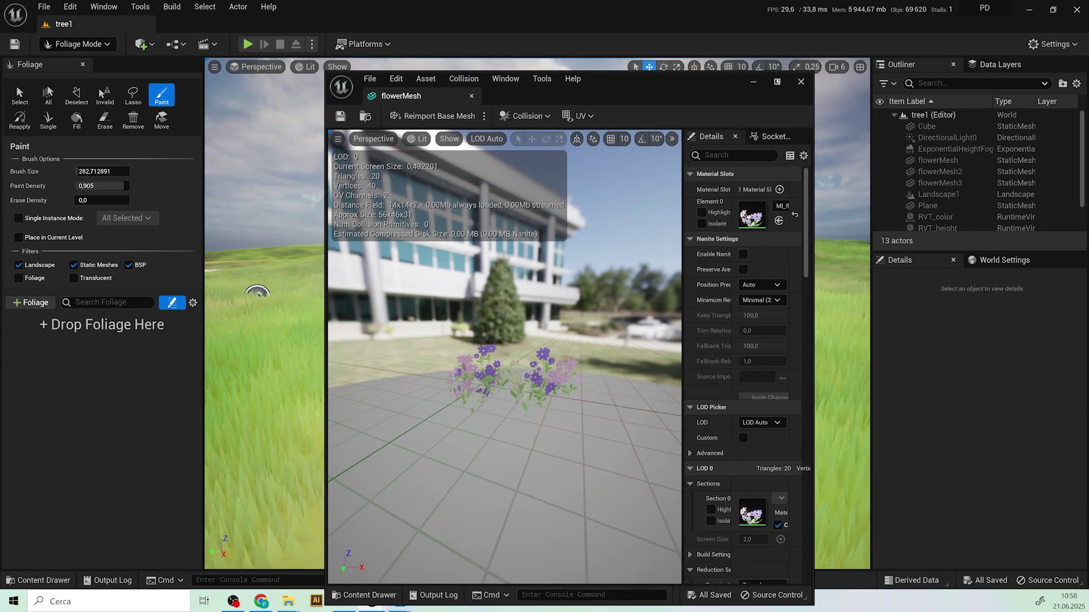
Step: Maximize the mesh editor and make two duplicates of the flowerMesh static mesh in the flowers folder
click(777, 82)
click(29, 577)
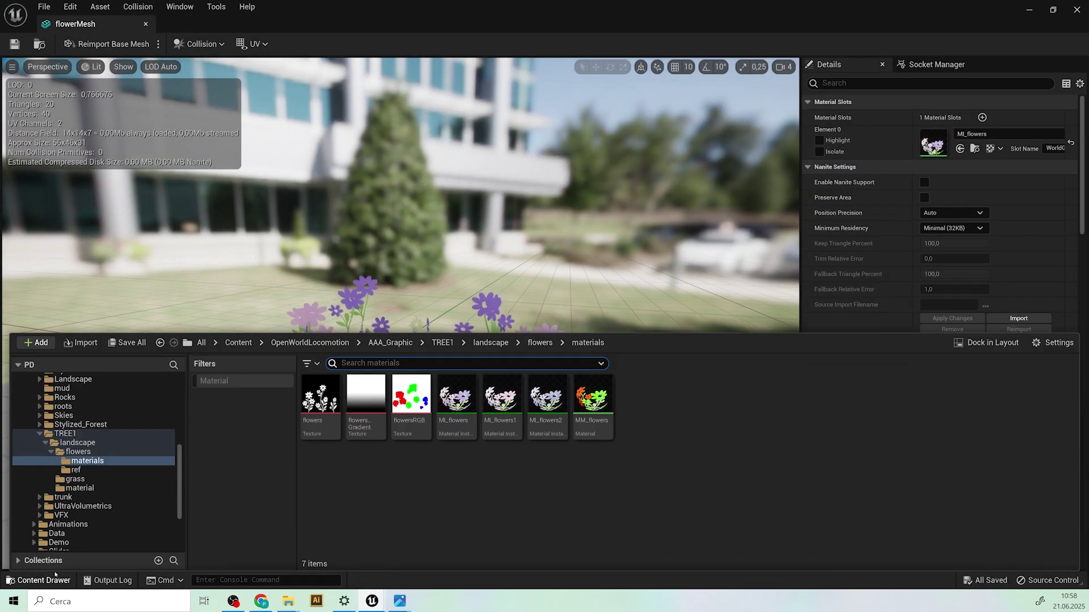
click(536, 343)
click(411, 397)
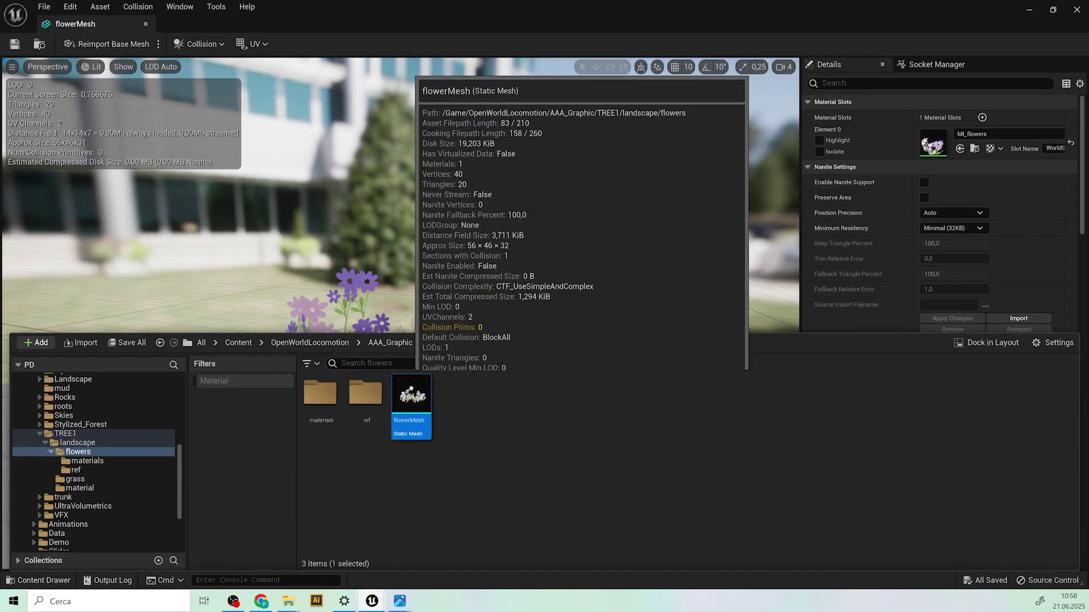
right_click(412, 397)
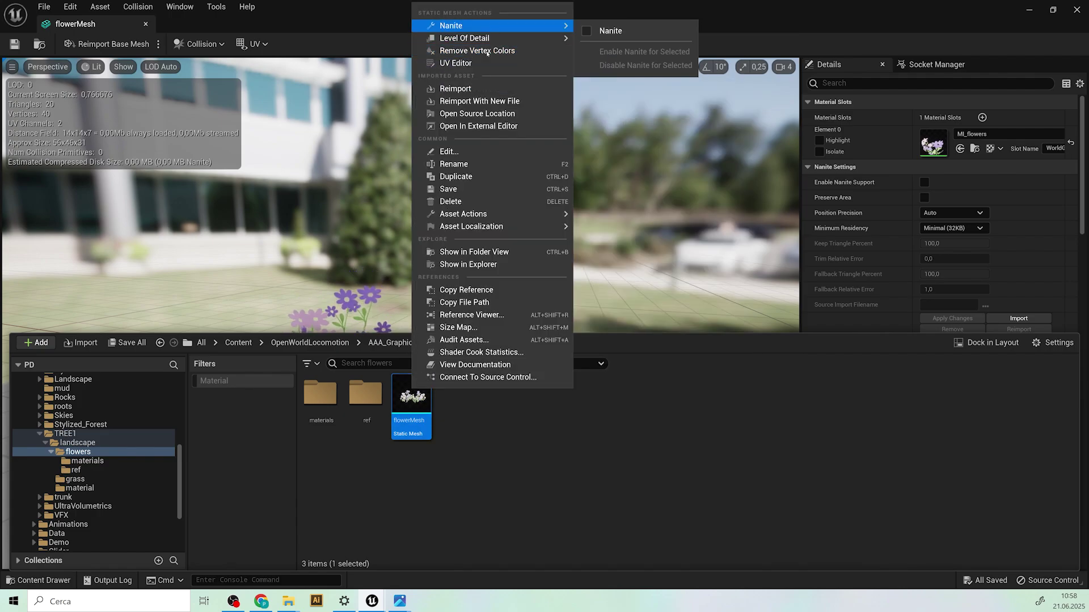
click(472, 177)
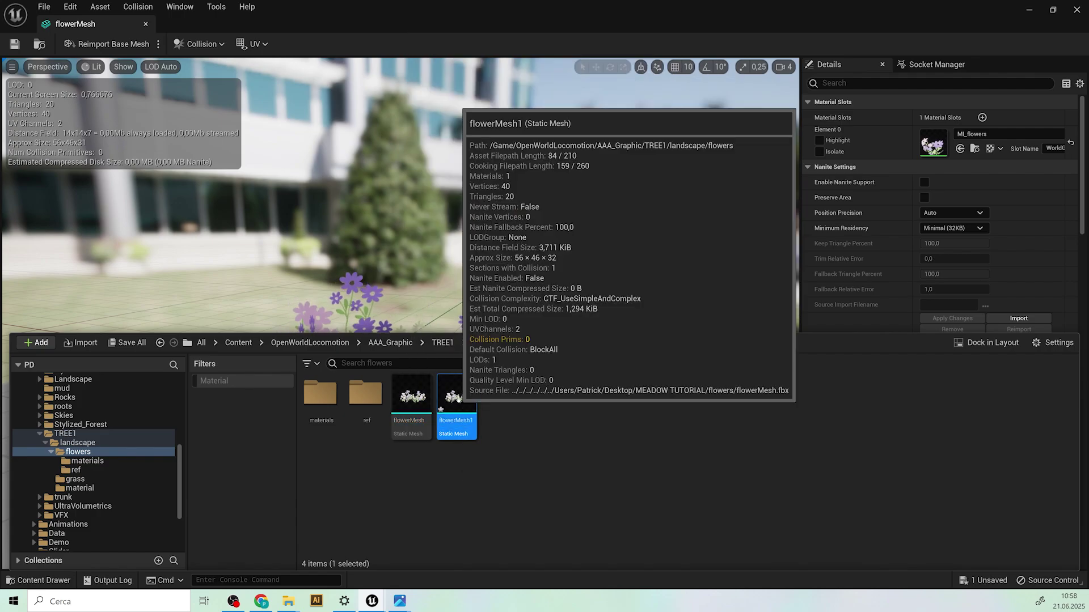
right_click(457, 397)
key(Escape)
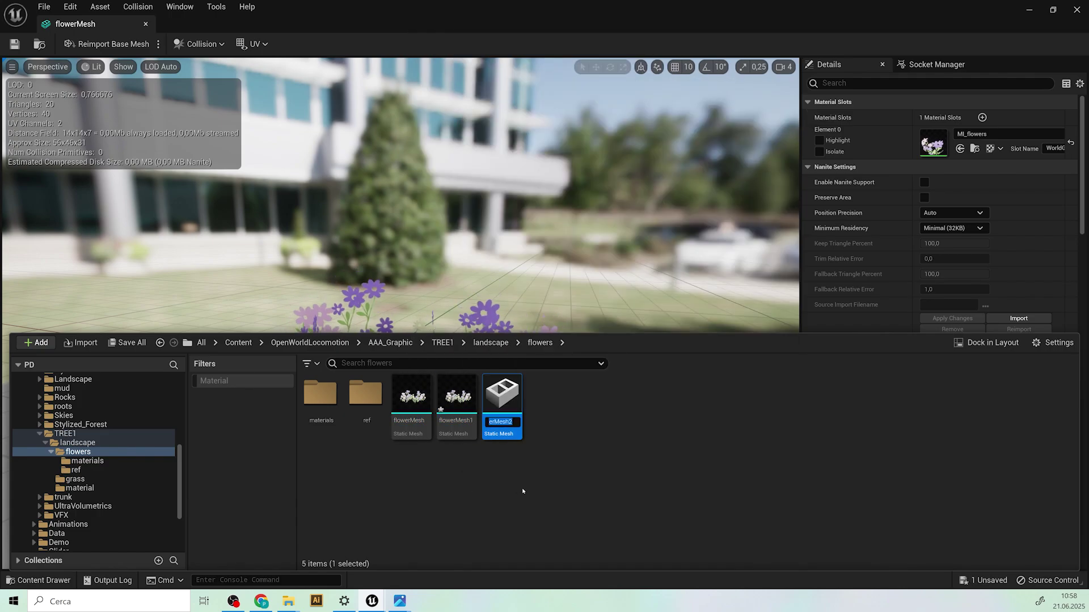
Step: Open flowerMesh1, assign MI_flowers1 to its material slot, and save the mesh
double_click(456, 397)
click(975, 149)
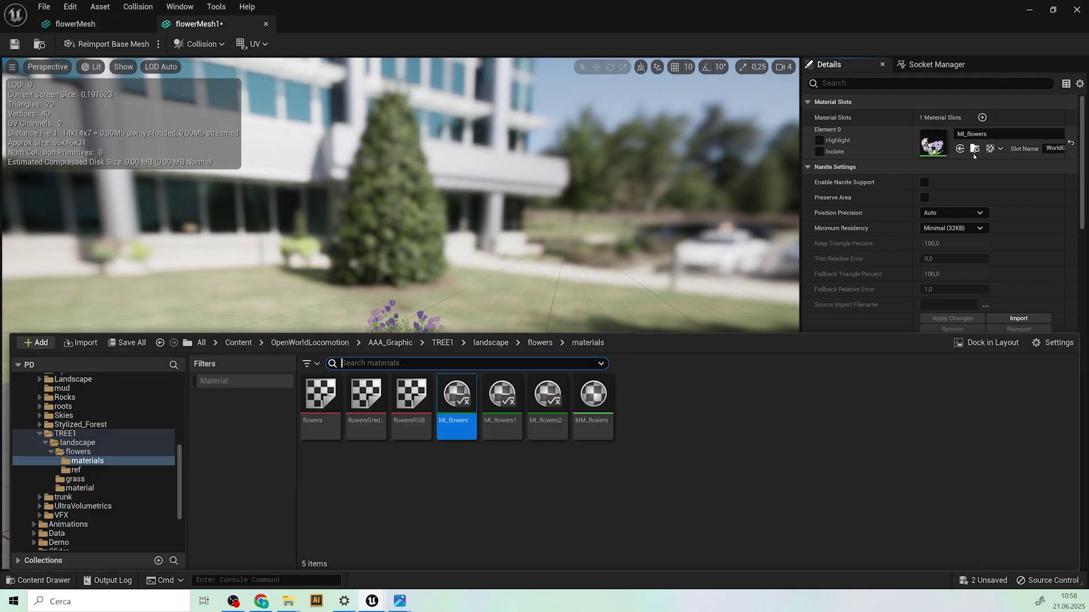
drag(501, 396, 935, 148)
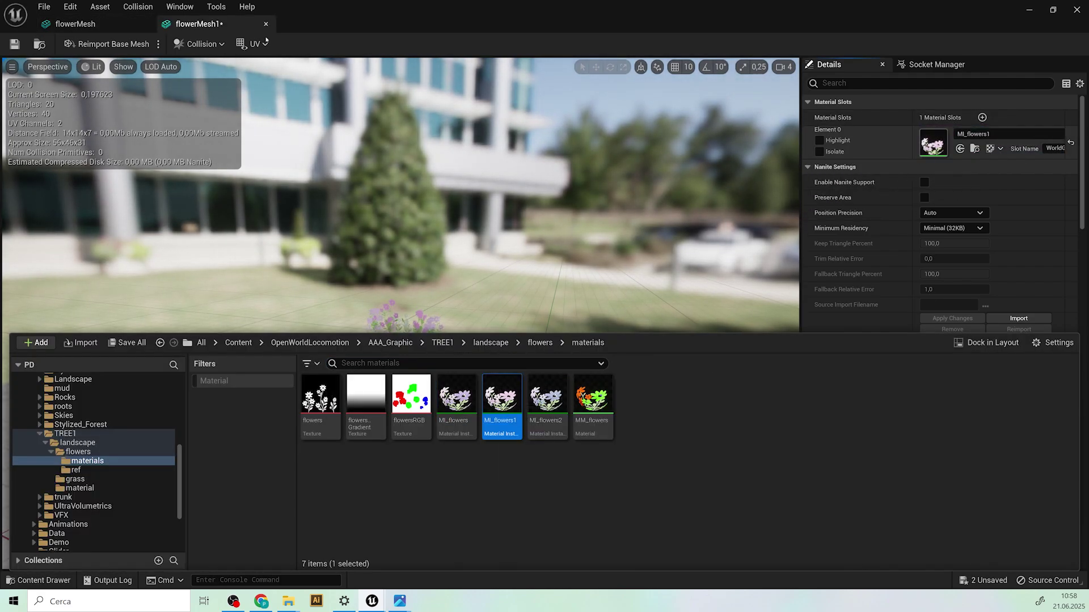
click(15, 44)
Step: Open flowerMesh2 from the flowers folder, assign MI_flowers2 to its material slot, and save the mesh
click(38, 580)
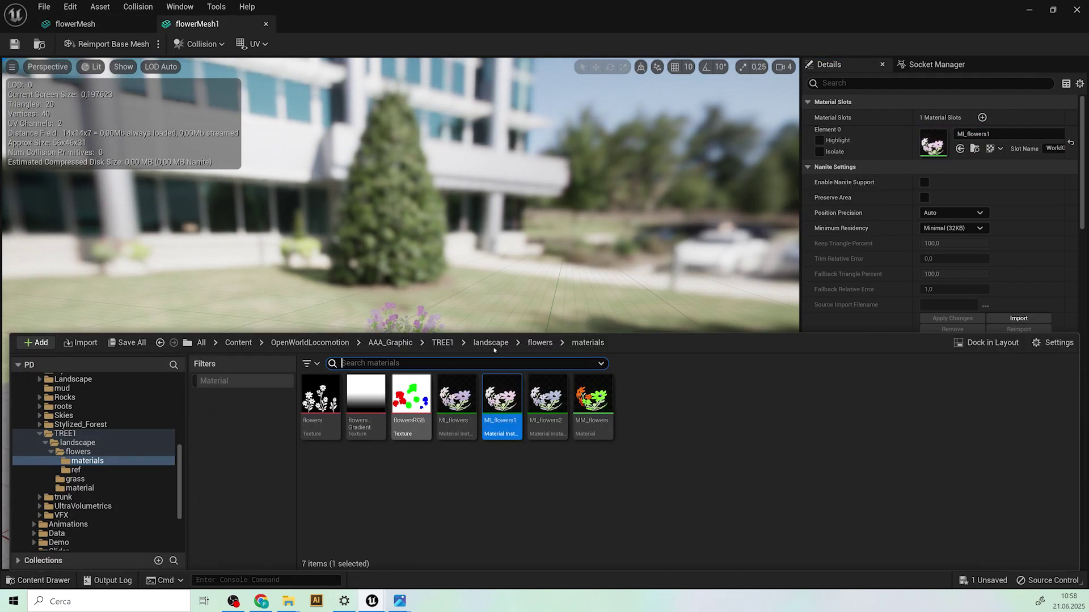
click(78, 452)
double_click(501, 392)
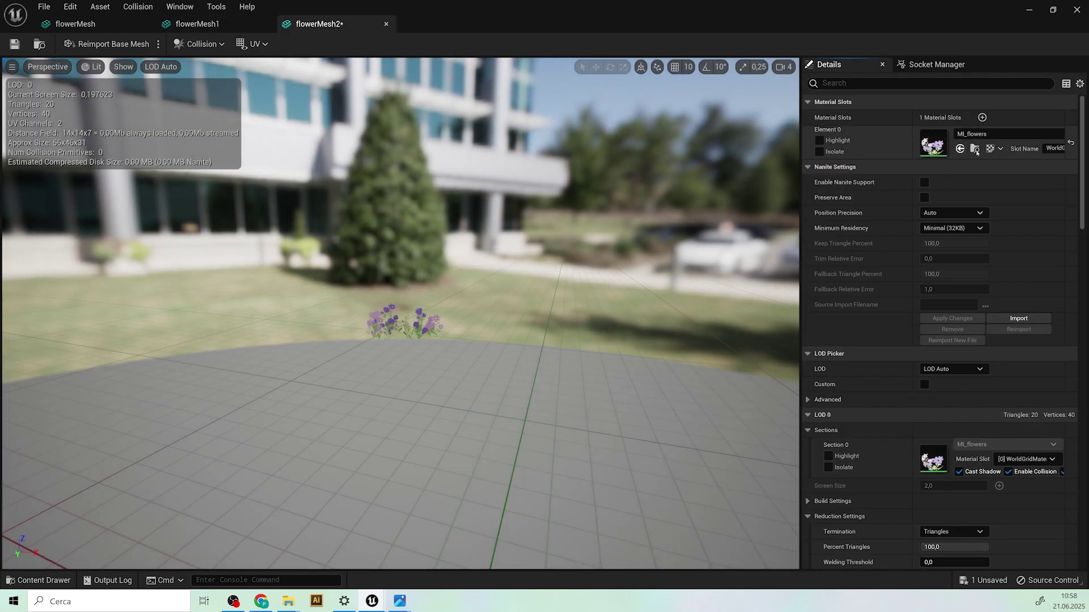
click(974, 148)
drag(547, 397, 935, 146)
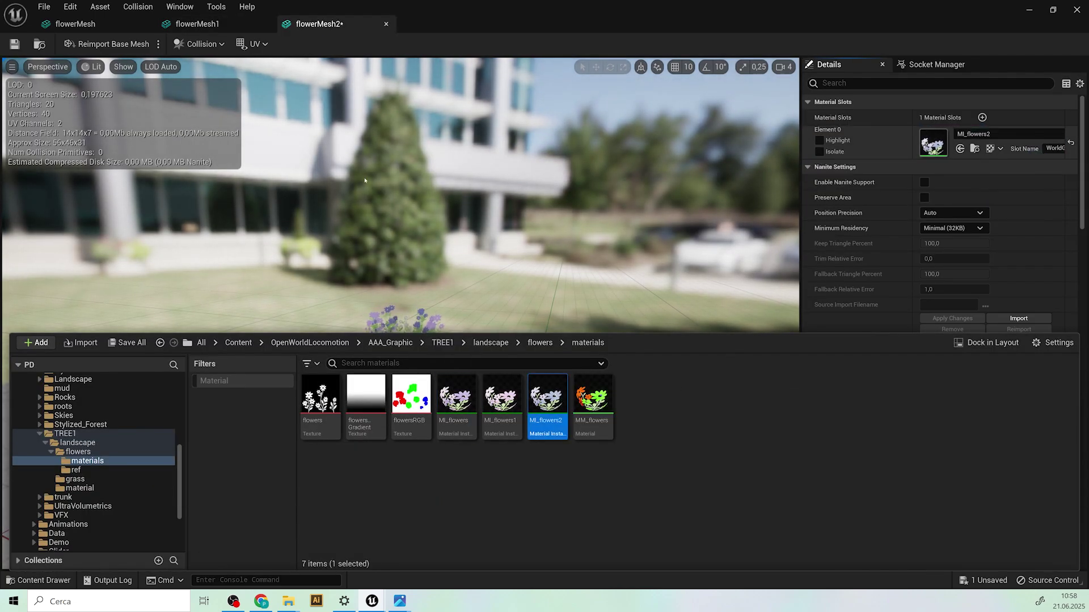
click(15, 44)
click(193, 24)
click(75, 24)
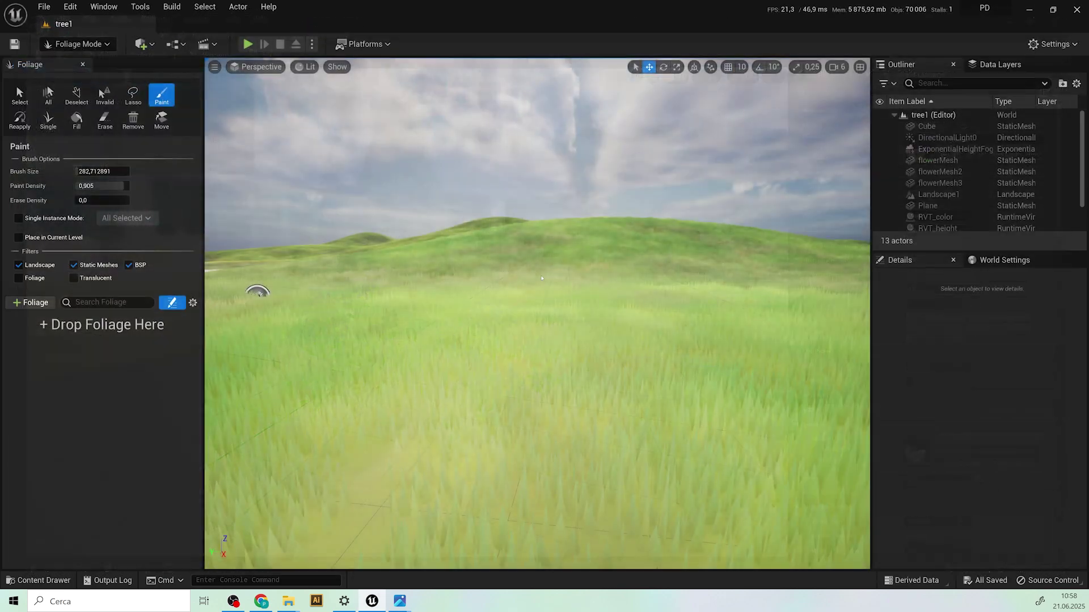
Step: Add the flowerMesh, flowerMesh1 and flowerMesh2 static meshes from the flowers folder to the foliage palette
click(38, 580)
click(491, 409)
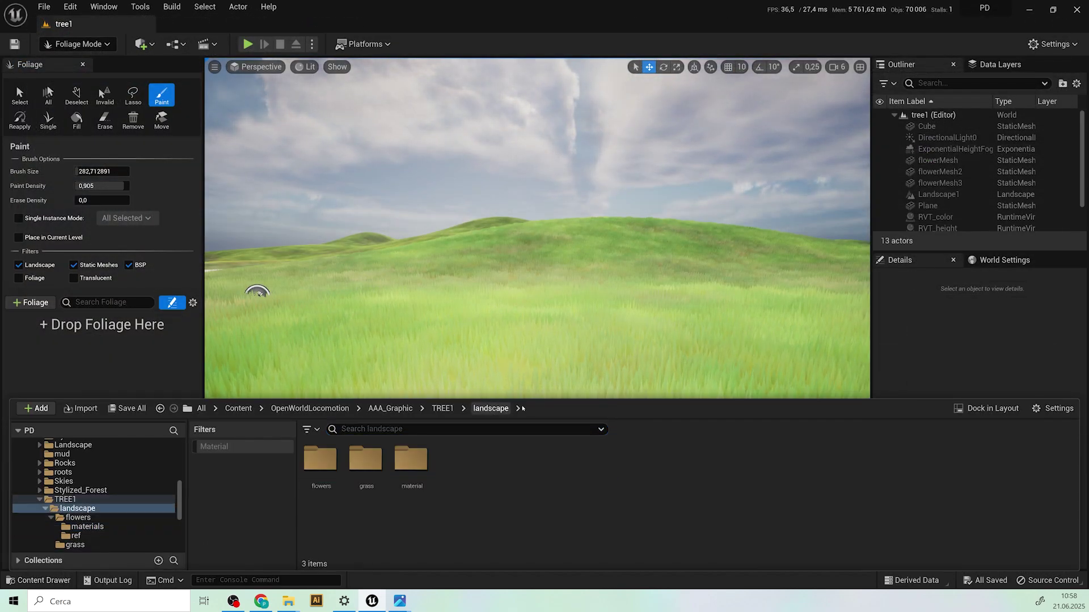
double_click(335, 465)
click(502, 464)
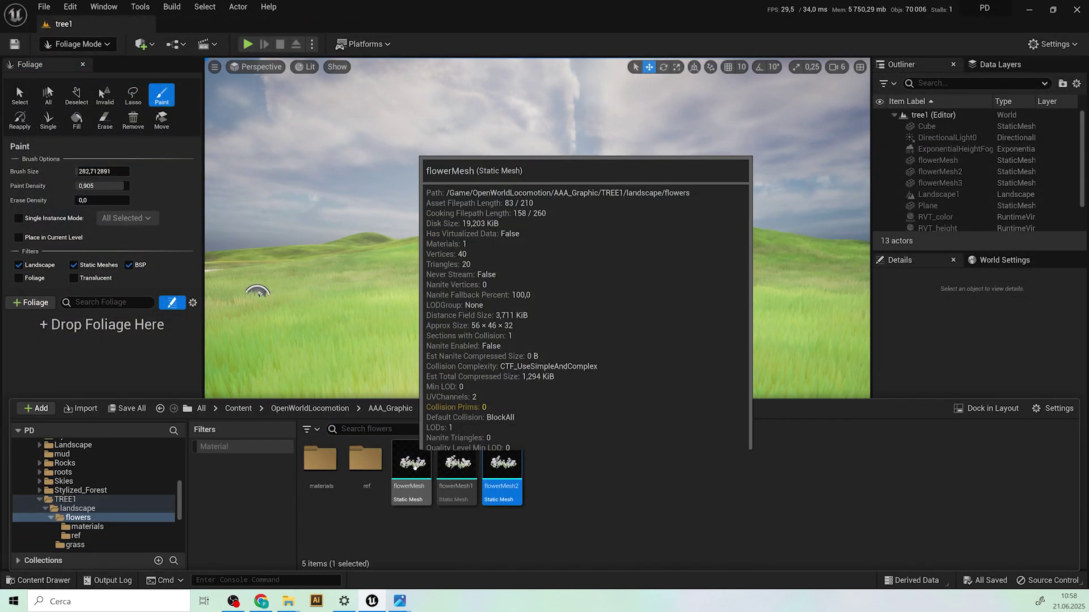
shift+click(414, 466)
drag(414, 466, 36, 368)
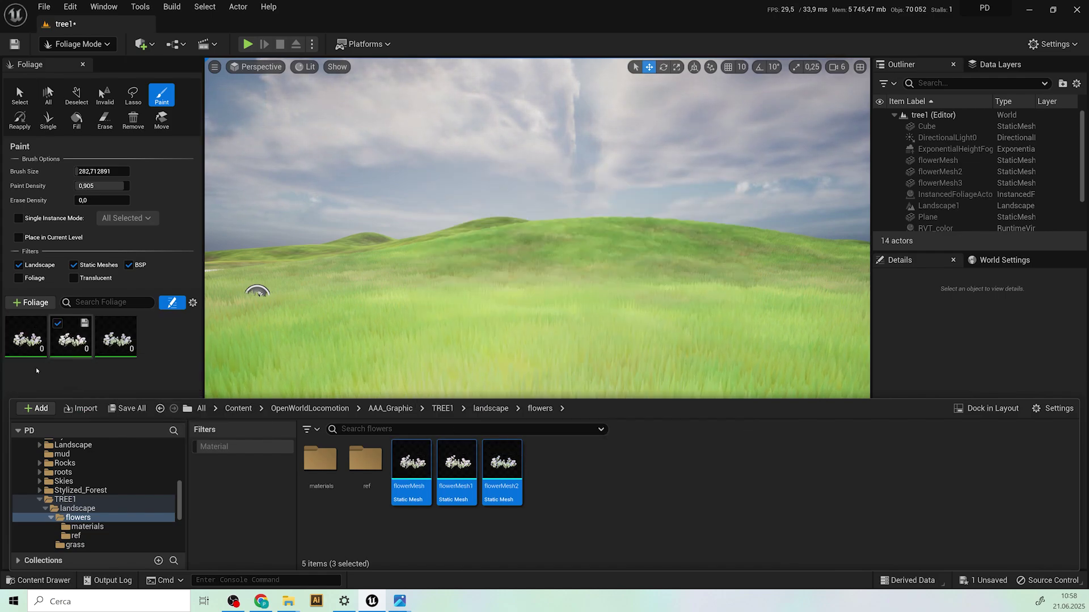
Step: Select the flowerMesh foliage type and deactivate flowerMesh1 and flowerMesh2 so that only flowerMesh gets painted
click(116, 337)
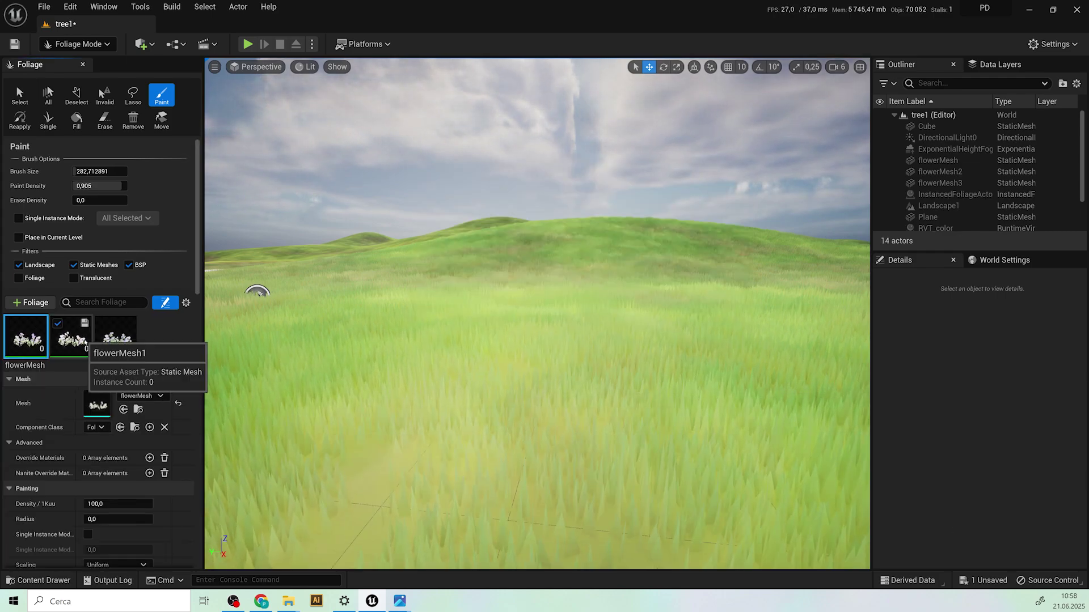
click(27, 347)
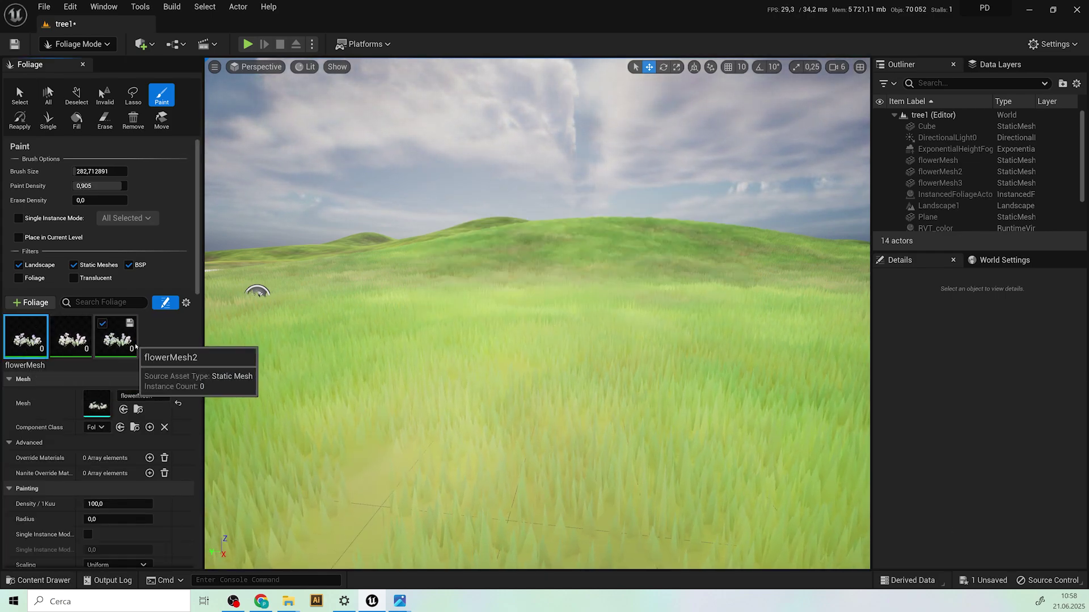
click(58, 324)
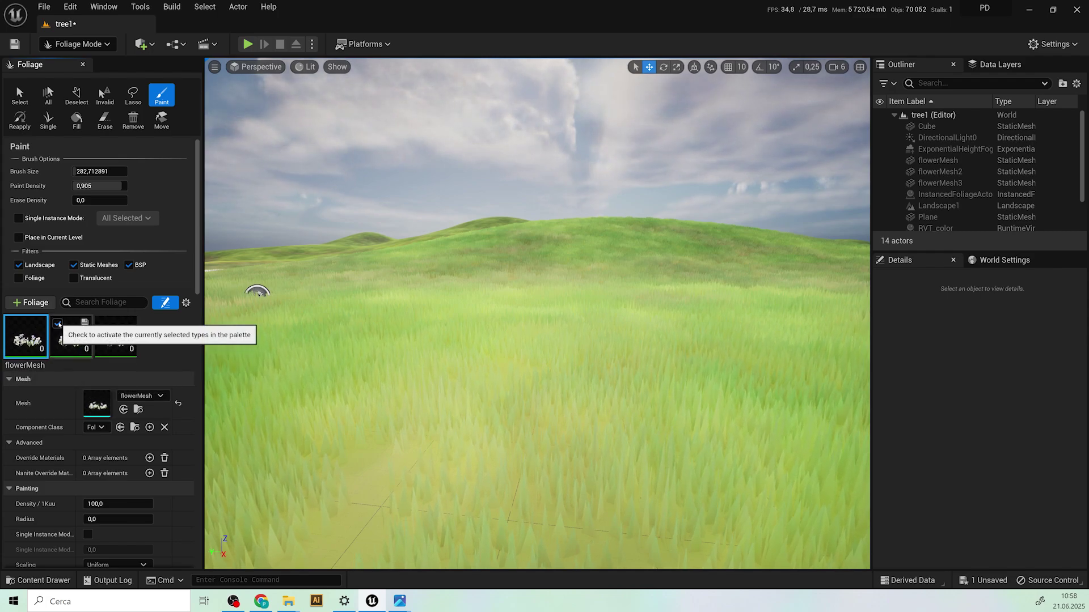
scroll(85, 397, down, 10)
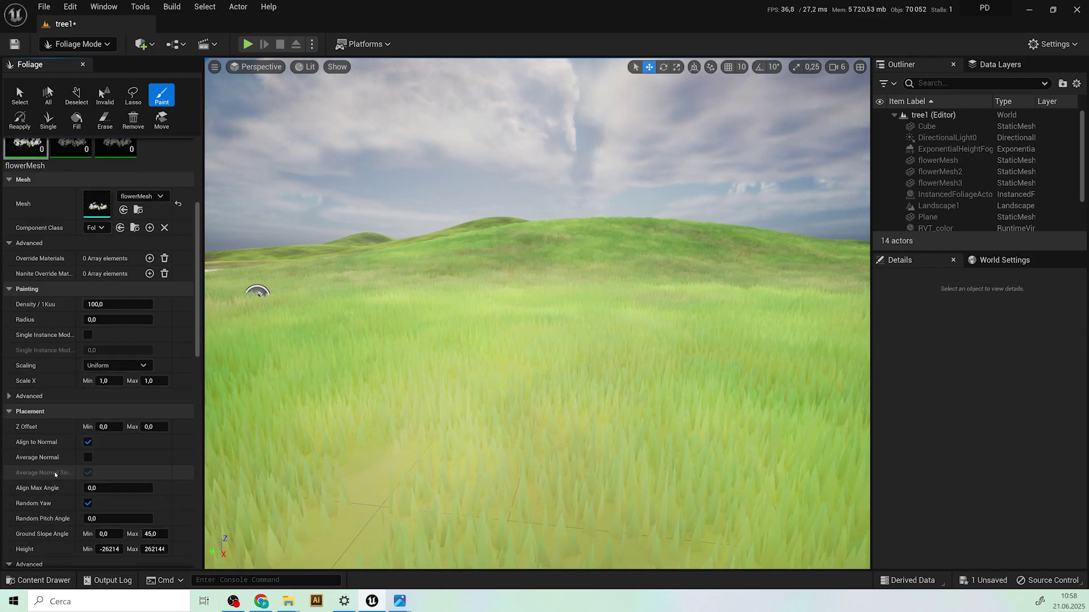
scroll(52, 474, down, 4)
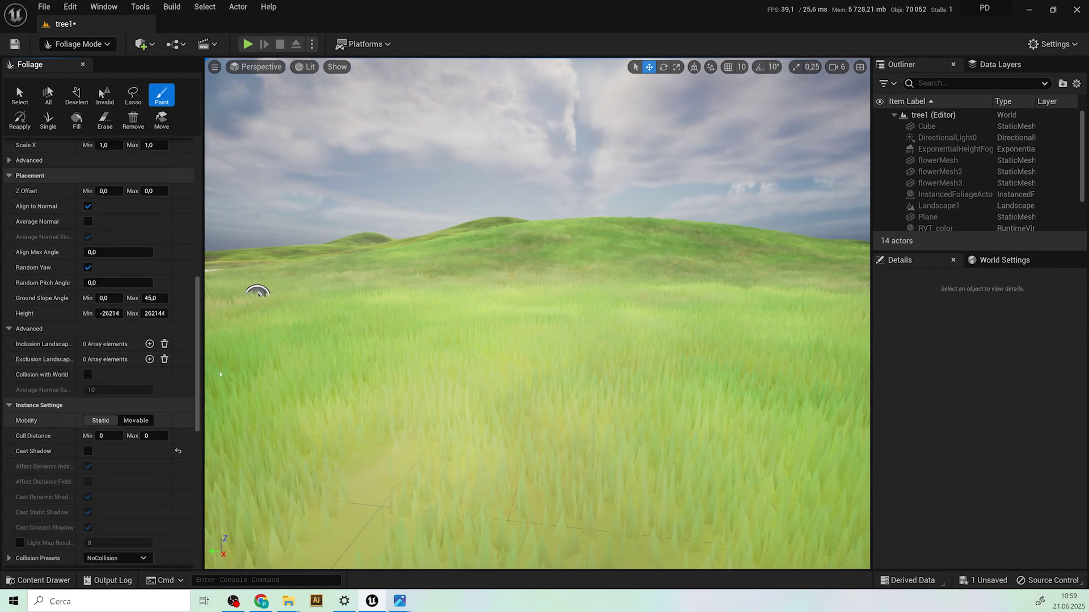
mouse_move(199, 339)
mouse_down()
mouse_move(193, 435)
mouse_move(197, 214)
mouse_up()
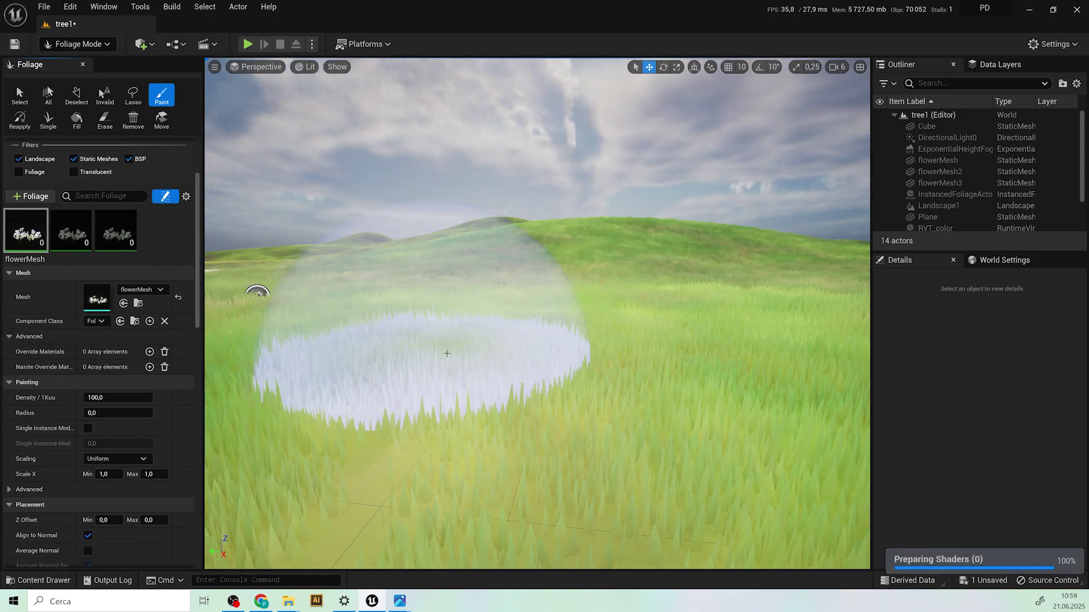
Step: Paint a trial patch of flowerMesh on the meadow, inspect it up close, and undo it
mouse_move(447, 353)
mouse_down()
mouse_move(511, 329)
mouse_move(602, 340)
mouse_move(567, 340)
mouse_up()
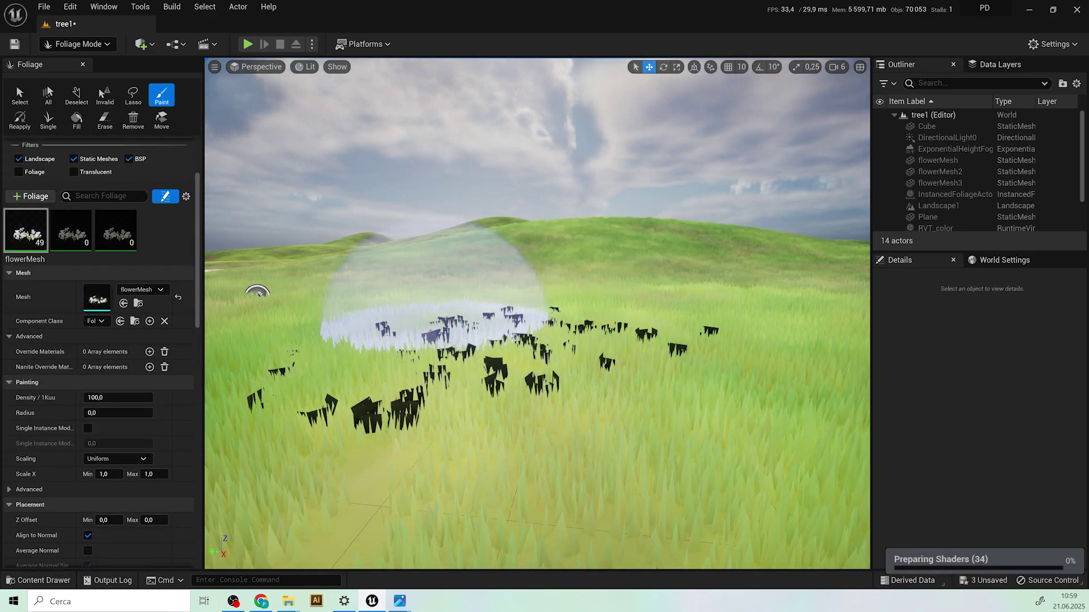
scroll(436, 328, up, 3)
scroll(448, 391, up, 5)
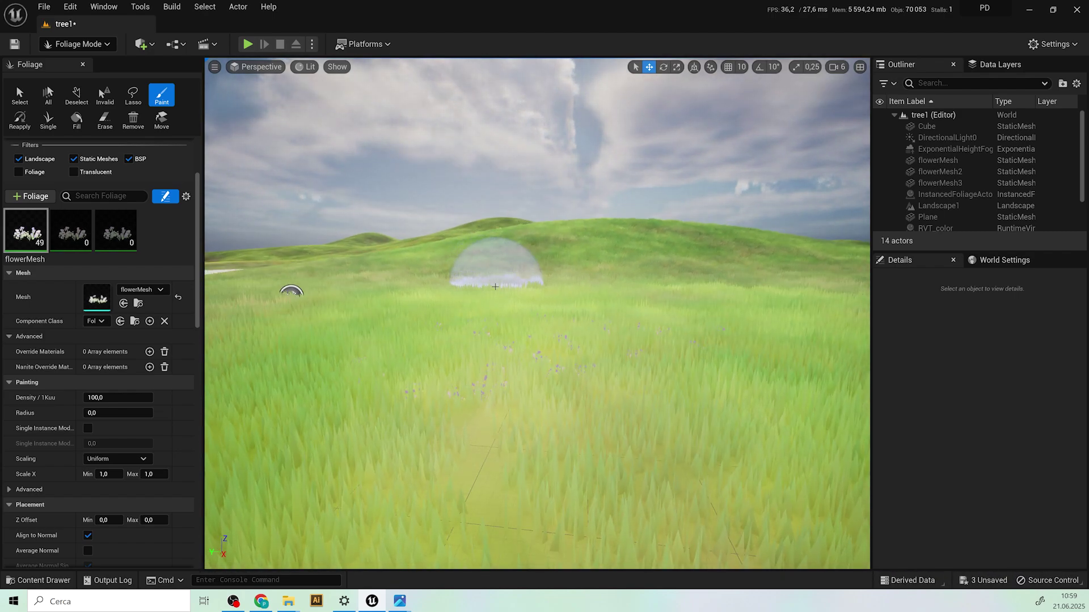
key(ctrl+z)
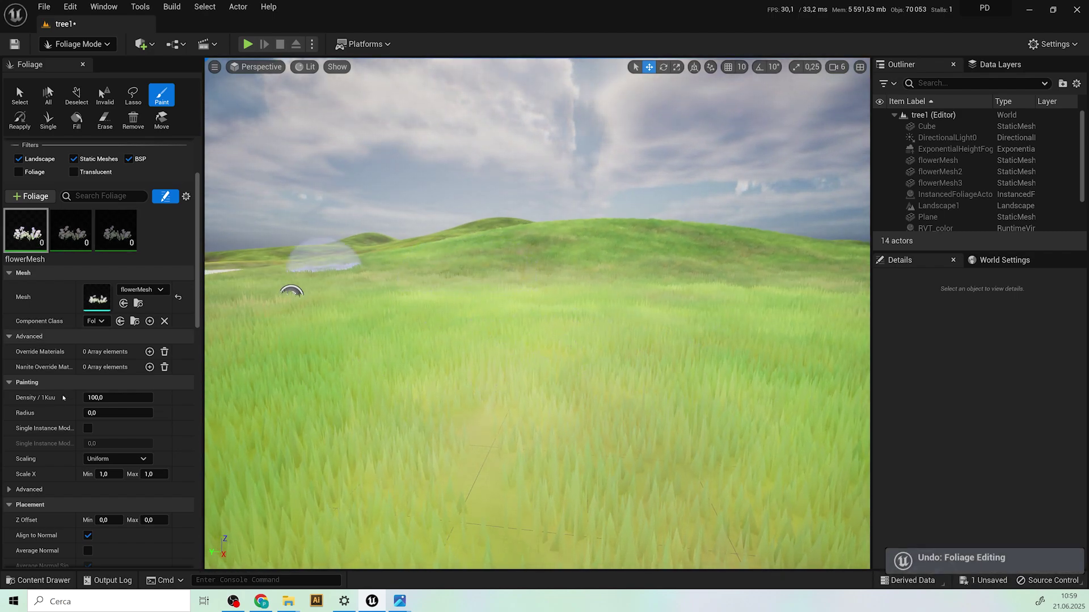
Step: Set the flowerMesh foliage type's Scale X range to a minimum of 2 and a maximum of 3
scroll(64, 449, down, 2)
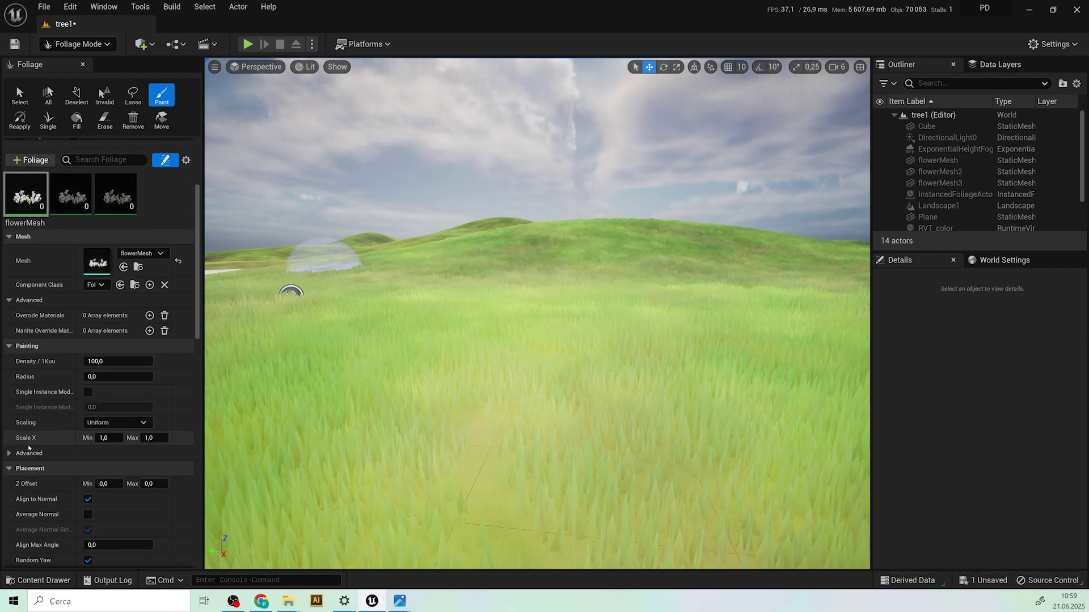
click(29, 453)
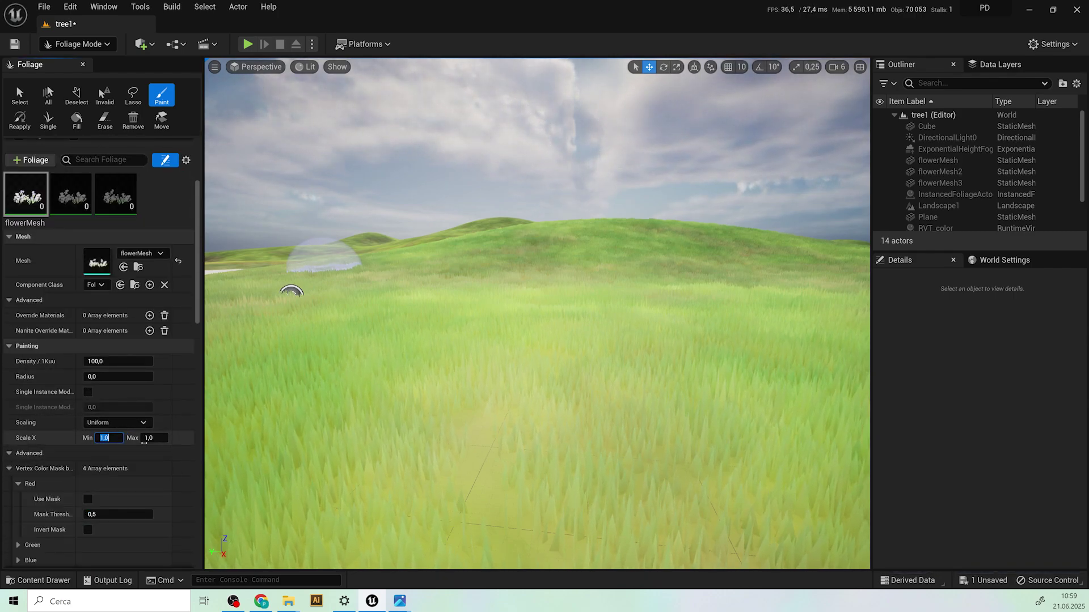
text(2)
key(Tab)
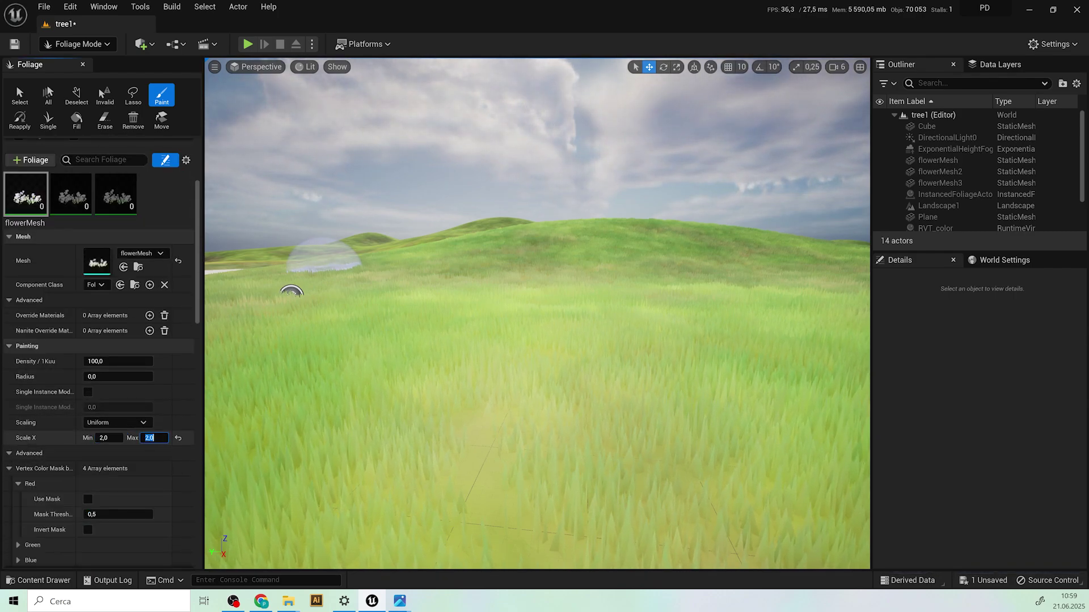
click(37, 453)
Step: Paint a test patch of the enlarged flowers, inspect it from near and far, and undo it
click(369, 445)
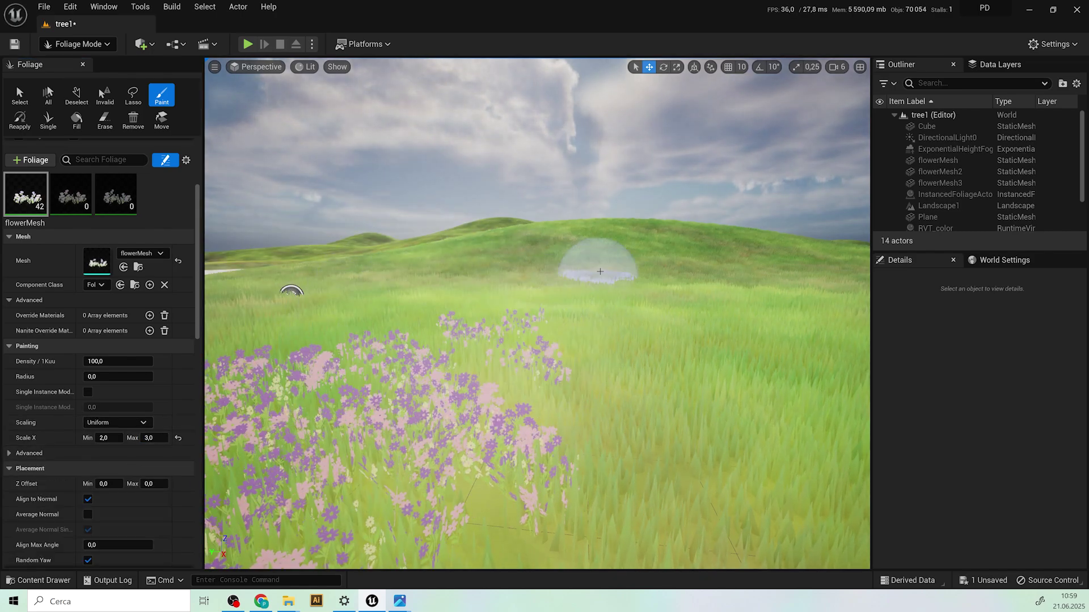
middle_drag(600, 270, 553, 289)
scroll(571, 250, down, 6)
middle_drag(571, 249, 641, 278)
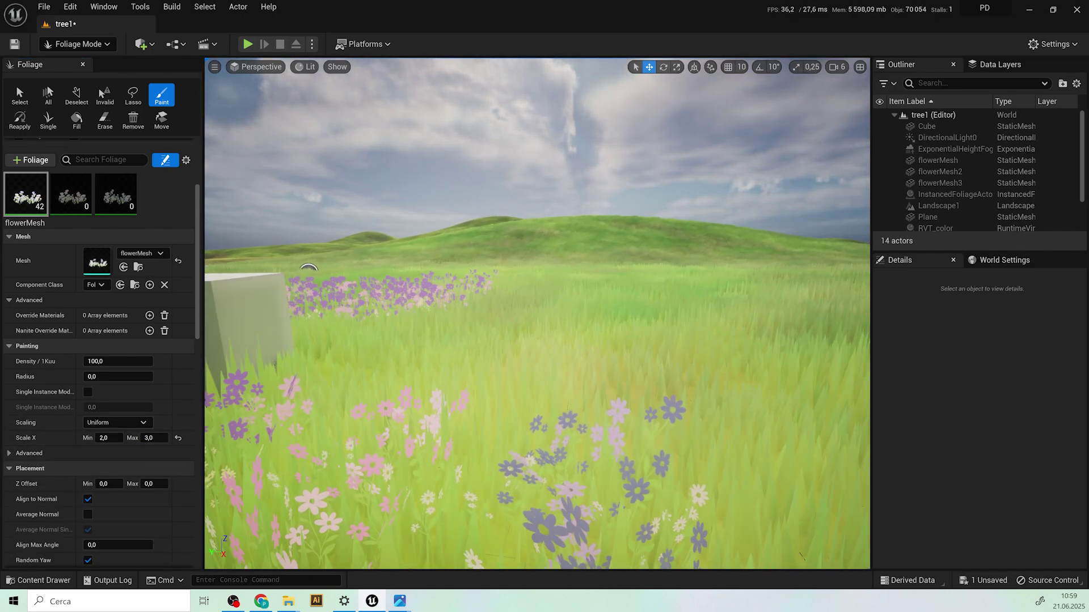
mouse_move(489, 280)
middle_down()
mouse_move(465, 306)
mouse_move(493, 272)
mouse_move(489, 244)
middle_up()
scroll(489, 280, up, 5)
scroll(488, 280, up, 2)
scroll(488, 279, up, 3)
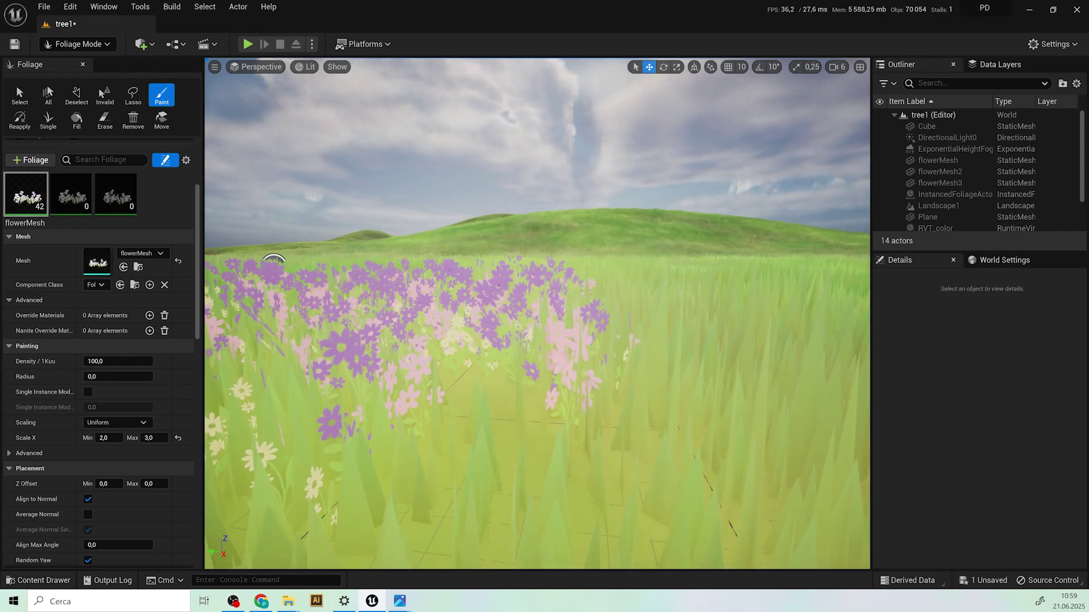
scroll(486, 279, down, 5)
middle_drag(486, 279, 419, 244)
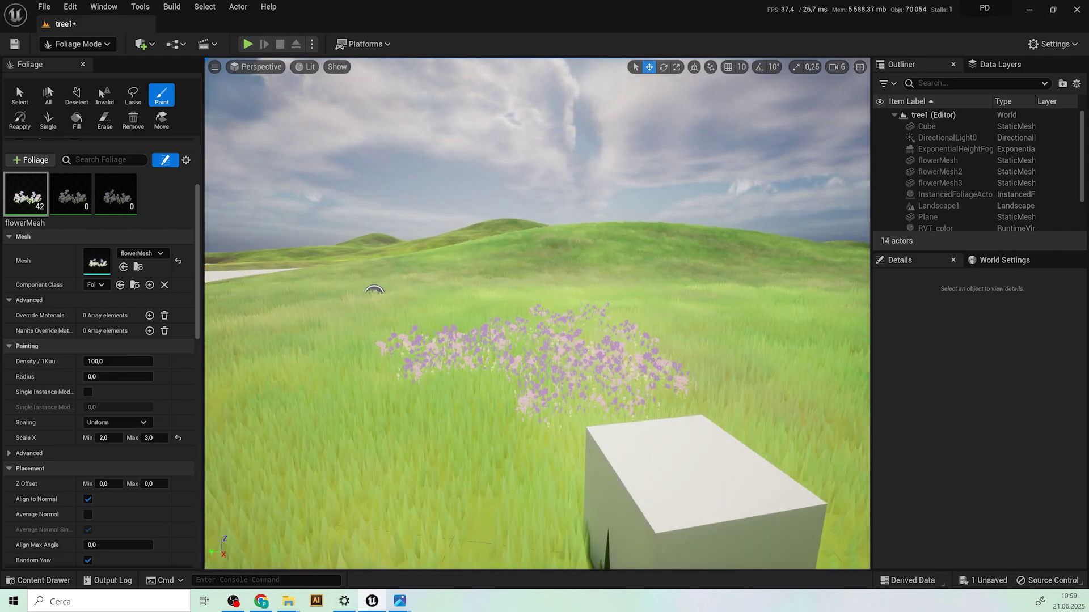
key(ctrl+z)
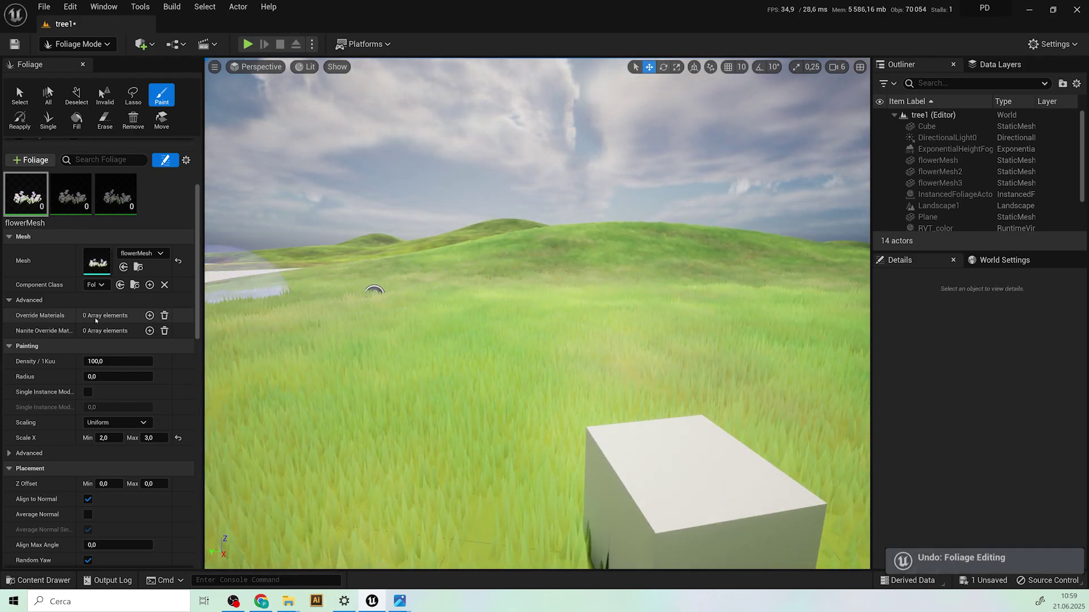
Step: Set flowerMesh's Density / 1Kuu to 200 and collapse the Painting settings
scroll(116, 471, up, 3)
drag(116, 471, 100, 470)
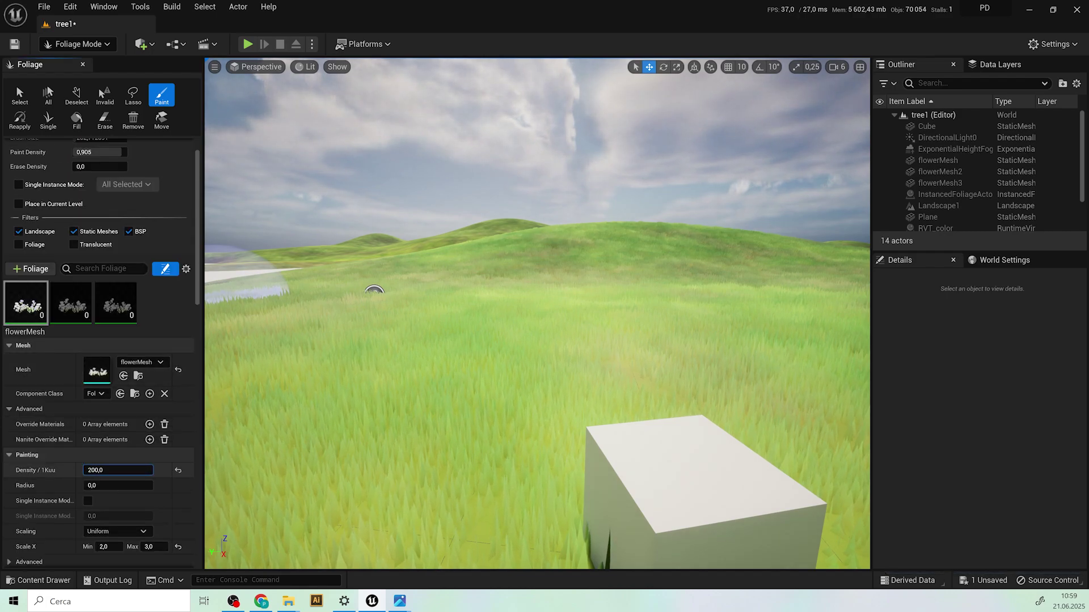
scroll(96, 436, up, 2)
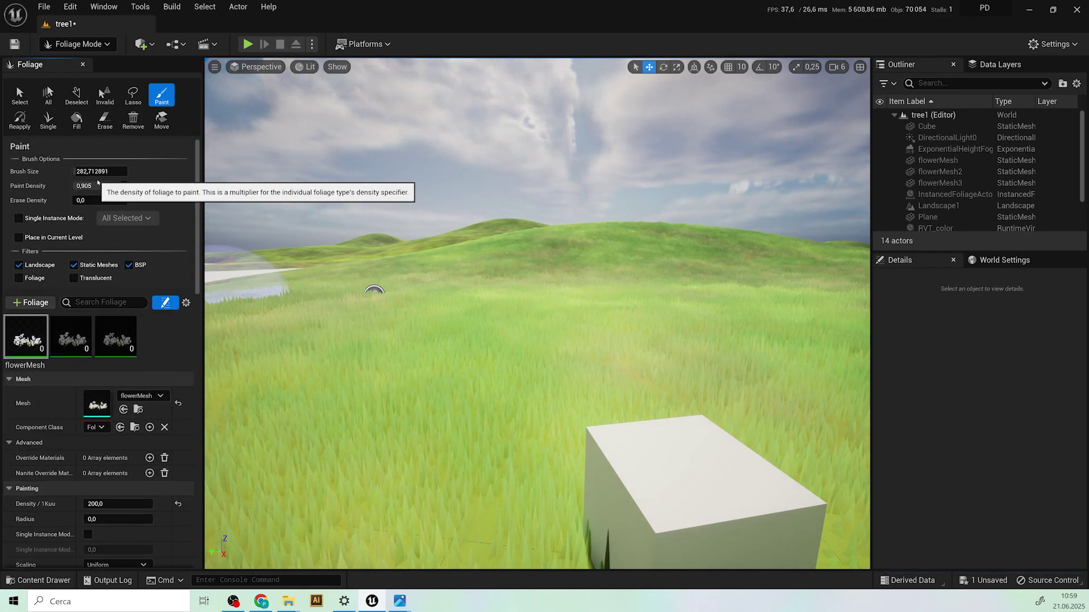
click(134, 491)
Step: Paint and undo a dense flower patch, then try another at a Paint Density of 0,345 and undo it
drag(459, 340, 737, 335)
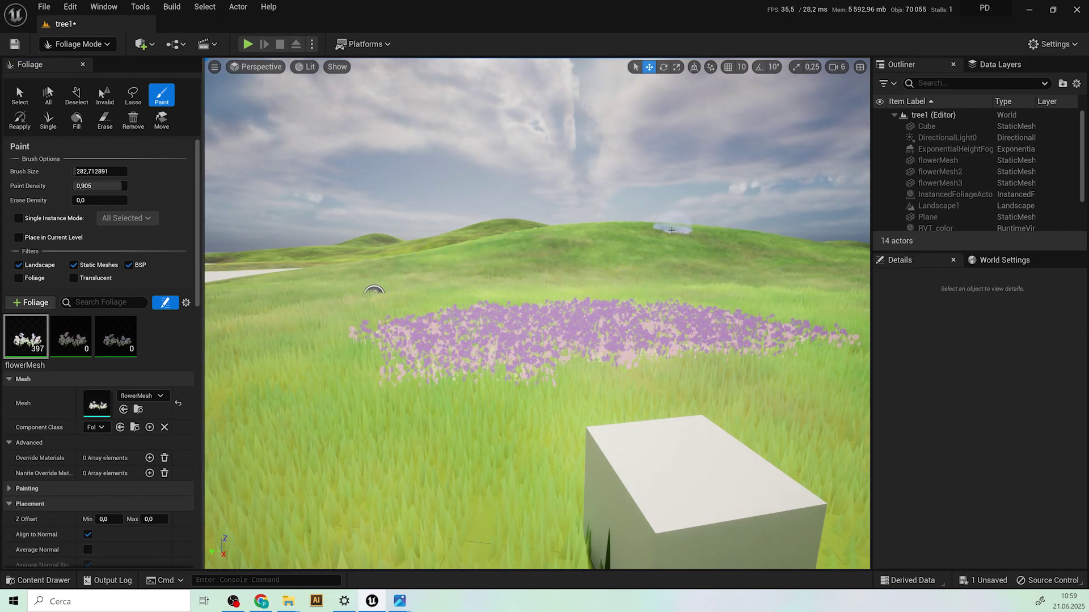
key(ctrl+z)
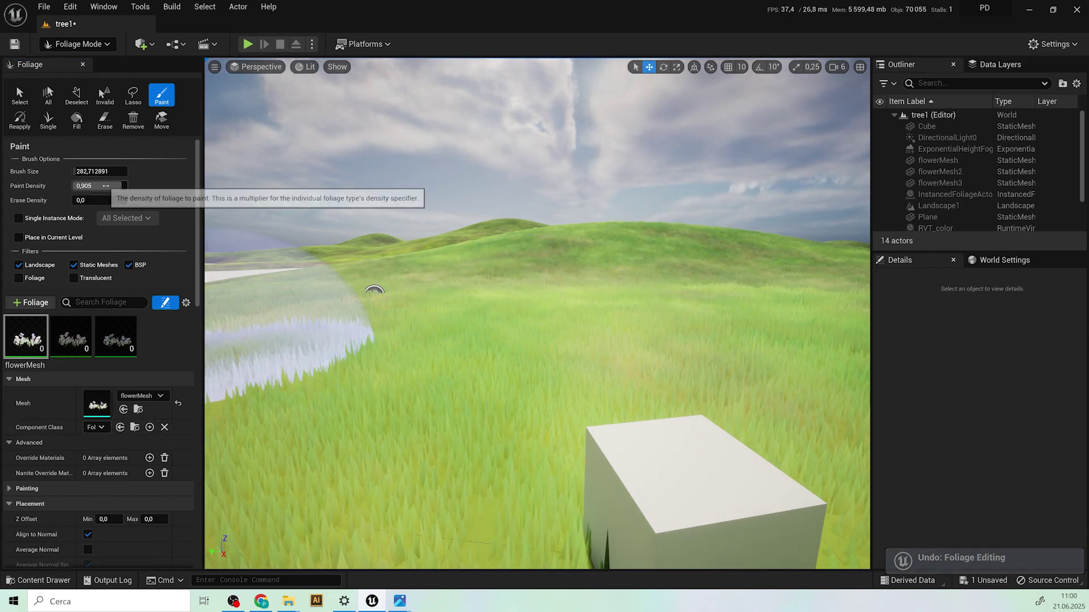
text(0,345)
drag(436, 340, 679, 216)
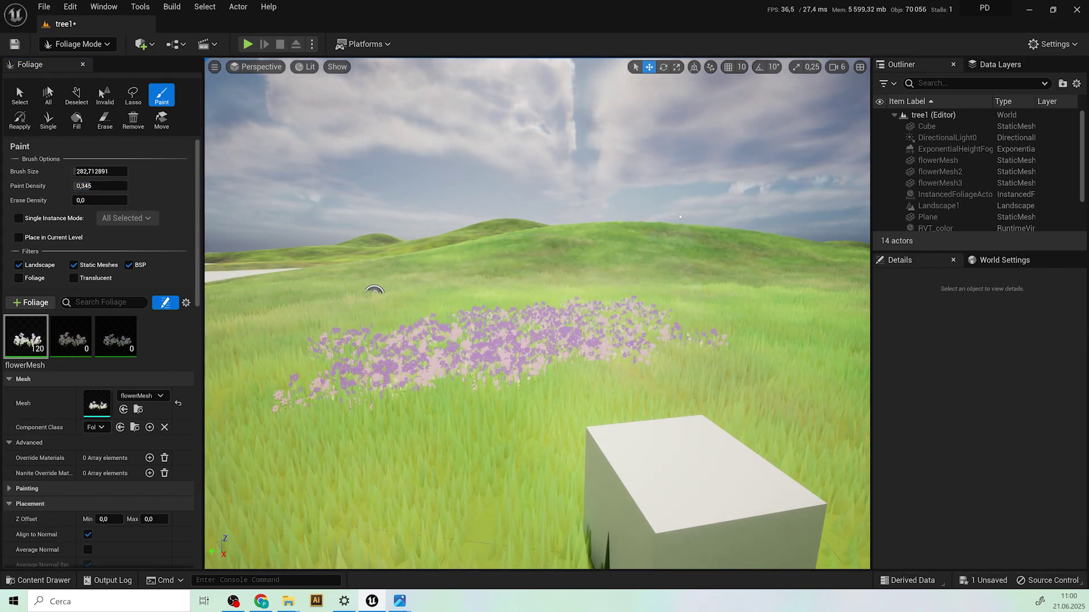
key(ctrl+z)
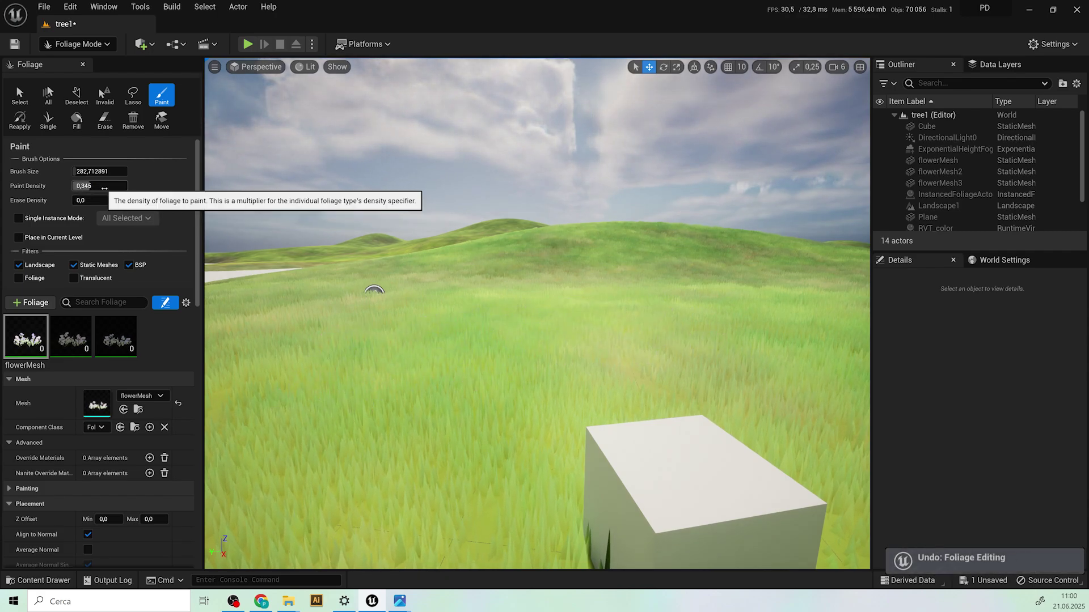
Step: Lower the Paint Density to 0,09, paint a sparse test patch behind the cube, and undo it
click(99, 186)
text(0,17)
drag(374, 334, 556, 363)
scroll(419, 371, up, 5)
scroll(570, 281, down, 5)
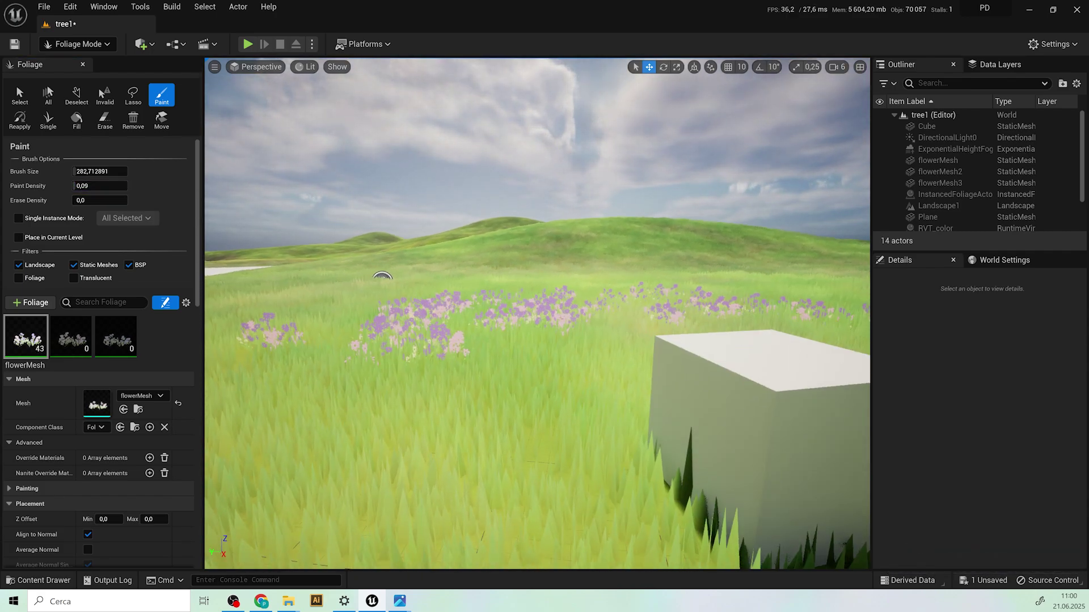
key(ctrl+z)
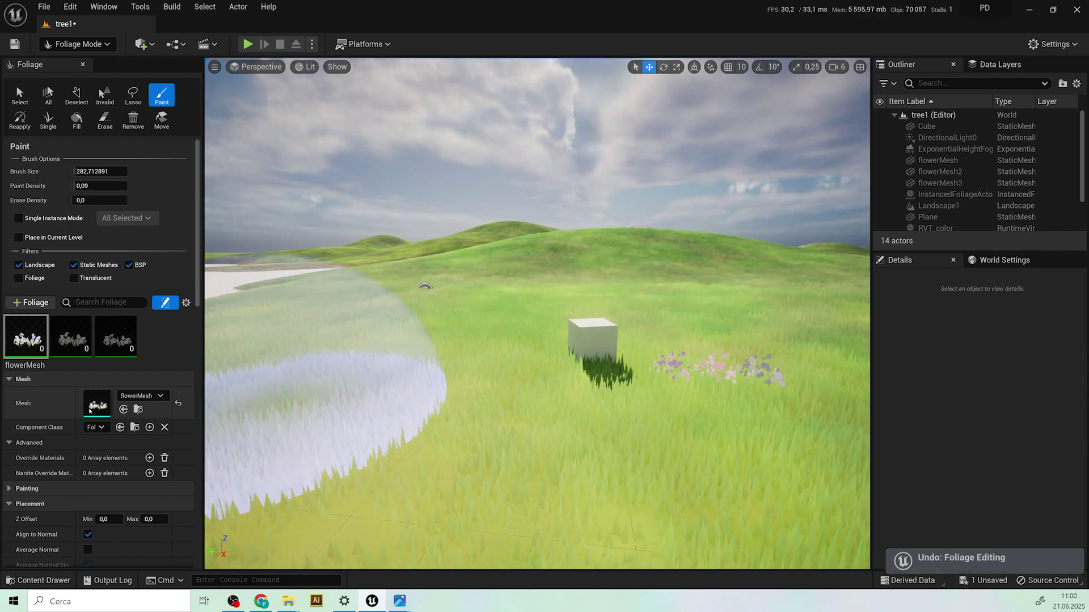
Step: Try a Density / 1Kuu of 500 for flowerMesh and set it back to 200
scroll(62, 397, down, 2)
scroll(62, 444, up, 2)
scroll(61, 444, down, 3)
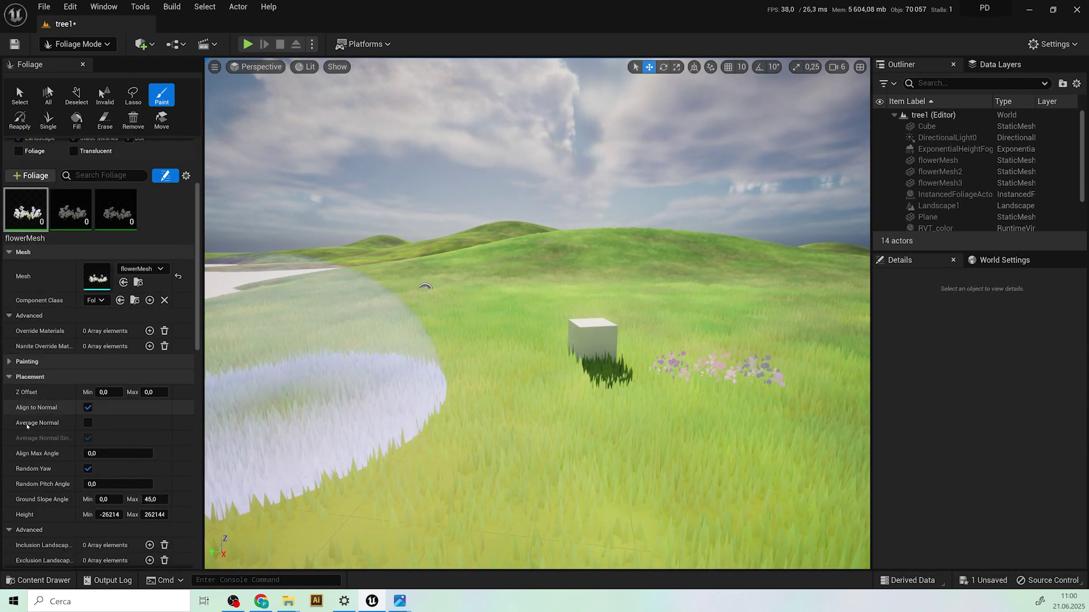
mouse_move(198, 324)
mouse_down()
mouse_move(185, 420)
mouse_move(196, 285)
mouse_move(194, 305)
mouse_up()
click(44, 366)
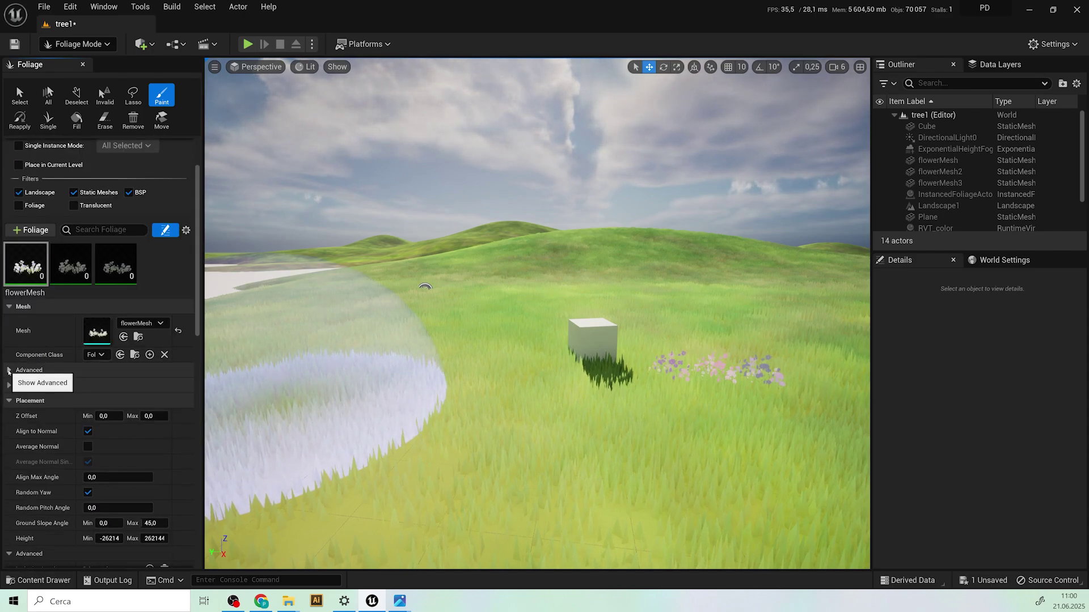
click(13, 386)
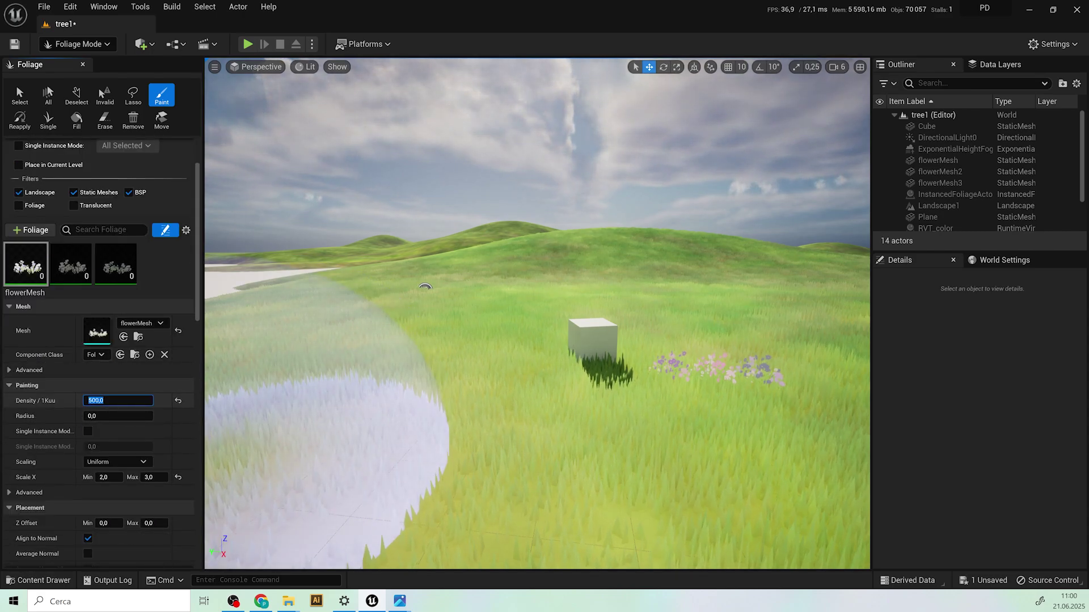
text(00)
click(28, 370)
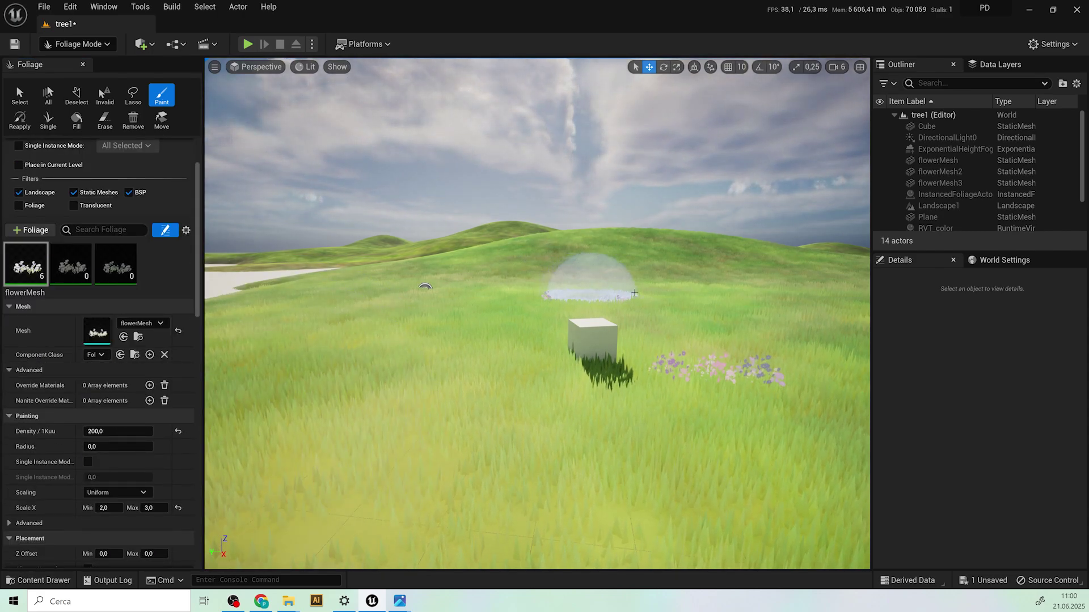
Step: Paint a trial stroke of flowers on the grass behind the cube and undo the recent foliage strokes
mouse_move(590, 283)
mouse_down()
mouse_move(598, 293)
mouse_move(558, 292)
mouse_up()
scroll(556, 286, up, 2)
mouse_move(556, 284)
middle_down()
mouse_move(578, 241)
mouse_move(577, 258)
middle_up()
key(ctrl+z)
key(ctrl+z)
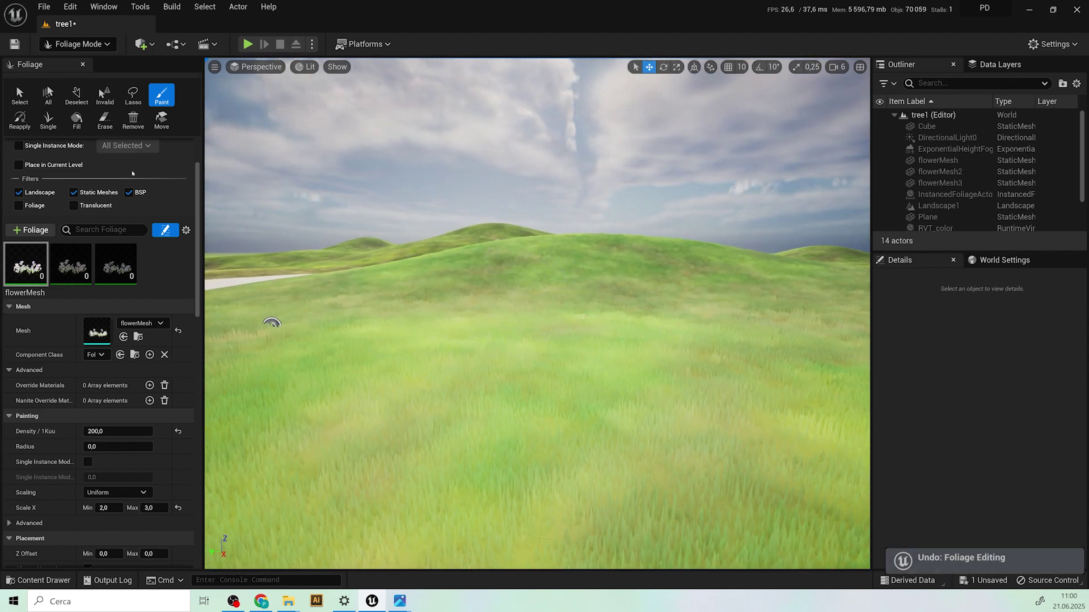
Step: Set the Brush Size to 124,772461 and Paint Density to 0,175, and paint scattered flowerMesh patches over the hill and meadow
scroll(99, 191, up, 2)
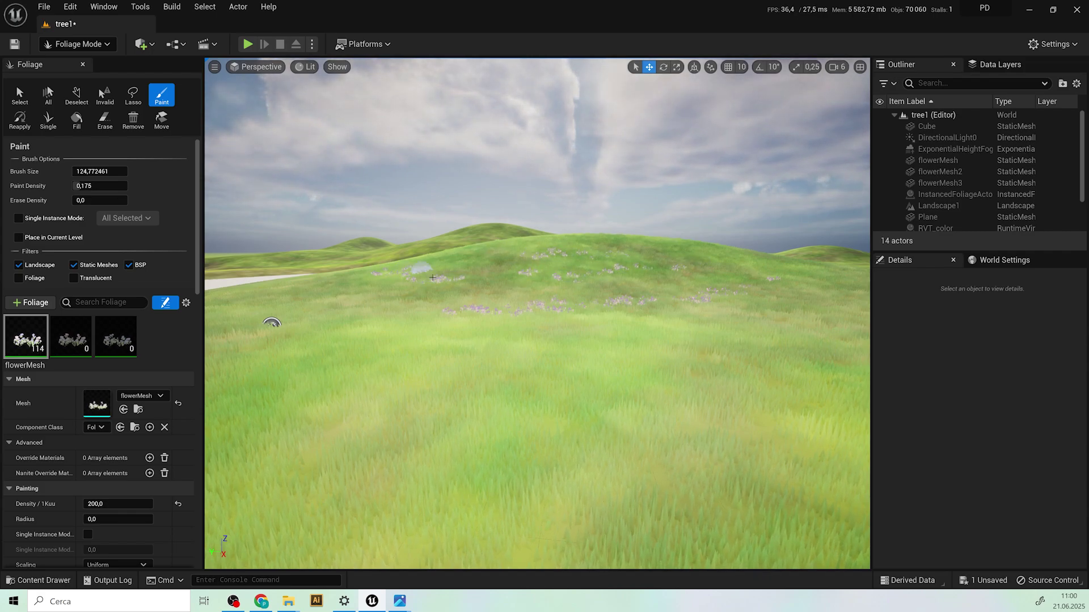
mouse_move(417, 280)
right_down()
mouse_move(372, 284)
mouse_move(425, 279)
right_up()
right_drag(520, 284, 525, 285)
mouse_move(511, 420)
mouse_down()
mouse_move(462, 382)
mouse_move(629, 405)
mouse_move(777, 368)
mouse_move(824, 339)
mouse_move(729, 359)
mouse_move(652, 279)
mouse_up()
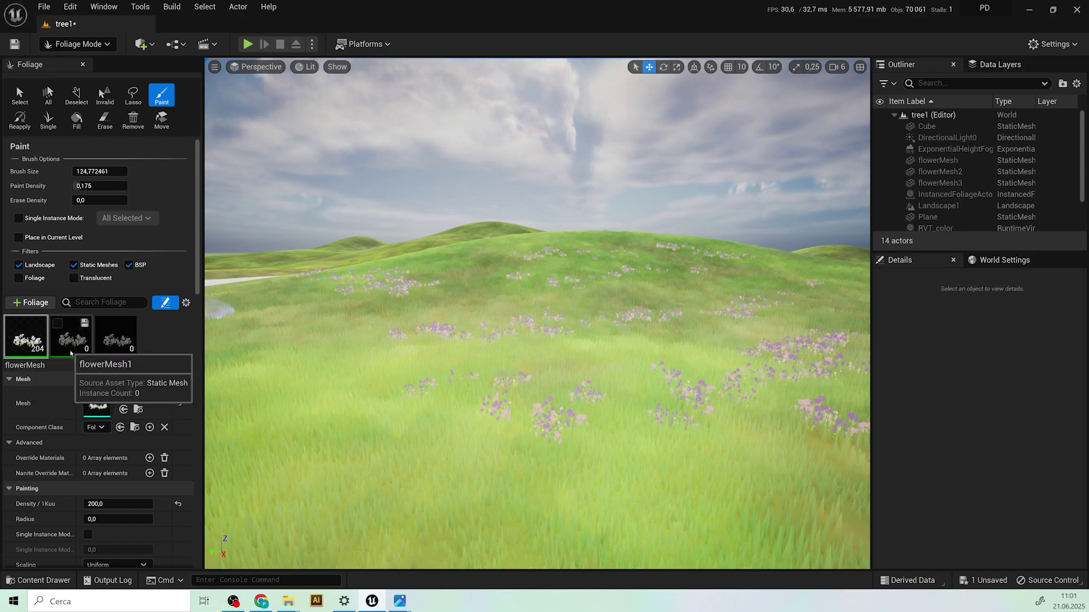
Step: Select the flowerMesh1 foliage type, set its Scale X to 2,0–3,0, and paint a few patches on the distant slope
click(71, 338)
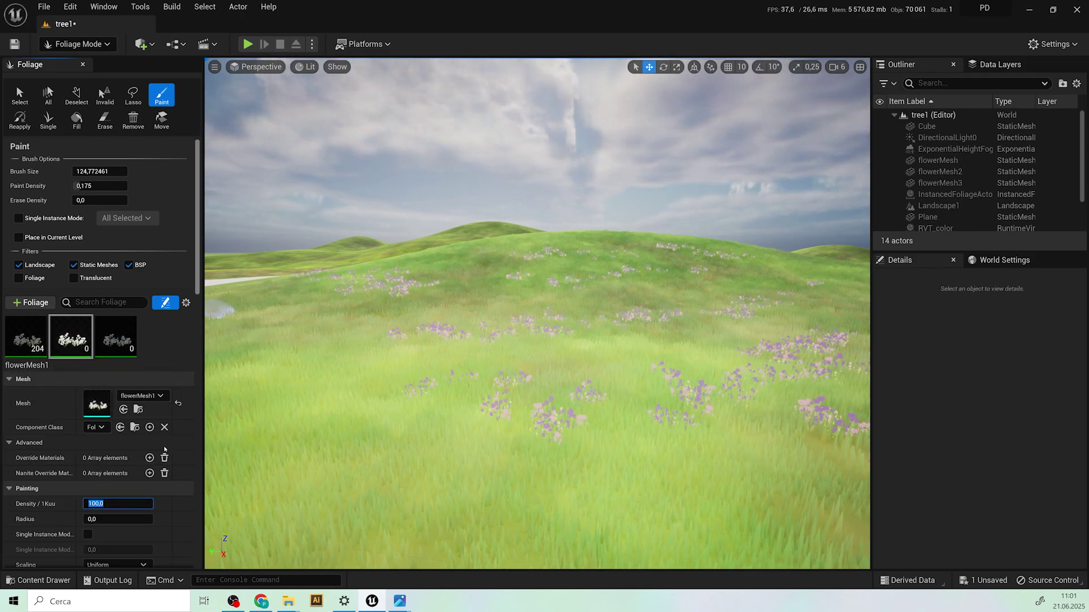
drag(197, 255, 198, 313)
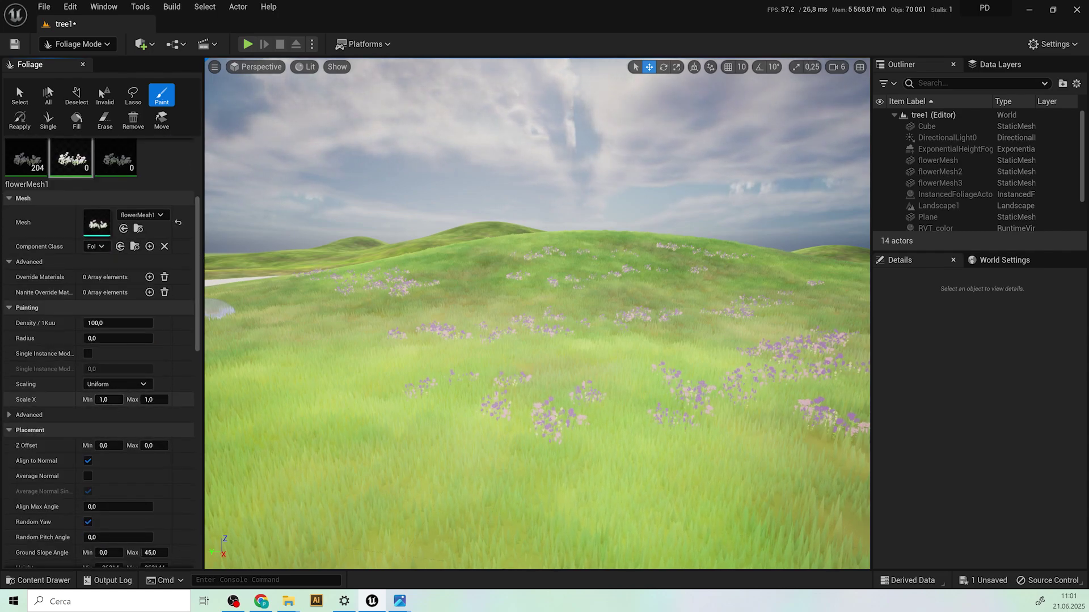
click(173, 418)
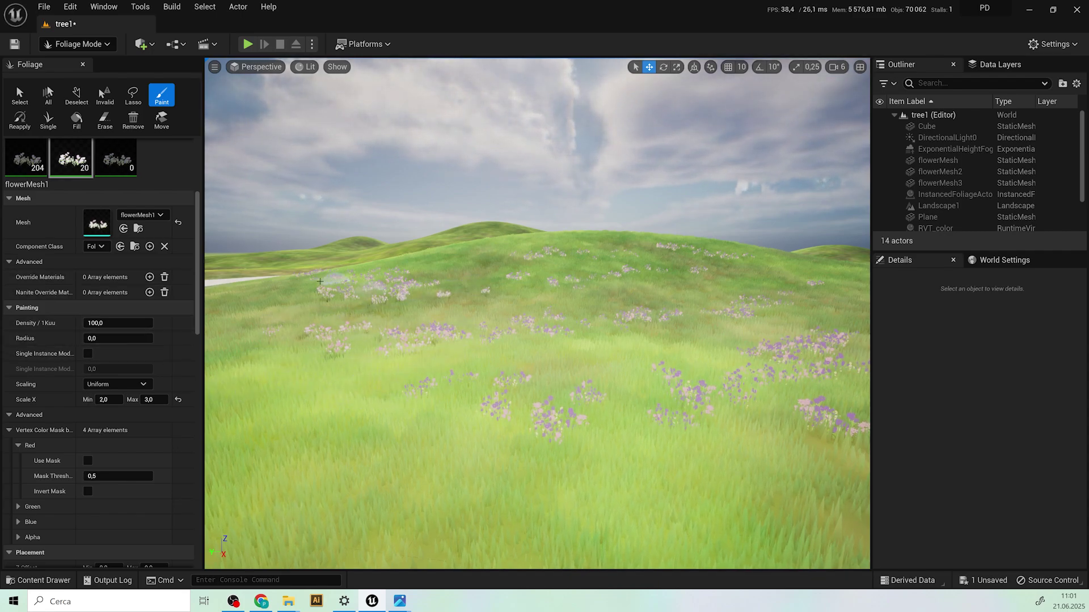
Step: Set the Paint Density to 0,275 and paint flowerMesh1 patches across the foreground grass
scroll(99, 255, up, 5)
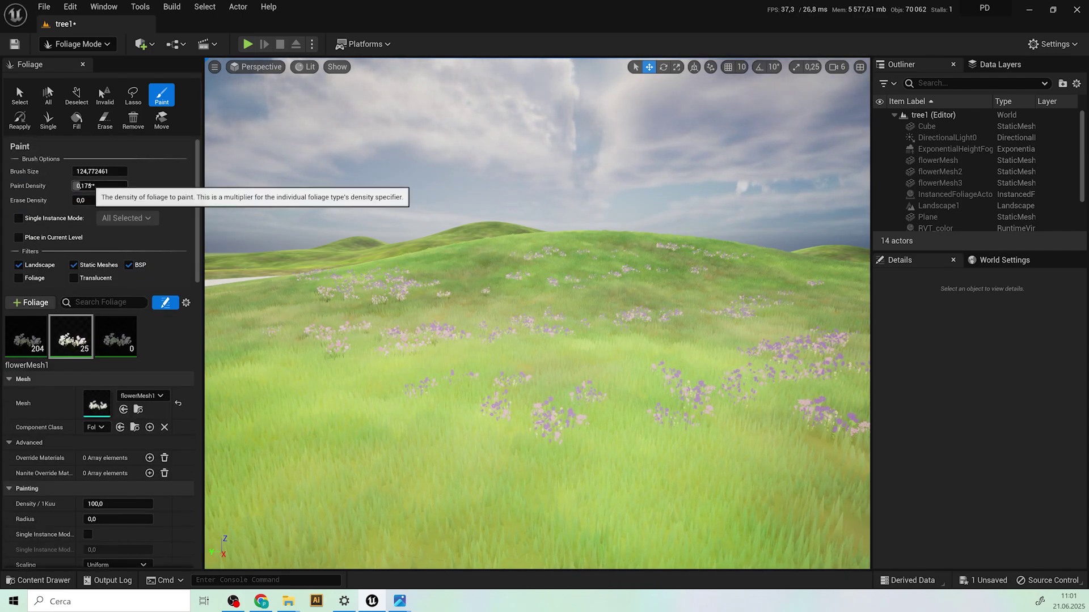
drag(85, 186, 87, 186)
drag(506, 434, 283, 395)
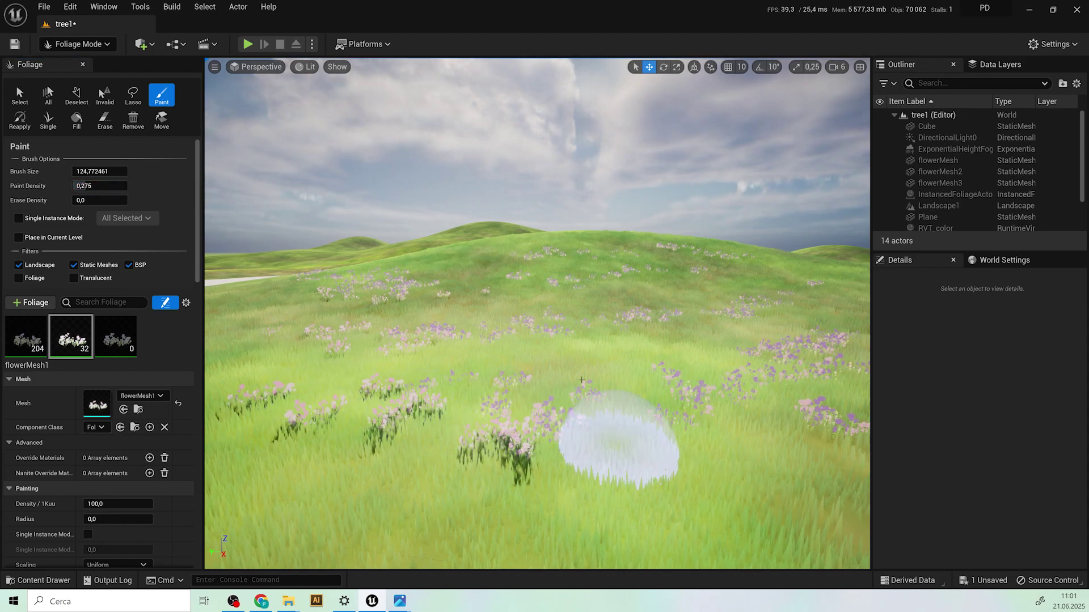
Step: Disable Cast Shadow for the flowerMesh1 foliage type
scroll(125, 523, down, 1)
scroll(124, 522, down, 10)
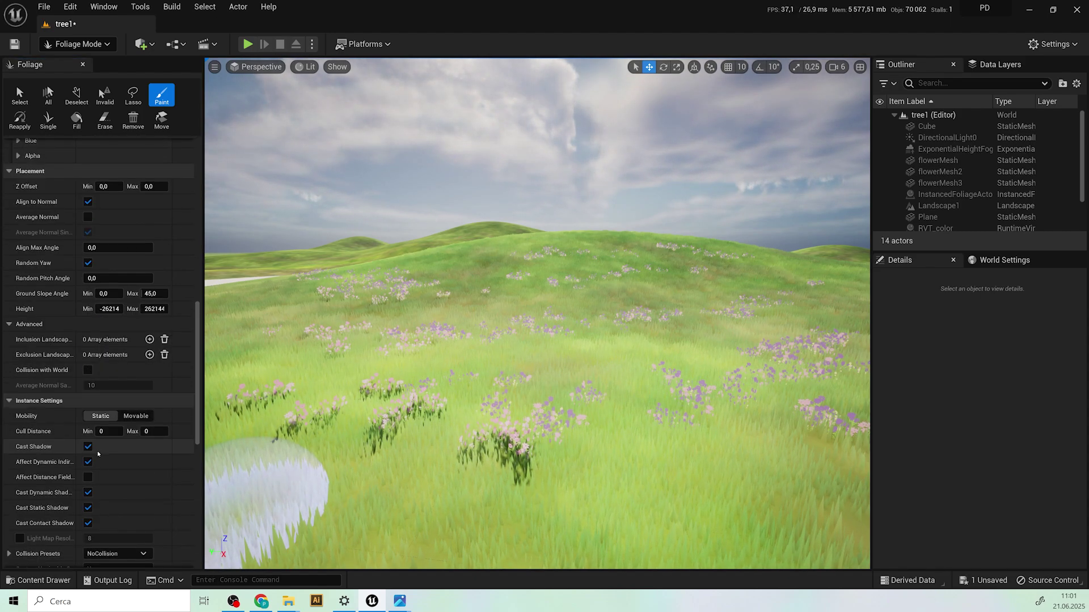
click(88, 446)
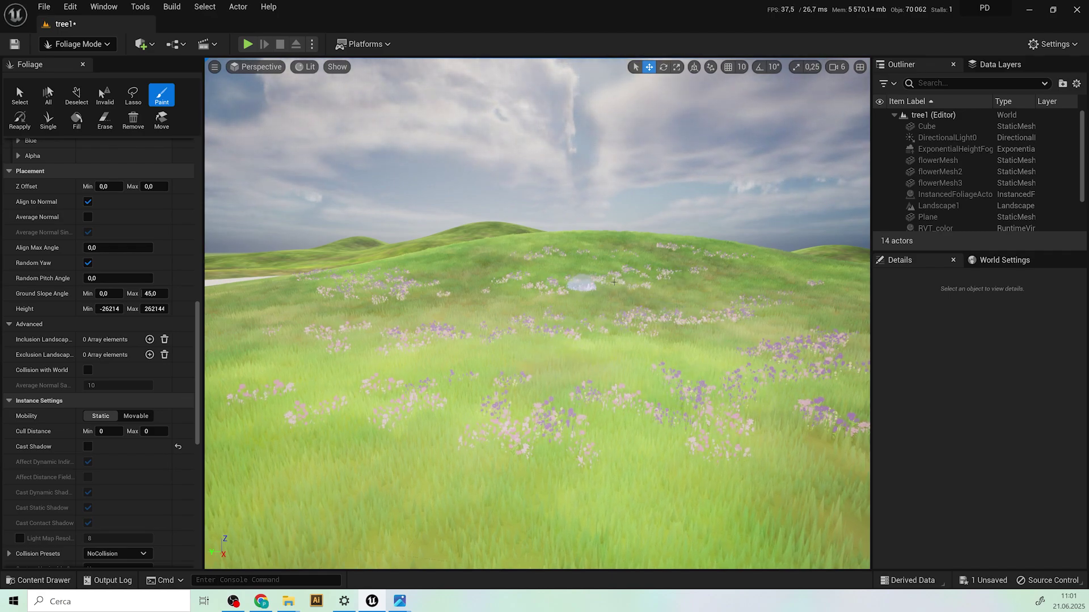
Step: Paint more flowerMesh1 clusters among the existing flowers over the meadow and hillside
key(q)
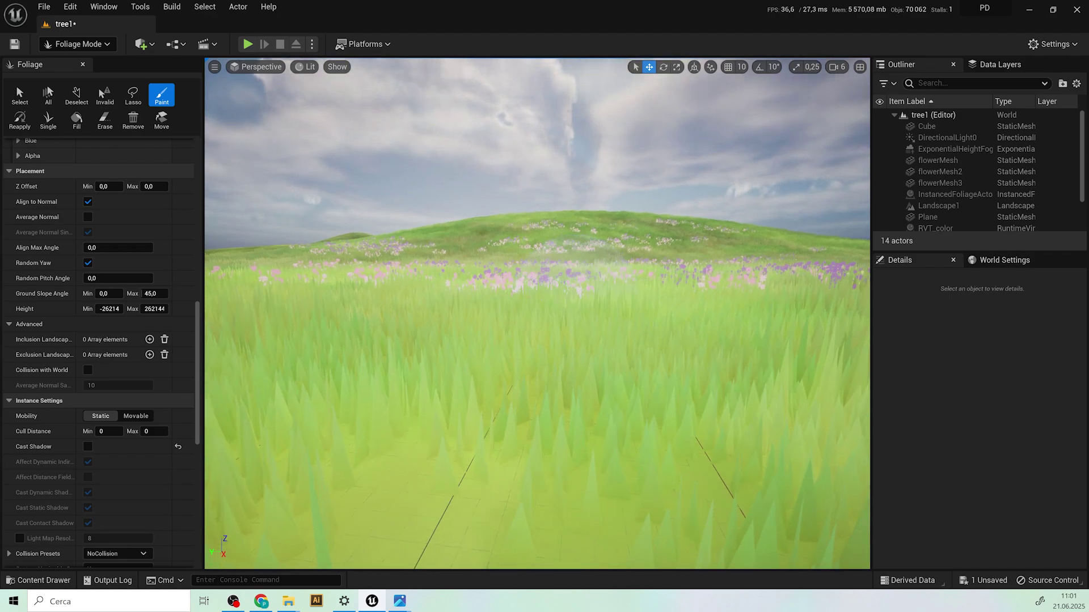
right_drag(572, 270, 629, 255)
key(e)
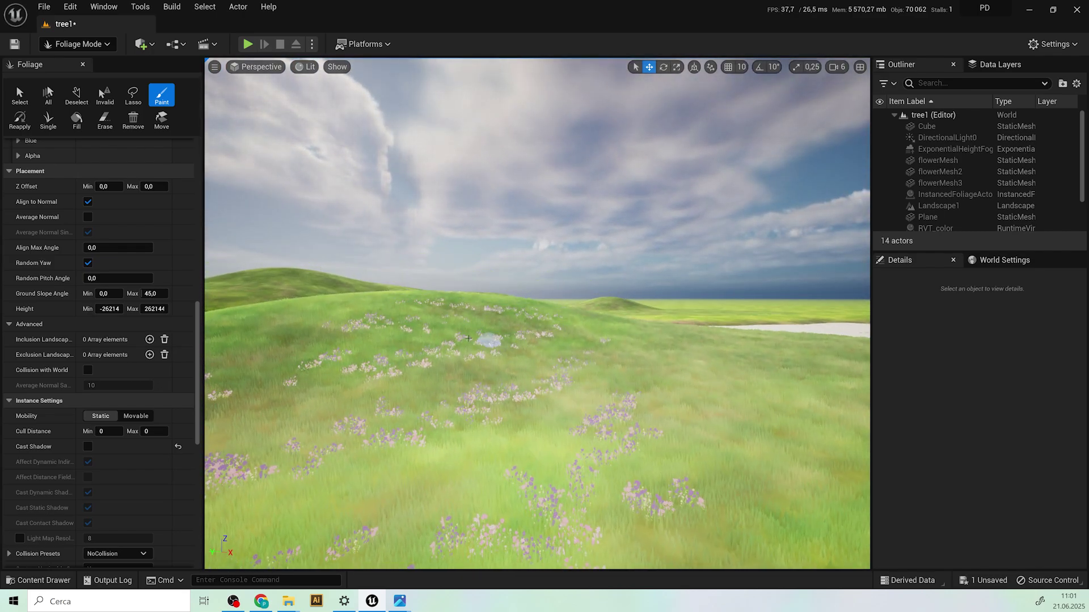
key(w)
key(a)
key(q)
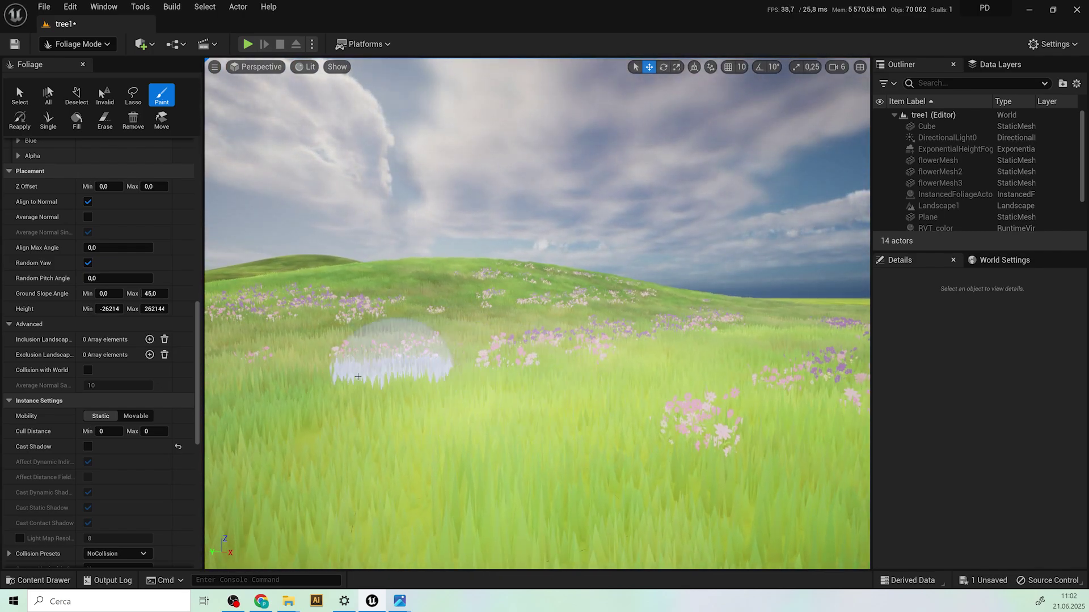
drag(357, 377, 592, 311)
key(e)
key(a)
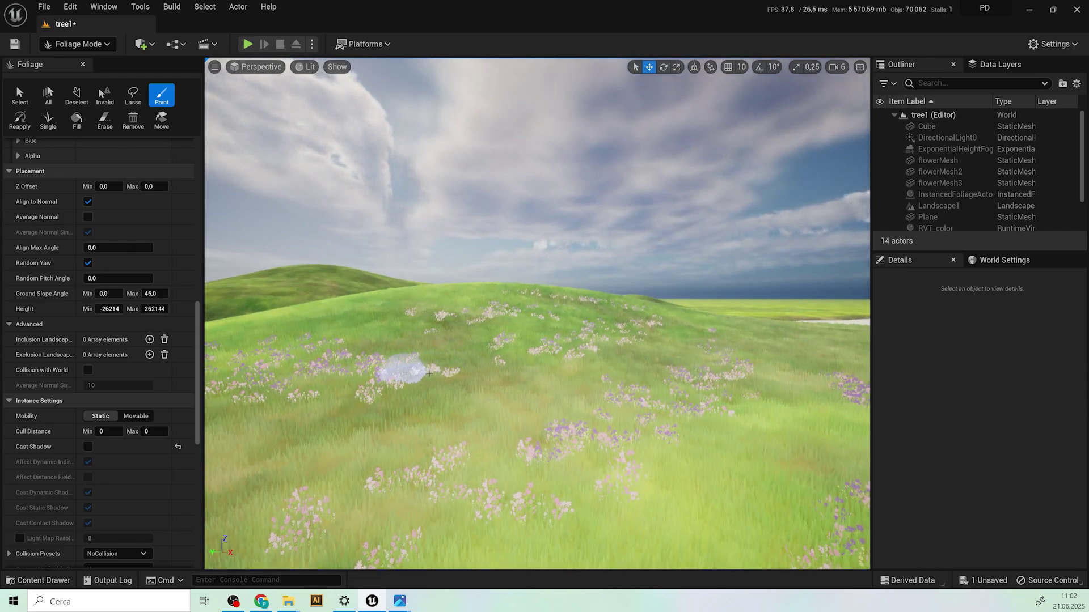
Step: Set Density / 1Kuu to 50 for flowerMesh1 and for flowerMesh2
scroll(164, 428, up, 10)
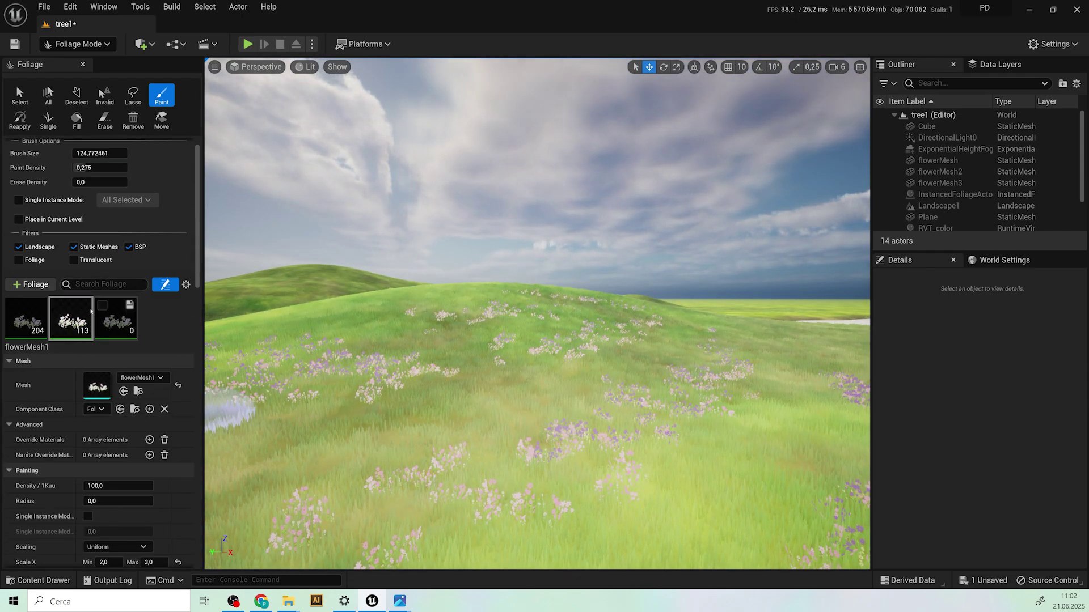
scroll(113, 381, down, 4)
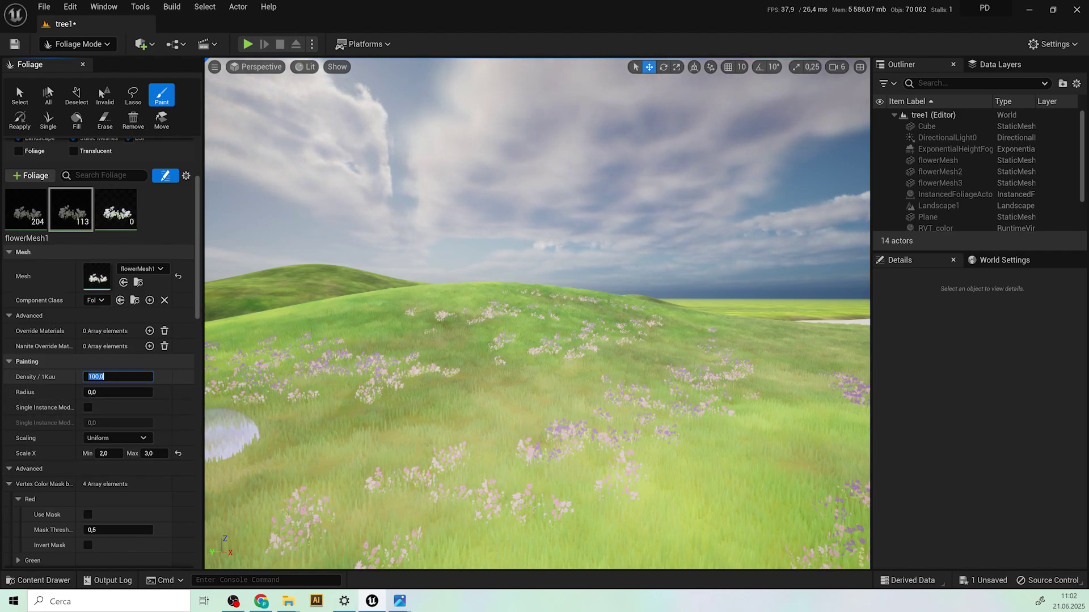
text(0)
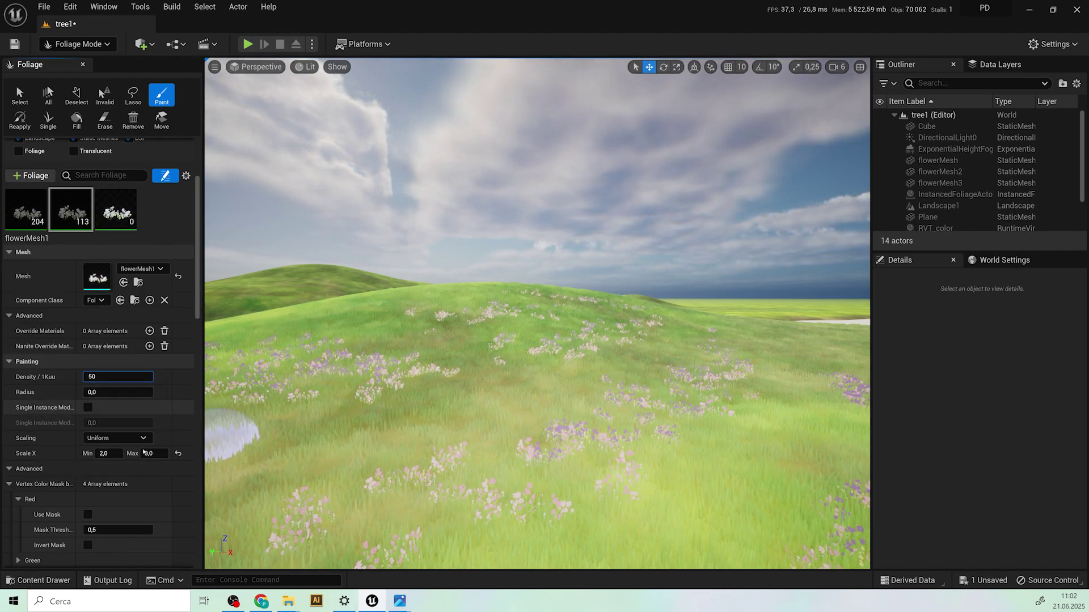
click(116, 210)
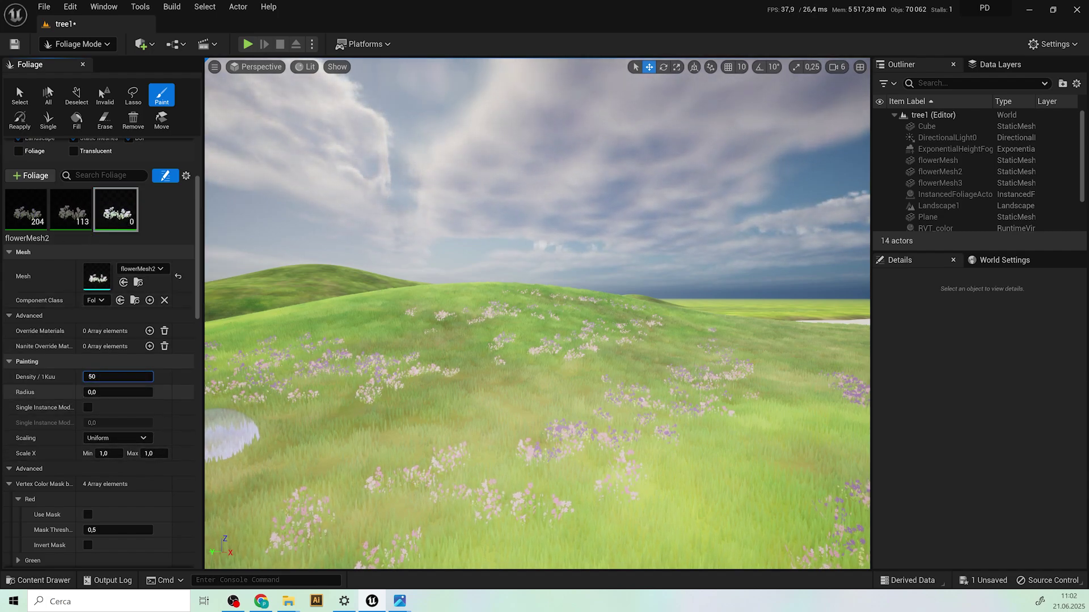
key(Return)
Step: Set flowerMesh2's Scale X to a minimum of 3,0 and a maximum of 4,0
scroll(110, 441, down, 8)
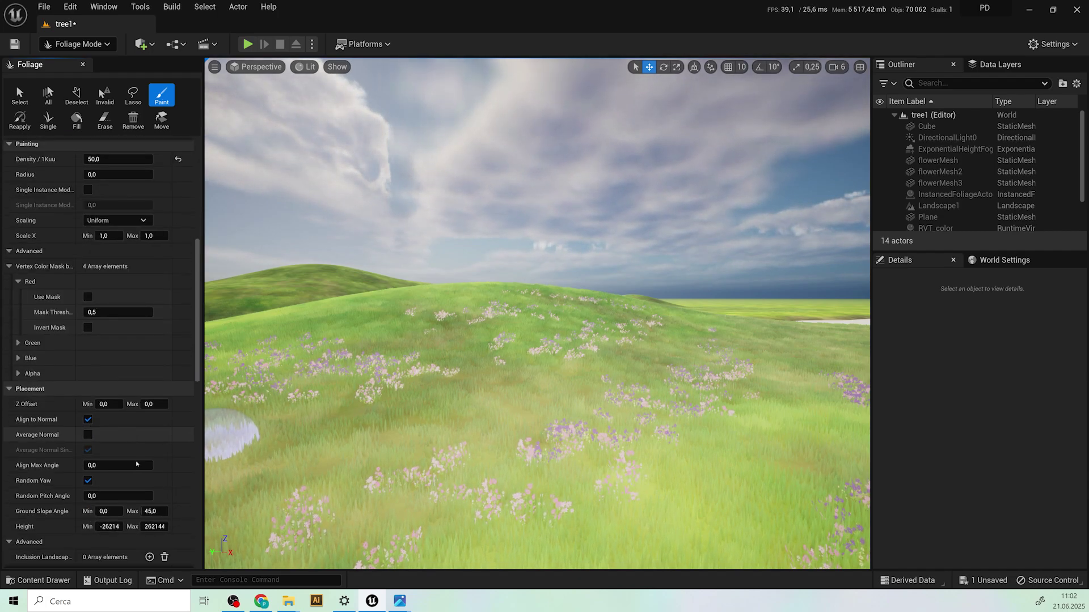
scroll(134, 467, down, 5)
scroll(113, 406, up, 8)
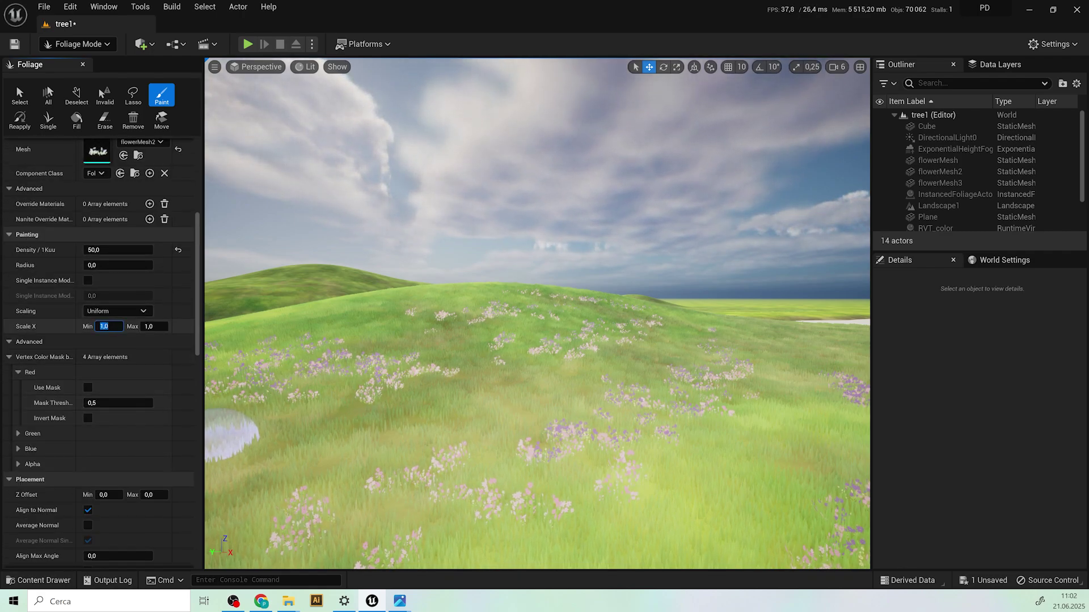
text(4)
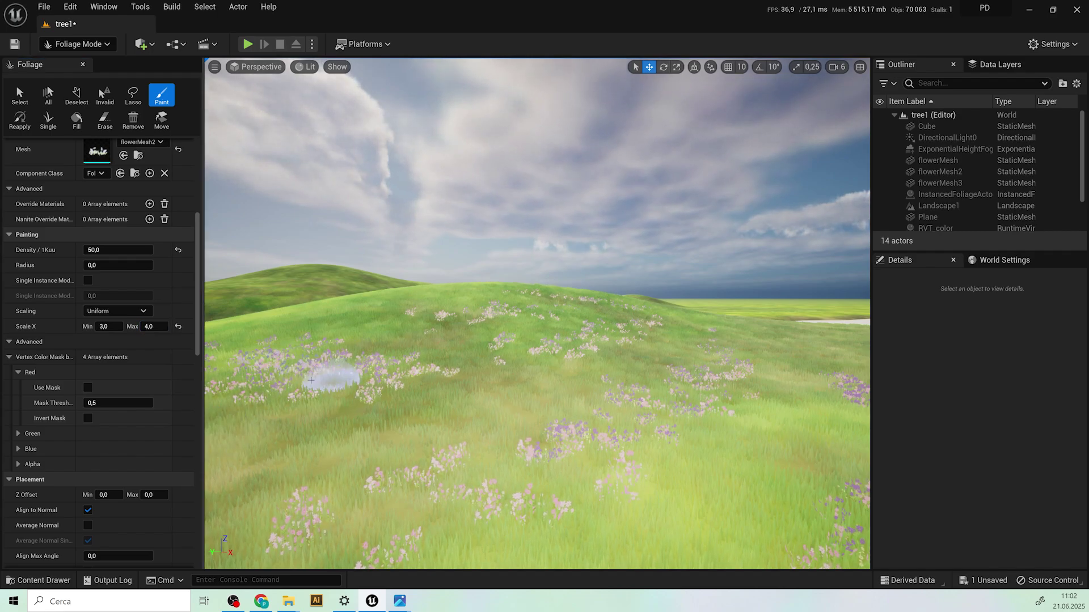
Step: Paint sparse flowerMesh2 accents among the existing flower patches on the hill and surrounding meadow
scroll(397, 346, up, 5)
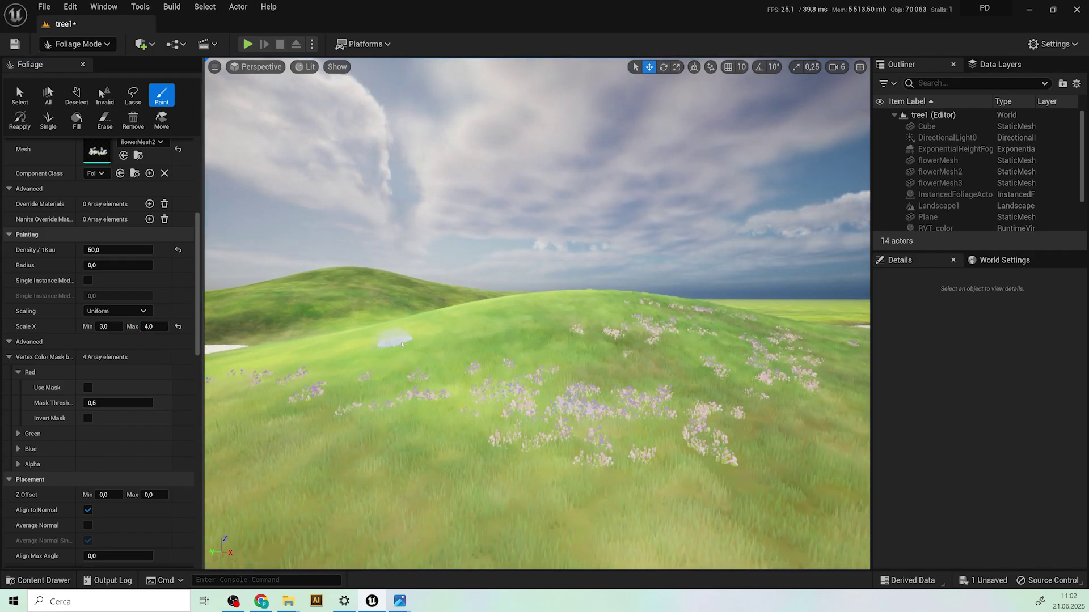
scroll(516, 377, up, 5)
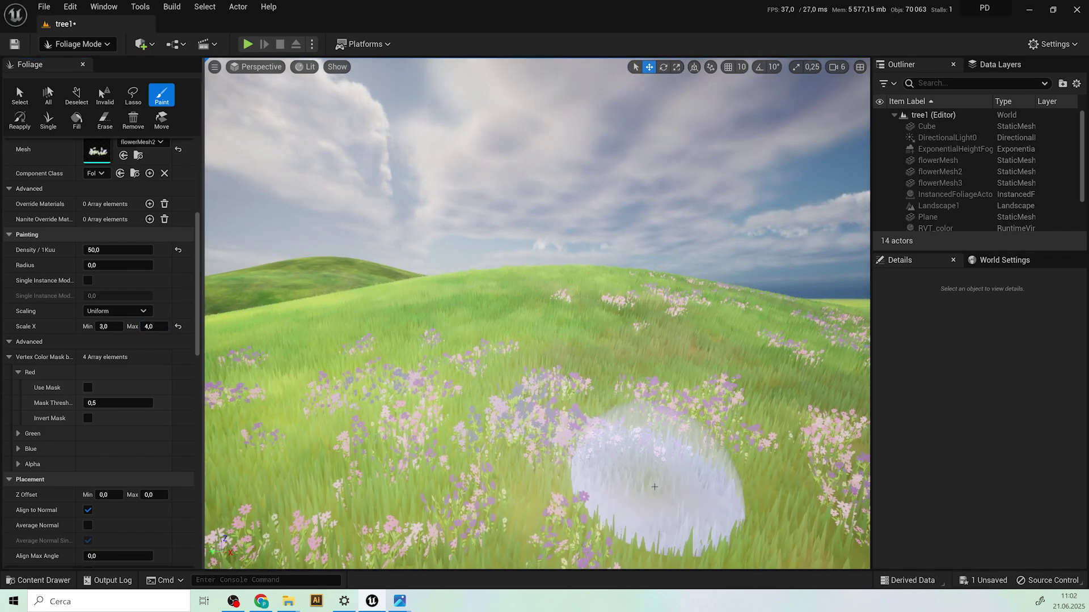
scroll(654, 487, down, 5)
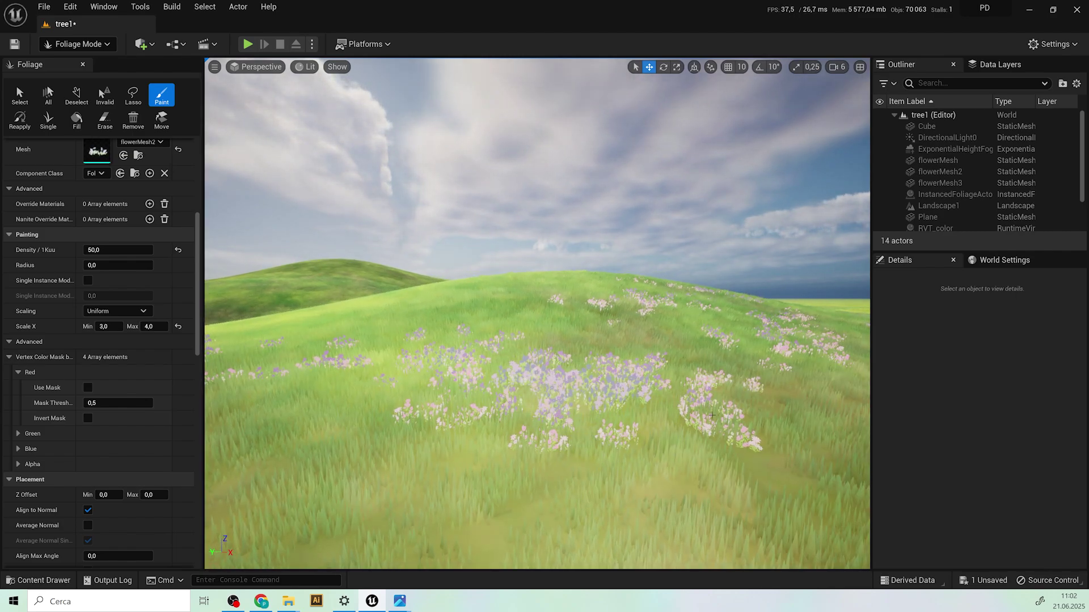
scroll(712, 416, down, 3)
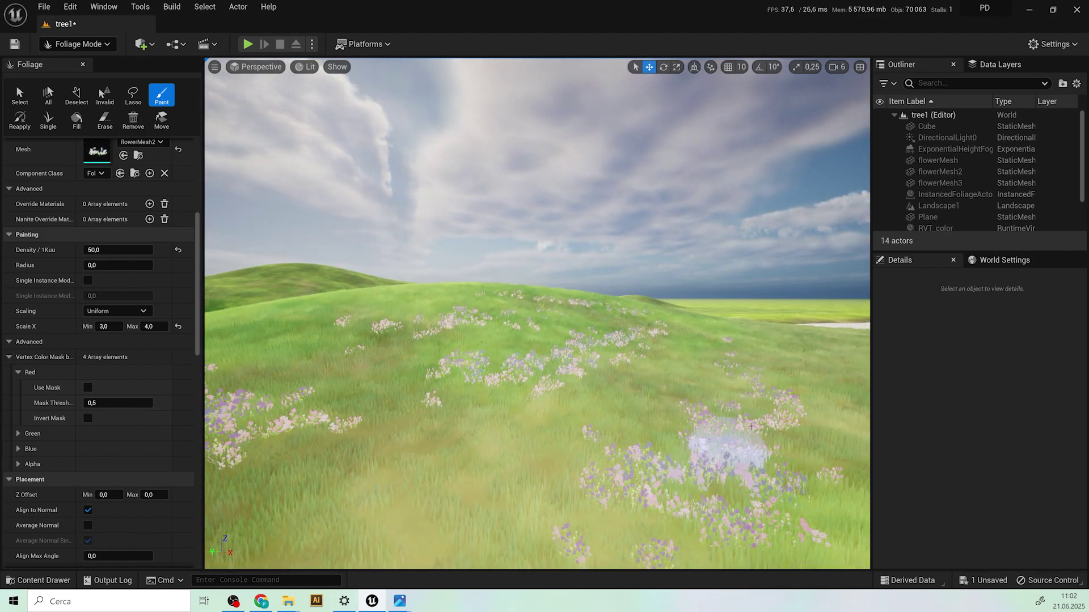
scroll(498, 440, down, 3)
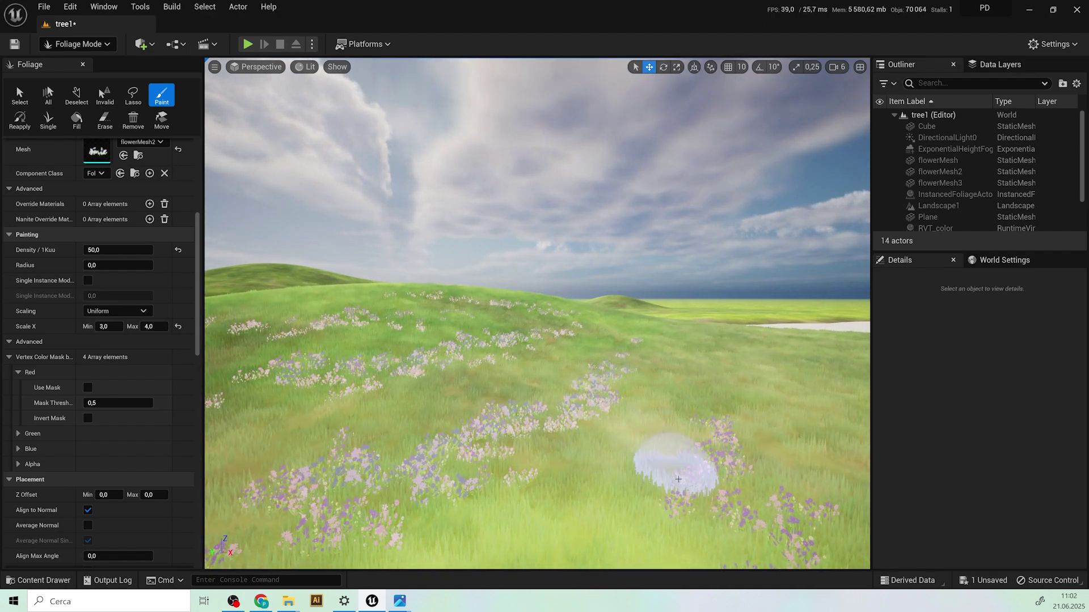
key(s)
right_drag(752, 509, 752, 510)
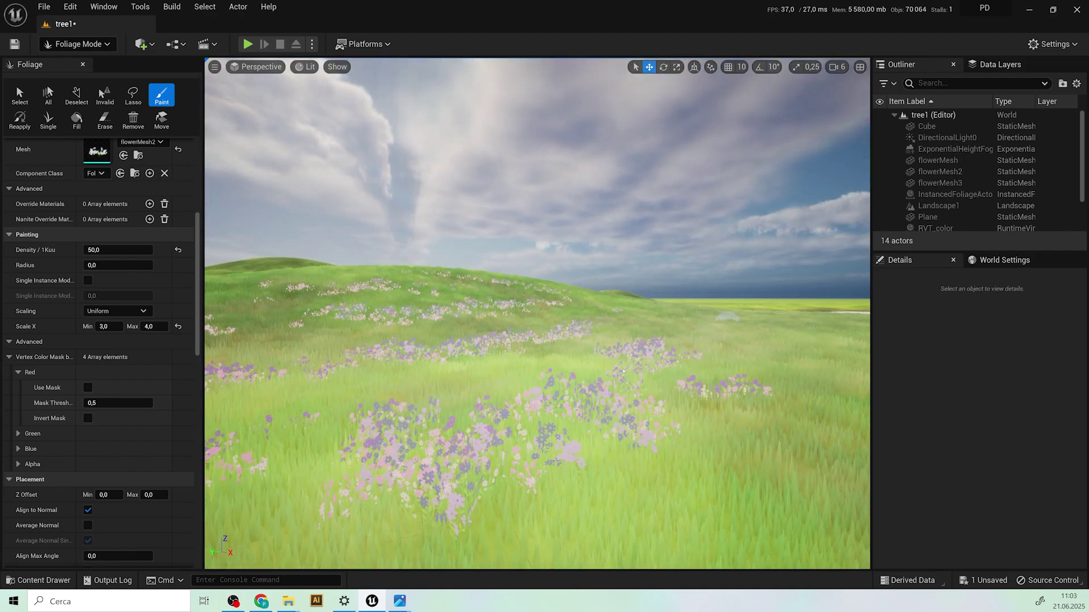
key(a)
key(s)
right_drag(623, 371, 623, 371)
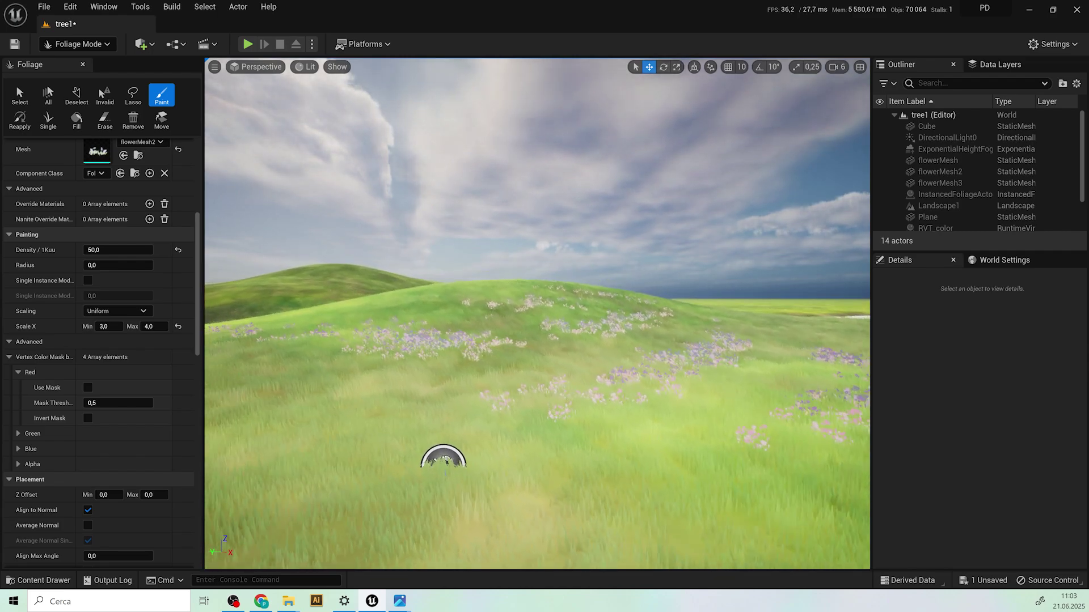
Step: Extend the flowerMesh2 accents along the upper hillside and the foreground flower clusters
key(w)
mouse_move(446, 462)
right_down()
mouse_move(512, 360)
mouse_move(525, 372)
mouse_move(565, 367)
right_up()
key(d)
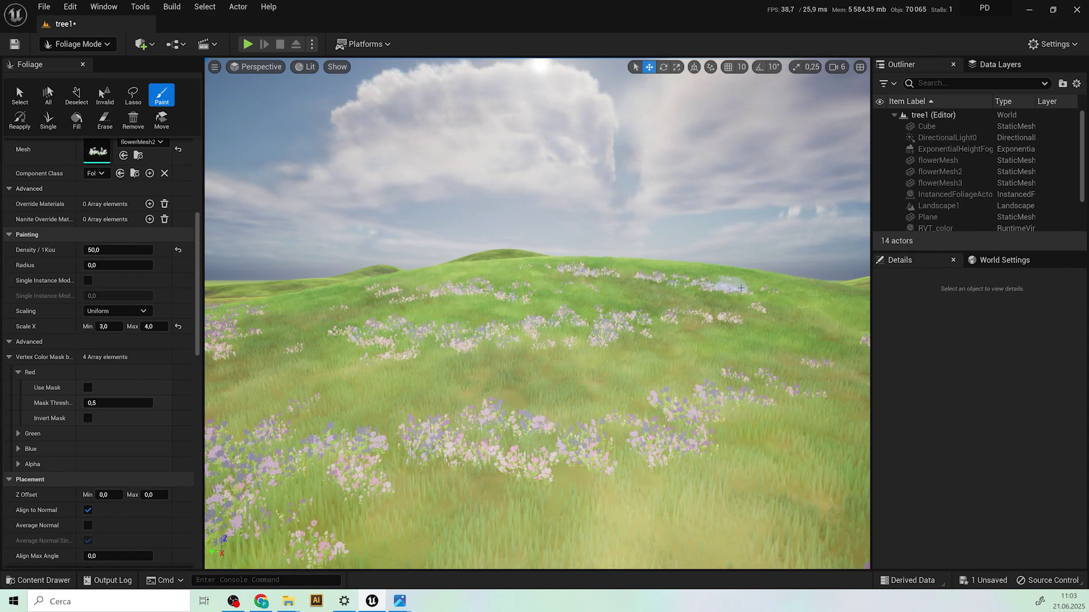
scroll(623, 320, up, 5)
scroll(563, 319, down, 4)
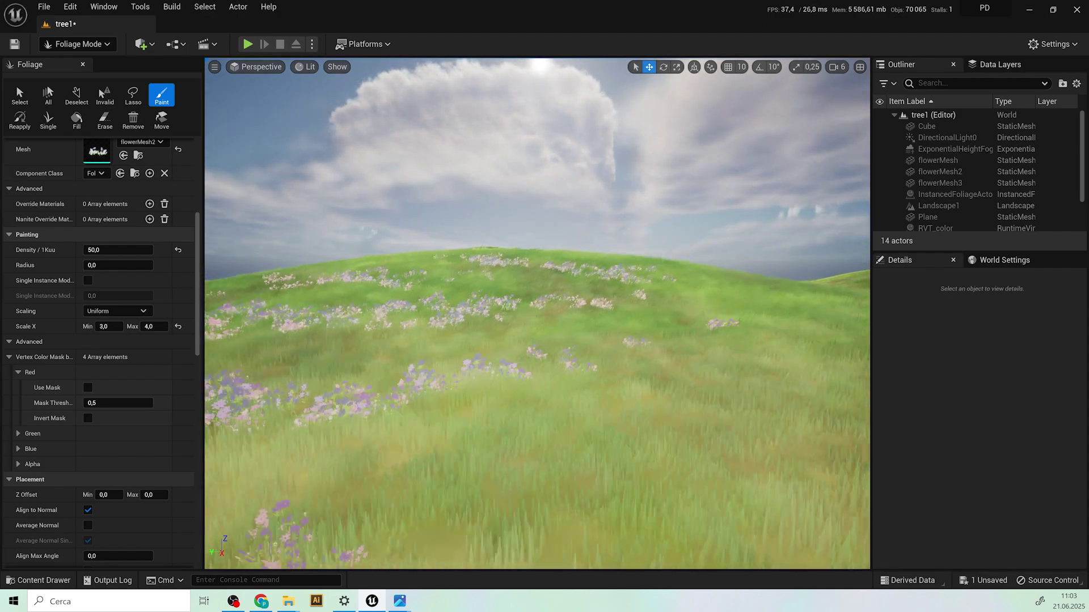
scroll(562, 320, up, 4)
scroll(562, 320, down, 2)
scroll(563, 320, down, 6)
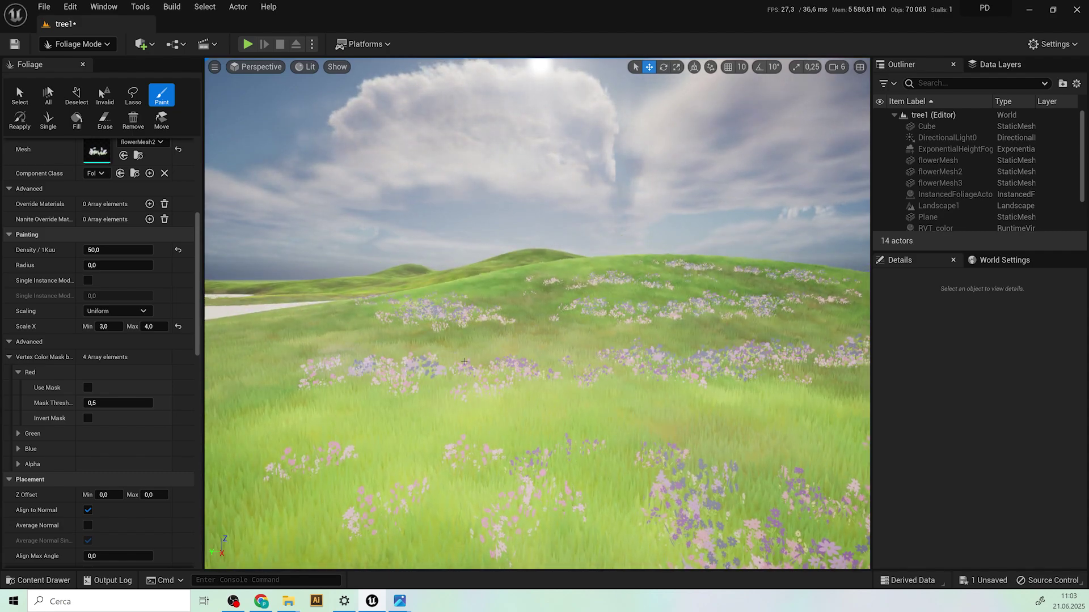
scroll(351, 400, up, 3)
Step: Select flowerMesh1 again and set its Density / 1Kuu to 200 and Scale X to 1,0–2,0
scroll(189, 309, up, 5)
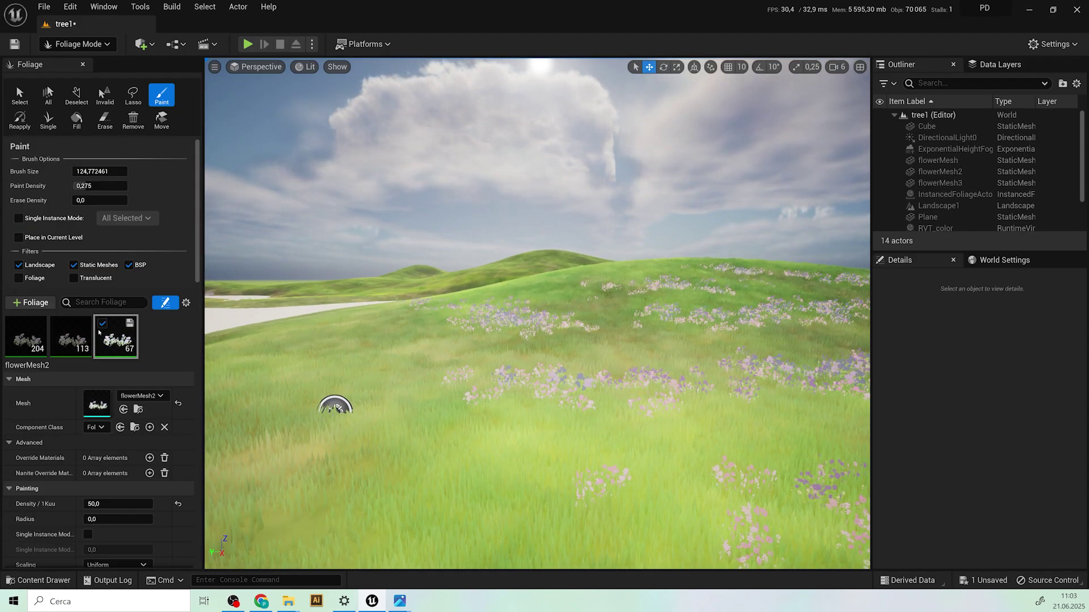
click(74, 336)
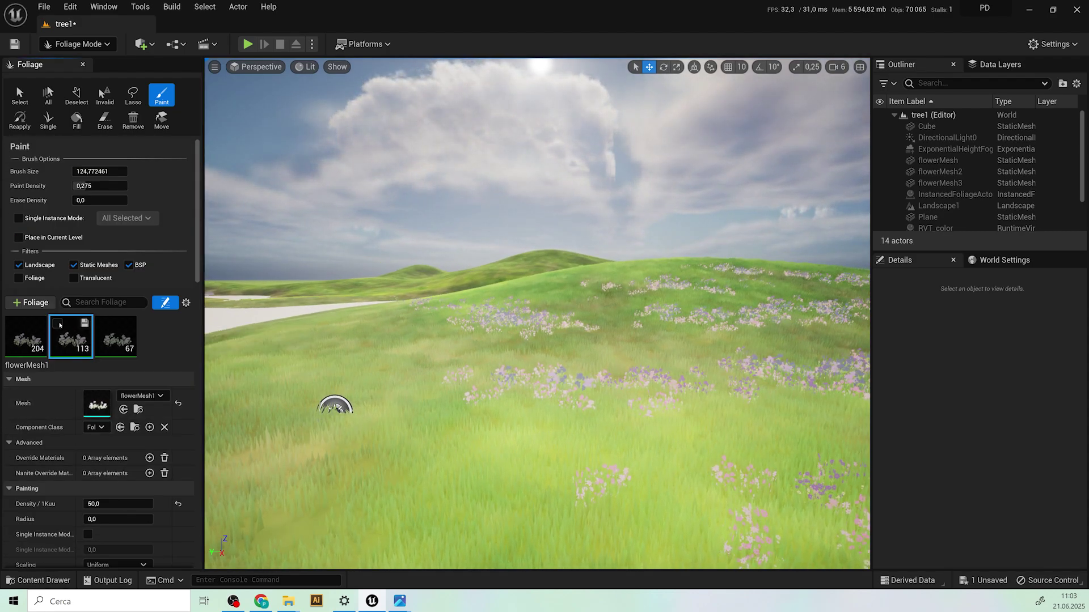
scroll(90, 340, down, 4)
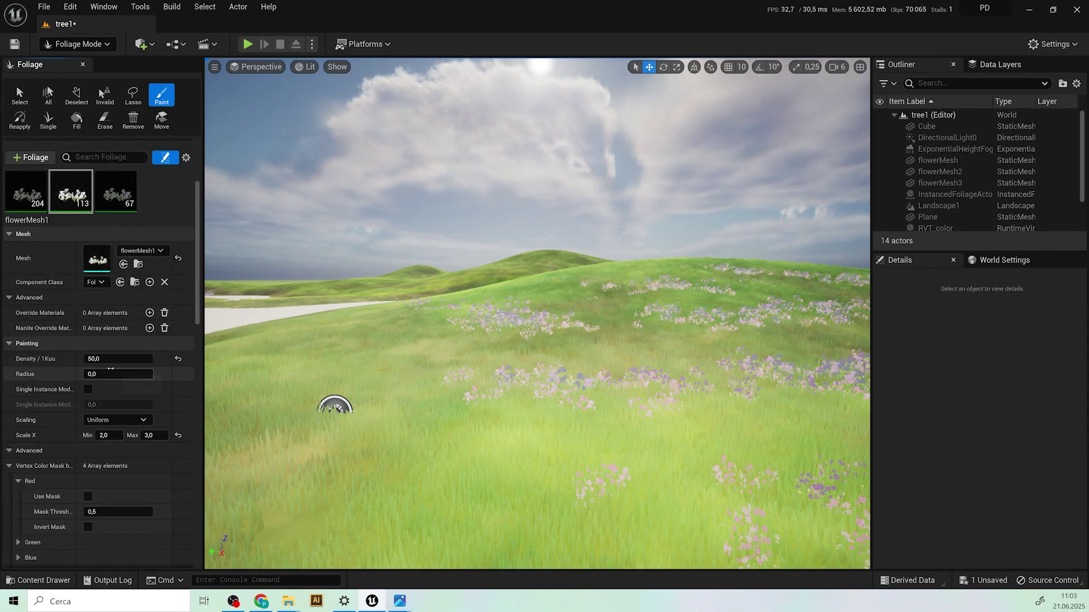
click(93, 358)
text(200)
key(Return)
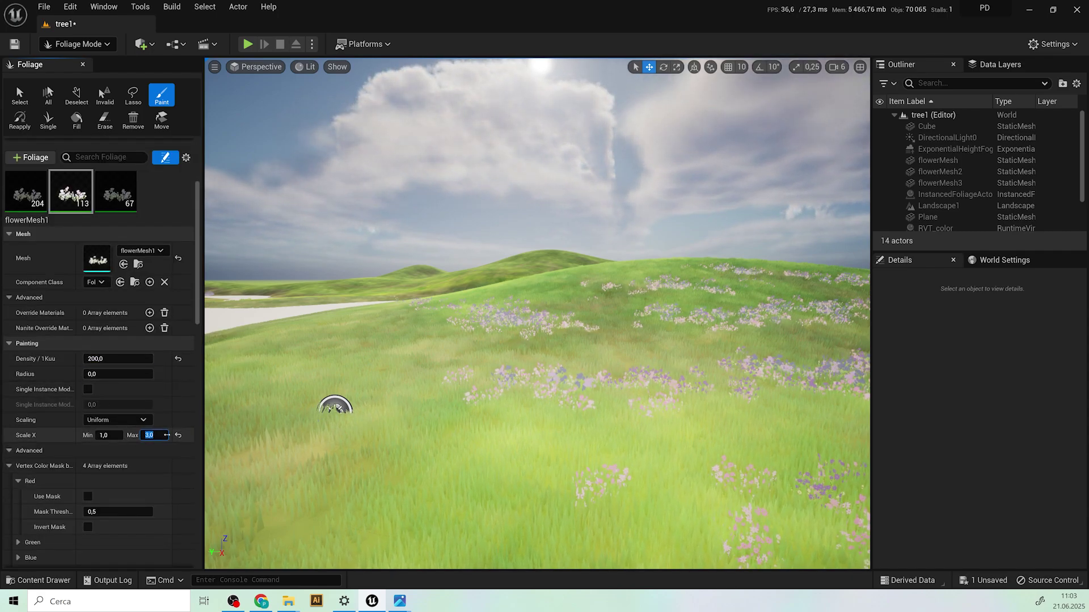
text(2)
click(170, 450)
Step: Raise the Paint Density to 0,43 and then 0,71 while filling the mid-meadow flower patches with smaller flowerMesh1 instances
mouse_move(527, 413)
mouse_down()
mouse_move(602, 418)
mouse_move(475, 405)
mouse_move(442, 377)
mouse_up()
scroll(60, 267, up, 4)
drag(86, 186, 95, 187)
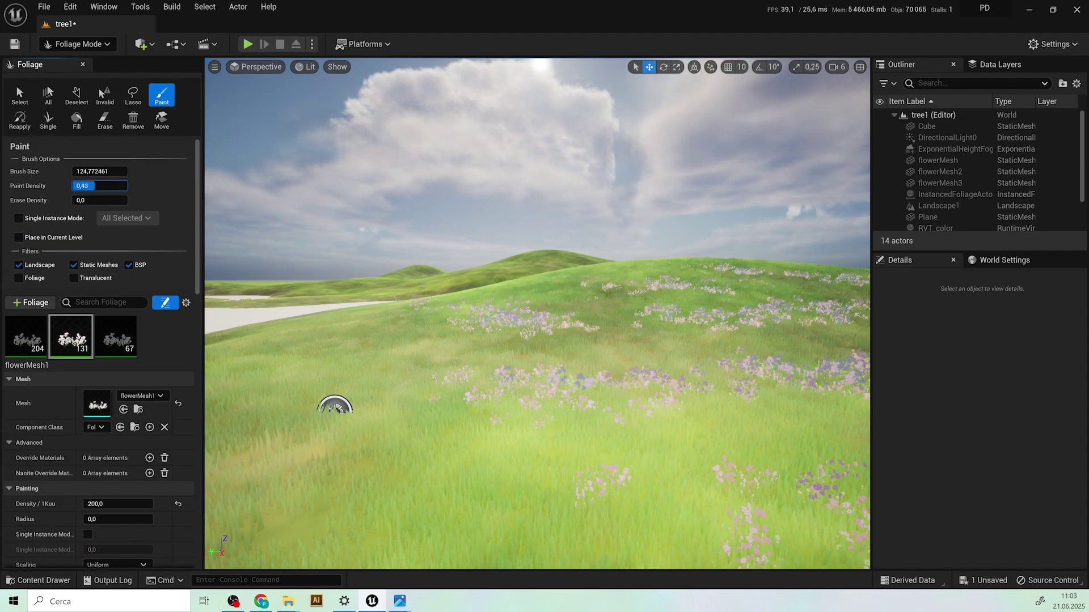
mouse_move(408, 353)
mouse_down()
mouse_move(437, 383)
mouse_move(414, 382)
mouse_move(505, 406)
mouse_move(618, 393)
mouse_up()
drag(97, 186, 108, 187)
mouse_move(539, 392)
mouse_down()
mouse_move(363, 385)
mouse_move(474, 401)
mouse_move(602, 350)
mouse_move(420, 322)
mouse_up()
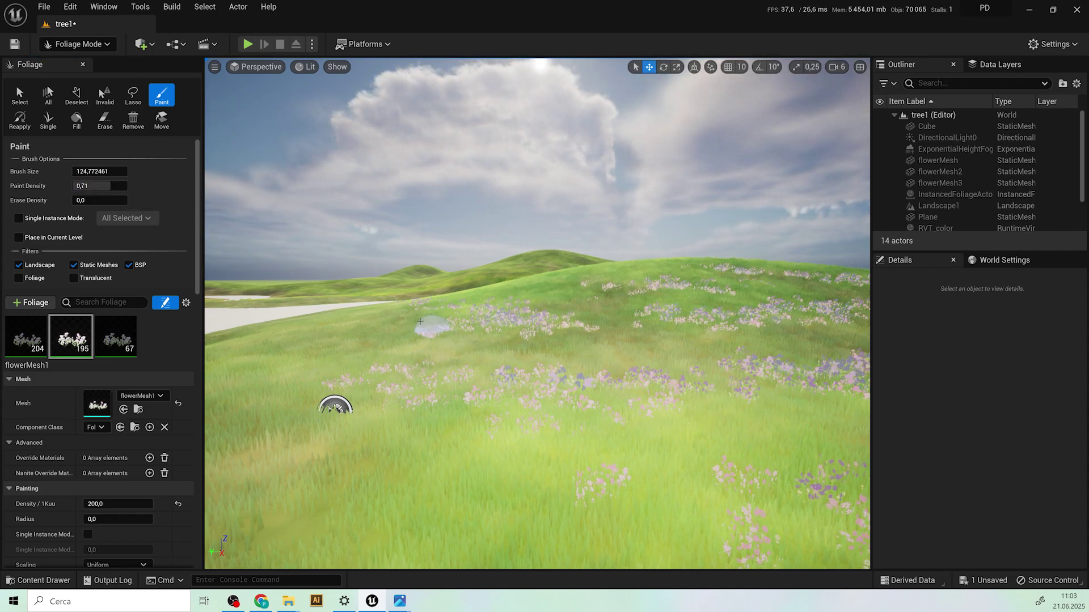
mouse_move(495, 335)
mouse_down()
mouse_move(646, 338)
mouse_move(568, 326)
mouse_up()
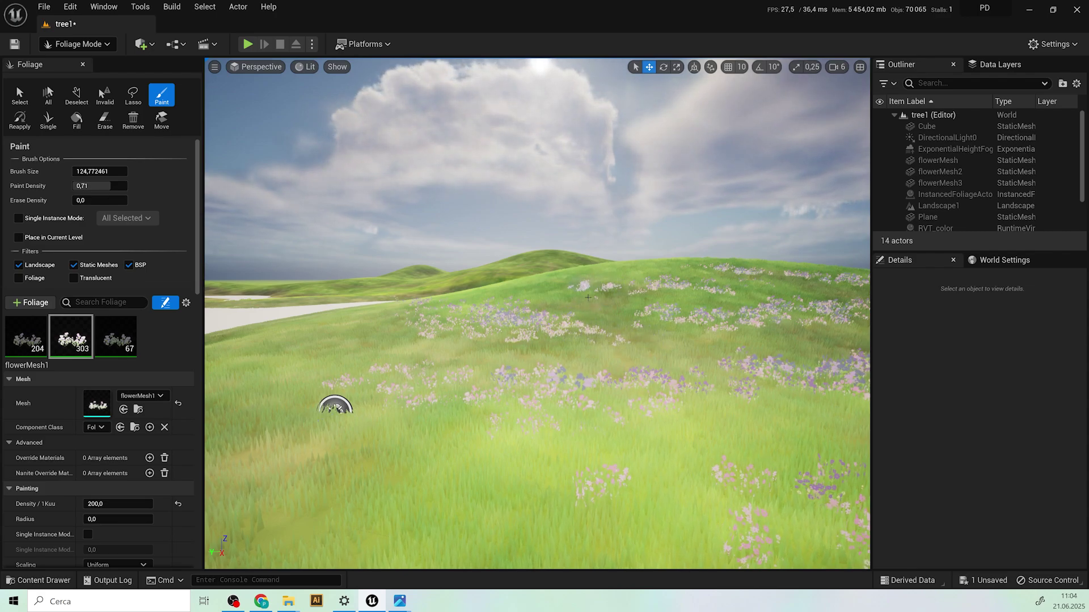
Step: Paint more flowerMesh1 flowers among the foreground clusters and along the lower edge of the hill's flower patches
scroll(612, 294, up, 3)
scroll(612, 295, up, 2)
mouse_move(550, 340)
mouse_down()
mouse_move(486, 340)
mouse_move(789, 356)
mouse_move(584, 383)
mouse_move(754, 474)
mouse_move(515, 376)
mouse_up()
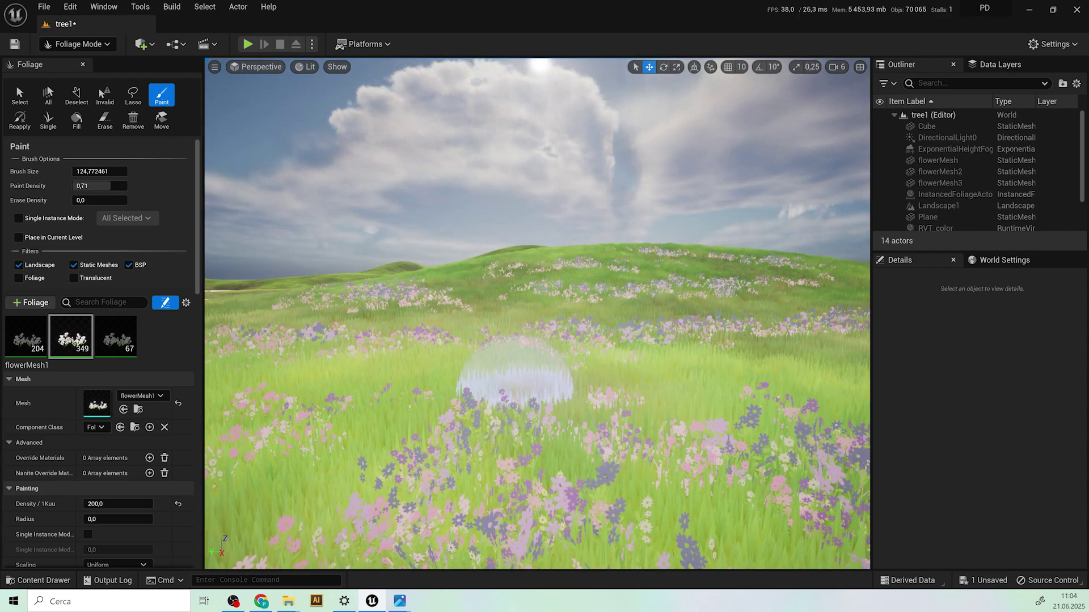
mouse_move(684, 348)
right_down()
mouse_move(598, 388)
mouse_move(588, 370)
right_up()
key(w)
key(a)
key(e)
drag(515, 376, 554, 389)
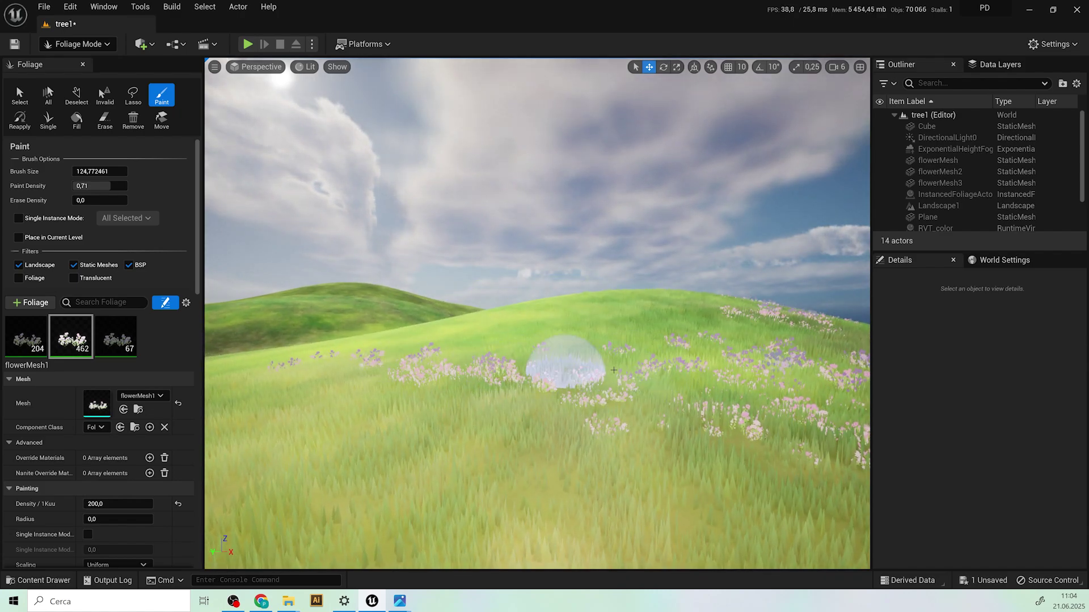
Step: Thicken the flowerMesh1 patches along the hillside and extend them over the bare grass at the patch edges
right_drag(714, 357, 714, 357)
key(e)
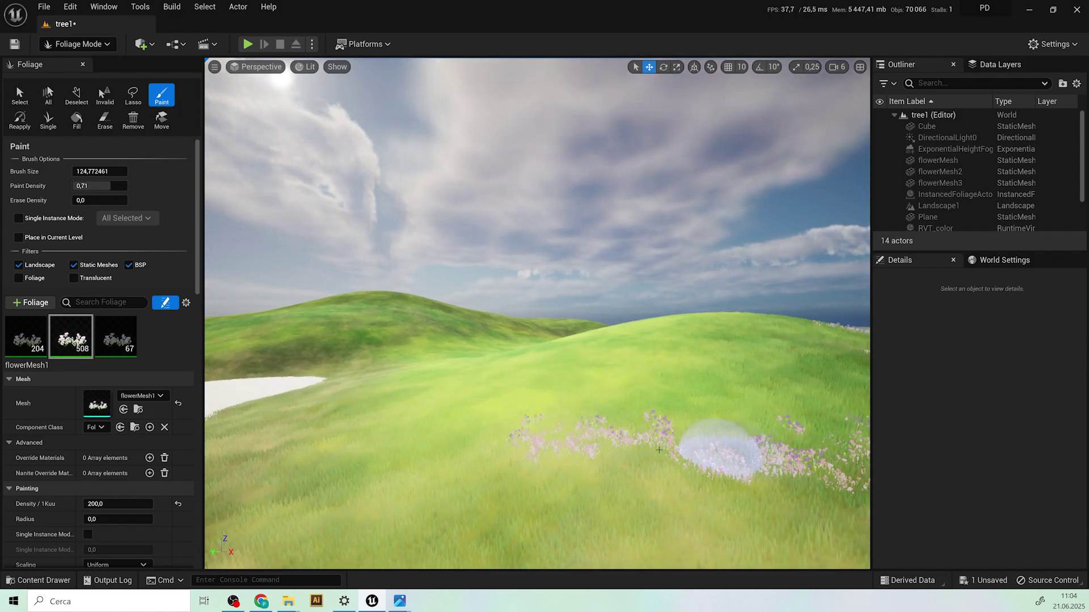
key(d)
right_drag(731, 447, 730, 446)
key(q)
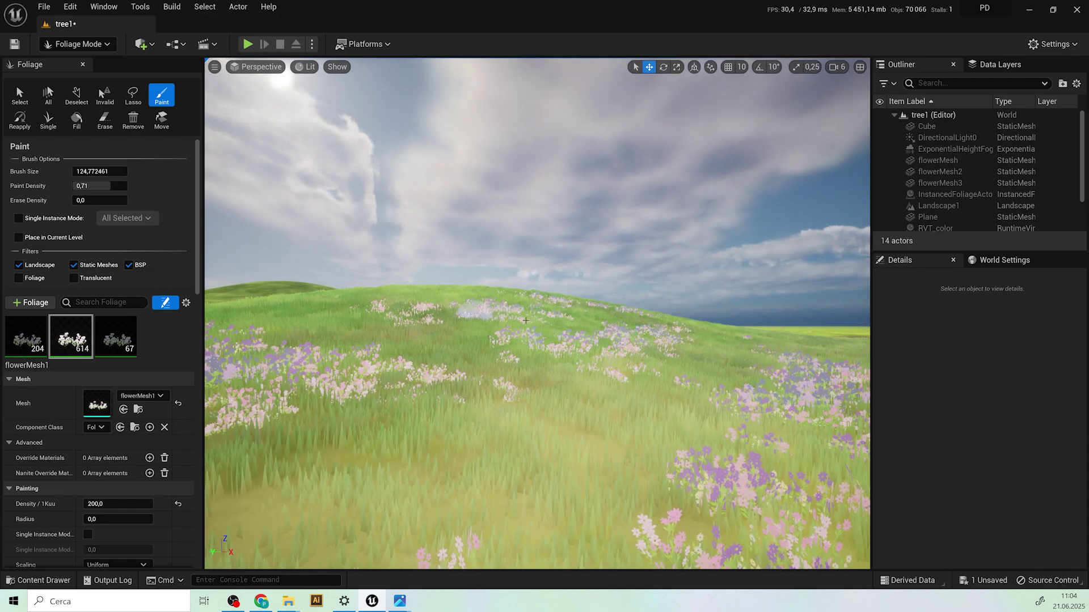
right_drag(543, 329, 542, 329)
key(d)
key(e)
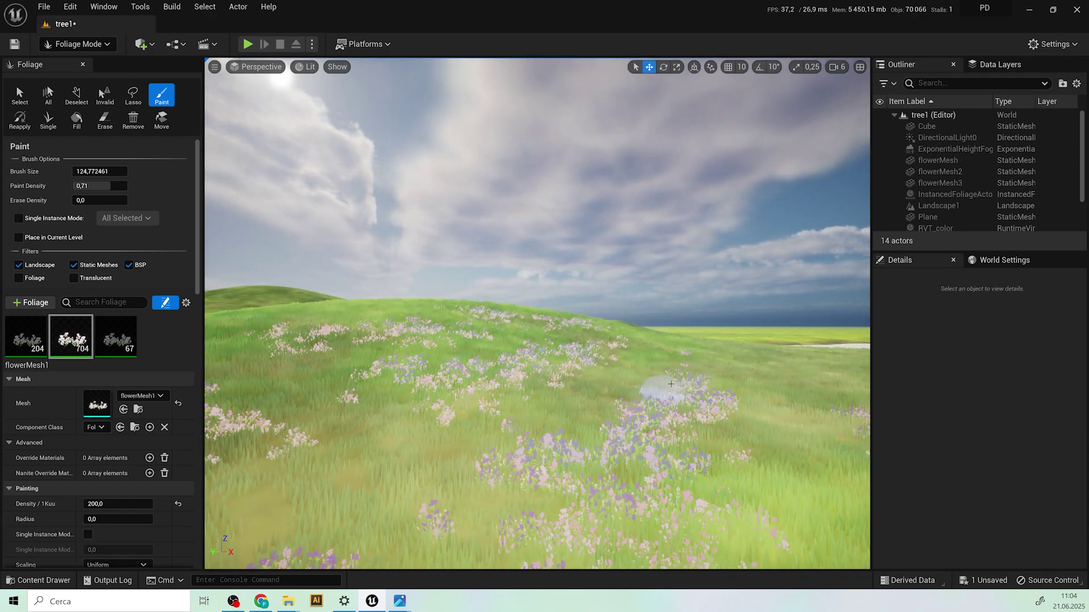
Step: Fill the gaps between the near-meadow and mid-hill flower clusters with additional flowerMesh1 instances
key(d)
key(q)
right_drag(593, 446, 593, 446)
key(a)
right_drag(653, 382, 560, 389)
drag(583, 468, 243, 379)
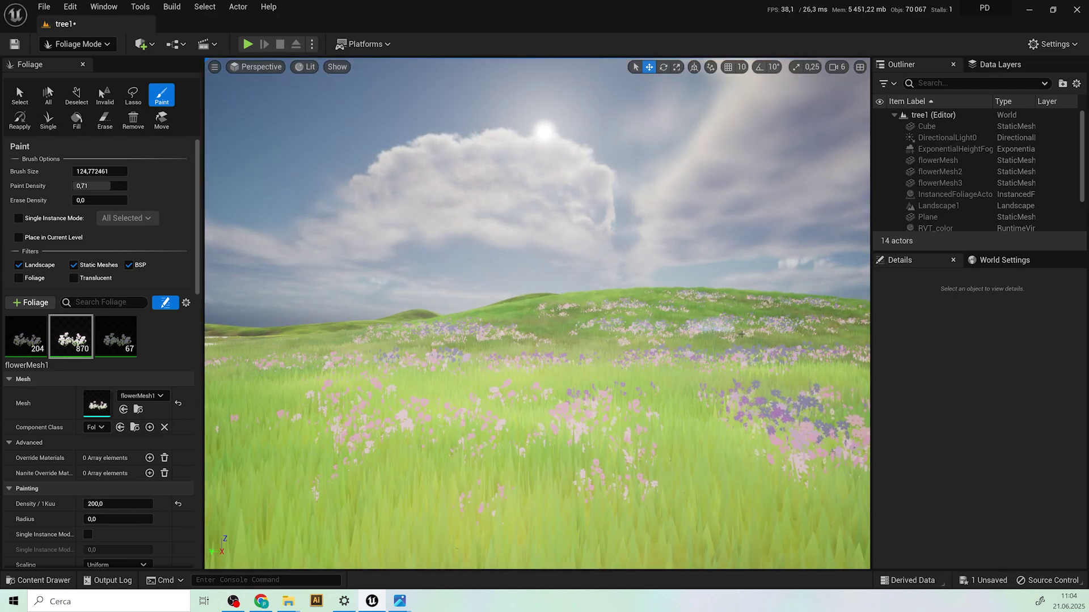
Step: Paint flowerMesh1 patches over the bare hilltop beside the existing flower bands
right_drag(741, 334, 608, 357)
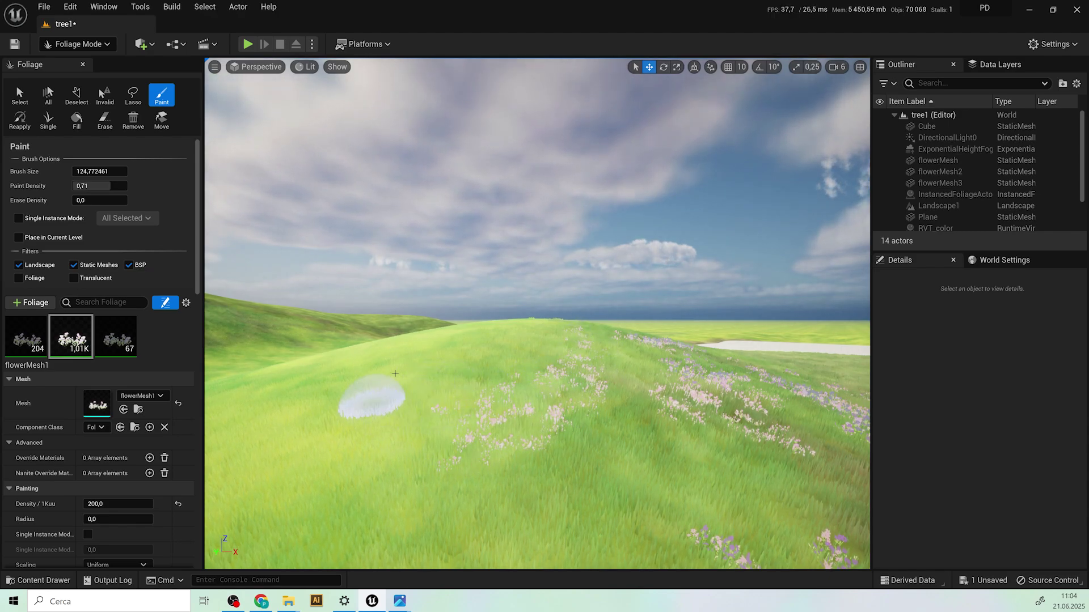
right_drag(444, 360, 443, 360)
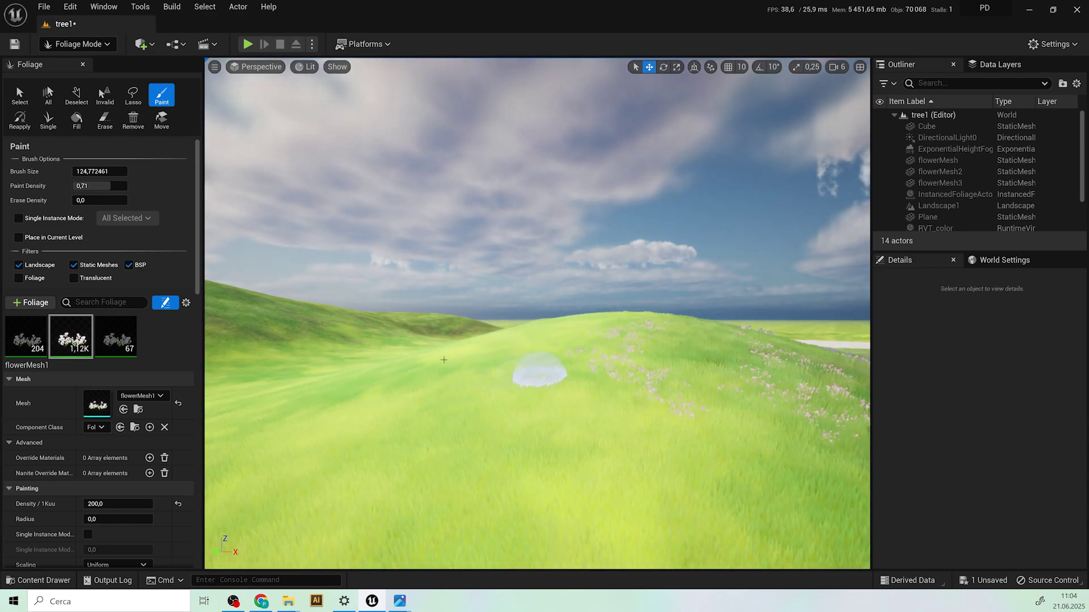
key(w)
right_drag(486, 475, 486, 476)
mouse_move(476, 442)
mouse_down()
mouse_move(301, 434)
mouse_move(629, 428)
mouse_up()
right_drag(630, 428, 658, 419)
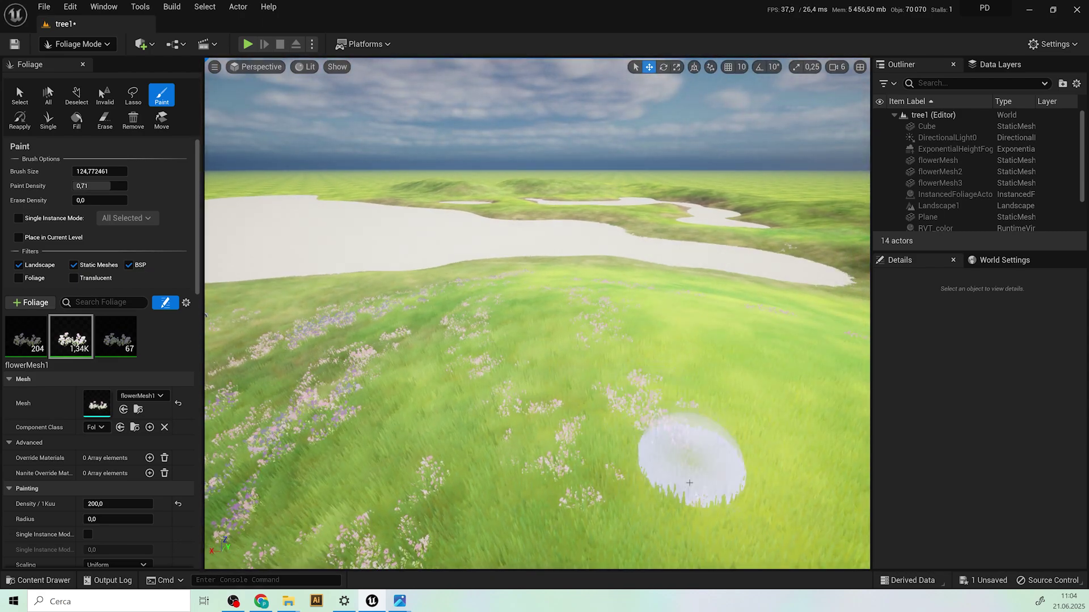
Step: Scatter flowerMesh1 clusters across the empty grassy slope behind the hilltop, facing the pale water areas
right_drag(739, 400, 593, 299)
mouse_move(593, 299)
mouse_down()
mouse_move(571, 352)
mouse_move(741, 352)
mouse_move(574, 368)
mouse_up()
right_drag(574, 368, 514, 329)
drag(514, 329, 461, 357)
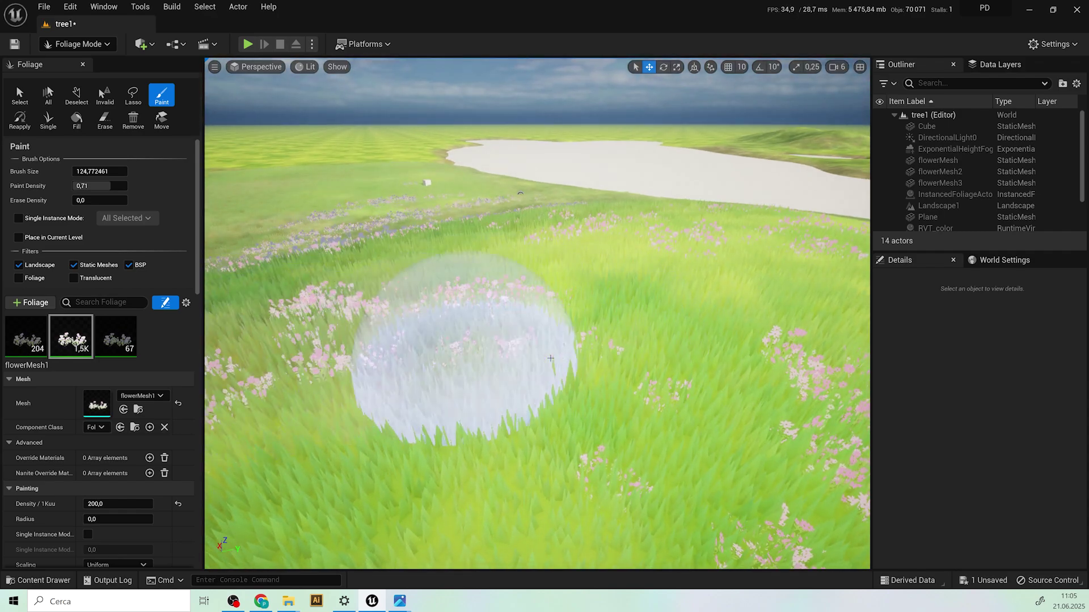
mouse_move(462, 357)
right_down()
mouse_move(449, 374)
mouse_move(410, 364)
right_up()
drag(409, 364, 474, 425)
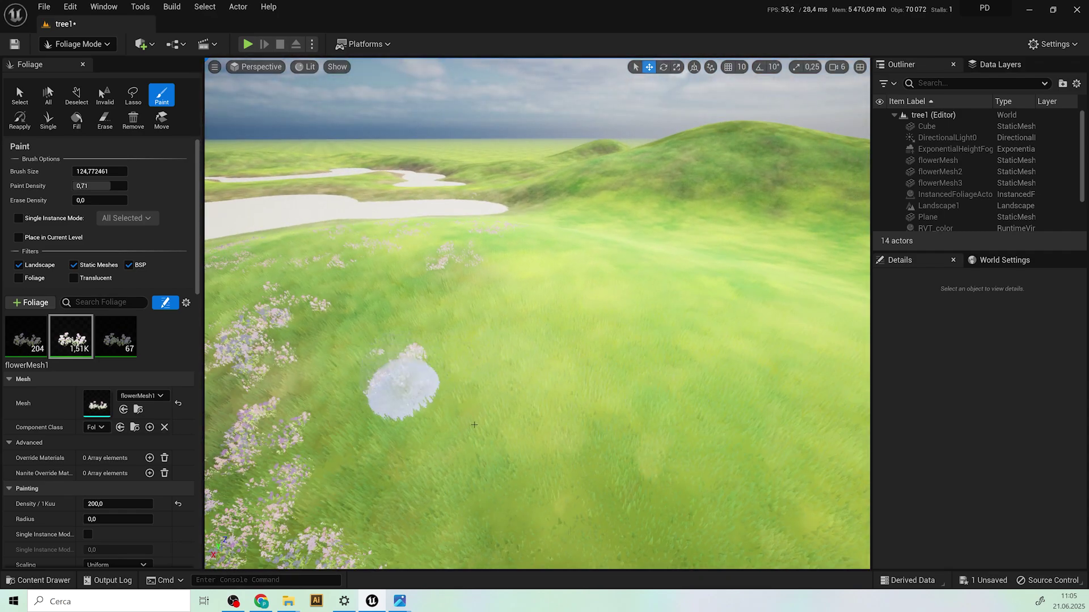
drag(515, 351, 622, 342)
mouse_move(546, 258)
mouse_down()
mouse_move(815, 335)
mouse_move(773, 301)
mouse_move(595, 275)
mouse_up()
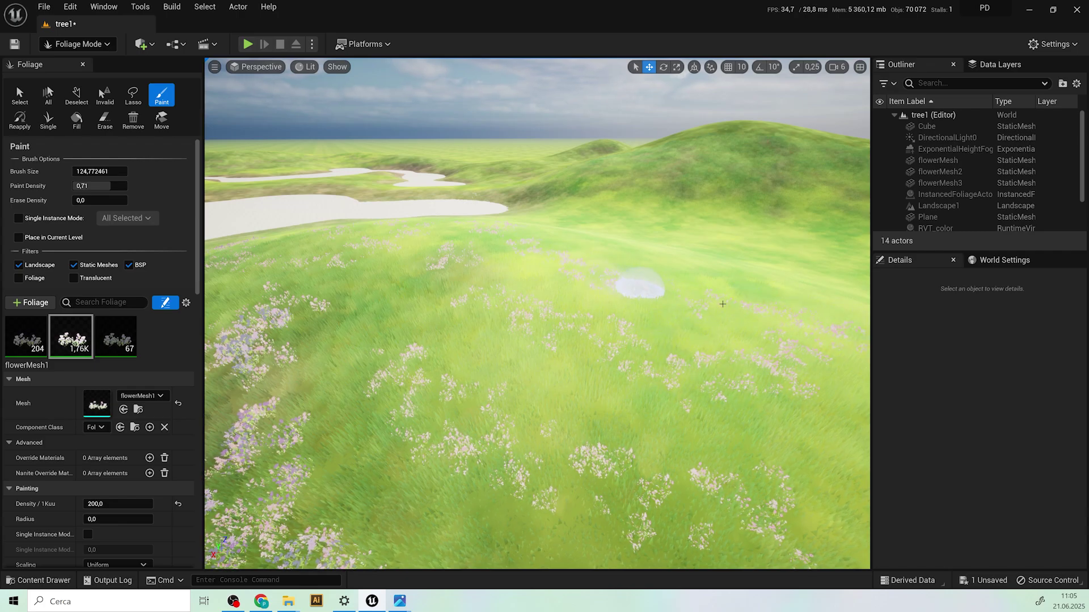
Step: Blend flowerMesh1 into the crest of the flower field and trail it down the hill's bare side slope
mouse_move(580, 359)
right_down()
mouse_move(675, 320)
mouse_move(581, 350)
right_up()
drag(682, 327, 616, 352)
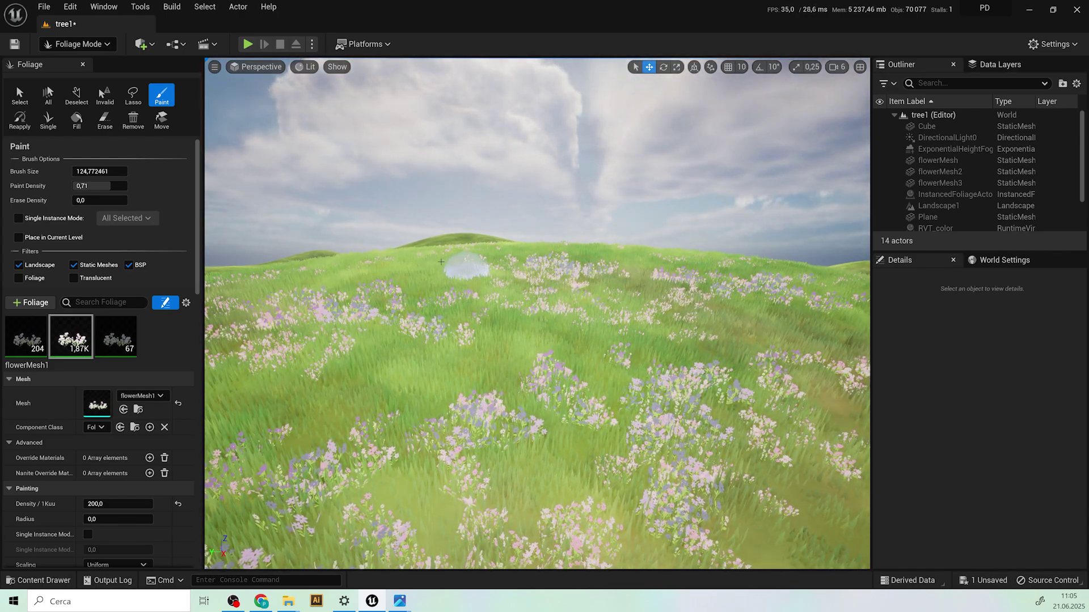
right_drag(618, 309, 595, 294)
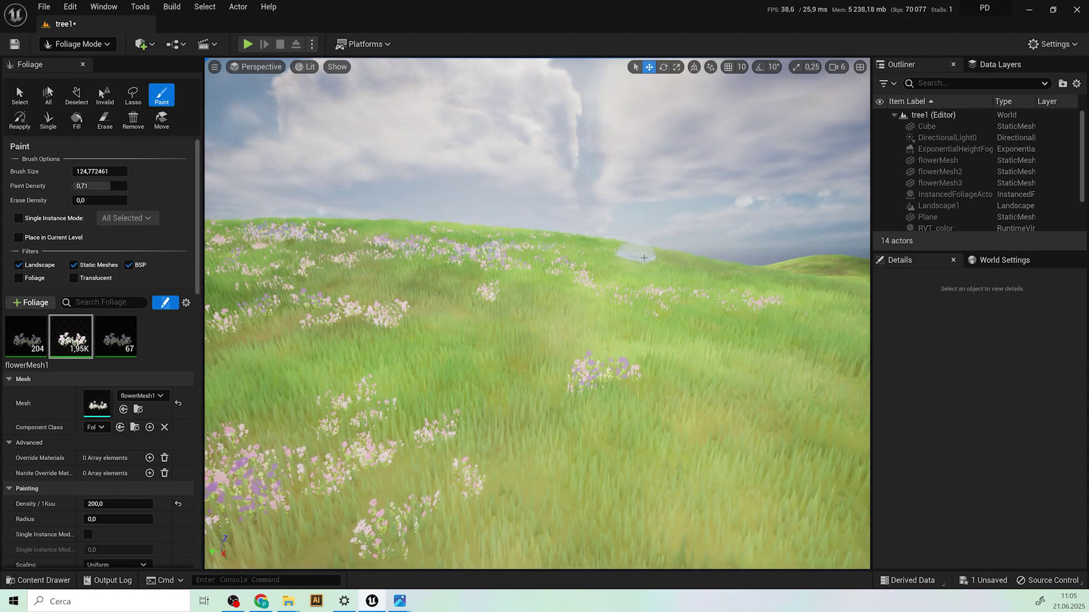
right_drag(663, 328, 600, 245)
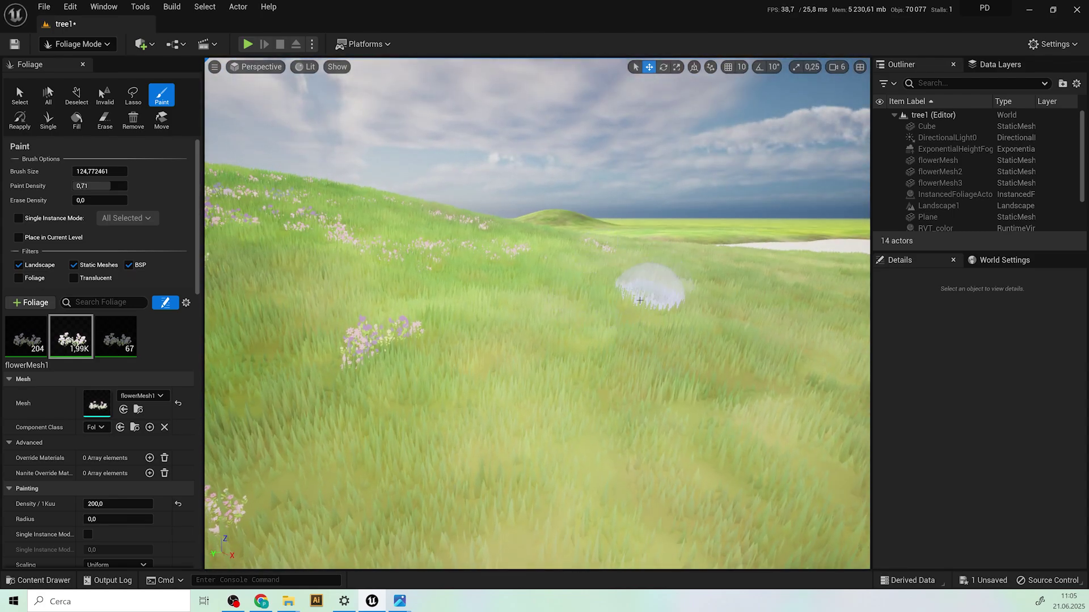
Step: Add flowerMesh1 flowers to the lower meadow clusters and along the outer edge of the flower bands
drag(640, 301, 518, 234)
mouse_move(603, 256)
right_down()
mouse_move(540, 287)
mouse_move(479, 288)
right_up()
key(s)
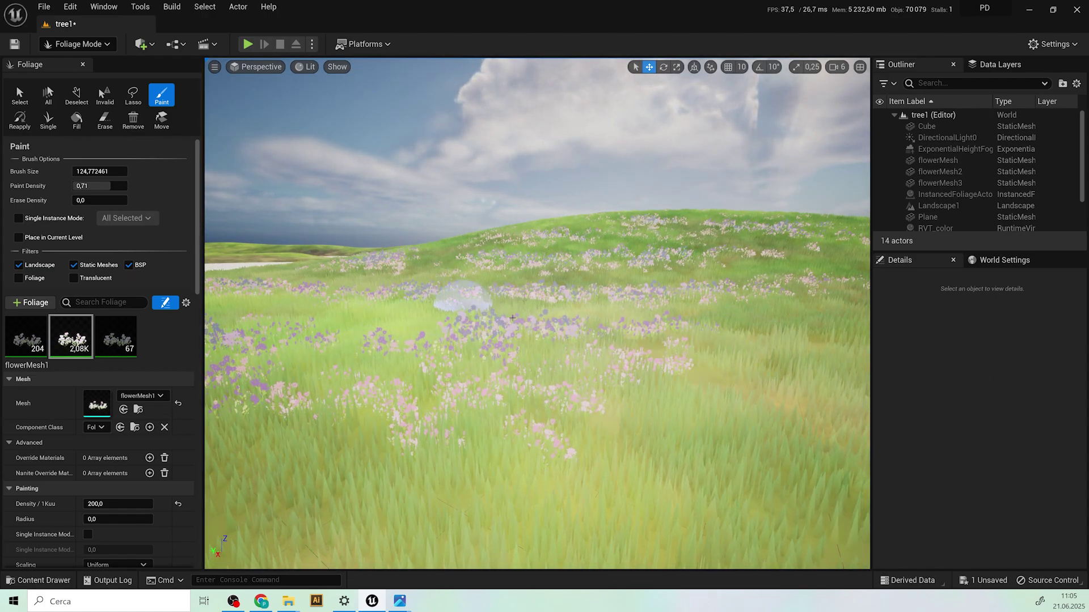
right_drag(721, 299, 697, 267)
right_drag(570, 340, 680, 359)
key(s)
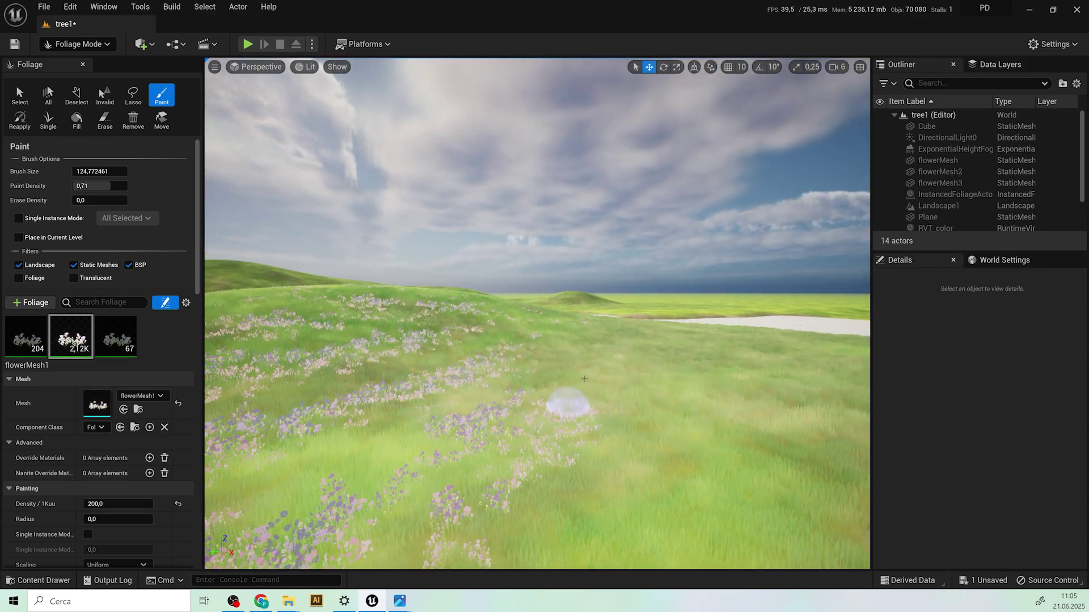